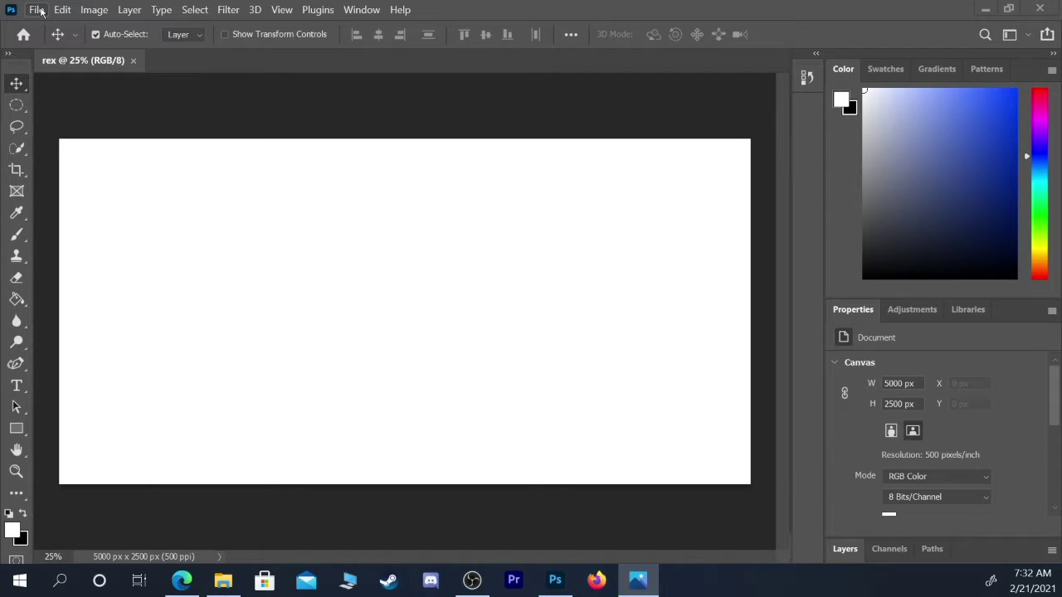
pyautogui.click(37, 10)
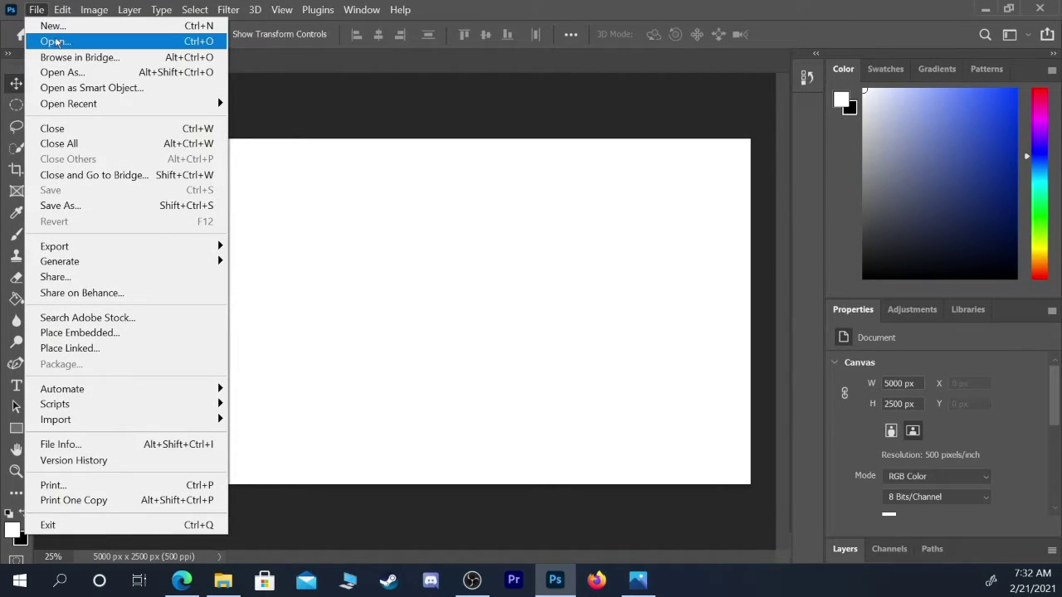
pyautogui.click(60, 44)
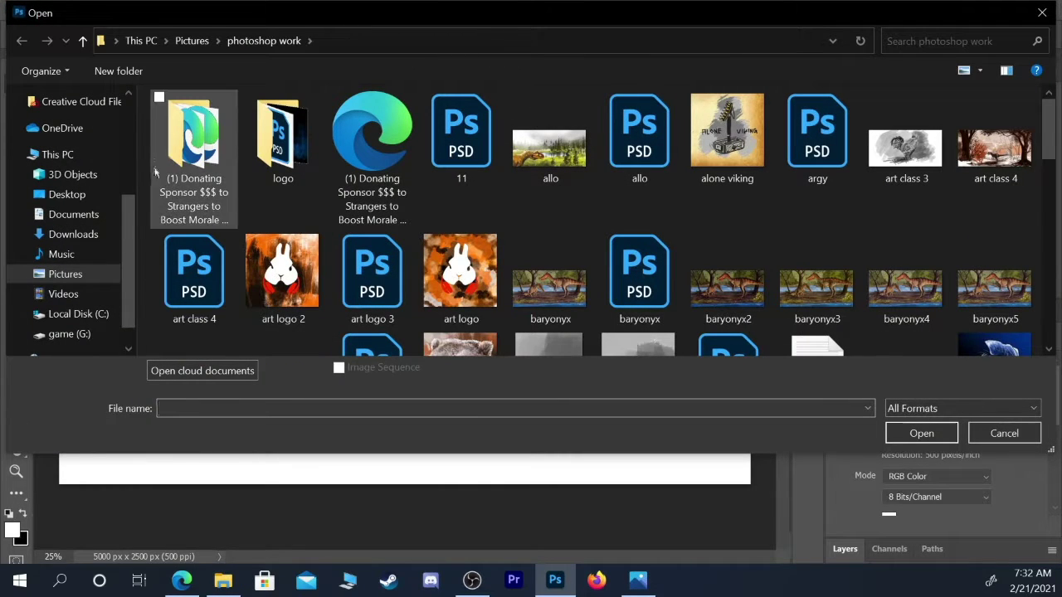
pyautogui.click(74, 235)
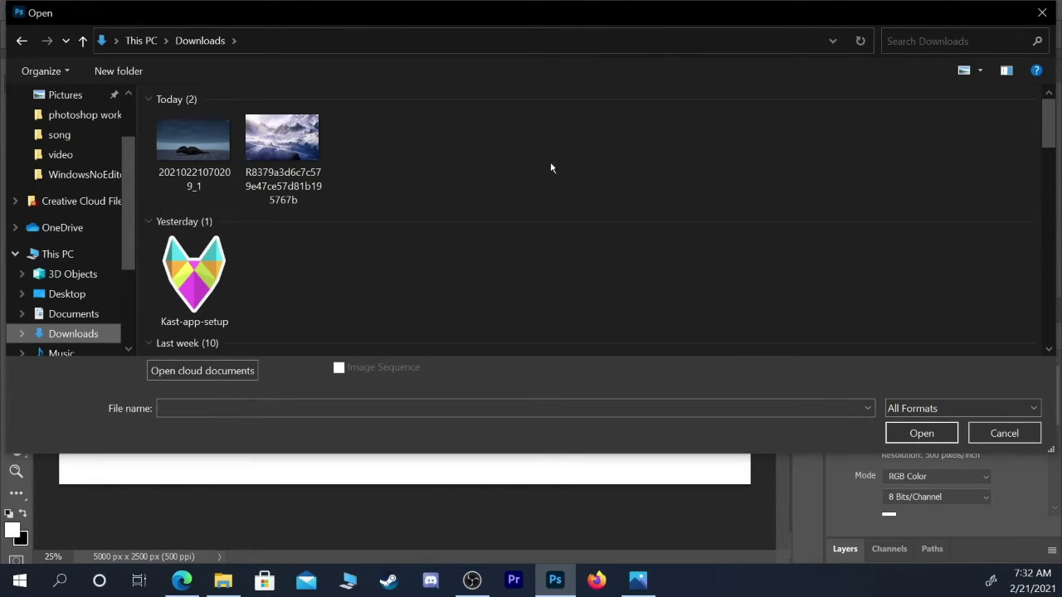
pyautogui.click(280, 153)
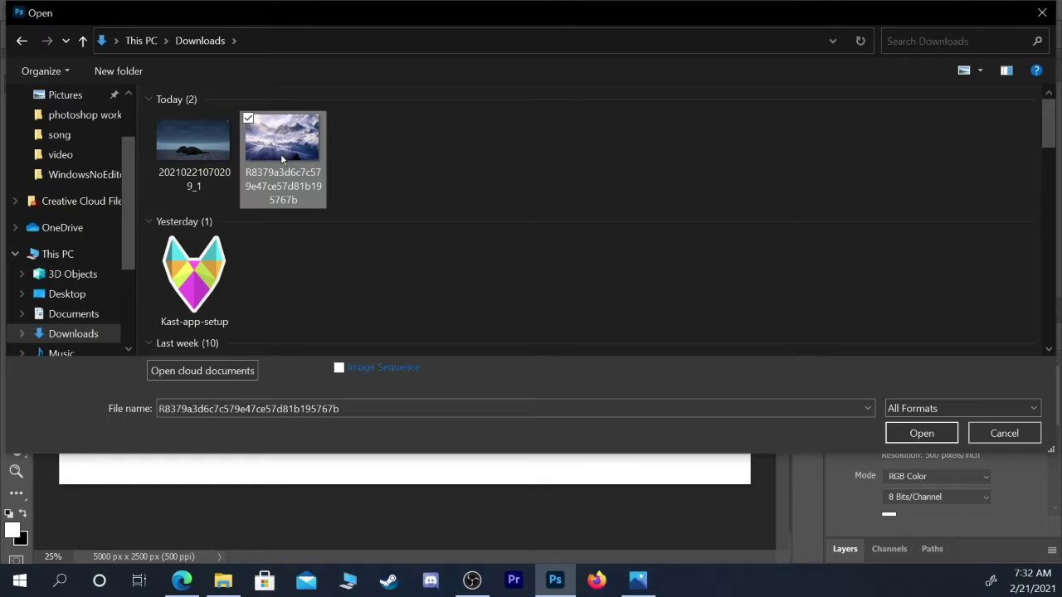
pyautogui.keyDown('ctrl'); pyautogui.click(178, 153); pyautogui.keyUp('ctrl')
pyautogui.click(921, 434)
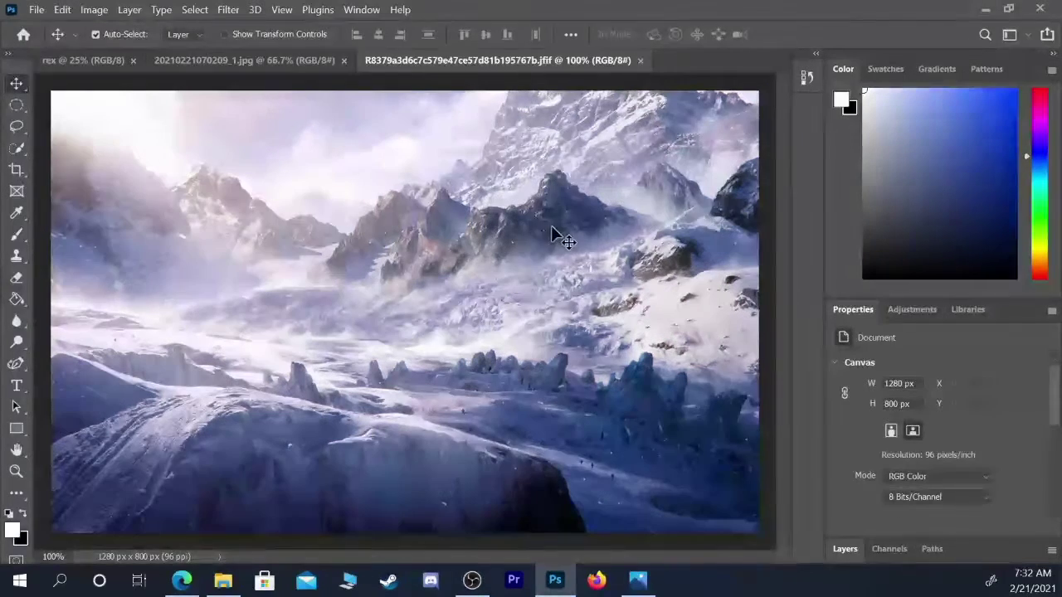
# - Copy the entire snowy mountain image into the rex document as a new layer
pyautogui.press('ctrl')
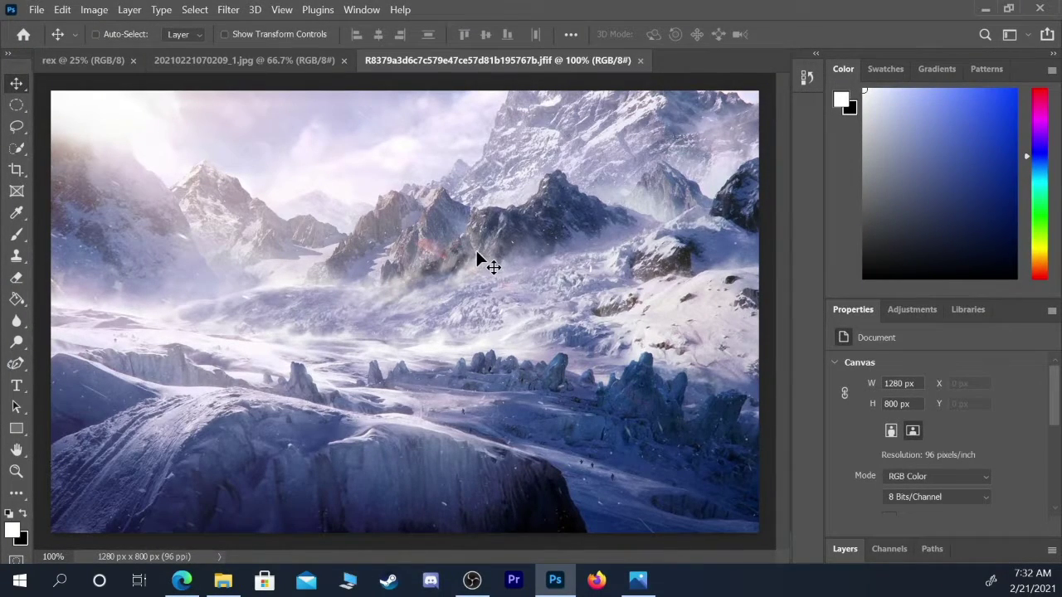
pyautogui.hotkey('ctrl', 'a')
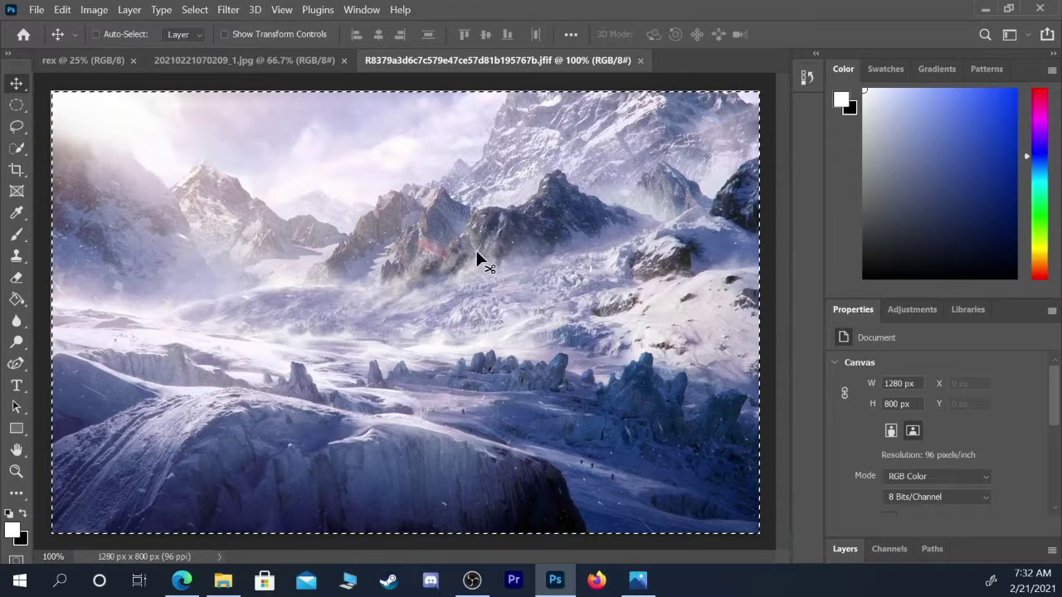
pyautogui.moveTo(476, 248); pyautogui.dragTo(323, 349)
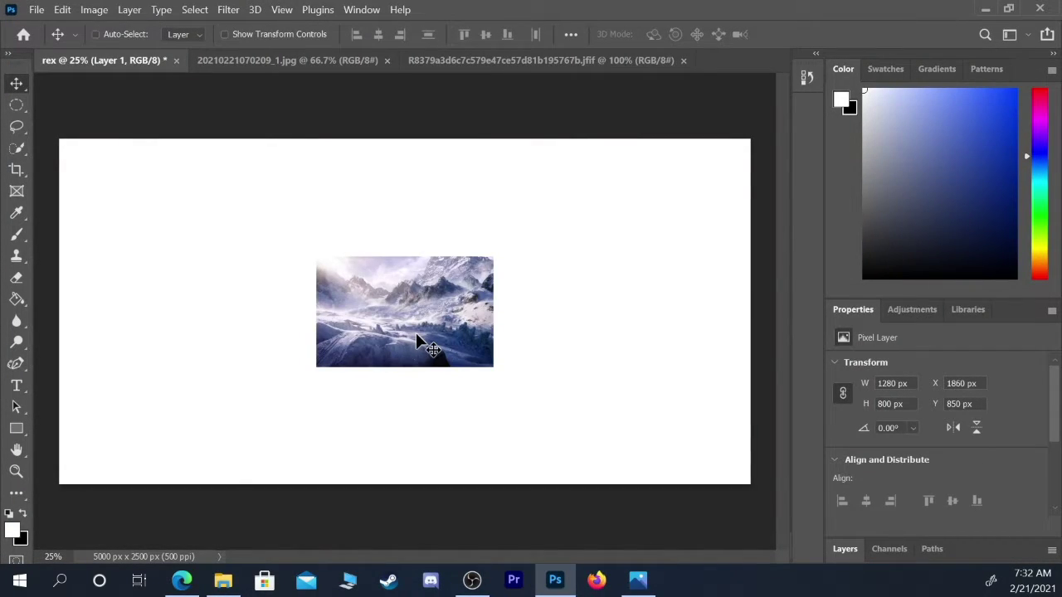
# - Scale the mountain layer to about 400% with Free Transform and position it to cover the whole canvas
pyautogui.hotkey('ctrl', 't')
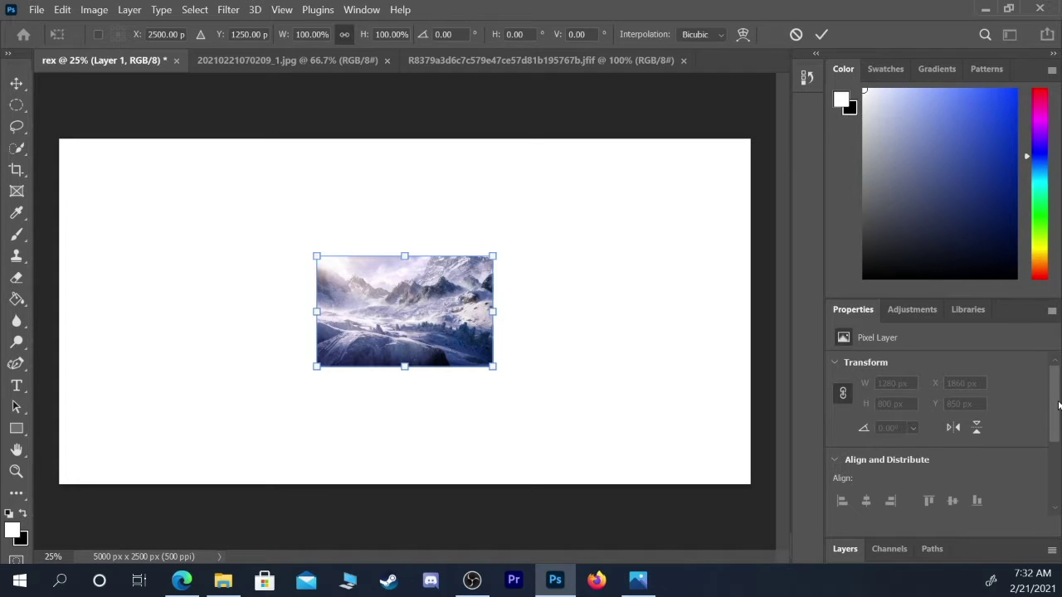
pyautogui.scroll(-2, 1059, 404)
pyautogui.click(853, 553)
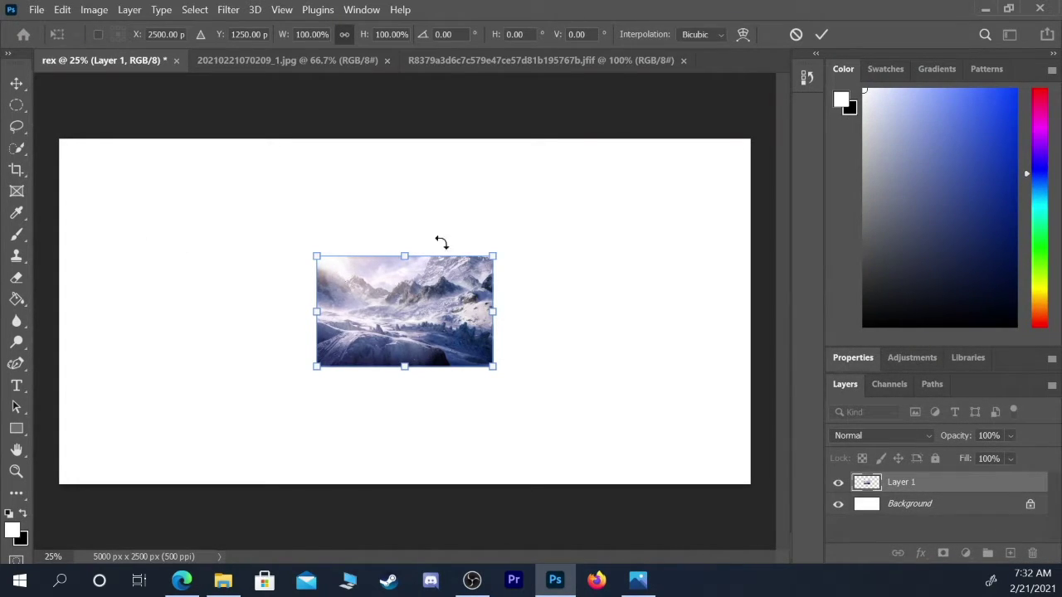
pyautogui.moveTo(493, 256); pyautogui.dragTo(750, 75)
pyautogui.moveTo(643, 192); pyautogui.dragTo(393, 218)
pyautogui.moveTo(528, 398); pyautogui.dragTo(773, 541)
pyautogui.moveTo(476, 305); pyautogui.dragTo(471, 329)
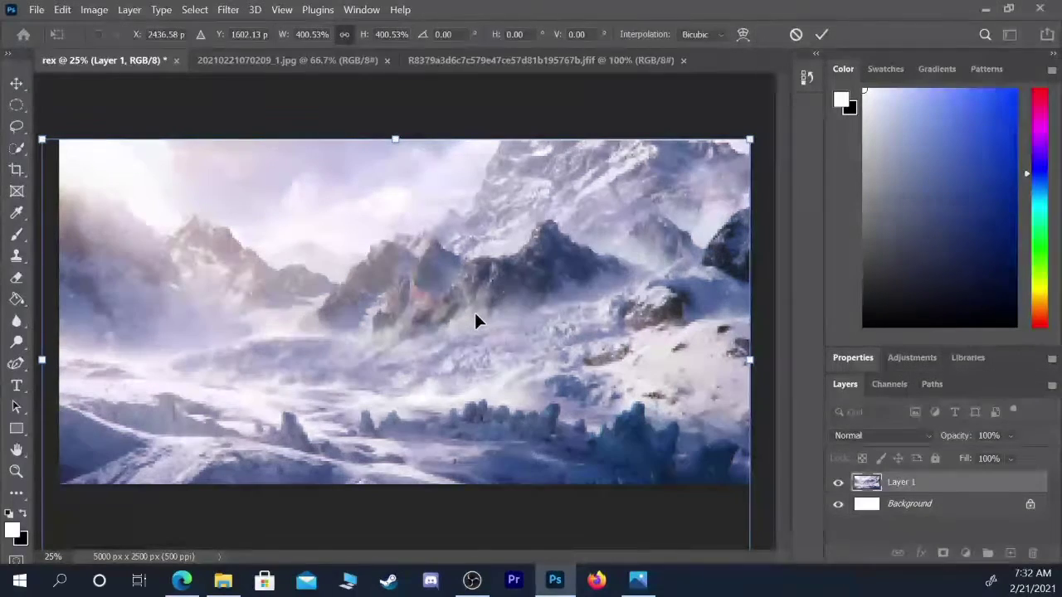
pyautogui.press('Return')
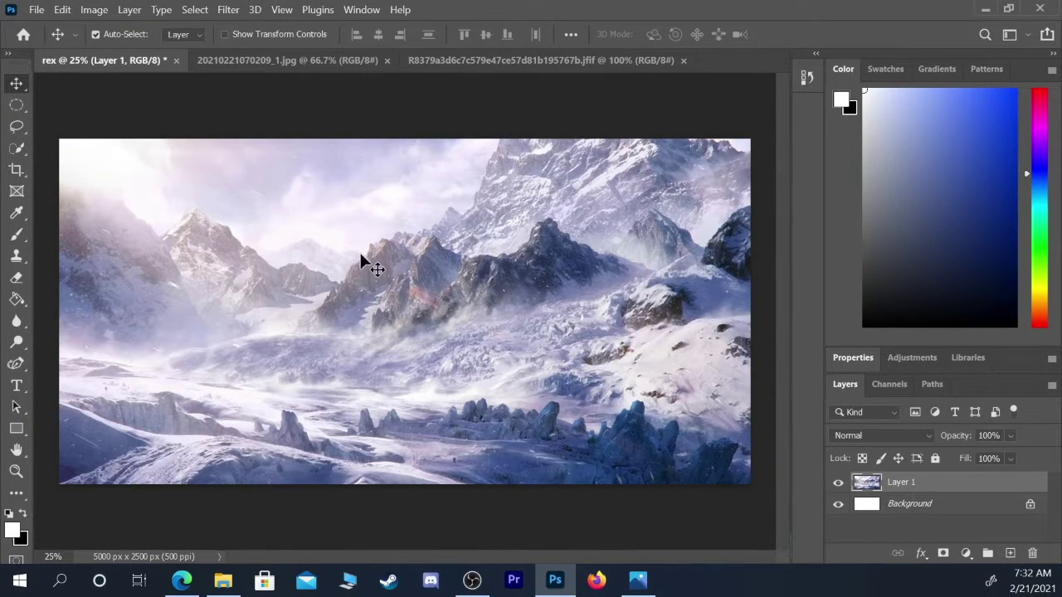
pyautogui.click(498, 61)
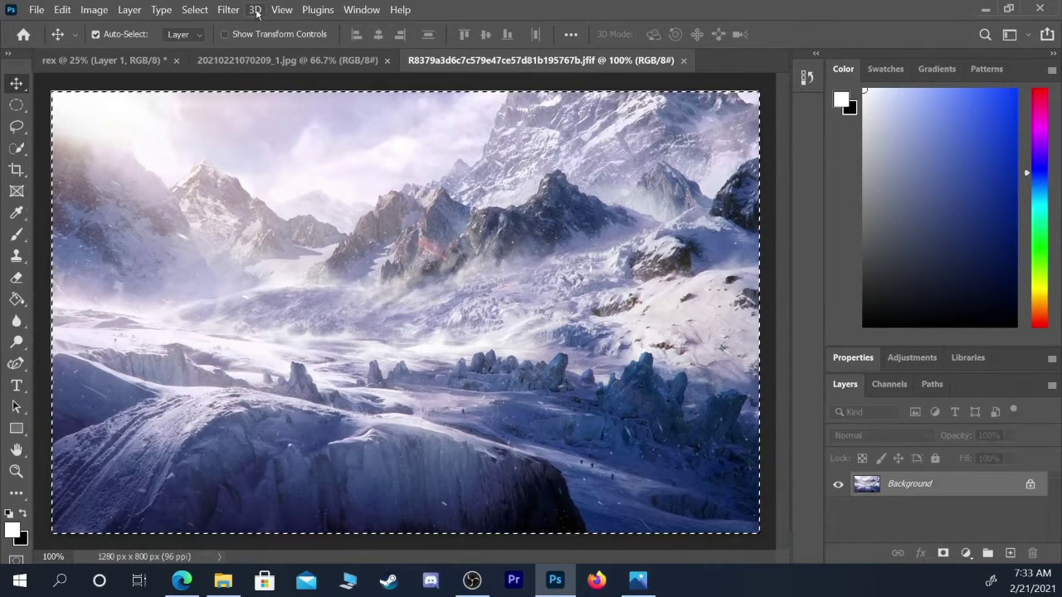
pyautogui.click(274, 60)
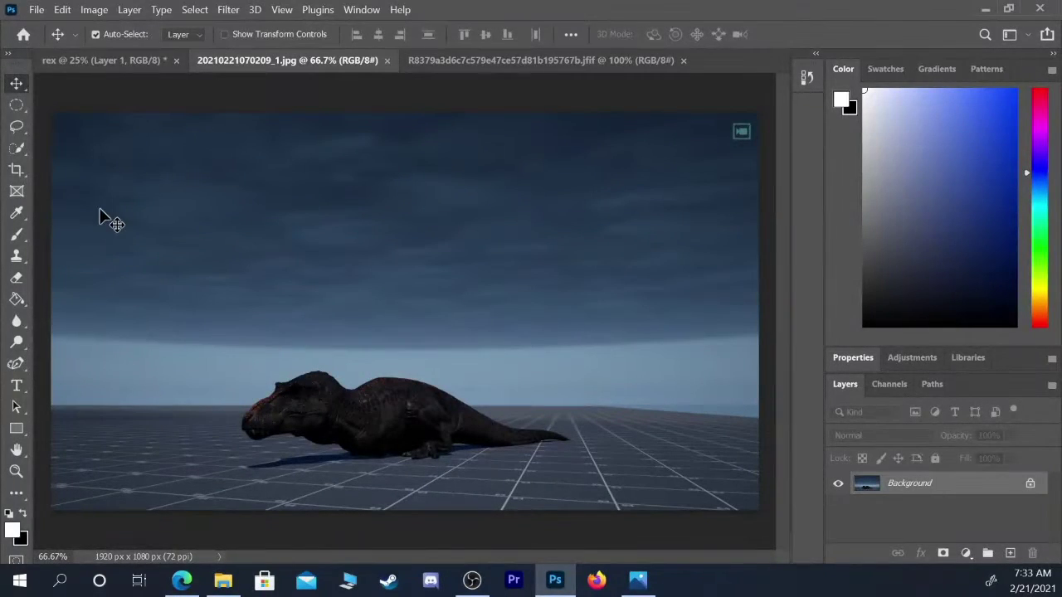
pyautogui.click(17, 149)
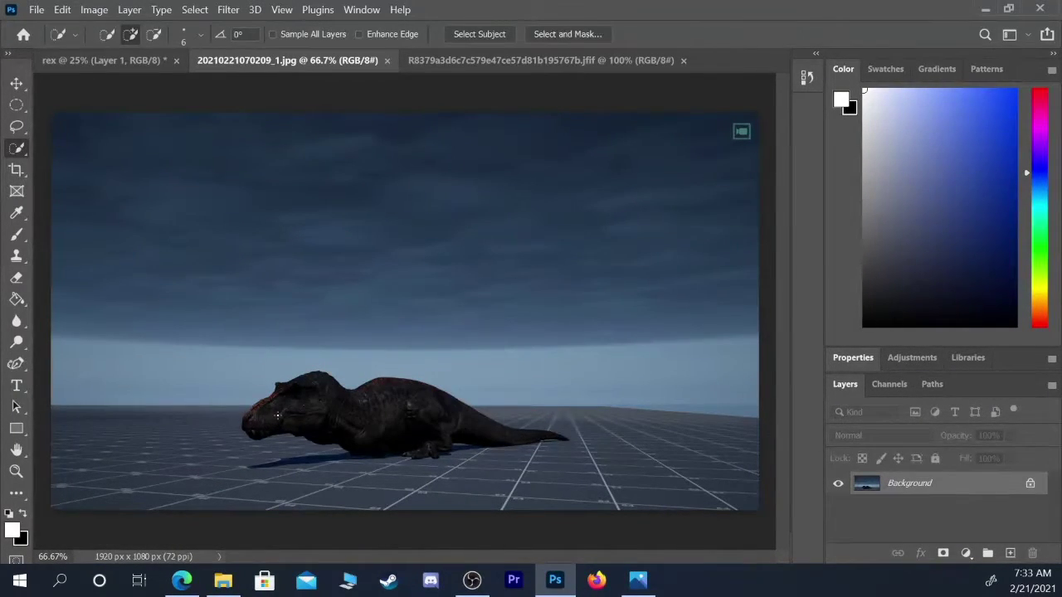
pyautogui.press(']')
pyautogui.press(']')
pyautogui.press(']')
pyautogui.press(']')
pyautogui.moveTo(264, 415)
pyautogui.mouseDown()
pyautogui.moveTo(302, 381)
pyautogui.moveTo(278, 396)
pyautogui.moveTo(286, 419)
pyautogui.moveTo(342, 404)
pyautogui.mouseUp()
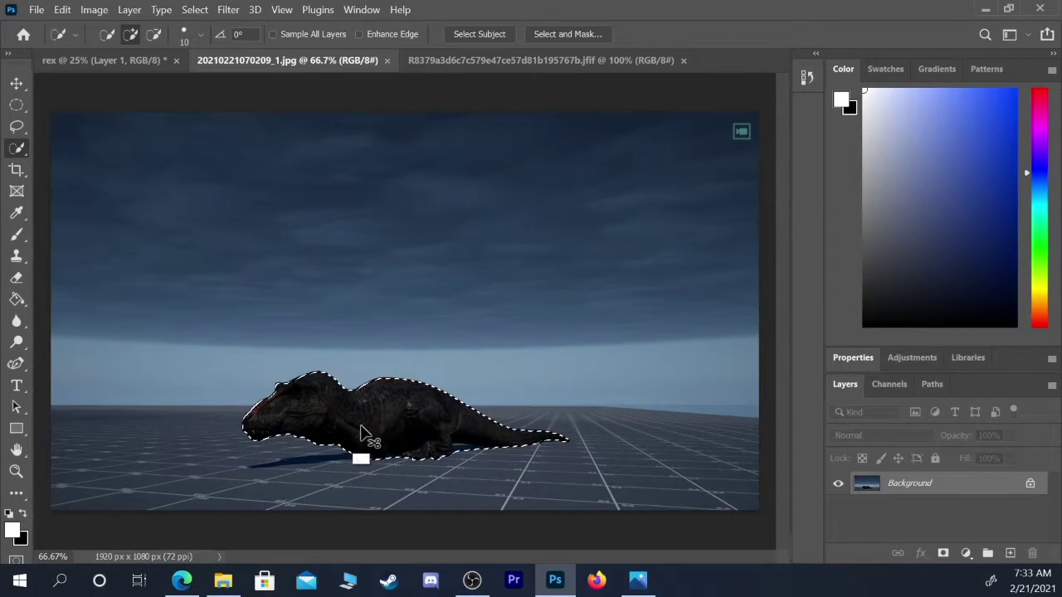
# - Copy the selected dinosaur into the rex document as a layer above the mountains
pyautogui.click(17, 83)
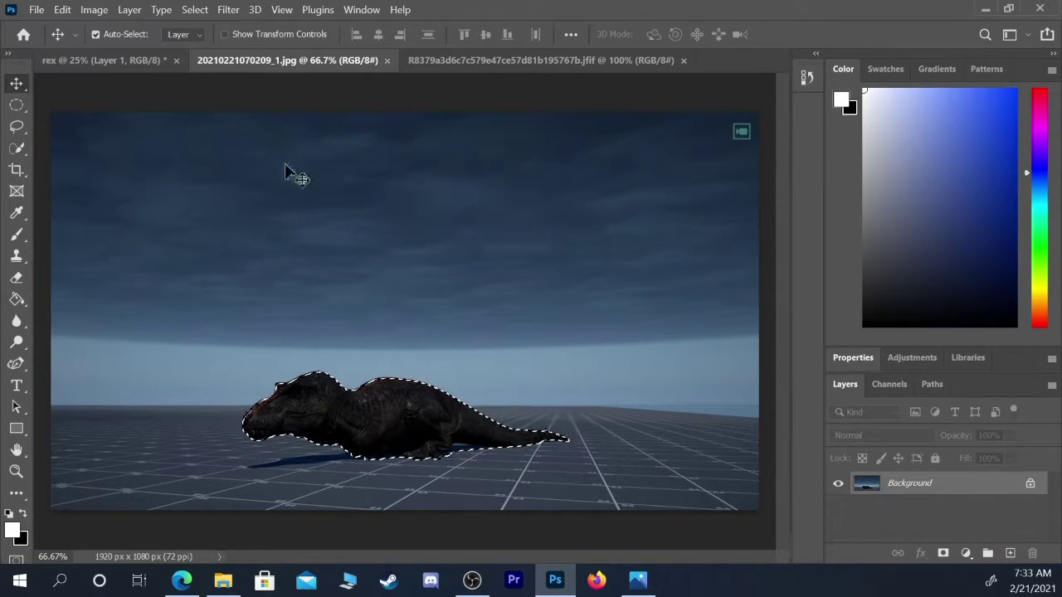
pyautogui.click(103, 60)
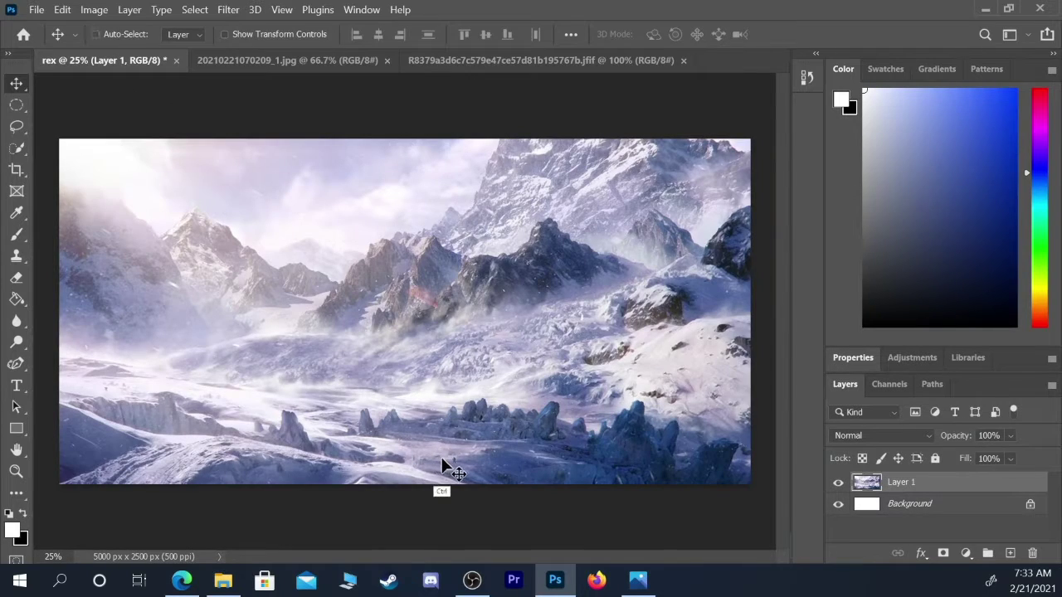
pyautogui.hotkey('ctrl', 'v')
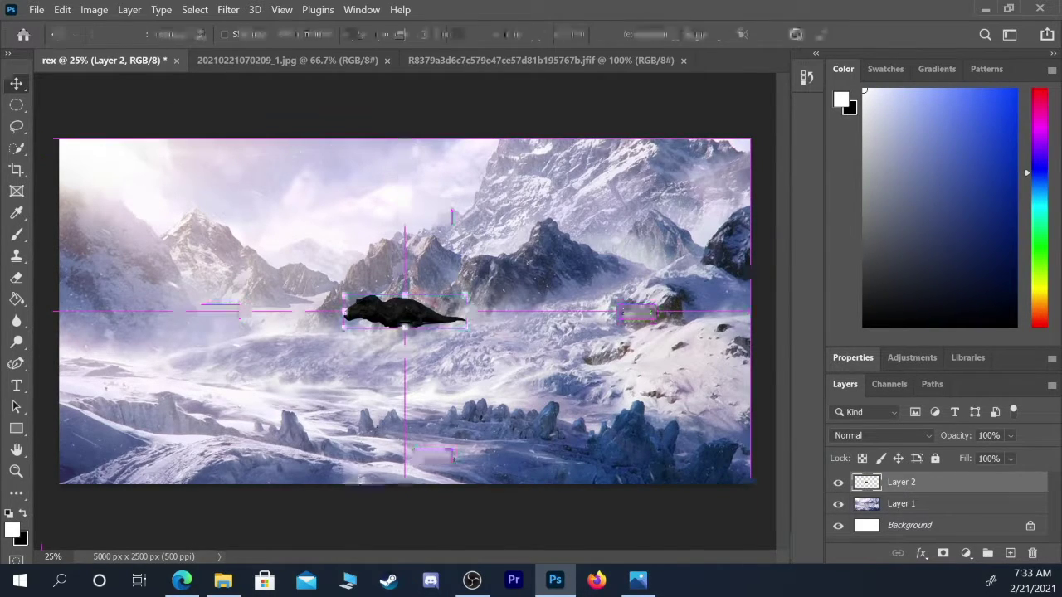
# - Enlarge the dinosaur layer to about 590% and place it on the snow with its tail running off the canvas's right edge
pyautogui.hotkey('ctrl', 't')
pyautogui.moveTo(468, 293); pyautogui.dragTo(746, 218)
pyautogui.moveTo(571, 264); pyautogui.dragTo(473, 406)
pyautogui.moveTo(641, 361); pyautogui.dragTo(717, 338)
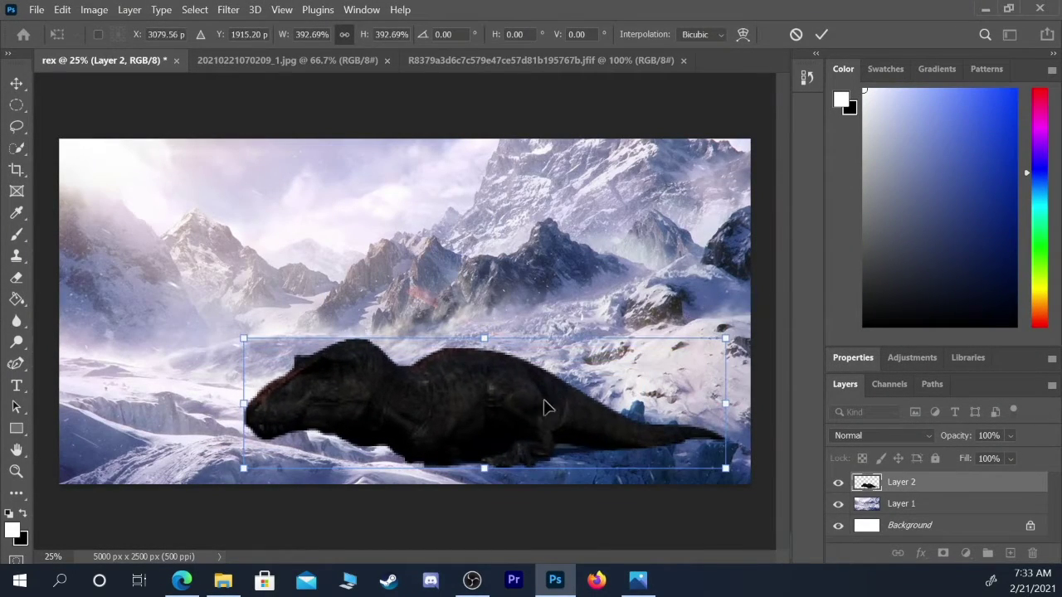
pyautogui.moveTo(548, 405); pyautogui.dragTo(512, 387)
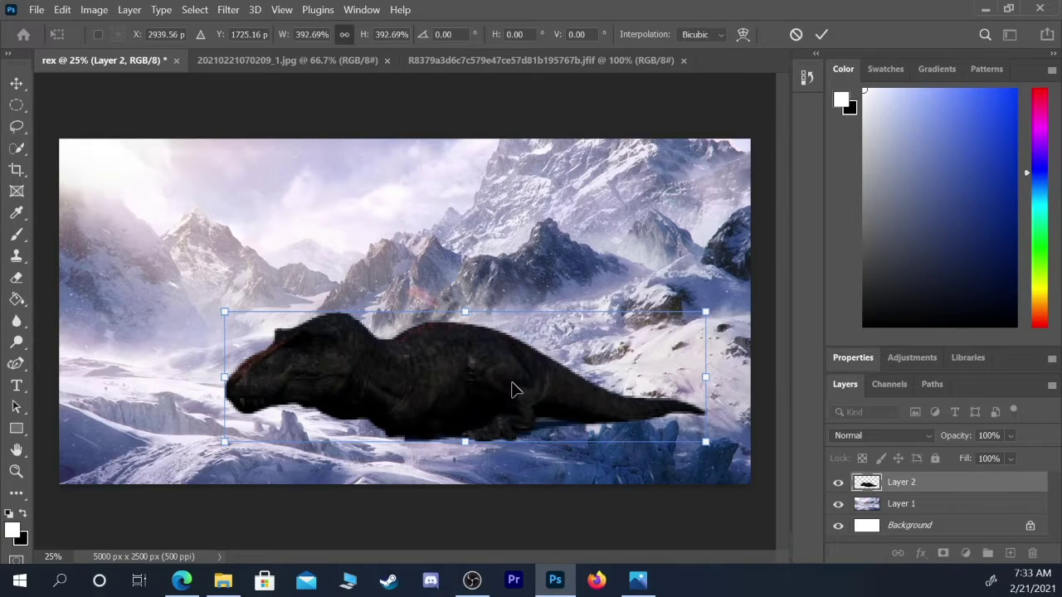
pyautogui.moveTo(513, 390); pyautogui.dragTo(467, 333)
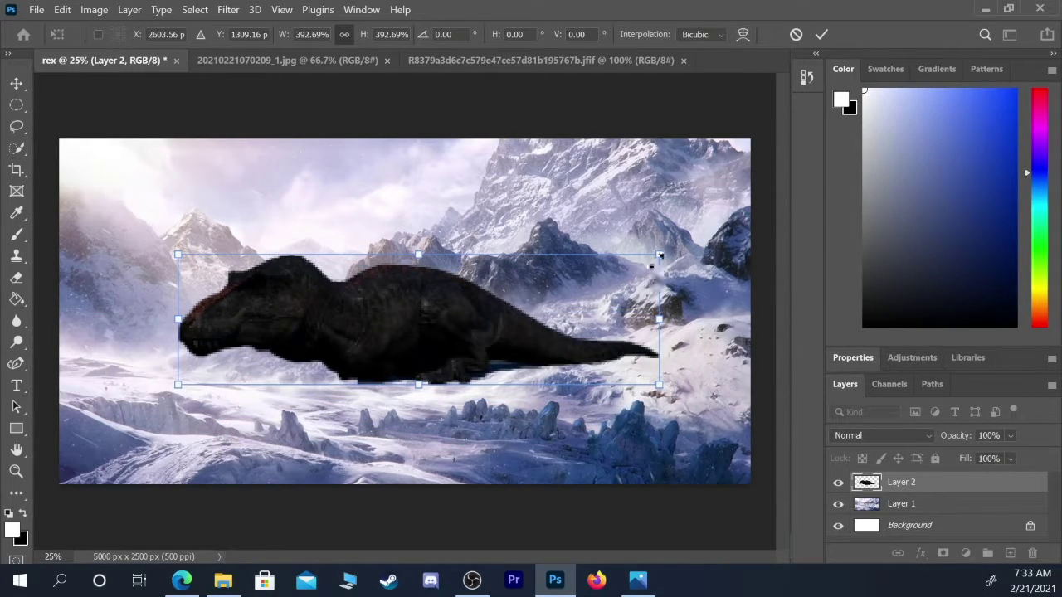
pyautogui.moveTo(658, 256); pyautogui.dragTo(743, 232)
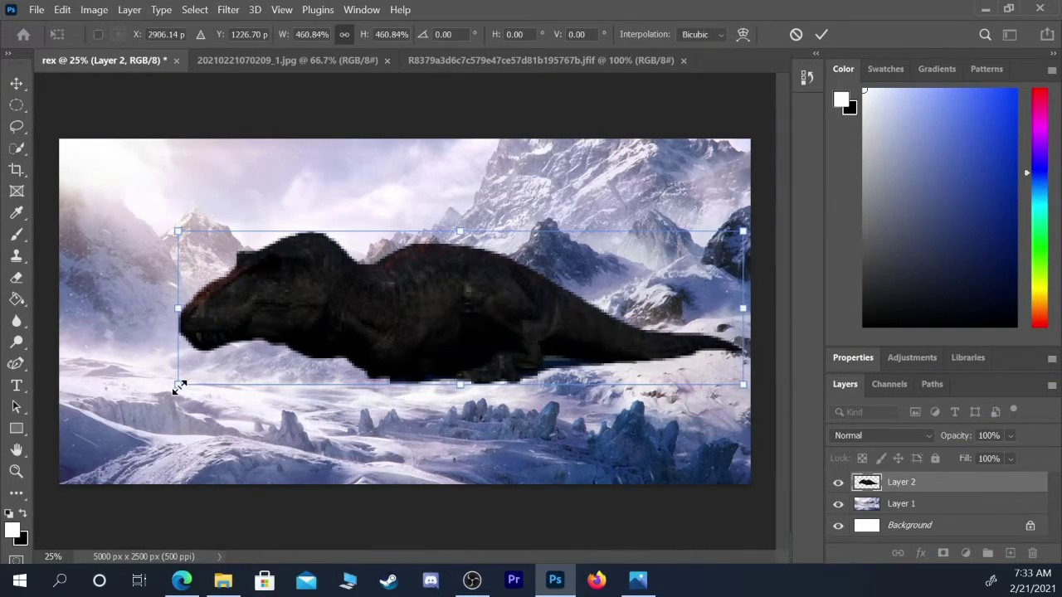
pyautogui.moveTo(179, 388); pyautogui.dragTo(104, 427)
pyautogui.moveTo(316, 346); pyautogui.dragTo(491, 363)
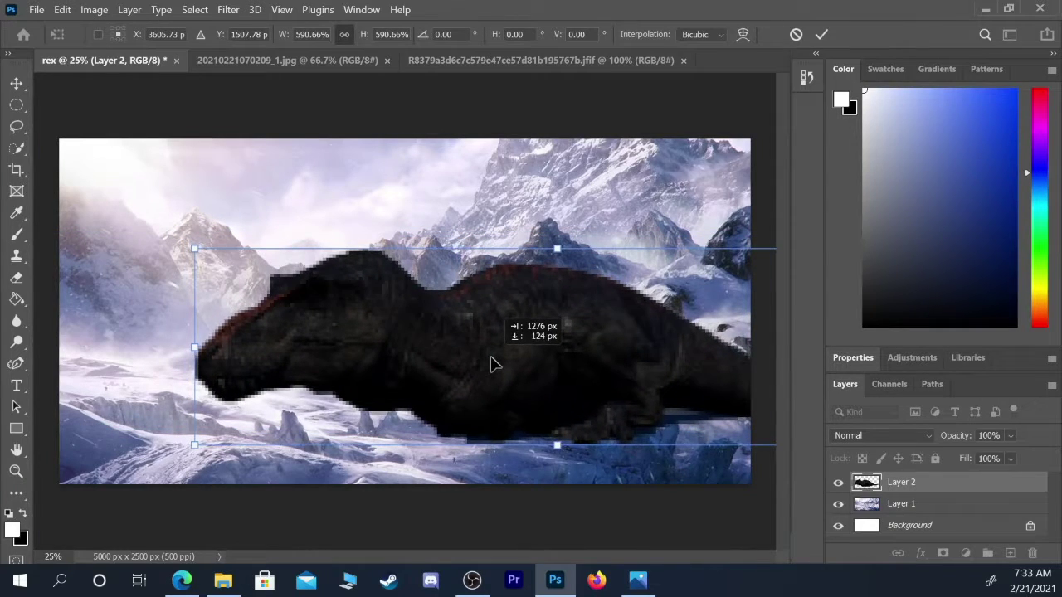
pyautogui.press('Return')
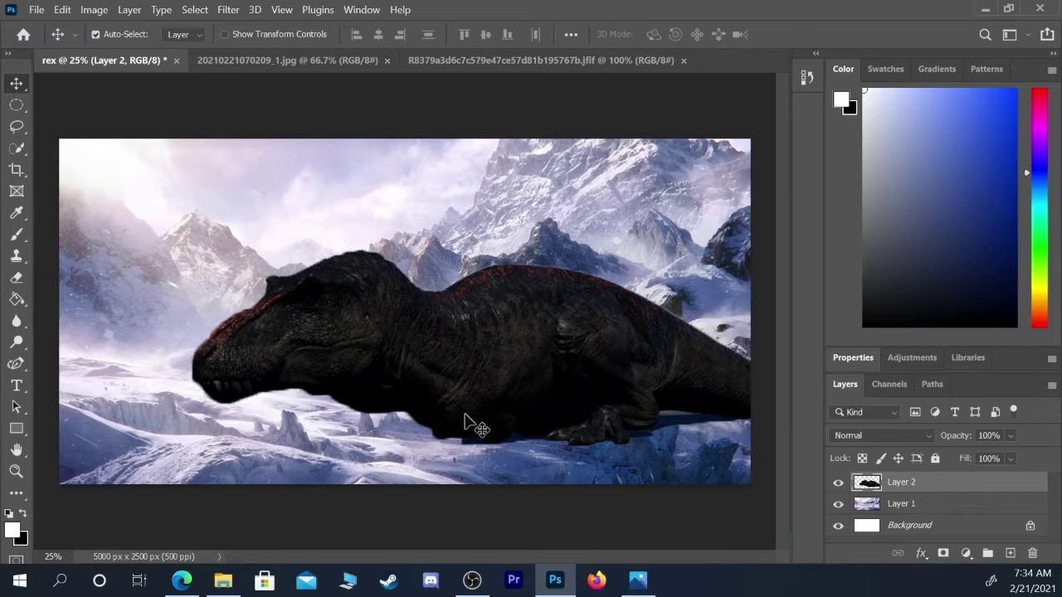
# - Brighten the midtones of the dinosaur layer with a Levels adjustment
pyautogui.click(79, 9)
pyautogui.moveTo(63, 9)
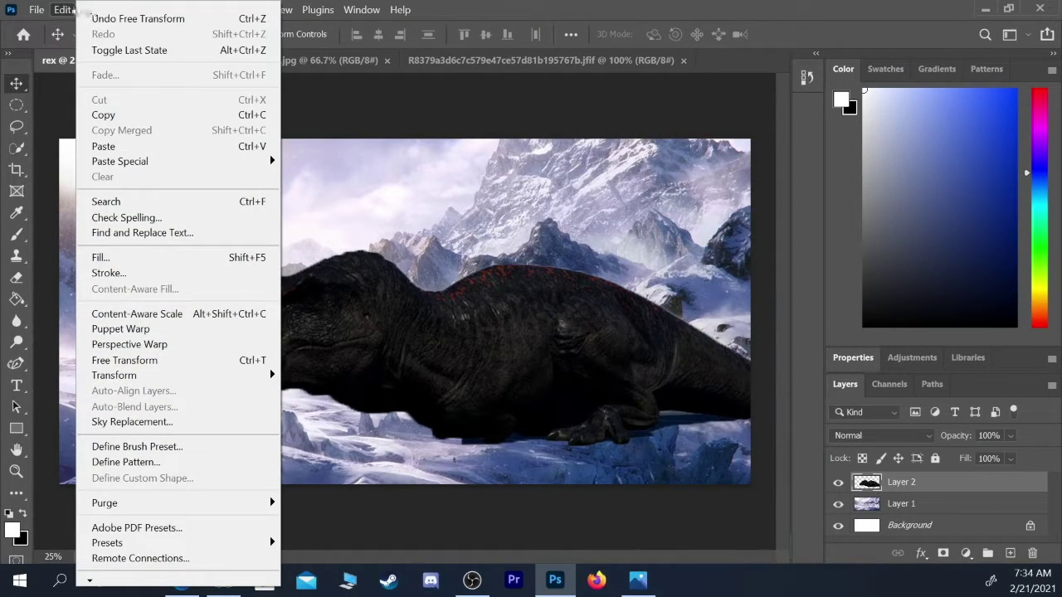
pyautogui.click(65, 9)
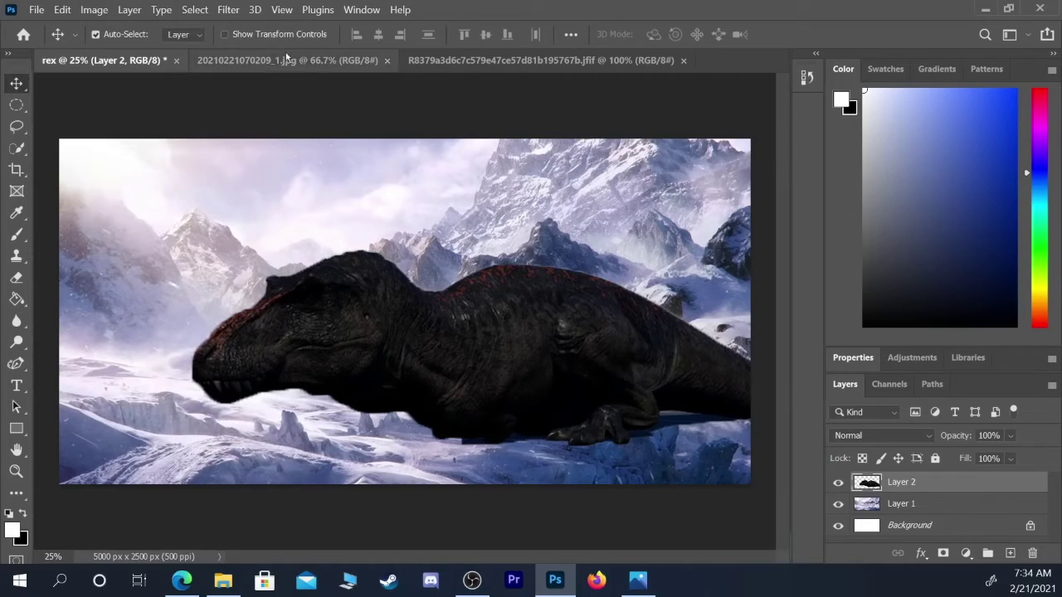
pyautogui.click(91, 10)
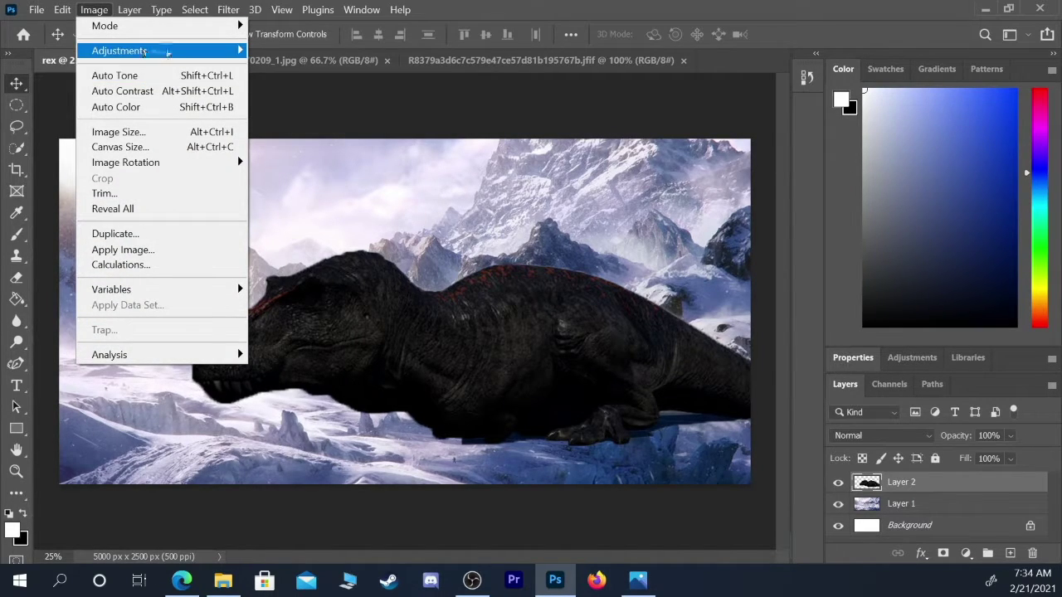
pyautogui.moveTo(169, 51)
pyautogui.click(298, 67)
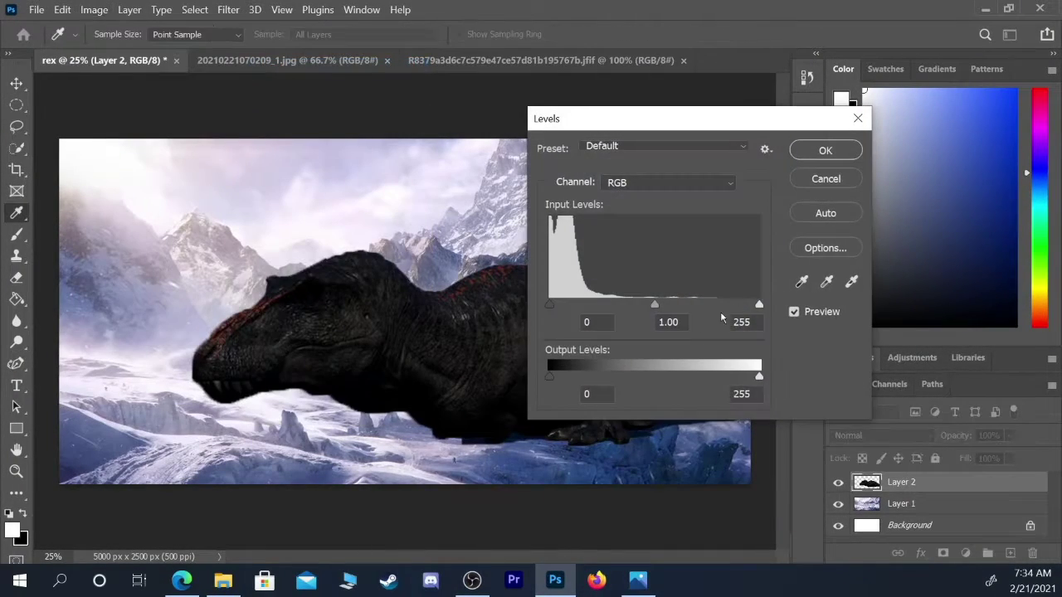
pyautogui.moveTo(655, 304); pyautogui.dragTo(609, 305)
pyautogui.click(808, 157)
pyautogui.press('v')
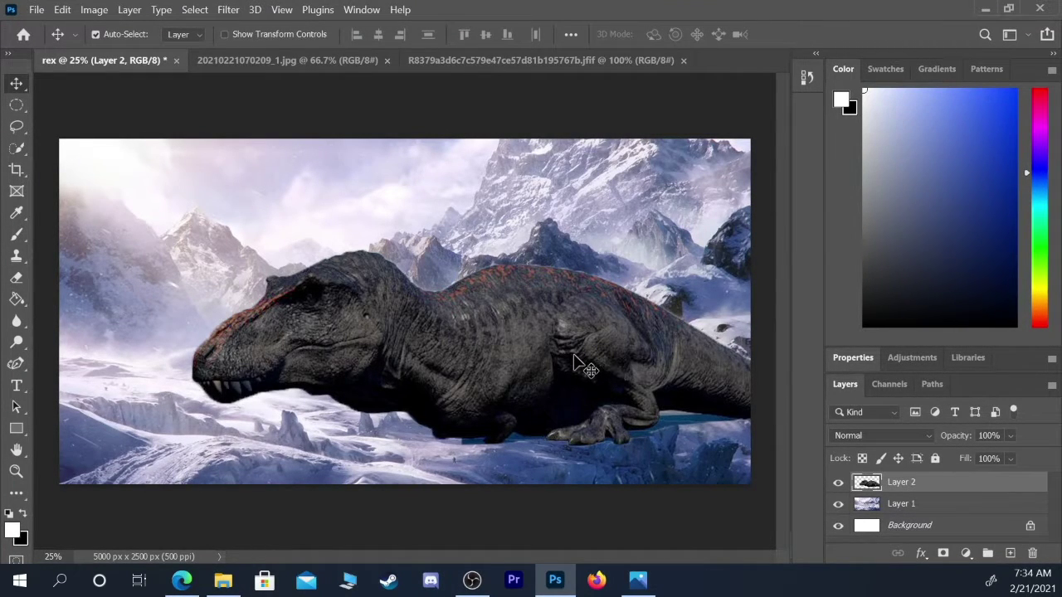
# - Add a blank layer above the dinosaur layer and activate the Brush tool
pyautogui.click(927, 503)
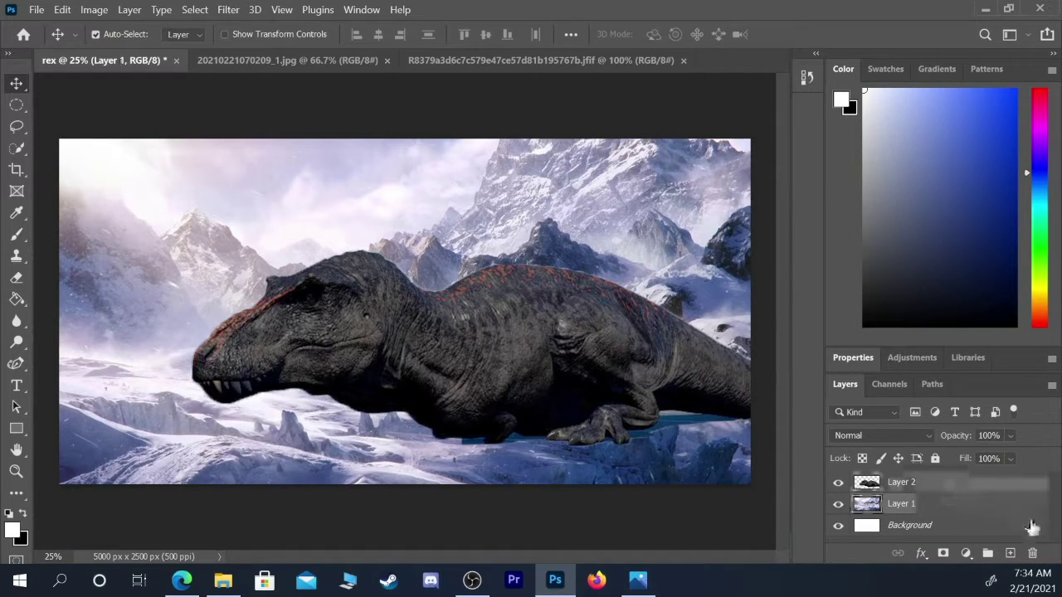
pyautogui.click(1009, 554)
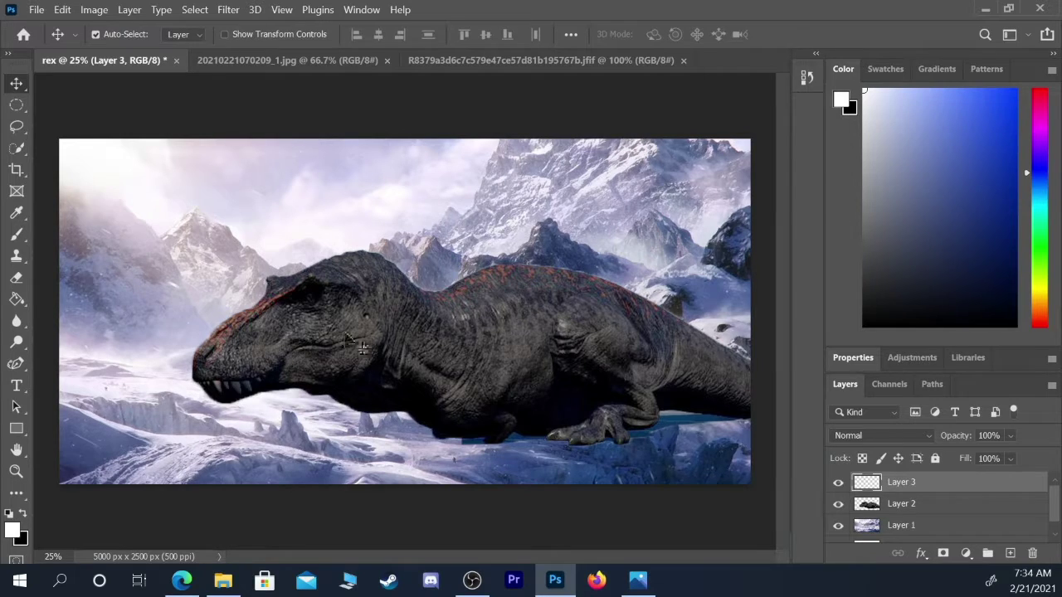
pyautogui.moveTo(906, 168); pyautogui.dragTo(755, 368)
pyautogui.press('x')
pyautogui.press('b')
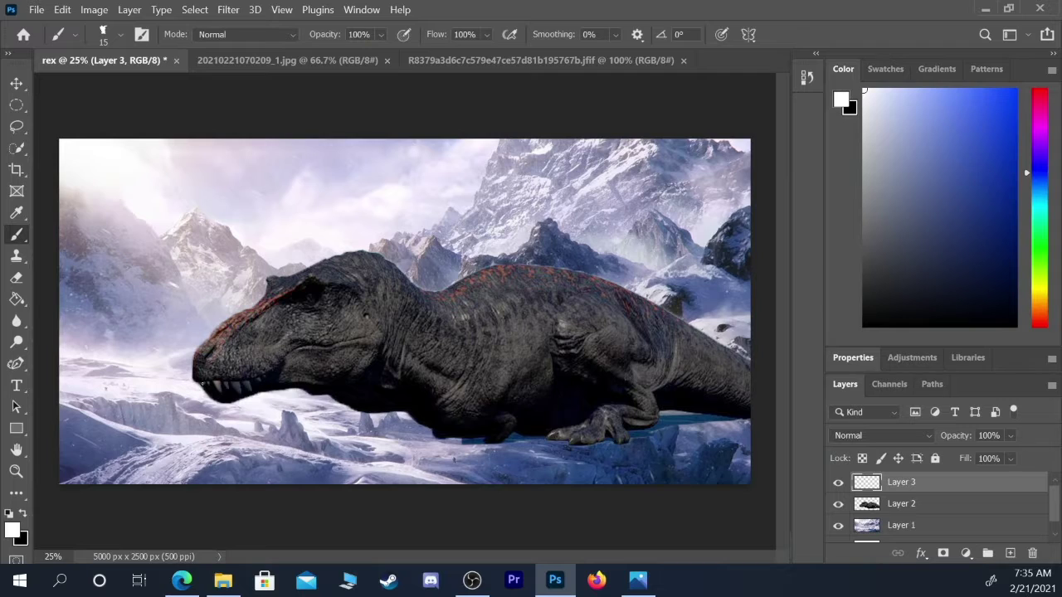
# - Add a blank layer between the dinosaur and mountain layers and activate the Gradient tool
pyautogui.click(929, 531)
pyautogui.click(1010, 553)
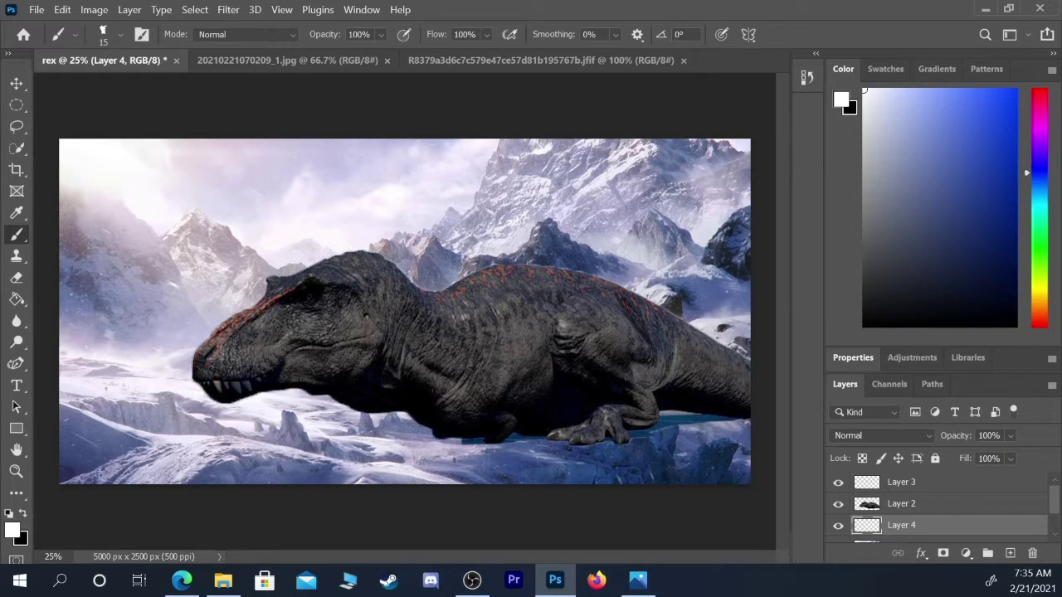
pyautogui.click(17, 299)
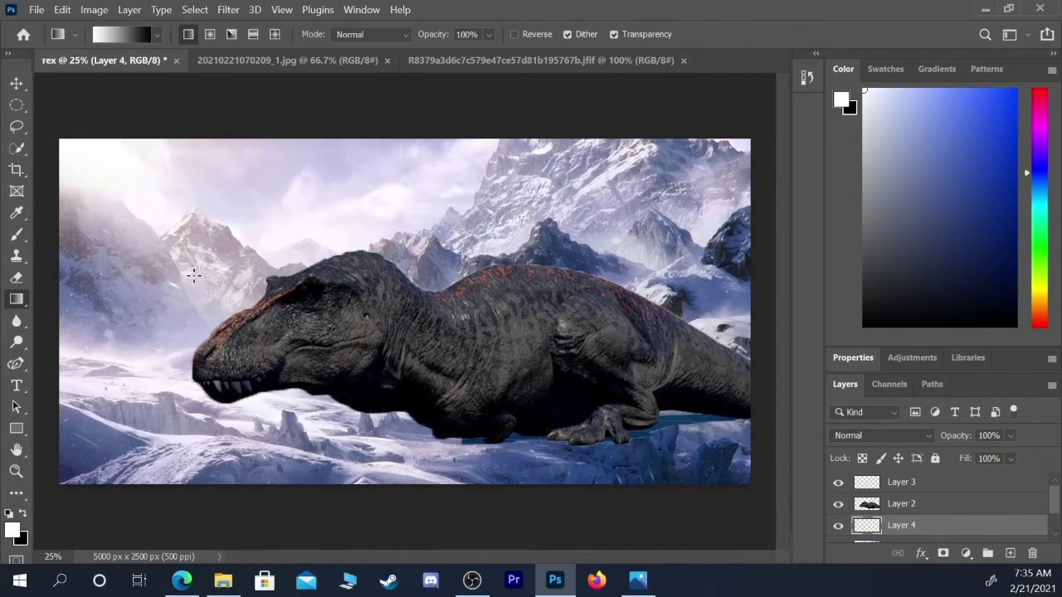
# - Fill Layer 4 with dark grey using the Paint Bucket tool to cover the mountain background
pyautogui.rightClick(17, 299)
pyautogui.click(86, 318)
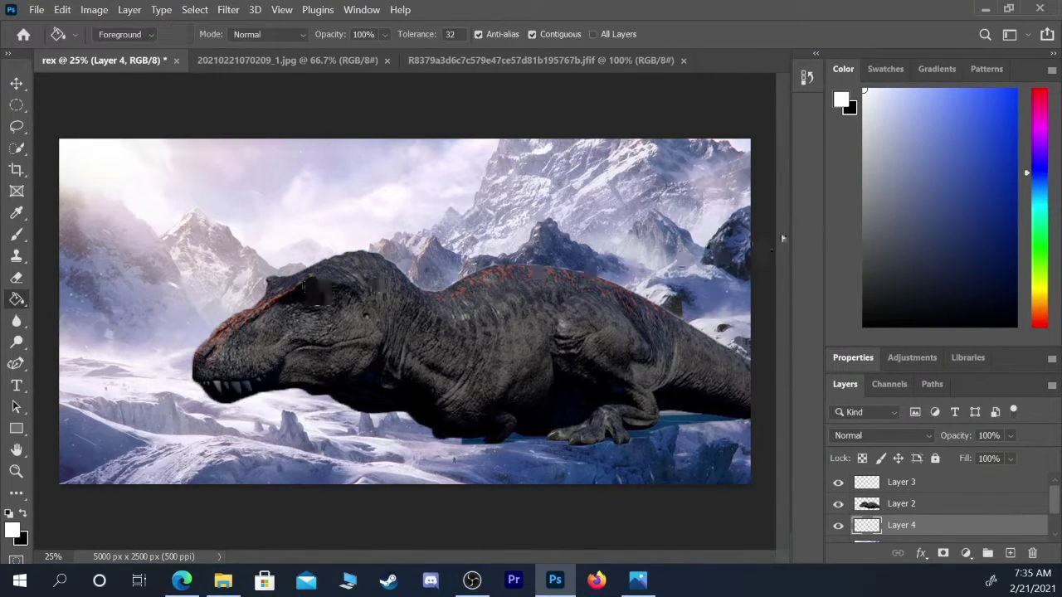
pyautogui.click(874, 255)
pyautogui.click(209, 214)
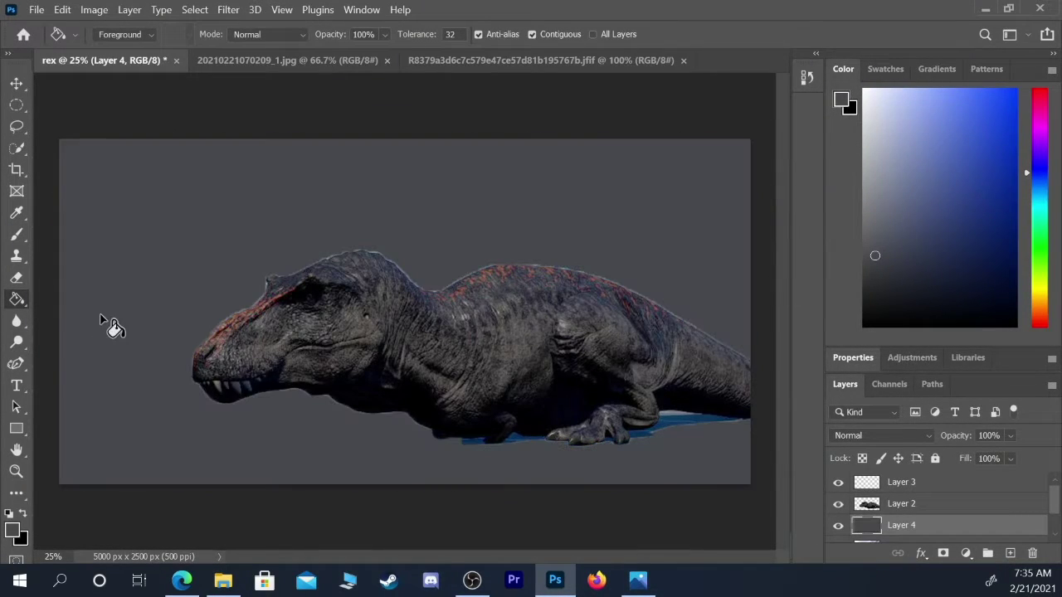
# - Trace the dinosaur's snout, mouth, brow, head crest and neck on Layer 3 with a white size 15 brush
pyautogui.click(16, 235)
pyautogui.click(863, 91)
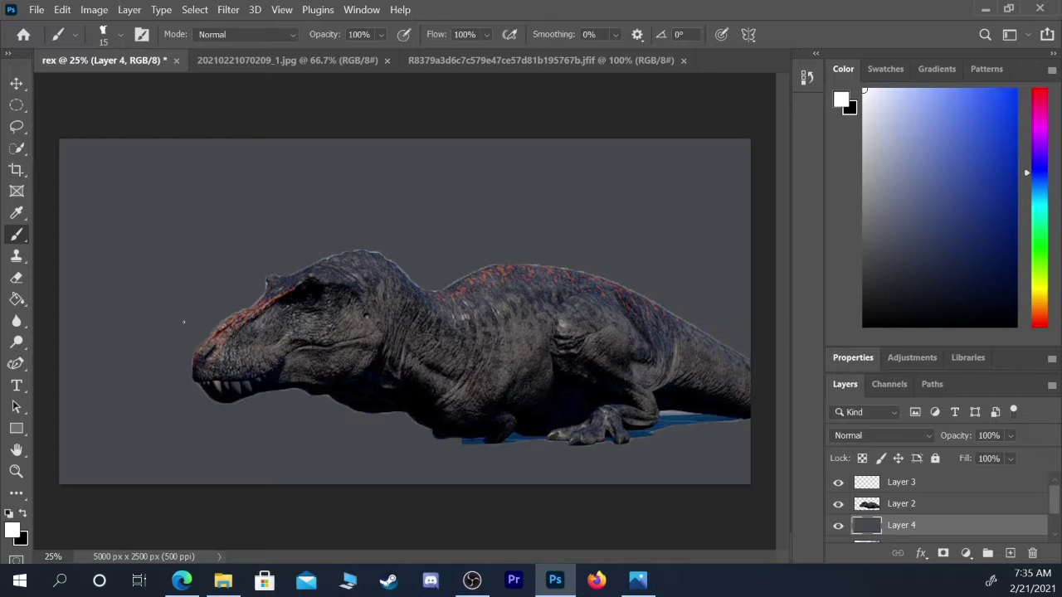
pyautogui.click(913, 484)
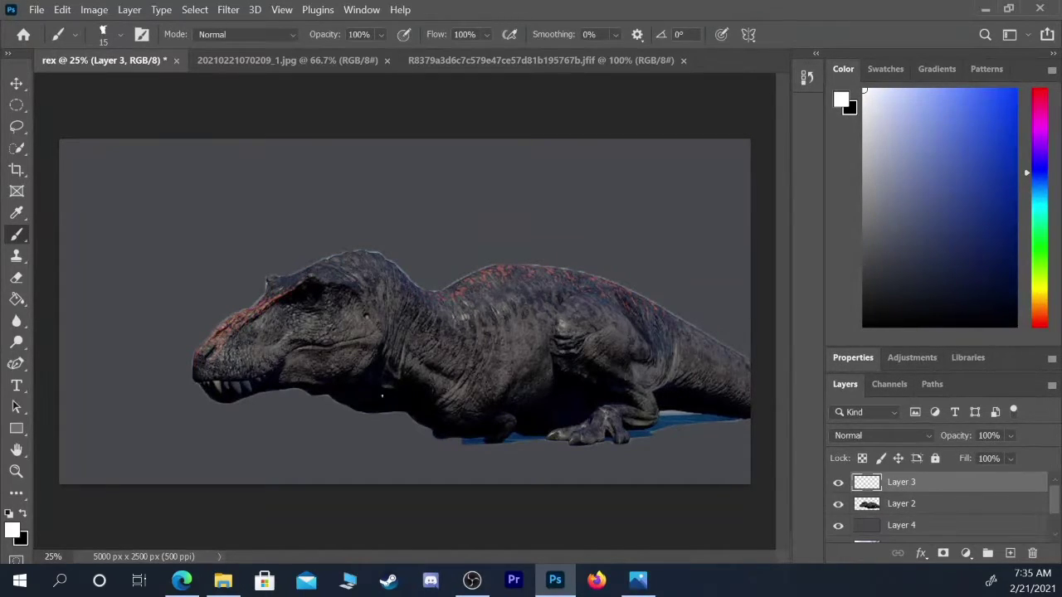
pyautogui.moveTo(221, 324)
pyautogui.mouseDown()
pyautogui.moveTo(194, 379)
pyautogui.moveTo(195, 368)
pyautogui.moveTo(197, 382)
pyautogui.moveTo(212, 385)
pyautogui.moveTo(249, 382)
pyautogui.moveTo(297, 349)
pyautogui.moveTo(361, 337)
pyautogui.mouseUp()
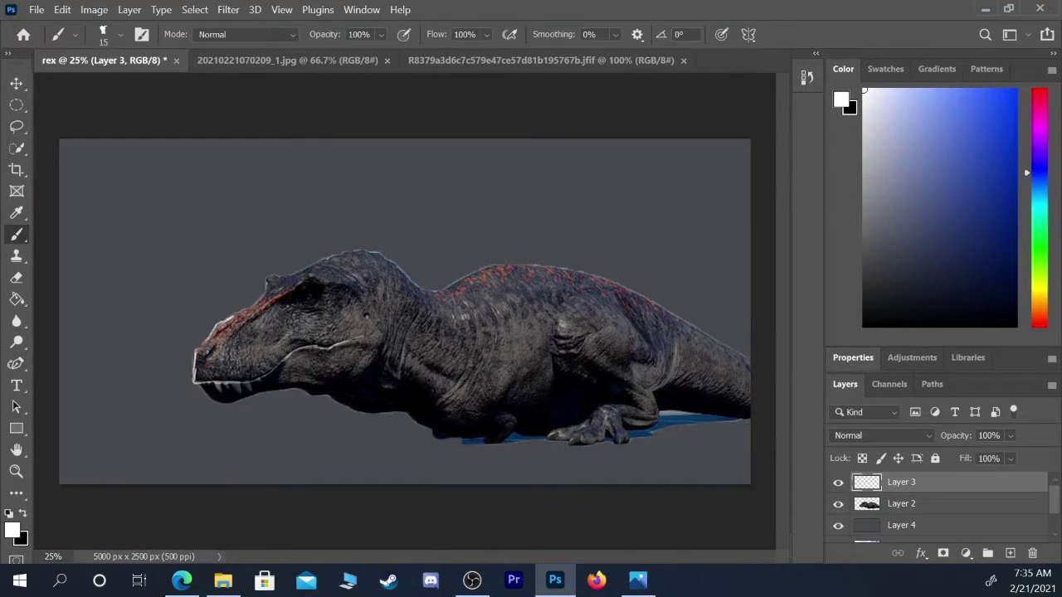
pyautogui.moveTo(213, 350)
pyautogui.mouseDown()
pyautogui.moveTo(241, 342)
pyautogui.moveTo(210, 348)
pyautogui.moveTo(311, 275)
pyautogui.moveTo(355, 290)
pyautogui.mouseUp()
pyautogui.moveTo(270, 279)
pyautogui.mouseDown()
pyautogui.moveTo(363, 249)
pyautogui.moveTo(412, 260)
pyautogui.moveTo(385, 262)
pyautogui.moveTo(449, 299)
pyautogui.moveTo(406, 267)
pyautogui.moveTo(414, 285)
pyautogui.moveTo(436, 290)
pyautogui.moveTo(475, 272)
pyautogui.mouseUp()
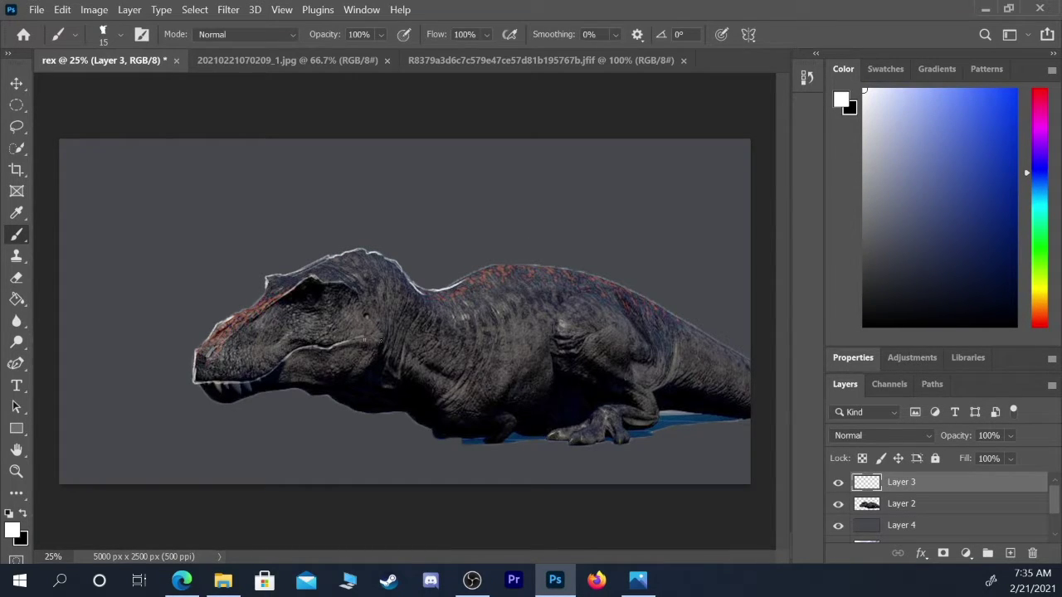
pyautogui.moveTo(362, 338); pyautogui.dragTo(357, 339)
pyautogui.click(368, 317)
pyautogui.moveTo(382, 339); pyautogui.dragTo(346, 342)
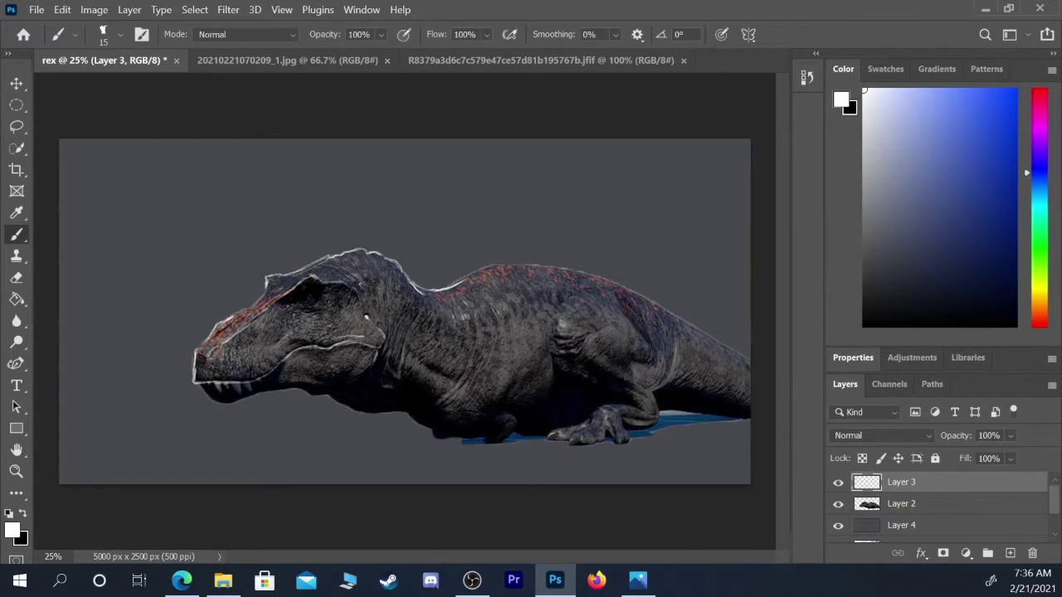
# - Trace the jaw and throat underside, the front foot, and the back line down to the tail in white
pyautogui.moveTo(205, 390)
pyautogui.mouseDown()
pyautogui.moveTo(229, 404)
pyautogui.moveTo(332, 396)
pyautogui.moveTo(488, 442)
pyautogui.moveTo(501, 401)
pyautogui.moveTo(481, 415)
pyautogui.moveTo(511, 418)
pyautogui.moveTo(514, 440)
pyautogui.moveTo(491, 444)
pyautogui.mouseUp()
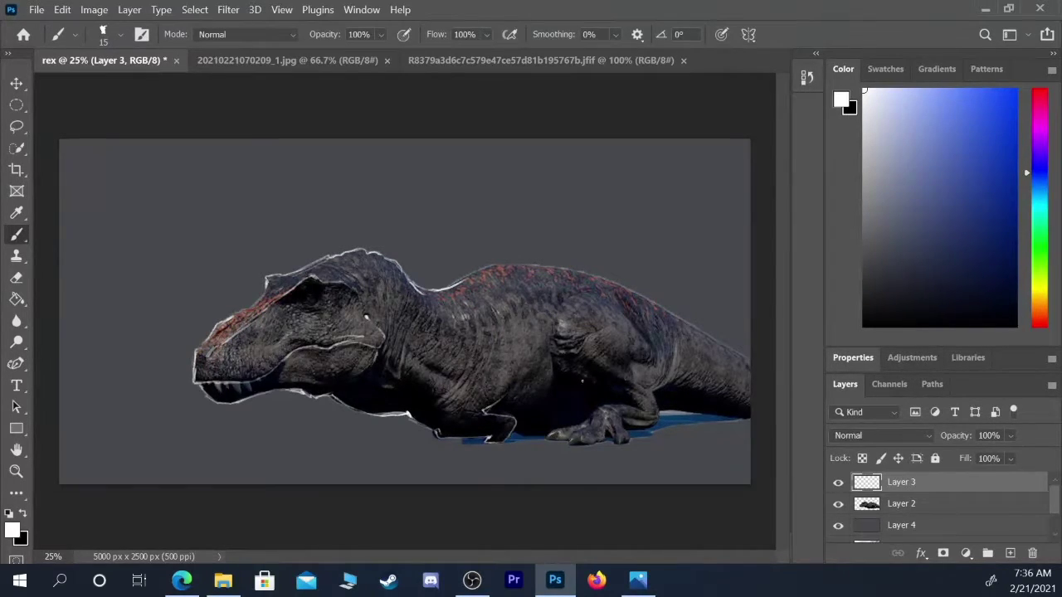
pyautogui.moveTo(453, 285)
pyautogui.mouseDown()
pyautogui.moveTo(492, 263)
pyautogui.moveTo(465, 278)
pyautogui.moveTo(590, 277)
pyautogui.moveTo(709, 328)
pyautogui.mouseUp()
pyautogui.moveTo(560, 268)
pyautogui.mouseDown()
pyautogui.moveTo(647, 297)
pyautogui.moveTo(747, 360)
pyautogui.moveTo(715, 341)
pyautogui.mouseUp()
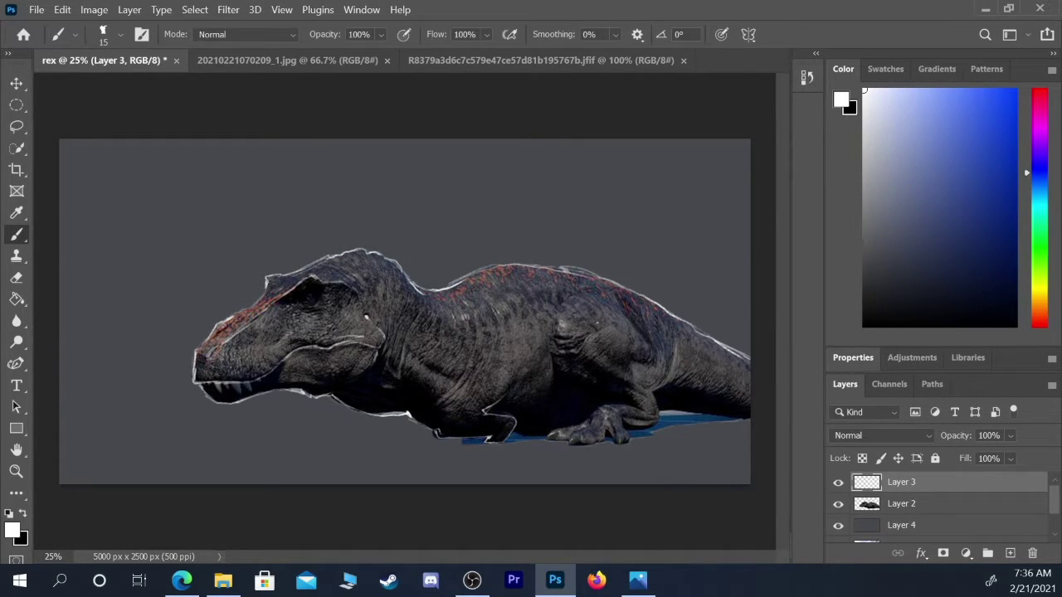
# - Trace the hind leg, its clawed foot and the tail's lower edge in white on Layer 3
pyautogui.moveTo(566, 307)
pyautogui.mouseDown()
pyautogui.moveTo(591, 296)
pyautogui.moveTo(562, 299)
pyautogui.moveTo(550, 348)
pyautogui.moveTo(592, 297)
pyautogui.moveTo(623, 311)
pyautogui.moveTo(626, 292)
pyautogui.moveTo(652, 343)
pyautogui.moveTo(645, 364)
pyautogui.moveTo(618, 341)
pyautogui.moveTo(589, 345)
pyautogui.moveTo(616, 314)
pyautogui.moveTo(676, 325)
pyautogui.moveTo(614, 326)
pyautogui.moveTo(635, 383)
pyautogui.moveTo(667, 417)
pyautogui.moveTo(631, 428)
pyautogui.mouseUp()
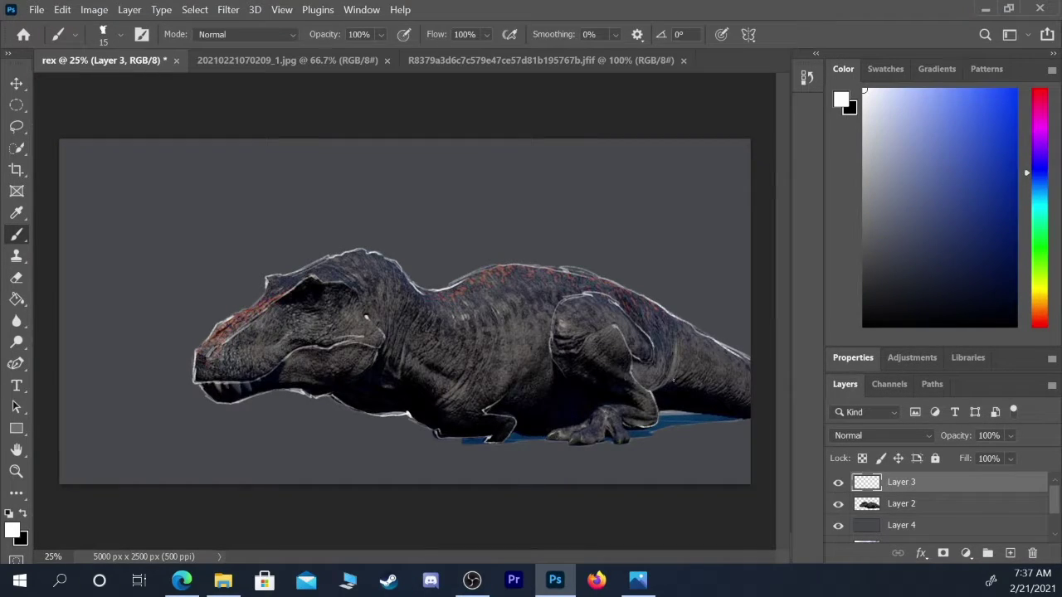
pyautogui.moveTo(653, 388); pyautogui.dragTo(674, 354)
pyautogui.moveTo(655, 410); pyautogui.dragTo(751, 420)
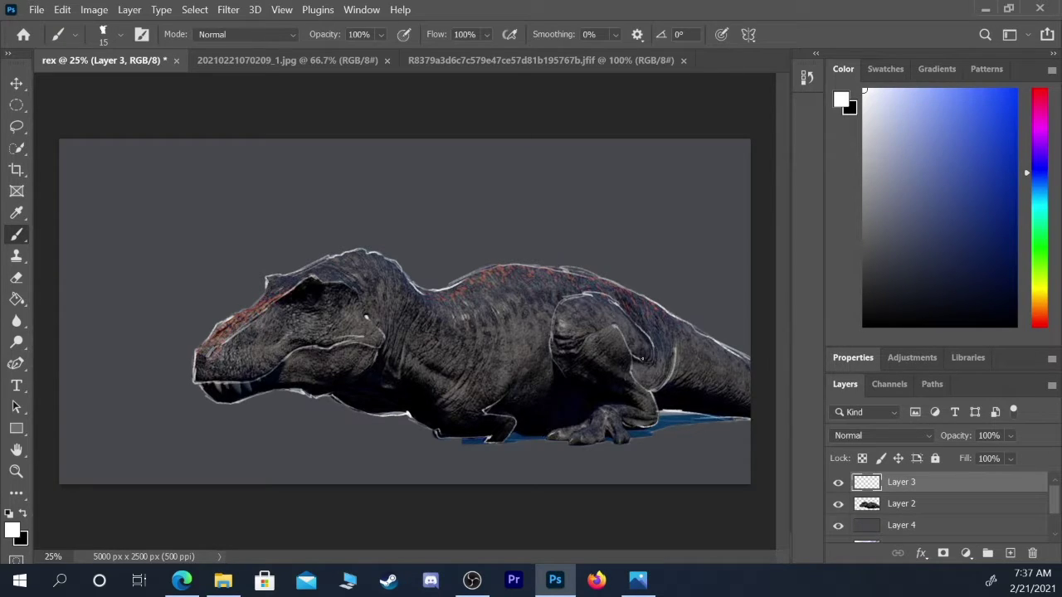
pyautogui.moveTo(589, 418); pyautogui.dragTo(642, 407)
pyautogui.moveTo(578, 359); pyautogui.dragTo(624, 390)
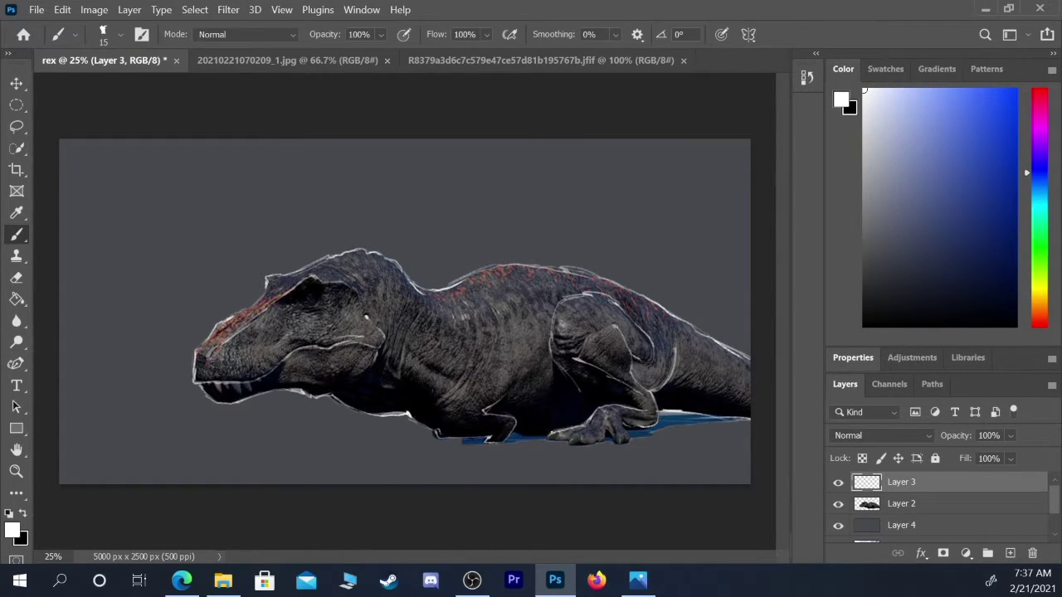
pyautogui.moveTo(585, 431)
pyautogui.mouseDown()
pyautogui.moveTo(573, 444)
pyautogui.moveTo(643, 420)
pyautogui.moveTo(631, 426)
pyautogui.mouseUp()
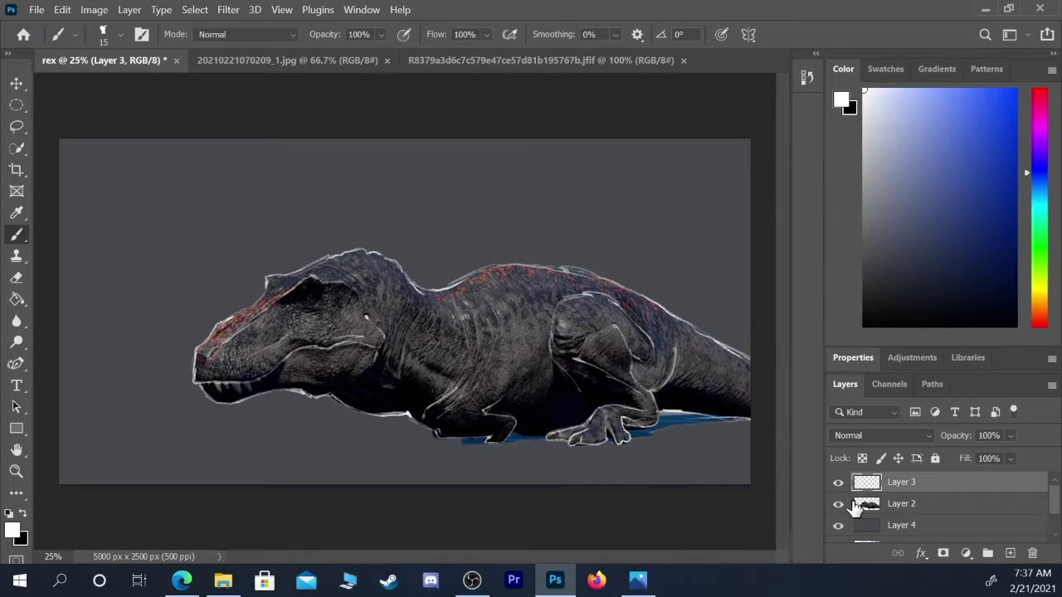
# - Add a blank layer between the dinosaur layer and the outline layer, keeping the dinosaur visible
pyautogui.click(971, 505)
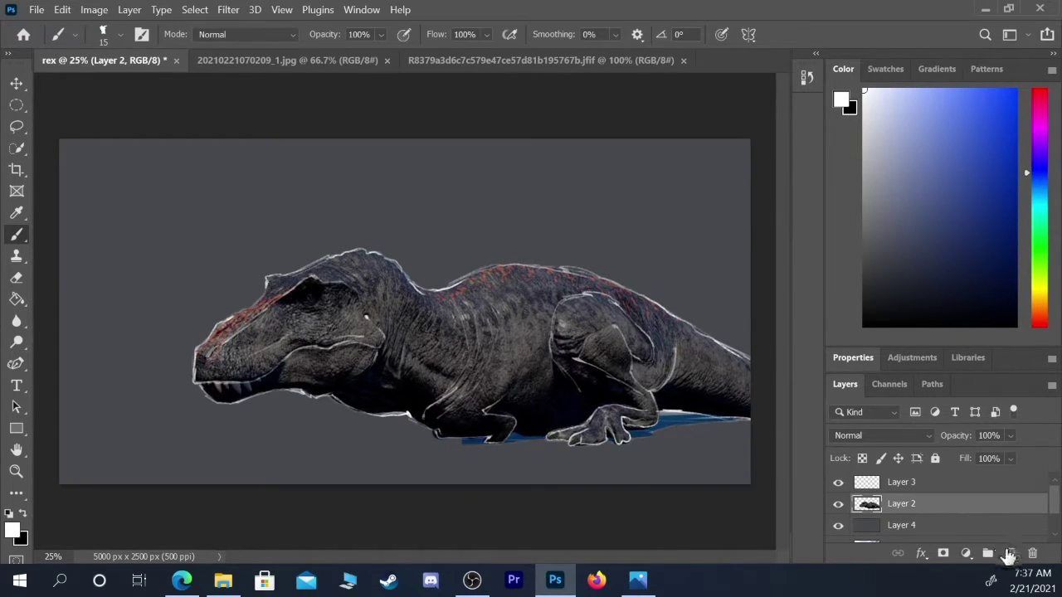
pyautogui.click(839, 505)
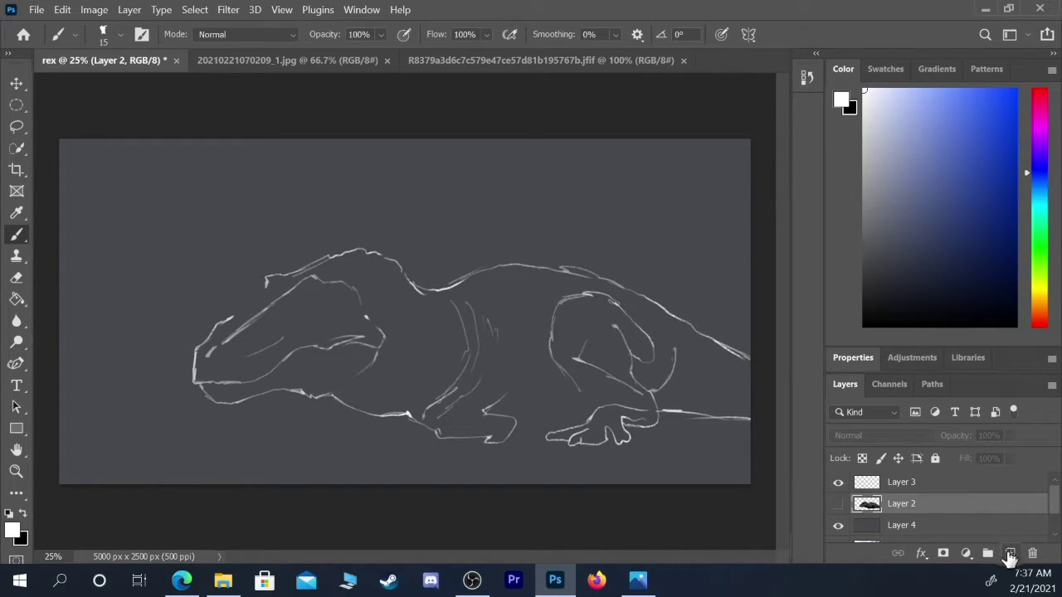
pyautogui.click(1009, 552)
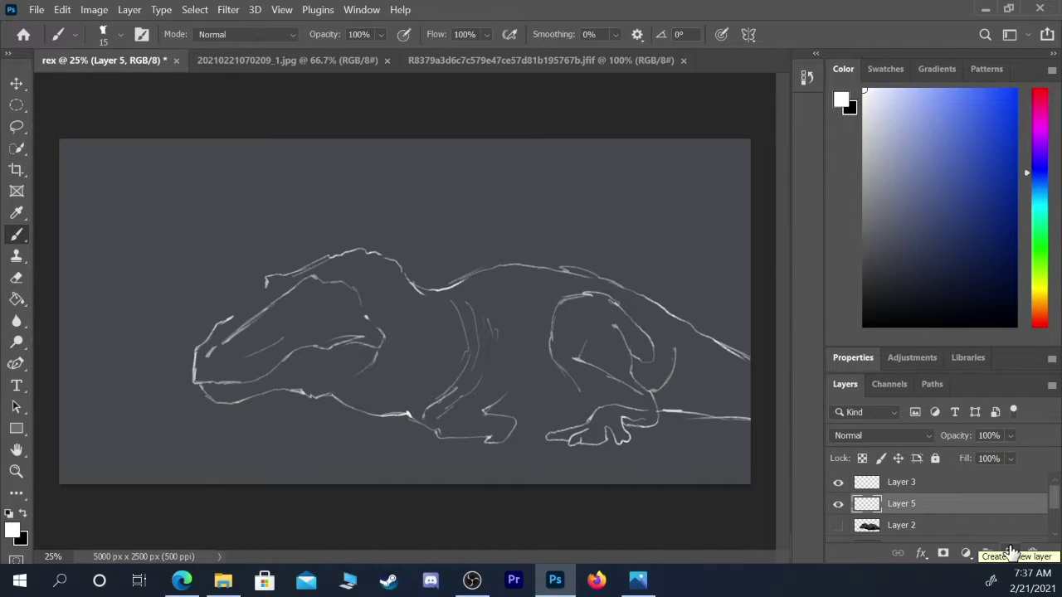
pyautogui.click(838, 525)
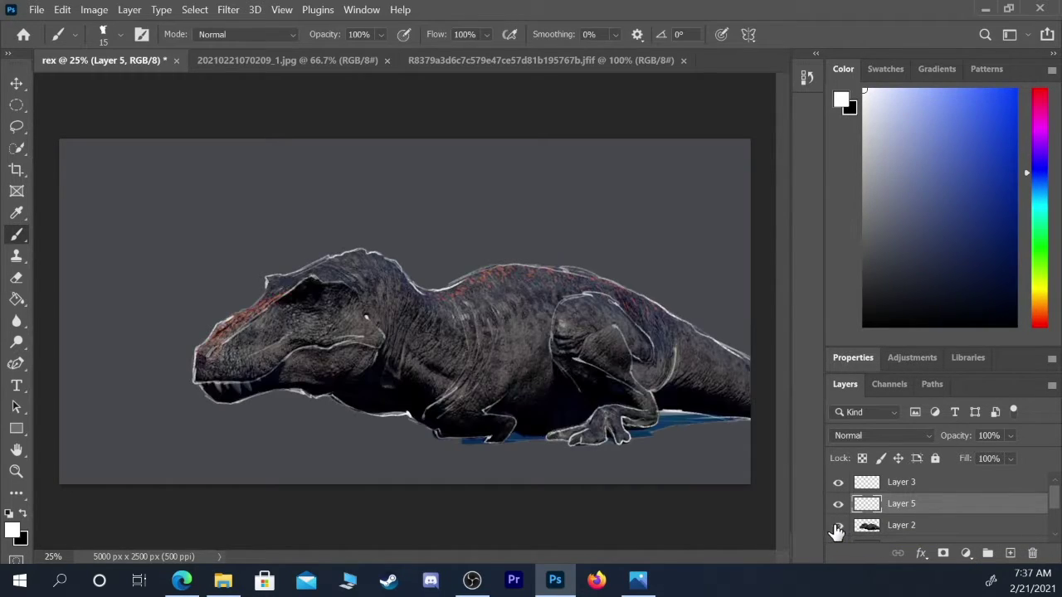
# - Trace the missing snout ridge and belly edges in white on Layer 3, then hide the dinosaur layer
pyautogui.click(878, 488)
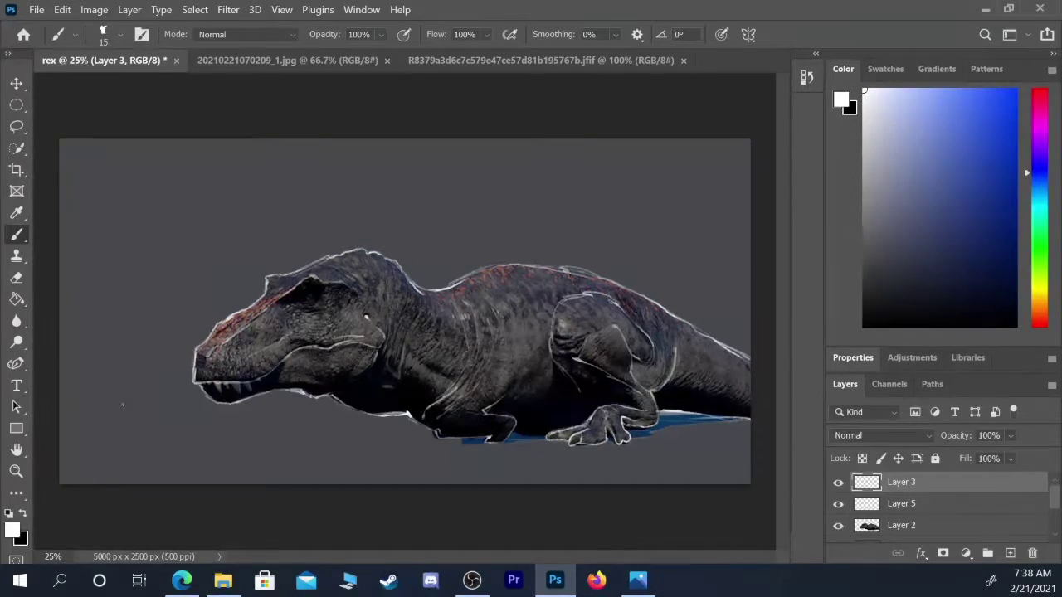
pyautogui.click(838, 525)
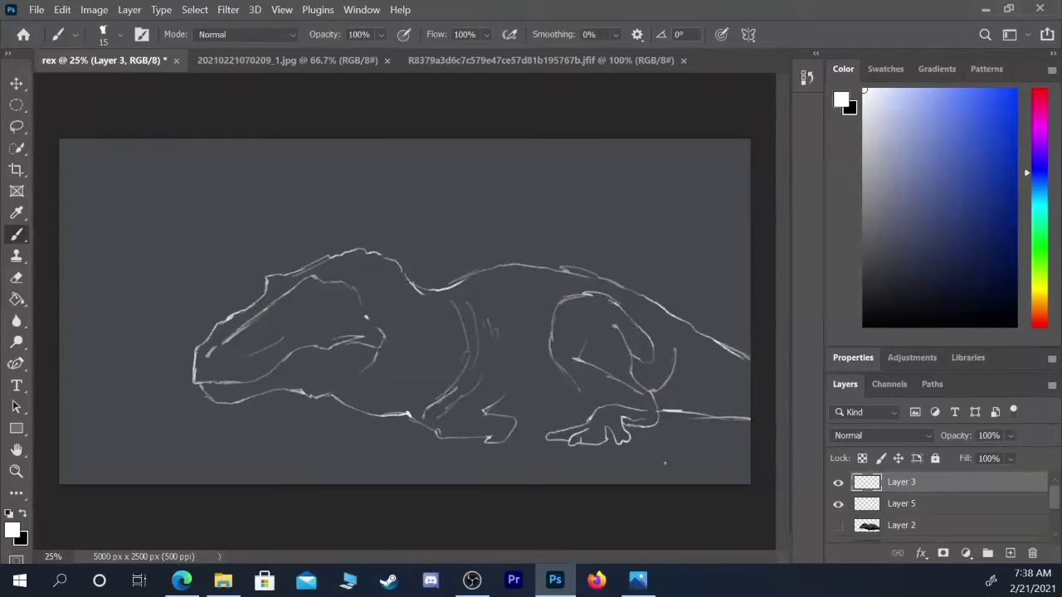
pyautogui.click(838, 525)
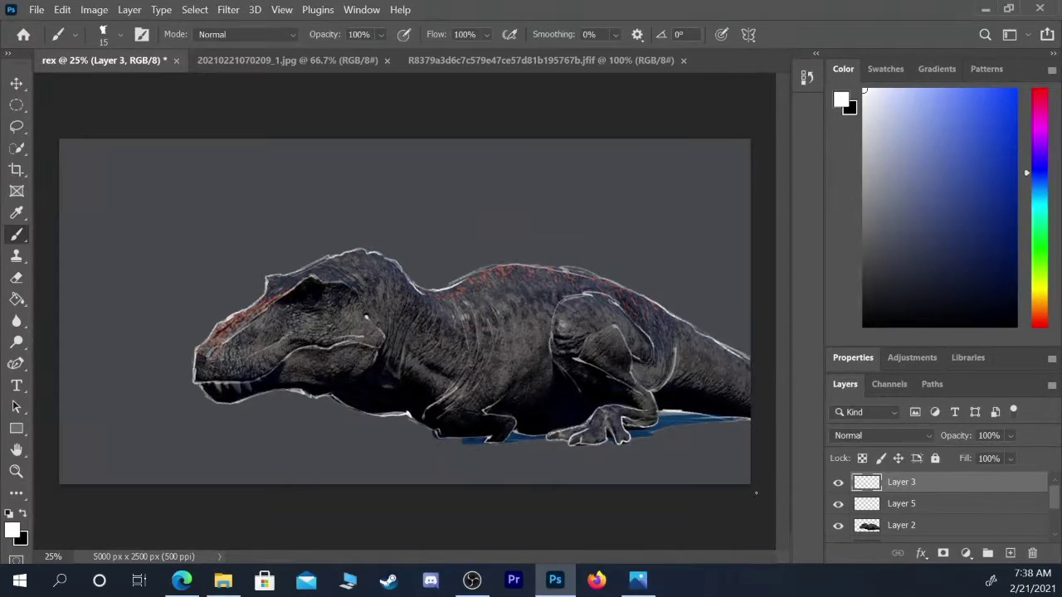
pyautogui.click(838, 482)
pyautogui.click(838, 482)
pyautogui.click(838, 526)
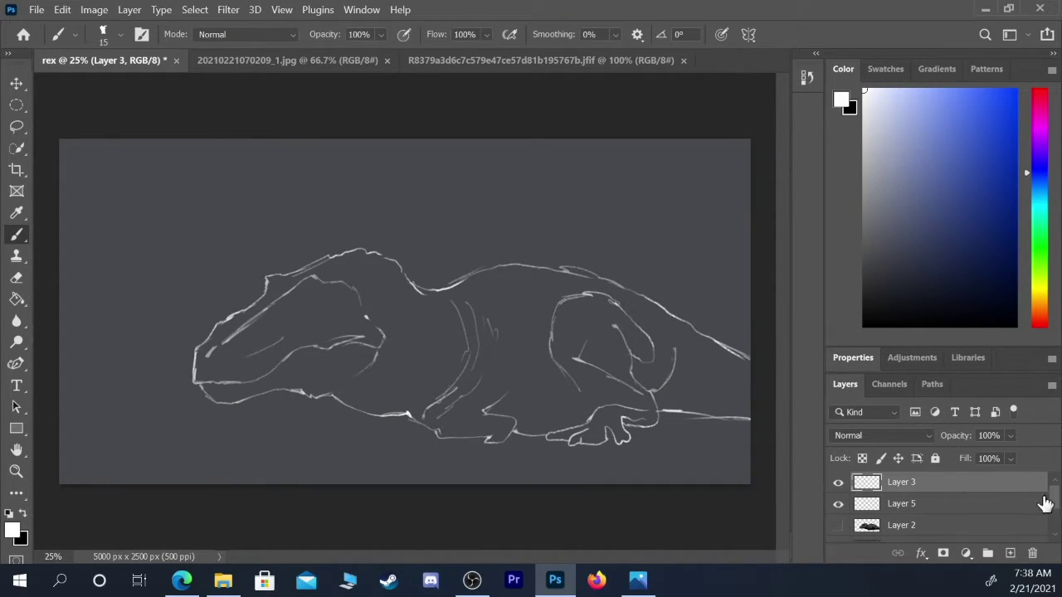
pyautogui.moveTo(1054, 504); pyautogui.dragTo(1057, 504)
# - Enlarge the brush to size 80 and make the blank Layer 5 beneath the outlines active
pyautogui.click(864, 261)
pyautogui.press(']')
pyautogui.press(']')
pyautogui.press(']')
pyautogui.press(']')
pyautogui.press(']')
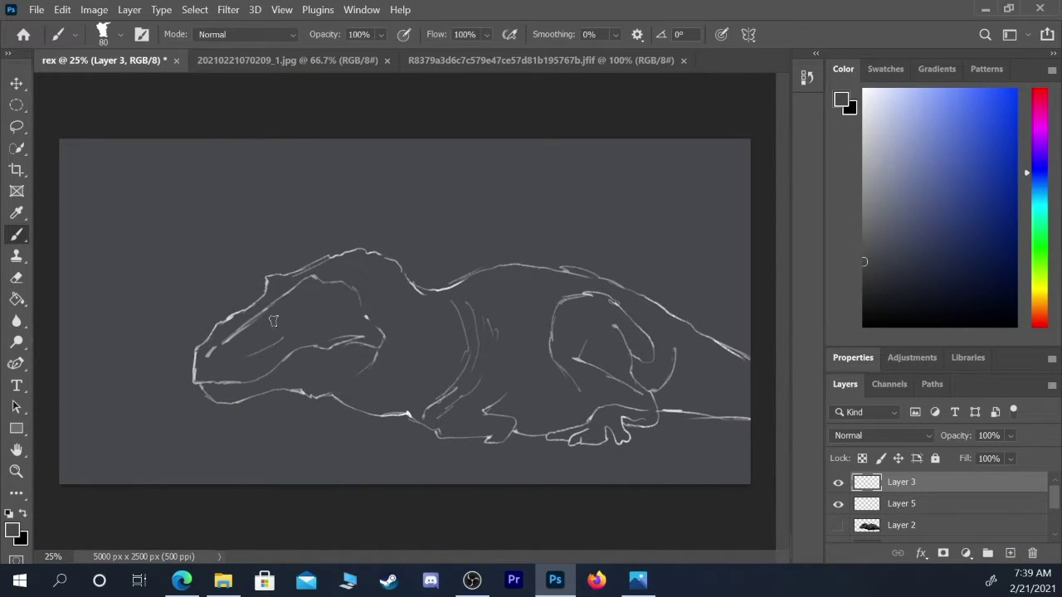
pyautogui.click(838, 503)
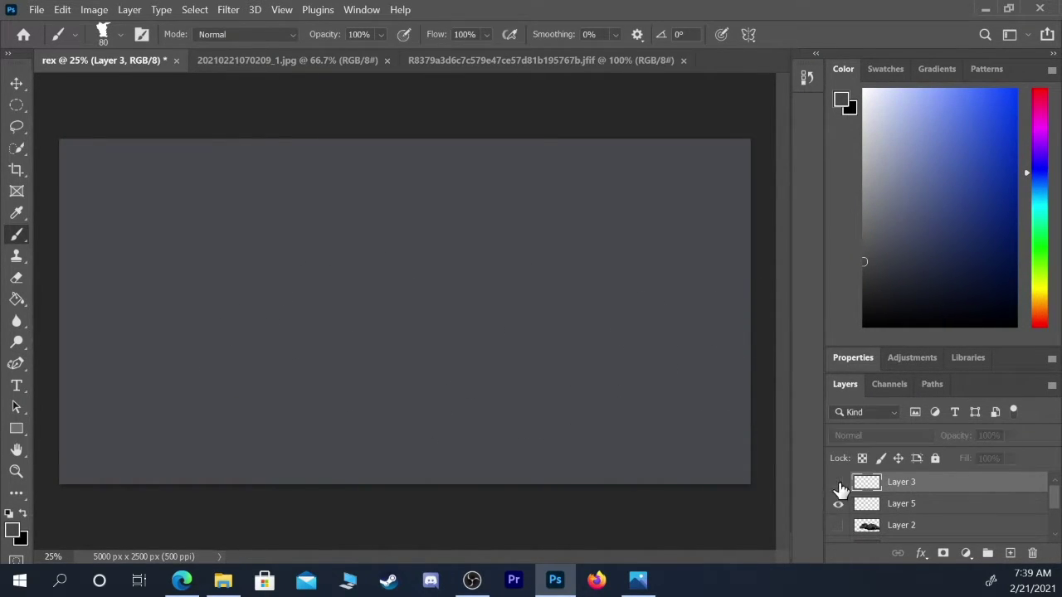
pyautogui.click(838, 503)
pyautogui.click(867, 510)
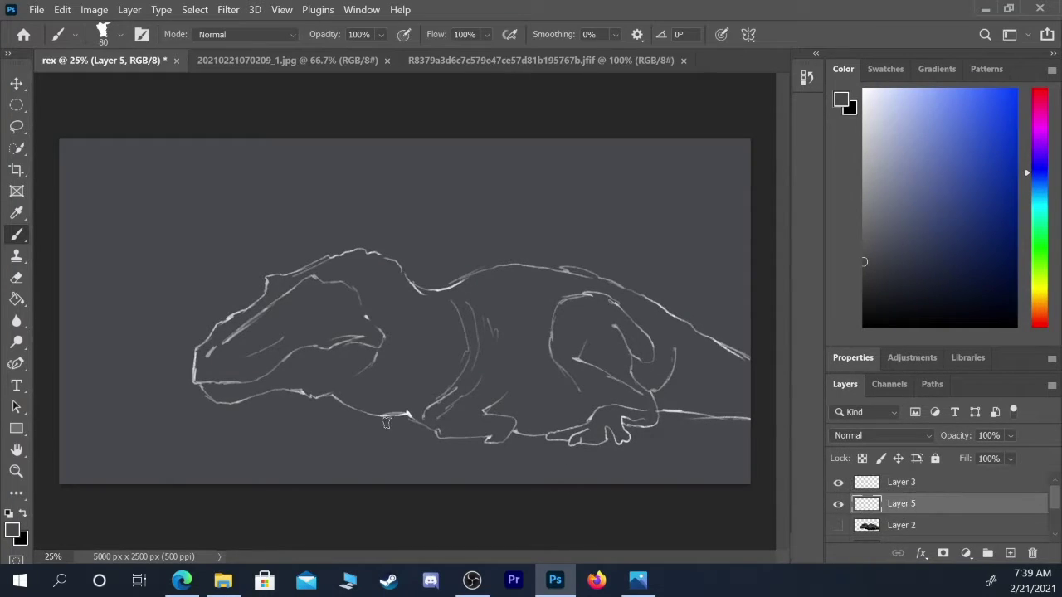
# - Paint the snout and the head's upper edge light grey on Layer 5 with a size 100 brush
pyautogui.press(']')
pyautogui.press(']')
pyautogui.moveTo(874, 161); pyautogui.dragTo(864, 186)
pyautogui.moveTo(276, 288)
pyautogui.mouseDown()
pyautogui.moveTo(241, 334)
pyautogui.moveTo(273, 284)
pyautogui.moveTo(211, 342)
pyautogui.moveTo(223, 336)
pyautogui.moveTo(199, 384)
pyautogui.moveTo(318, 342)
pyautogui.mouseUp()
pyautogui.press(']')
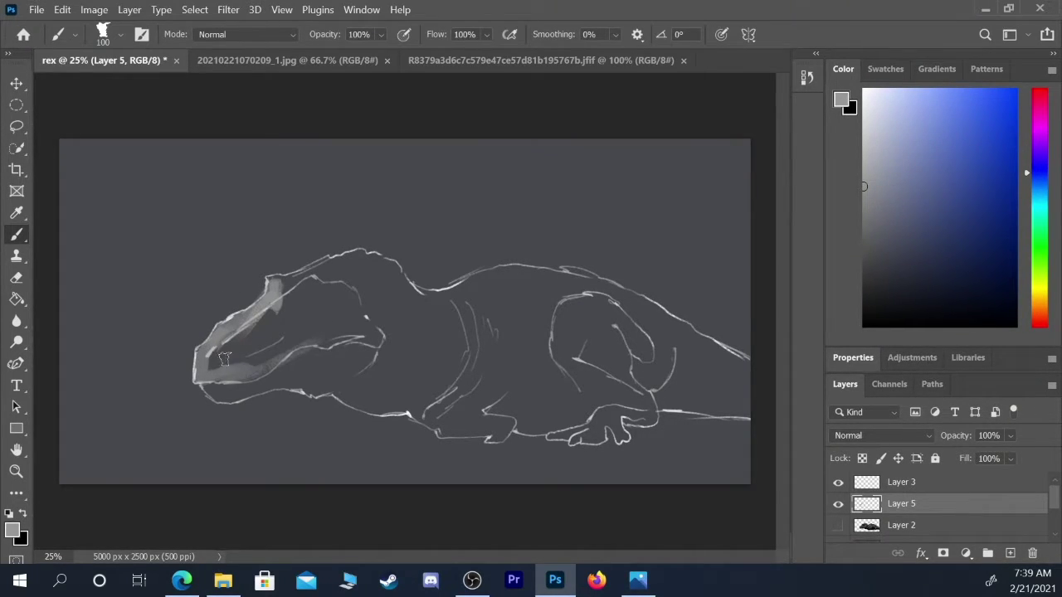
pyautogui.moveTo(221, 362)
pyautogui.mouseDown()
pyautogui.moveTo(243, 338)
pyautogui.moveTo(247, 370)
pyautogui.moveTo(257, 326)
pyautogui.moveTo(271, 357)
pyautogui.moveTo(320, 304)
pyautogui.moveTo(240, 375)
pyautogui.moveTo(291, 347)
pyautogui.moveTo(370, 333)
pyautogui.moveTo(262, 336)
pyautogui.moveTo(285, 285)
pyautogui.moveTo(272, 280)
pyautogui.moveTo(269, 299)
pyautogui.moveTo(271, 279)
pyautogui.moveTo(339, 271)
pyautogui.moveTo(325, 265)
pyautogui.moveTo(356, 253)
pyautogui.moveTo(380, 268)
pyautogui.mouseUp()
# - Fill the area behind the brow with light grey, ending with the brush at size 100
pyautogui.press('[')
pyautogui.press('[')
pyautogui.press('[')
pyautogui.press('[')
pyautogui.press(']')
pyautogui.press(']')
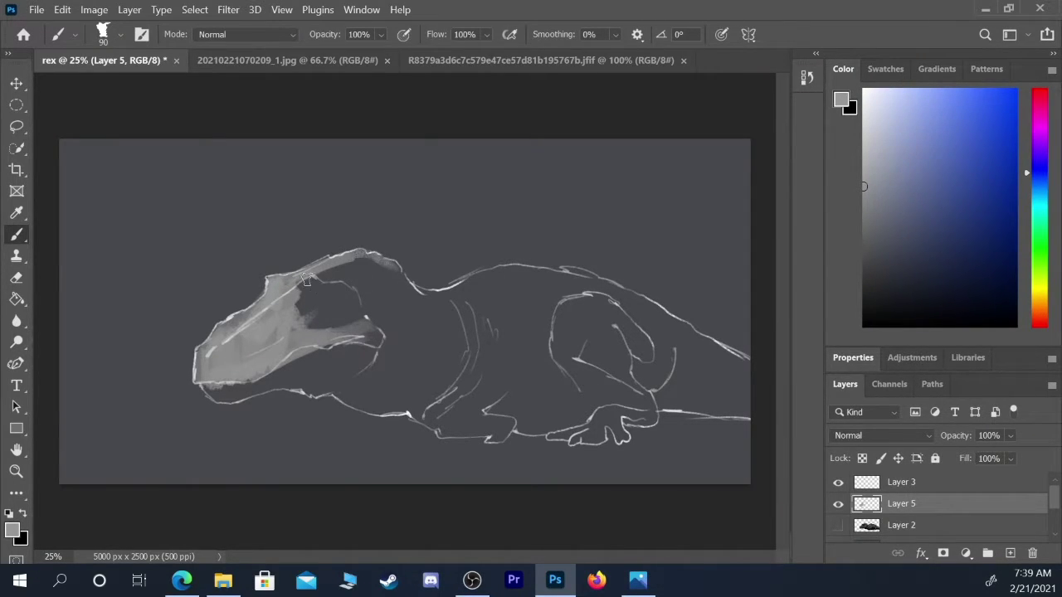
pyautogui.moveTo(305, 278)
pyautogui.mouseDown()
pyautogui.moveTo(296, 316)
pyautogui.moveTo(310, 338)
pyautogui.moveTo(320, 299)
pyautogui.moveTo(328, 303)
pyautogui.moveTo(316, 315)
pyautogui.moveTo(281, 285)
pyautogui.moveTo(292, 316)
pyautogui.mouseUp()
pyautogui.press(']')
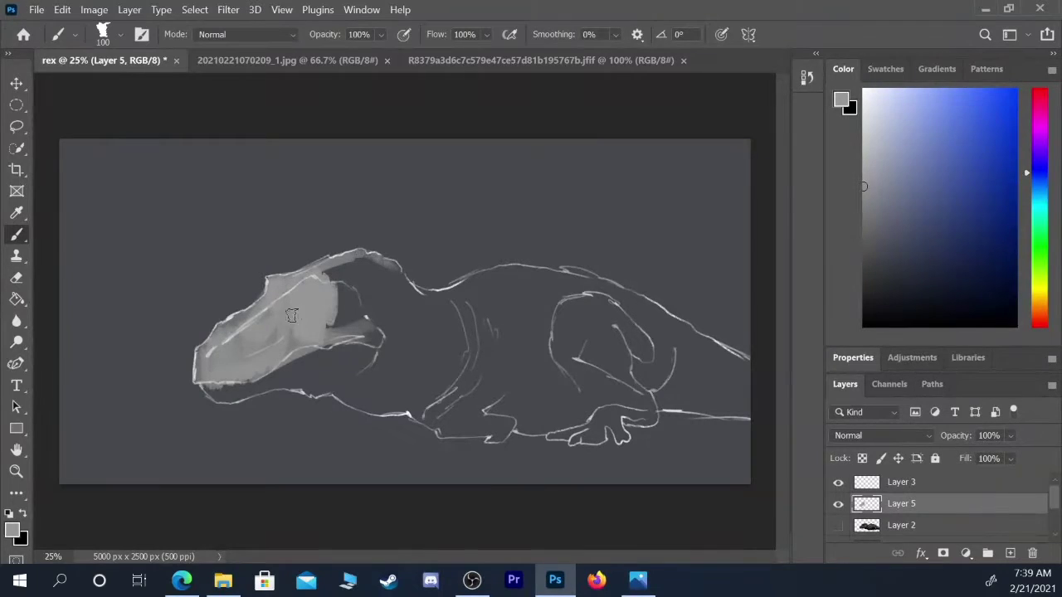
# - Paint the lower jaw light grey up to its outline with a size 80 brush
pyautogui.press('[')
pyautogui.press('[')
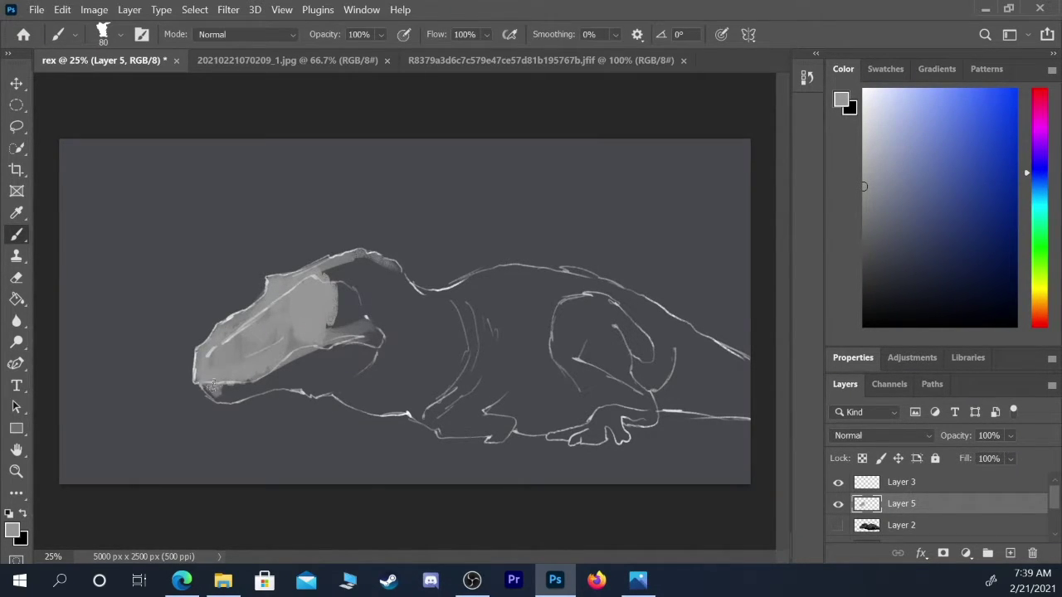
pyautogui.moveTo(211, 387)
pyautogui.mouseDown()
pyautogui.moveTo(236, 396)
pyautogui.moveTo(220, 398)
pyautogui.mouseUp()
pyautogui.hotkey('ctrl', 'z')
pyautogui.moveTo(229, 397)
pyautogui.mouseDown()
pyautogui.moveTo(283, 381)
pyautogui.moveTo(218, 393)
pyautogui.moveTo(256, 388)
pyautogui.moveTo(304, 356)
pyautogui.moveTo(330, 307)
pyautogui.mouseUp()
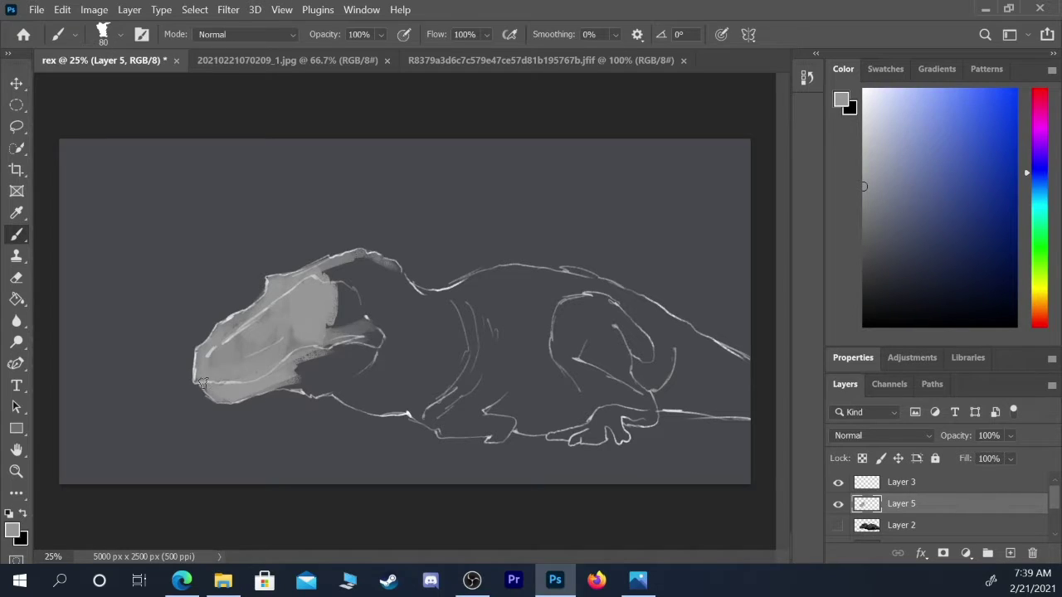
pyautogui.moveTo(203, 383); pyautogui.dragTo(224, 396)
# - Fill the cheek and the back of the head with light grey, varying the brush size down to 70
pyautogui.moveTo(290, 378)
pyautogui.mouseDown()
pyautogui.moveTo(358, 375)
pyautogui.moveTo(323, 396)
pyautogui.moveTo(446, 334)
pyautogui.moveTo(361, 370)
pyautogui.moveTo(333, 357)
pyautogui.moveTo(304, 373)
pyautogui.moveTo(334, 351)
pyautogui.moveTo(352, 362)
pyautogui.moveTo(289, 373)
pyautogui.moveTo(366, 357)
pyautogui.moveTo(337, 352)
pyautogui.moveTo(366, 352)
pyautogui.moveTo(368, 365)
pyautogui.moveTo(329, 327)
pyautogui.moveTo(337, 274)
pyautogui.moveTo(321, 273)
pyautogui.moveTo(337, 328)
pyautogui.moveTo(385, 298)
pyautogui.moveTo(349, 284)
pyautogui.moveTo(367, 347)
pyautogui.moveTo(383, 320)
pyautogui.moveTo(355, 283)
pyautogui.moveTo(357, 264)
pyautogui.moveTo(325, 271)
pyautogui.moveTo(359, 259)
pyautogui.moveTo(396, 280)
pyautogui.mouseUp()
pyautogui.press(']')
pyautogui.press(']')
pyautogui.press(']')
pyautogui.press(']')
pyautogui.press('[')
pyautogui.press('[')
pyautogui.press('[')
pyautogui.press('[')
pyautogui.press('[')
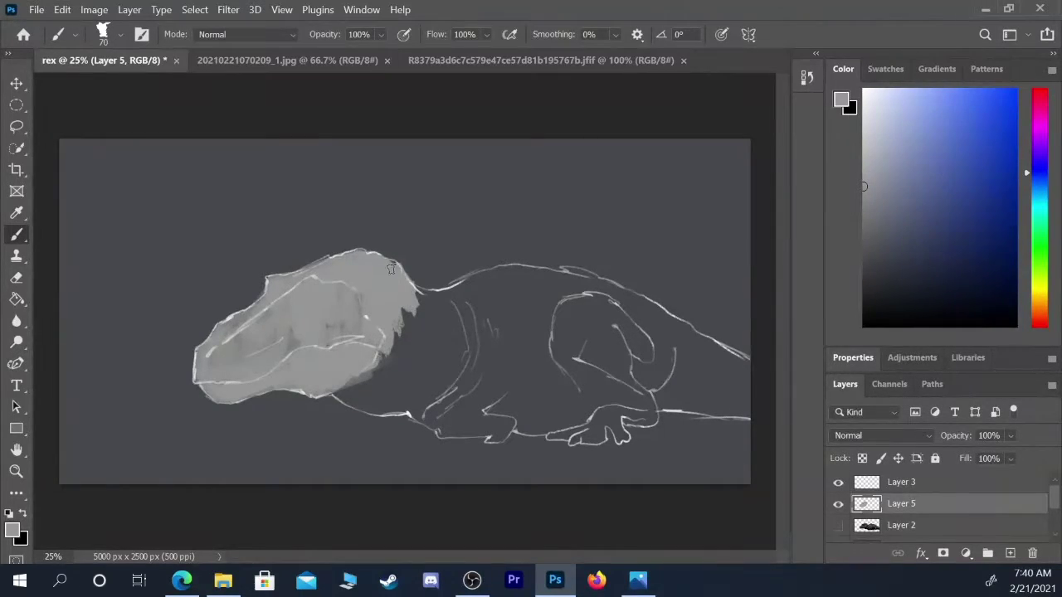
# - Paint light grey along the nape and the throat's lower edge, redoing the throat strokes with a size 90 brush
pyautogui.moveTo(416, 288); pyautogui.dragTo(518, 274)
pyautogui.press(']')
pyautogui.press(']')
pyautogui.moveTo(360, 388)
pyautogui.mouseDown()
pyautogui.moveTo(329, 390)
pyautogui.moveTo(384, 408)
pyautogui.moveTo(353, 398)
pyautogui.moveTo(400, 399)
pyautogui.moveTo(350, 404)
pyautogui.moveTo(415, 407)
pyautogui.mouseUp()
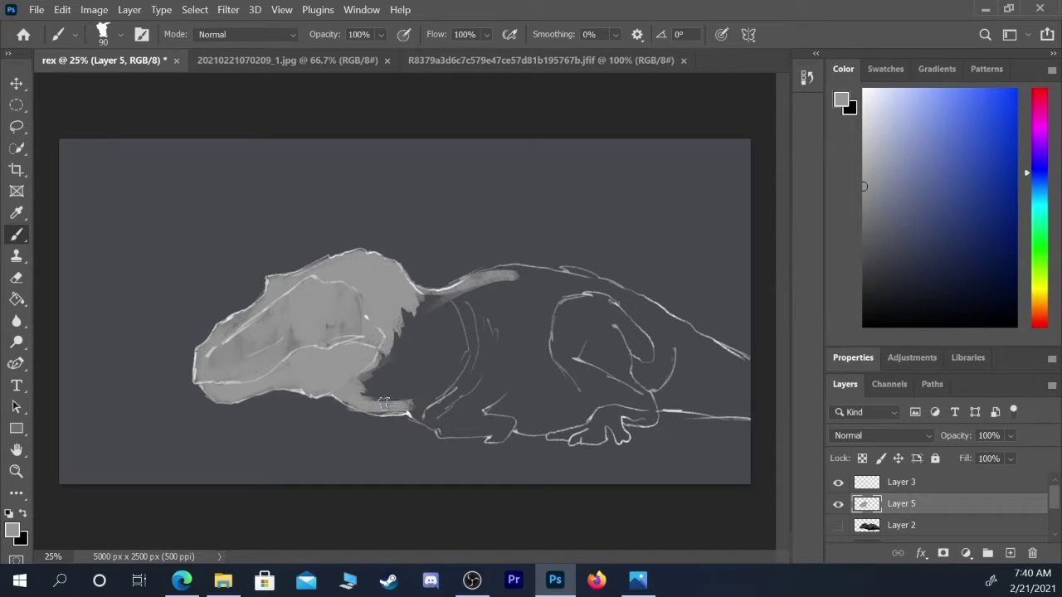
pyautogui.hotkey('ctrl', 'z')
pyautogui.moveTo(345, 398)
pyautogui.mouseDown()
pyautogui.moveTo(382, 412)
pyautogui.moveTo(354, 403)
pyautogui.moveTo(416, 404)
pyautogui.moveTo(379, 405)
pyautogui.moveTo(393, 400)
pyautogui.moveTo(385, 419)
pyautogui.moveTo(363, 407)
pyautogui.moveTo(428, 396)
pyautogui.moveTo(405, 409)
pyautogui.moveTo(461, 430)
pyautogui.mouseUp()
pyautogui.hotkey('ctrl', 'z')
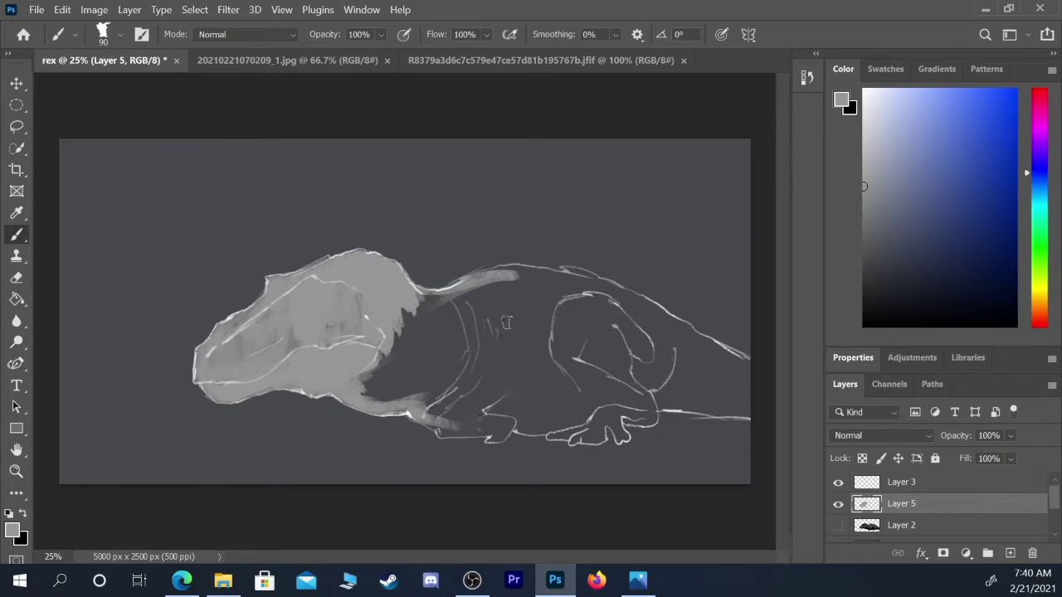
# - Fill the neck, torso, thigh and tail with light grey inside the outlines, varying the brush size
pyautogui.press(']')
pyautogui.press(']')
pyautogui.moveTo(403, 325)
pyautogui.mouseDown()
pyautogui.moveTo(369, 390)
pyautogui.moveTo(411, 314)
pyautogui.moveTo(386, 397)
pyautogui.moveTo(448, 365)
pyautogui.moveTo(381, 402)
pyautogui.moveTo(463, 396)
pyautogui.moveTo(461, 336)
pyautogui.moveTo(406, 315)
pyautogui.moveTo(514, 275)
pyautogui.moveTo(496, 280)
pyautogui.moveTo(612, 296)
pyautogui.moveTo(590, 293)
pyautogui.moveTo(480, 342)
pyautogui.mouseUp()
pyautogui.press(']')
pyautogui.press(']')
pyautogui.moveTo(525, 302)
pyautogui.mouseDown()
pyautogui.moveTo(522, 365)
pyautogui.moveTo(570, 286)
pyautogui.moveTo(515, 310)
pyautogui.moveTo(507, 297)
pyautogui.moveTo(526, 308)
pyautogui.moveTo(473, 378)
pyautogui.moveTo(496, 390)
pyautogui.moveTo(535, 353)
pyautogui.moveTo(545, 319)
pyautogui.moveTo(568, 396)
pyautogui.moveTo(517, 402)
pyautogui.moveTo(485, 380)
pyautogui.moveTo(472, 417)
pyautogui.moveTo(439, 413)
pyautogui.moveTo(447, 426)
pyautogui.moveTo(433, 426)
pyautogui.moveTo(470, 429)
pyautogui.moveTo(517, 401)
pyautogui.moveTo(521, 412)
pyautogui.moveTo(439, 432)
pyautogui.moveTo(485, 434)
pyautogui.moveTo(489, 419)
pyautogui.moveTo(510, 426)
pyautogui.moveTo(490, 439)
pyautogui.moveTo(505, 438)
pyautogui.moveTo(485, 429)
pyautogui.moveTo(597, 413)
pyautogui.moveTo(575, 415)
pyautogui.moveTo(596, 383)
pyautogui.mouseUp()
pyautogui.press('[')
pyautogui.press('[')
pyautogui.press('[')
pyautogui.press('[')
pyautogui.press('[')
pyautogui.press(']')
pyautogui.press(']')
pyautogui.press(']')
pyautogui.moveTo(632, 342)
pyautogui.mouseDown()
pyautogui.moveTo(705, 369)
pyautogui.moveTo(585, 303)
pyautogui.moveTo(624, 297)
pyautogui.moveTo(728, 364)
pyautogui.moveTo(565, 353)
pyautogui.moveTo(567, 307)
pyautogui.moveTo(688, 358)
pyautogui.moveTo(716, 386)
pyautogui.moveTo(618, 397)
pyautogui.moveTo(730, 411)
pyautogui.moveTo(743, 390)
pyautogui.moveTo(754, 397)
pyautogui.moveTo(614, 330)
pyautogui.mouseUp()
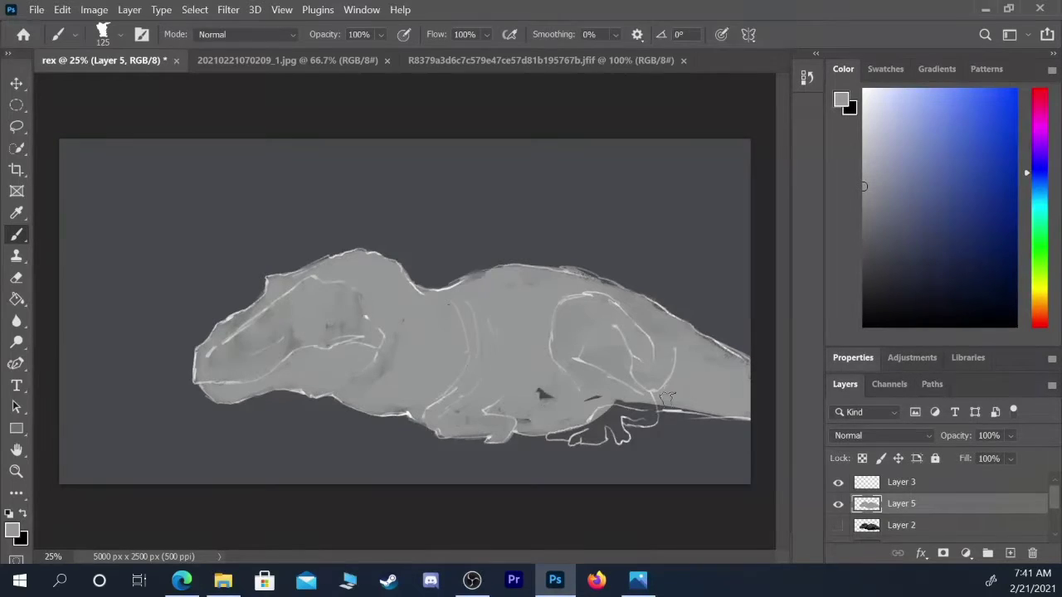
pyautogui.moveTo(608, 398)
pyautogui.mouseDown()
pyautogui.moveTo(526, 396)
pyautogui.moveTo(554, 416)
pyautogui.mouseUp()
# - Reduce the brush to size 45 and fill the hind foot's toes with light grey
pyautogui.press('[')
pyautogui.press('[')
pyautogui.press('[')
pyautogui.press('[')
pyautogui.press('[')
pyautogui.press('[')
pyautogui.press('[')
pyautogui.press('[')
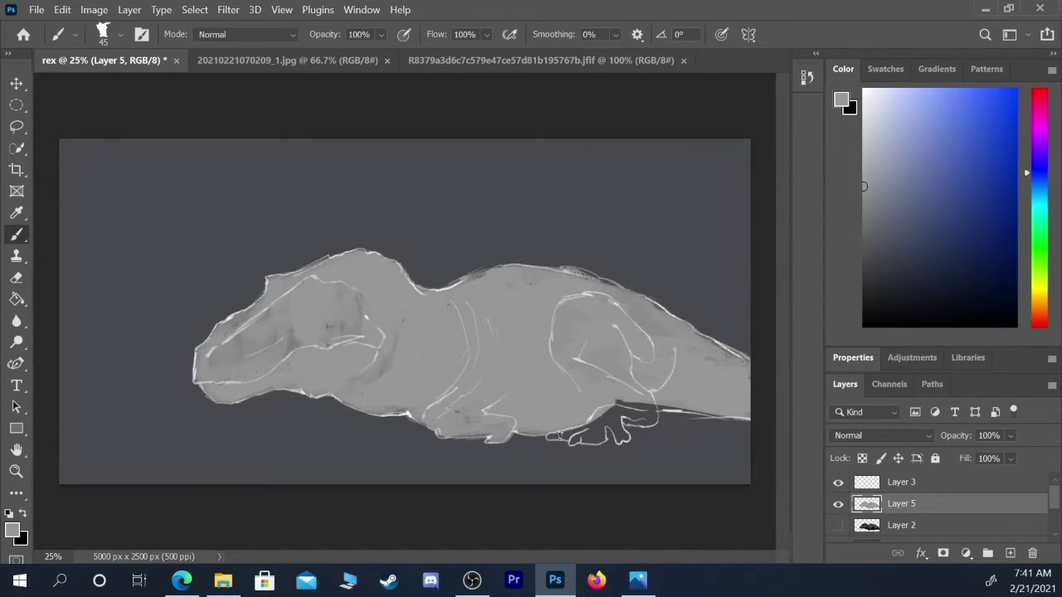
pyautogui.moveTo(559, 435)
pyautogui.mouseDown()
pyautogui.moveTo(602, 433)
pyautogui.moveTo(589, 429)
pyautogui.moveTo(608, 412)
pyautogui.mouseUp()
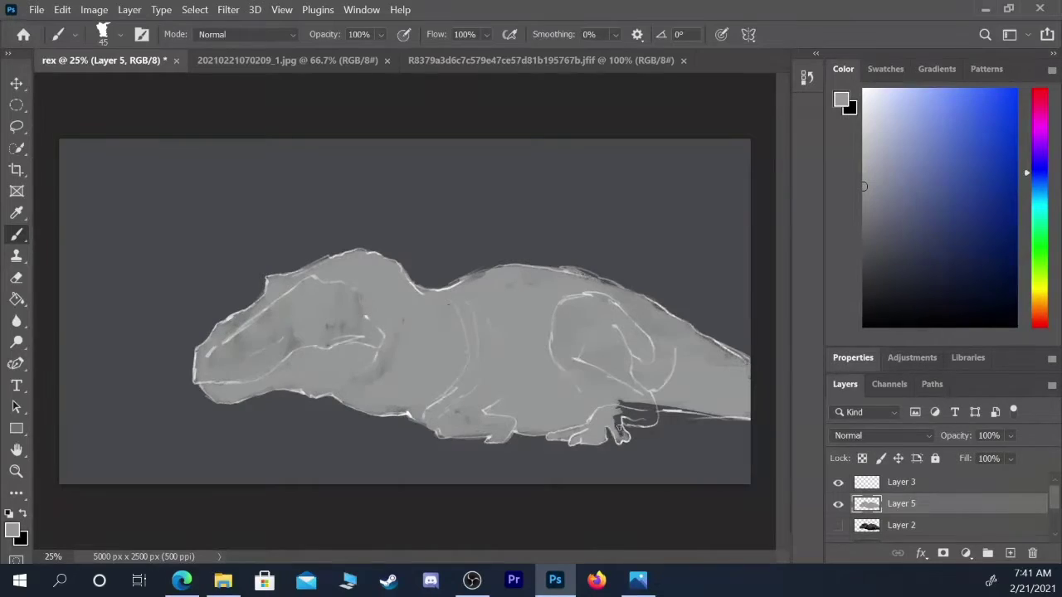
# - Finish filling the hind foot's heel in light grey, and shade the snout and brow in darker grey with a size 125 brush
pyautogui.moveTo(618, 419)
pyautogui.mouseDown()
pyautogui.moveTo(632, 414)
pyautogui.moveTo(639, 423)
pyautogui.moveTo(653, 406)
pyautogui.moveTo(646, 421)
pyautogui.moveTo(642, 406)
pyautogui.moveTo(750, 418)
pyautogui.moveTo(725, 420)
pyautogui.mouseUp()
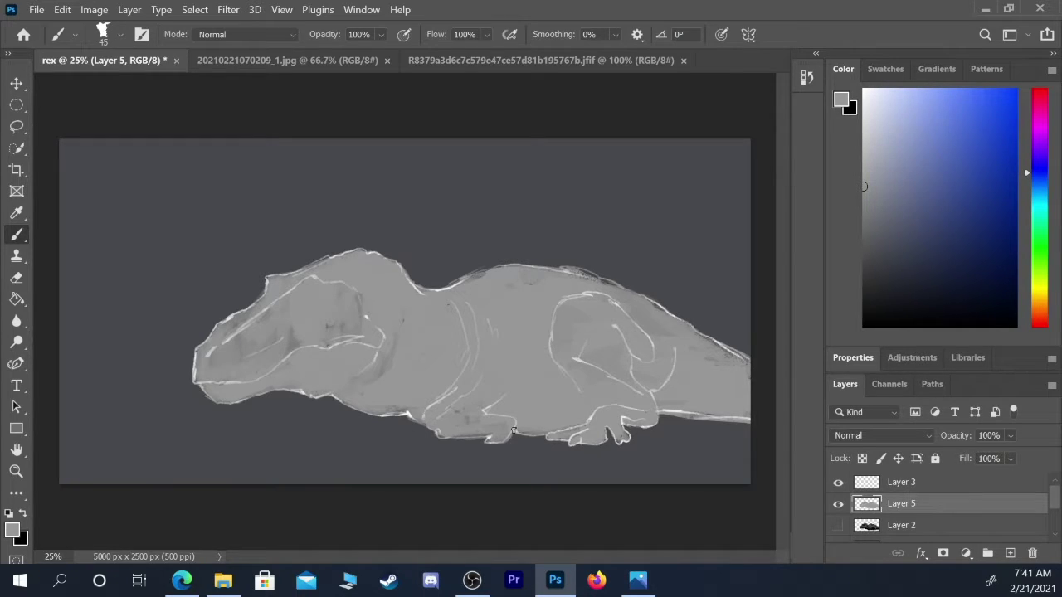
pyautogui.moveTo(863, 186); pyautogui.dragTo(864, 219)
pyautogui.press(']')
pyautogui.press(']')
pyautogui.press(']')
pyautogui.press(']')
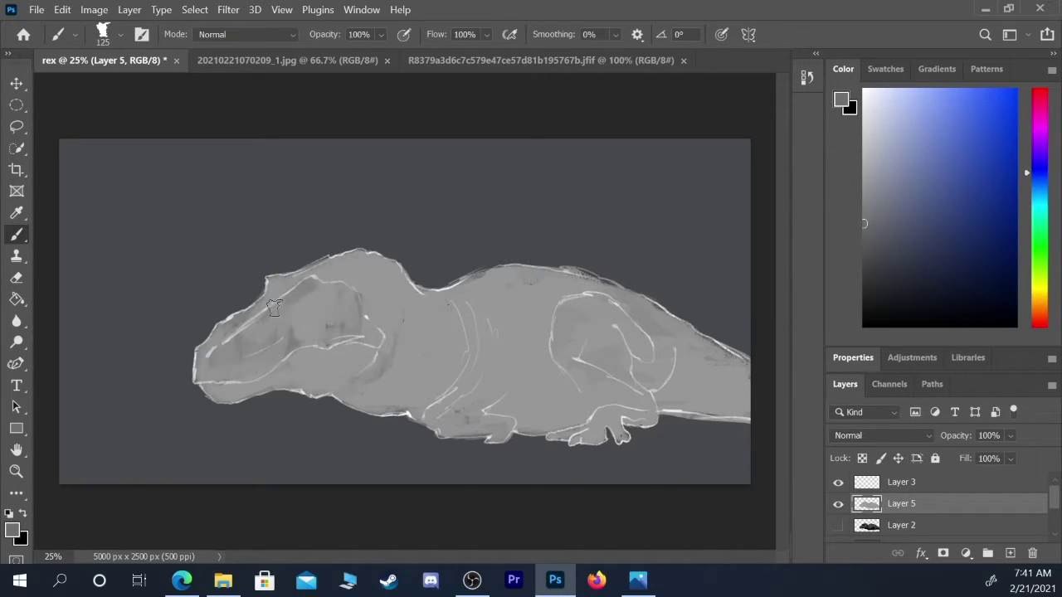
pyautogui.moveTo(304, 291)
pyautogui.mouseDown()
pyautogui.moveTo(352, 296)
pyautogui.moveTo(312, 293)
pyautogui.moveTo(239, 333)
pyautogui.moveTo(305, 297)
pyautogui.moveTo(207, 361)
pyautogui.moveTo(211, 351)
pyautogui.moveTo(220, 383)
pyautogui.moveTo(217, 359)
pyautogui.moveTo(198, 380)
pyautogui.moveTo(226, 374)
pyautogui.moveTo(199, 365)
pyautogui.moveTo(299, 369)
pyautogui.moveTo(280, 380)
pyautogui.moveTo(231, 354)
pyautogui.moveTo(230, 376)
pyautogui.moveTo(215, 371)
pyautogui.moveTo(267, 372)
pyautogui.moveTo(241, 379)
pyautogui.mouseUp()
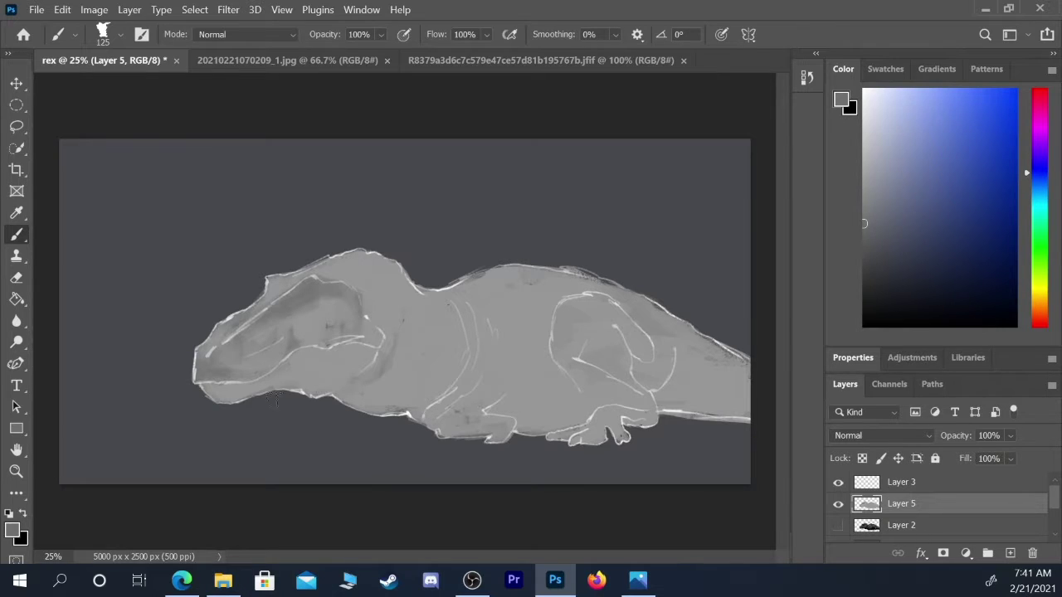
# - Shade the jaw, the back of the cheek and the throat in darker grey with a size 80 brush
pyautogui.press('[')
pyautogui.press('[')
pyautogui.press('[')
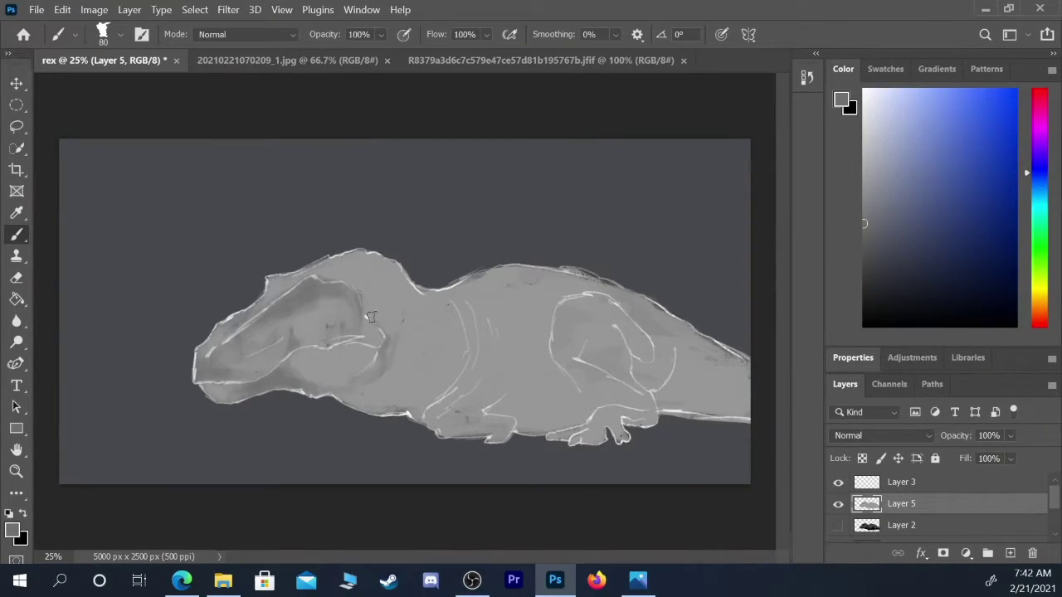
pyautogui.moveTo(380, 355)
pyautogui.mouseDown()
pyautogui.moveTo(362, 375)
pyautogui.moveTo(377, 374)
pyautogui.mouseUp()
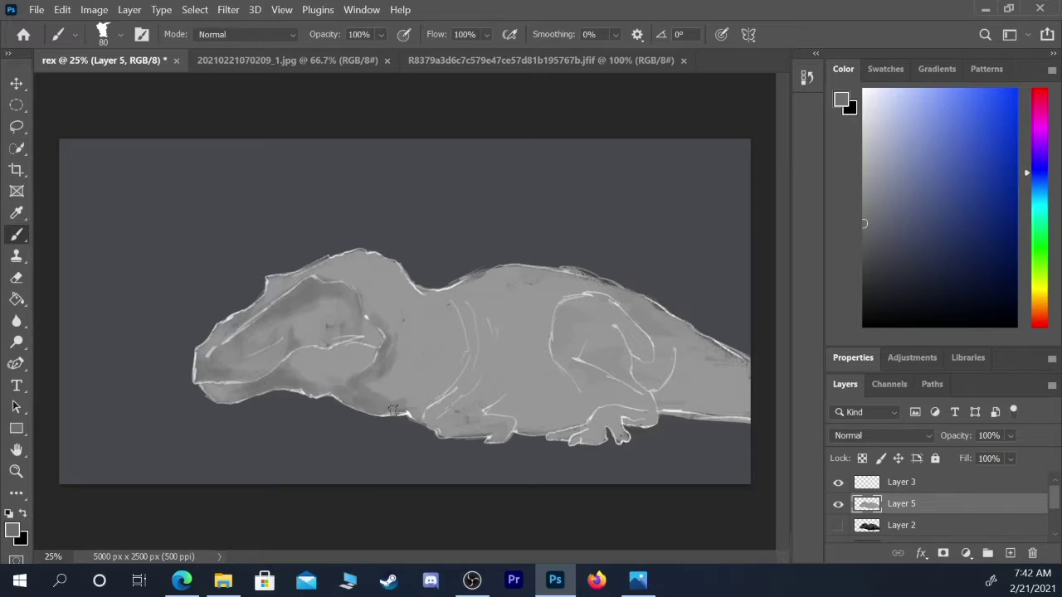
# - Shade the lower neck, belly and front of the thigh at brush size 125, and the upper back at size 175
pyautogui.press(']')
pyautogui.press(']')
pyautogui.press(']')
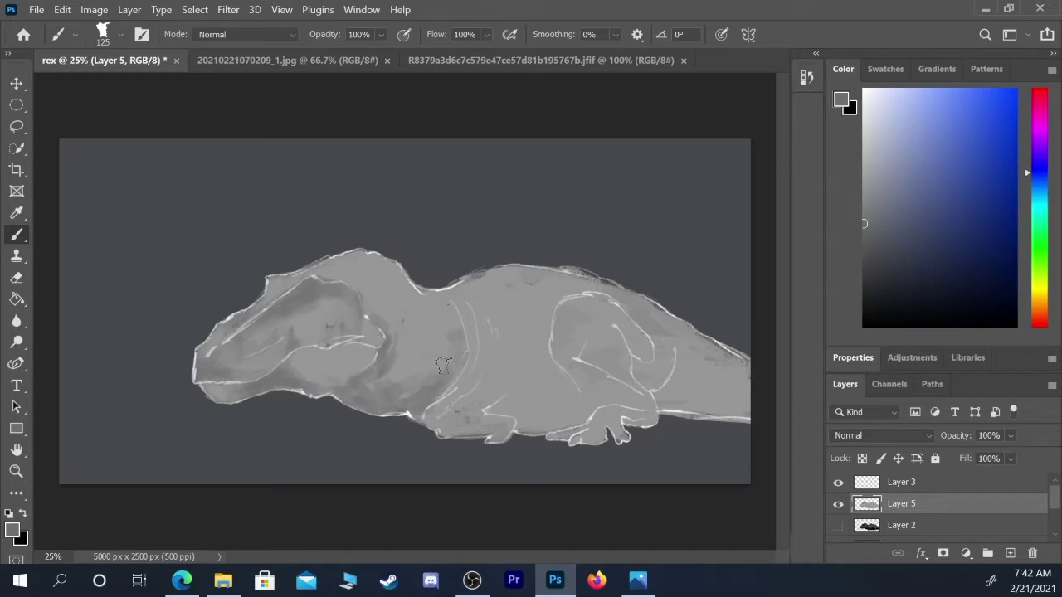
pyautogui.moveTo(427, 418)
pyautogui.mouseDown()
pyautogui.moveTo(458, 395)
pyautogui.moveTo(508, 403)
pyautogui.moveTo(505, 411)
pyautogui.moveTo(530, 413)
pyautogui.moveTo(526, 423)
pyautogui.moveTo(588, 411)
pyautogui.moveTo(552, 409)
pyautogui.mouseUp()
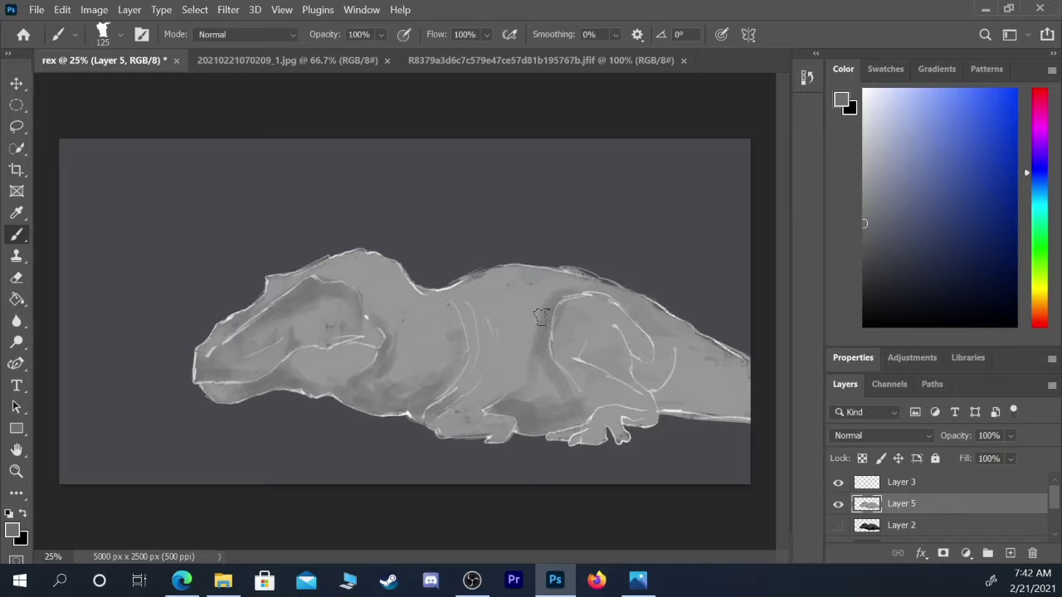
pyautogui.press(']')
pyautogui.press(']')
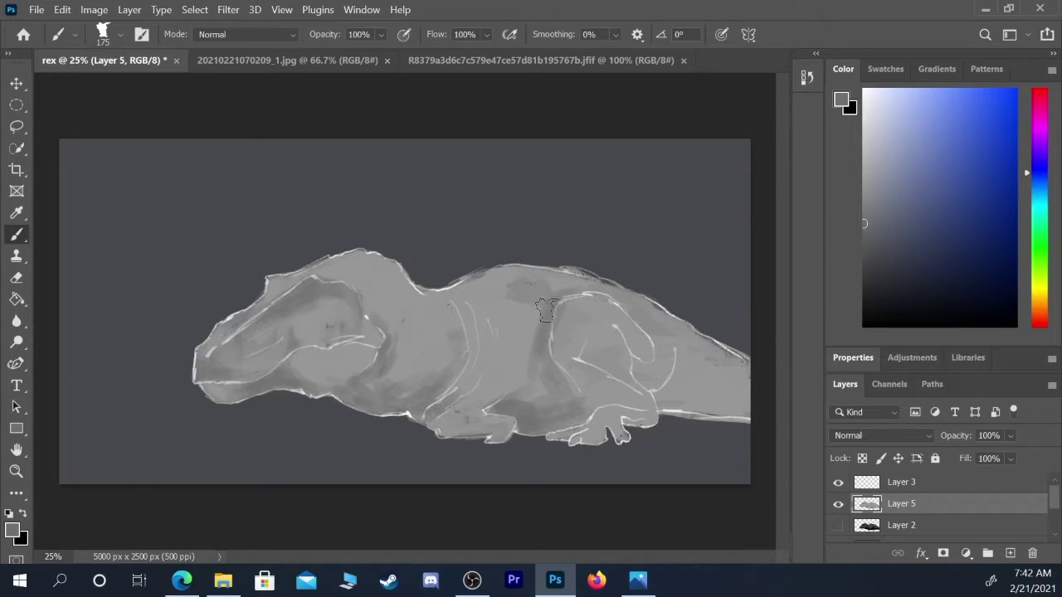
pyautogui.moveTo(505, 297); pyautogui.dragTo(525, 315)
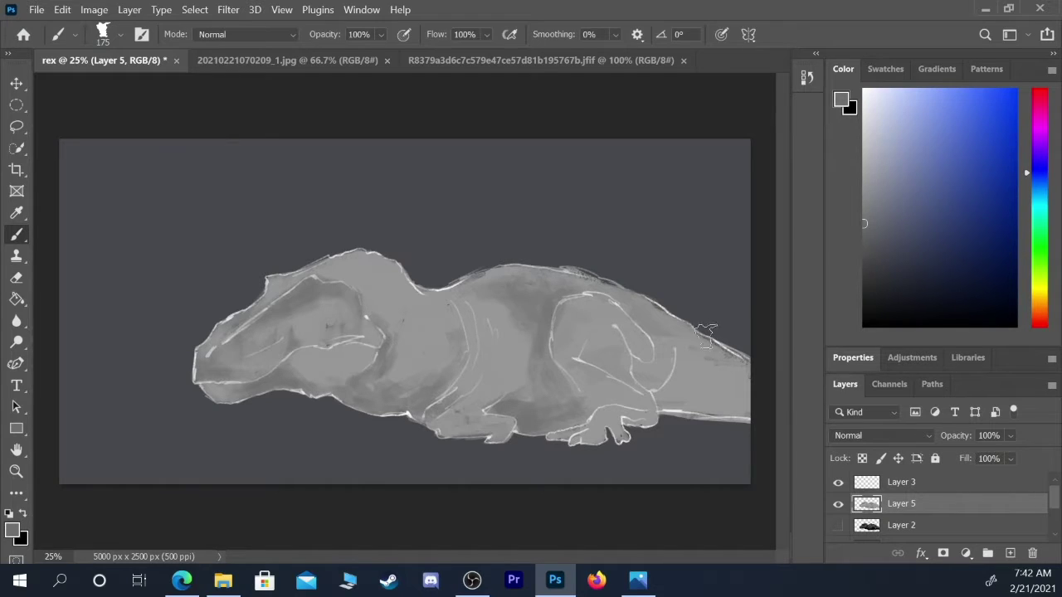
# - Shade the tail and the knee crease with a size 100 brush, and the hind foot with a size 60 brush
pyautogui.press('[')
pyautogui.press('[')
pyautogui.press('[')
pyautogui.moveTo(662, 397)
pyautogui.mouseDown()
pyautogui.moveTo(697, 408)
pyautogui.moveTo(692, 372)
pyautogui.moveTo(697, 408)
pyautogui.moveTo(747, 413)
pyautogui.moveTo(701, 390)
pyautogui.moveTo(624, 402)
pyautogui.mouseUp()
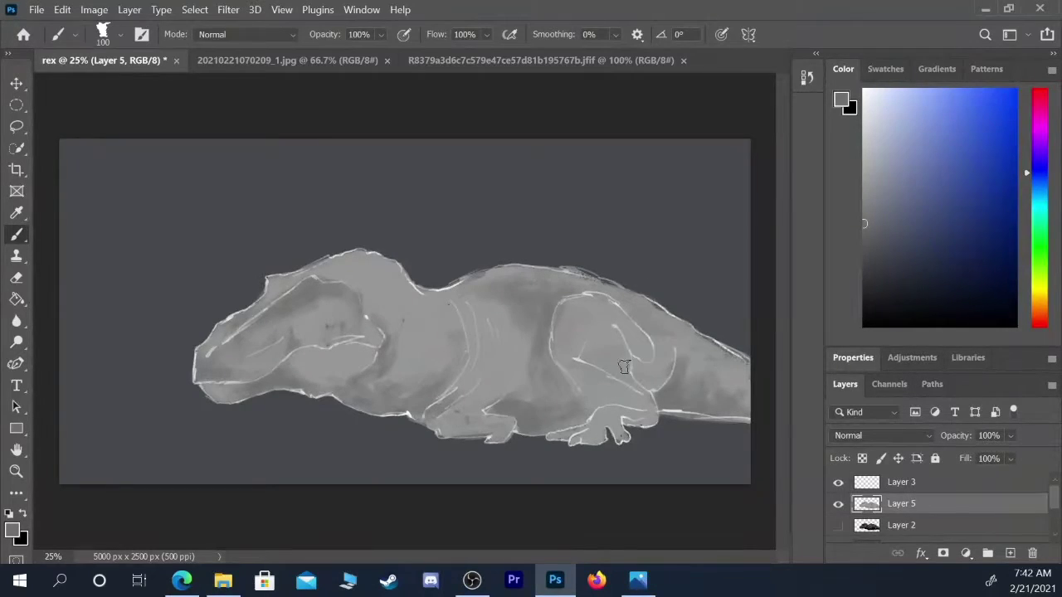
pyautogui.moveTo(624, 366)
pyautogui.mouseDown()
pyautogui.moveTo(633, 381)
pyautogui.moveTo(611, 358)
pyautogui.moveTo(612, 330)
pyautogui.moveTo(648, 408)
pyautogui.mouseUp()
pyautogui.press('[')
pyautogui.press('[')
pyautogui.press('[')
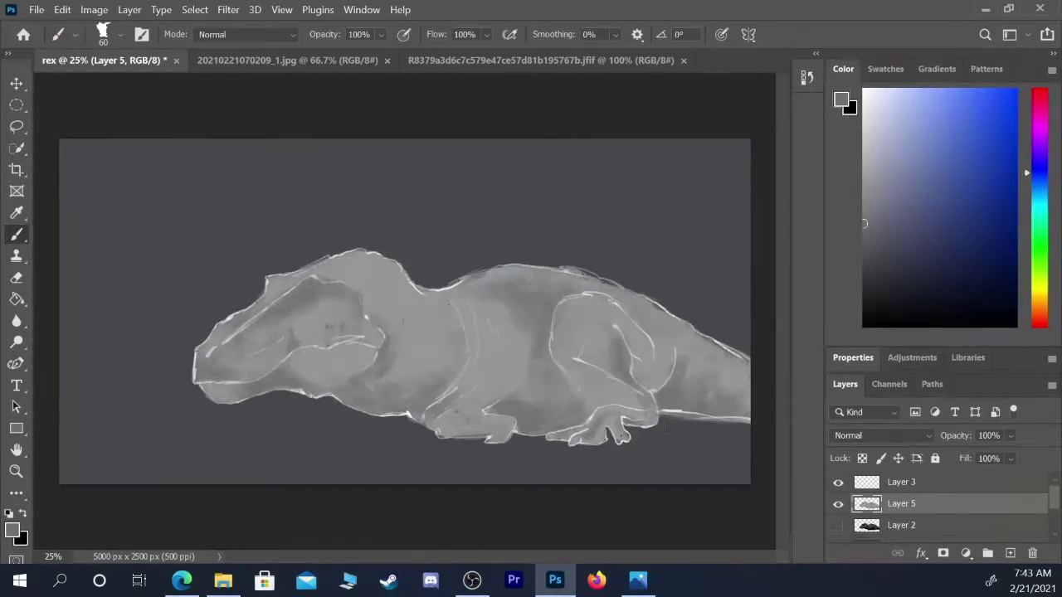
# - Deepen the shadow under the thigh and at the tail base behind the hind foot with a size 150 brush
pyautogui.press(']')
pyautogui.press(']')
pyautogui.press(']')
pyautogui.press(']')
pyautogui.press(']')
pyautogui.press(']')
pyautogui.moveTo(590, 355)
pyautogui.mouseDown()
pyautogui.moveTo(632, 400)
pyautogui.moveTo(593, 397)
pyautogui.moveTo(611, 397)
pyautogui.moveTo(579, 374)
pyautogui.moveTo(635, 397)
pyautogui.mouseUp()
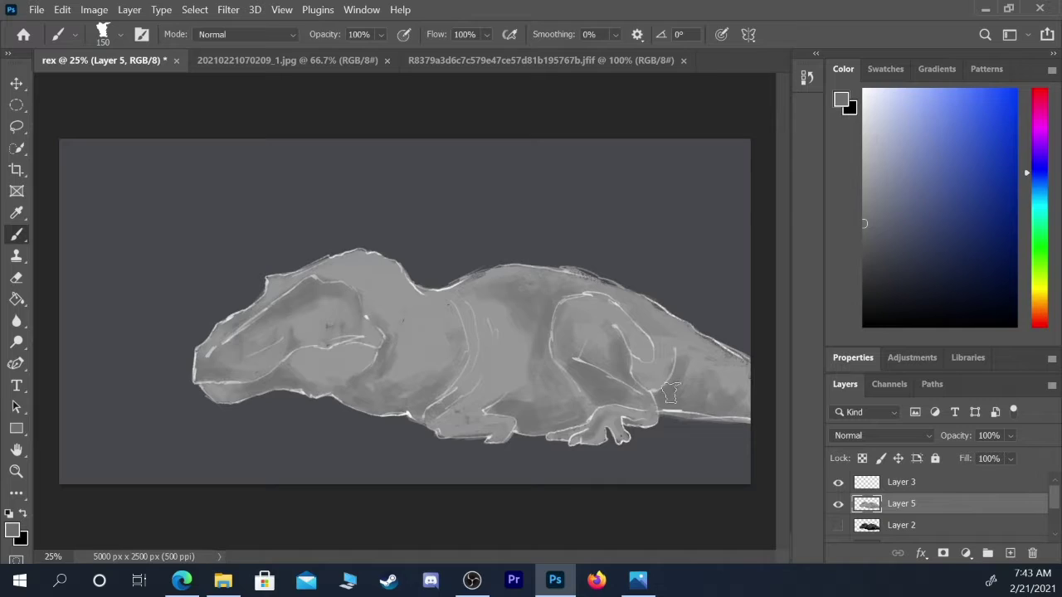
pyautogui.moveTo(668, 396); pyautogui.dragTo(658, 415)
# - Shade the upper edge of the head above the brow with a size 70 brush
pyautogui.press('[')
pyautogui.press('[')
pyautogui.press('[')
pyautogui.press('[')
pyautogui.moveTo(266, 290); pyautogui.dragTo(335, 261)
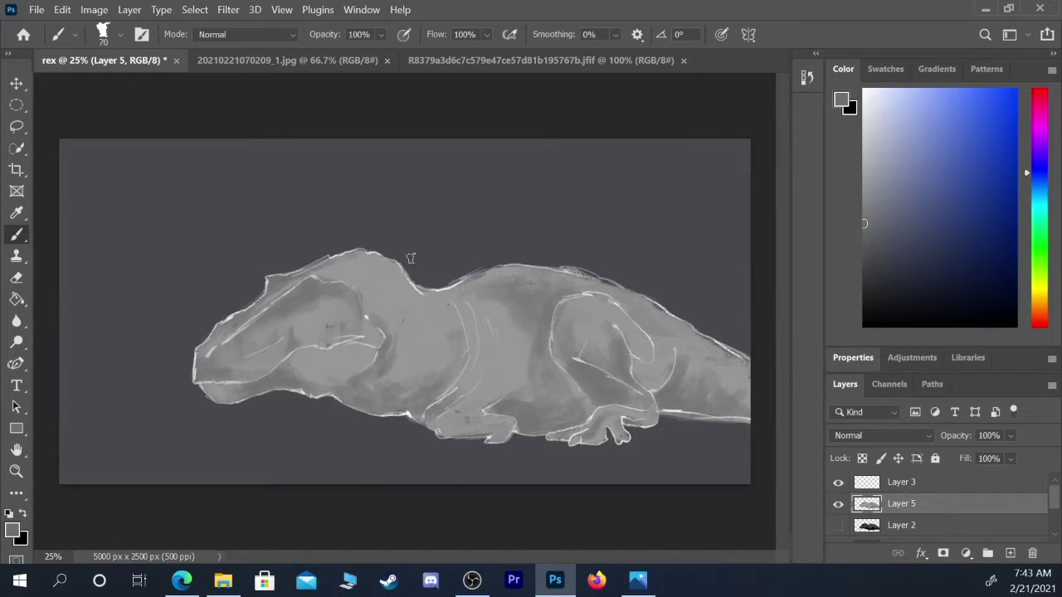
# - Shade the nape, neck and shoulder with a size 175 brush, and check the shading without the Layer 3 outlines
pyautogui.press(']')
pyautogui.press(']')
pyautogui.press(']')
pyautogui.press(']')
pyautogui.press(']')
pyautogui.press(']')
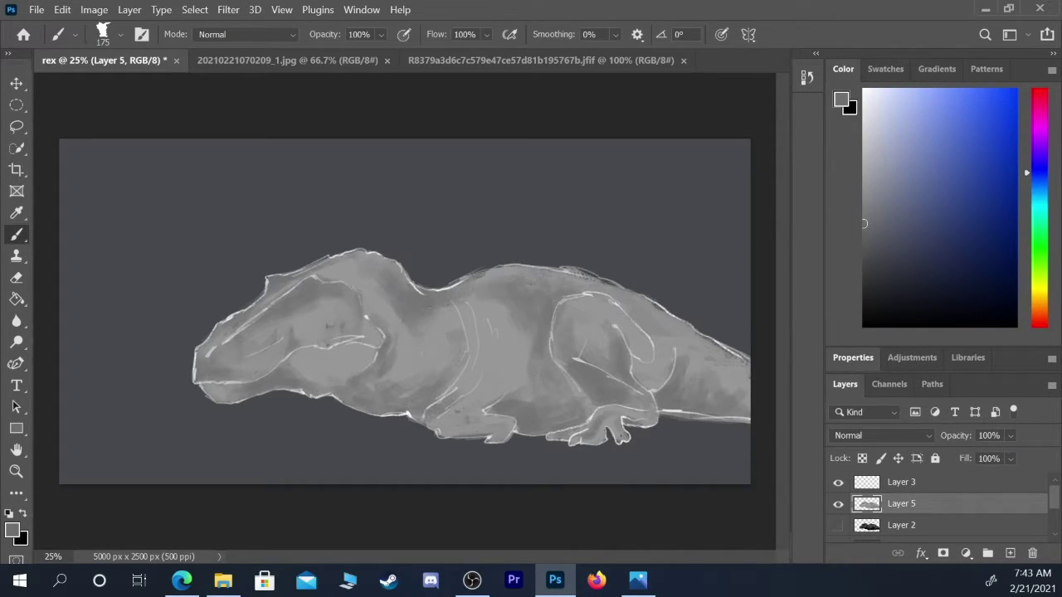
pyautogui.moveTo(417, 369)
pyautogui.mouseDown()
pyautogui.moveTo(406, 341)
pyautogui.moveTo(403, 381)
pyautogui.moveTo(431, 318)
pyautogui.moveTo(445, 333)
pyautogui.moveTo(451, 301)
pyautogui.moveTo(471, 324)
pyautogui.mouseUp()
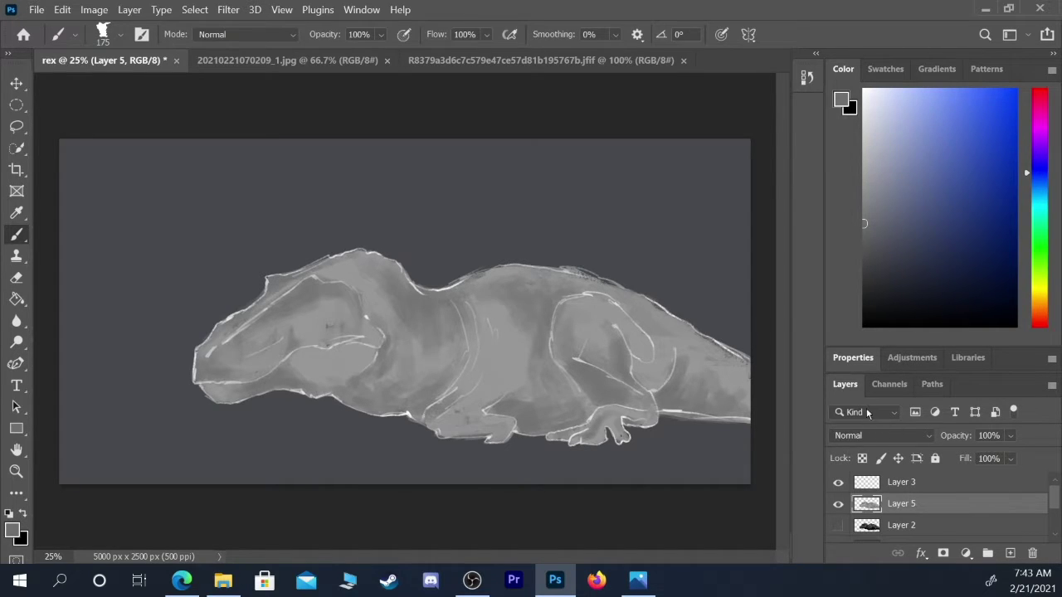
pyautogui.click(838, 483)
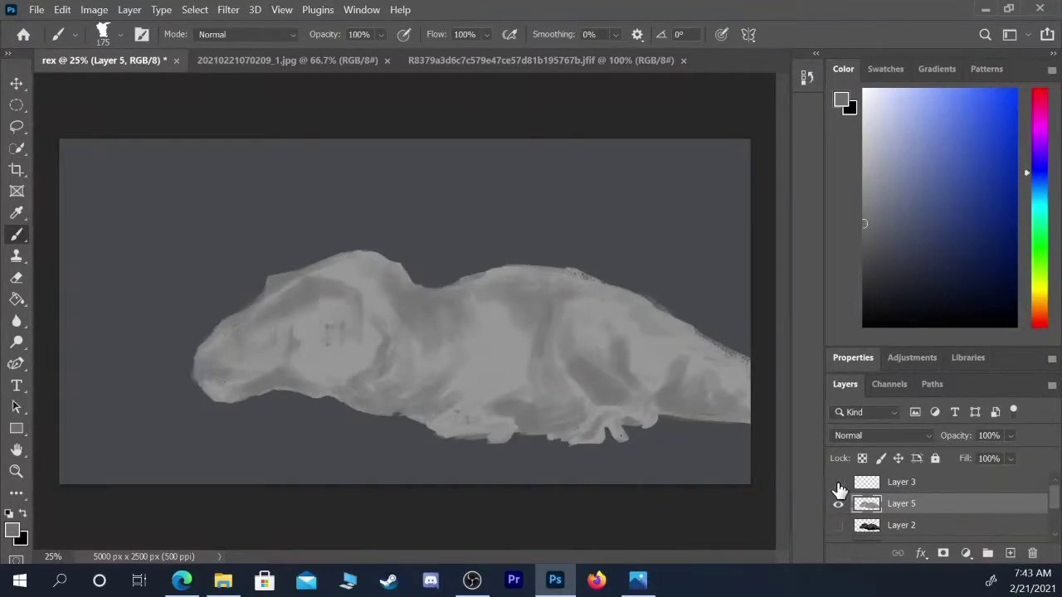
pyautogui.click(838, 483)
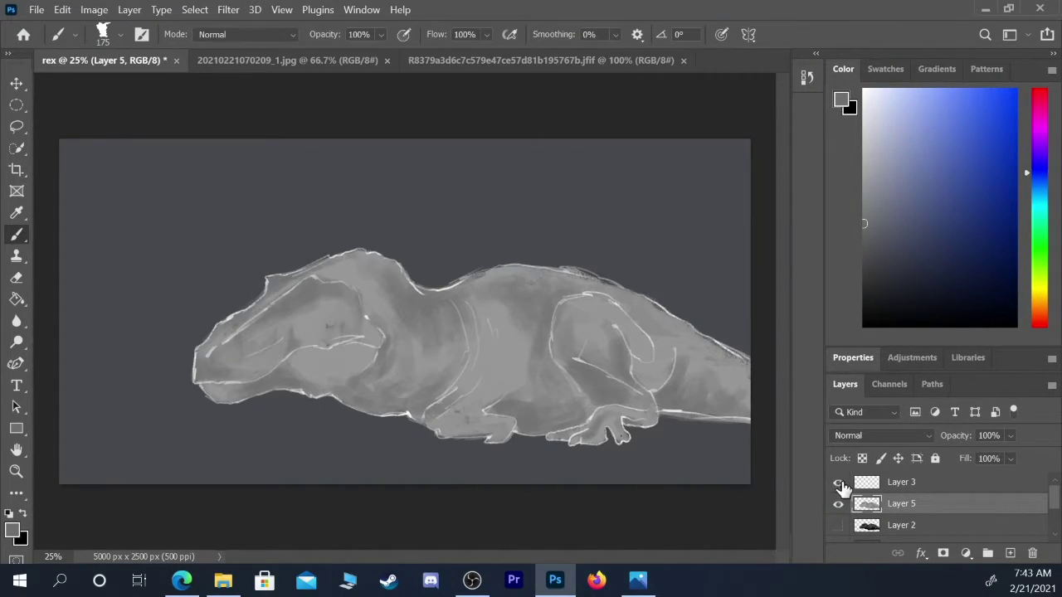
pyautogui.click(839, 485)
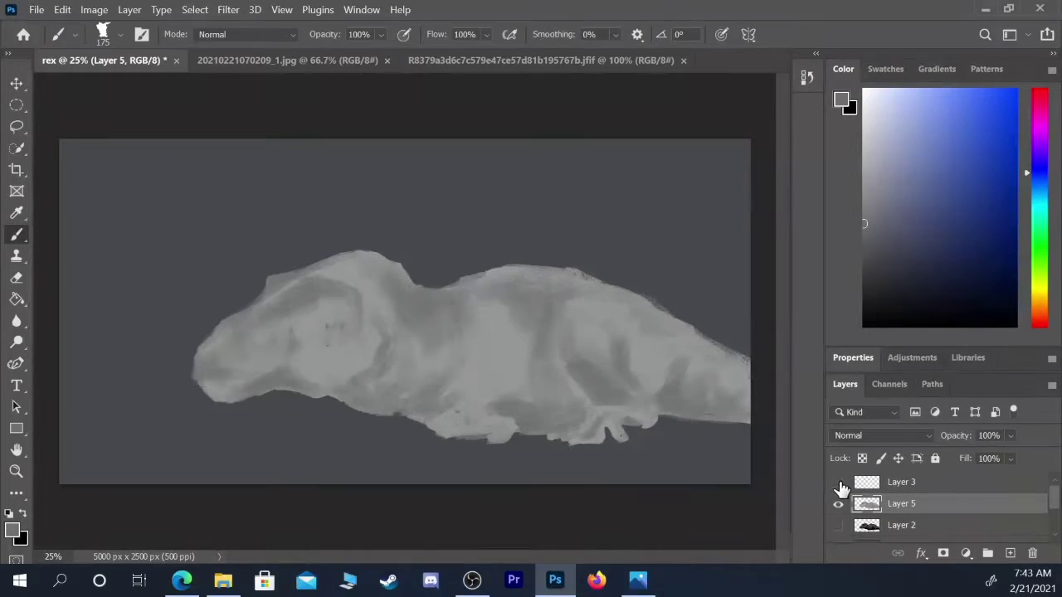
pyautogui.click(837, 485)
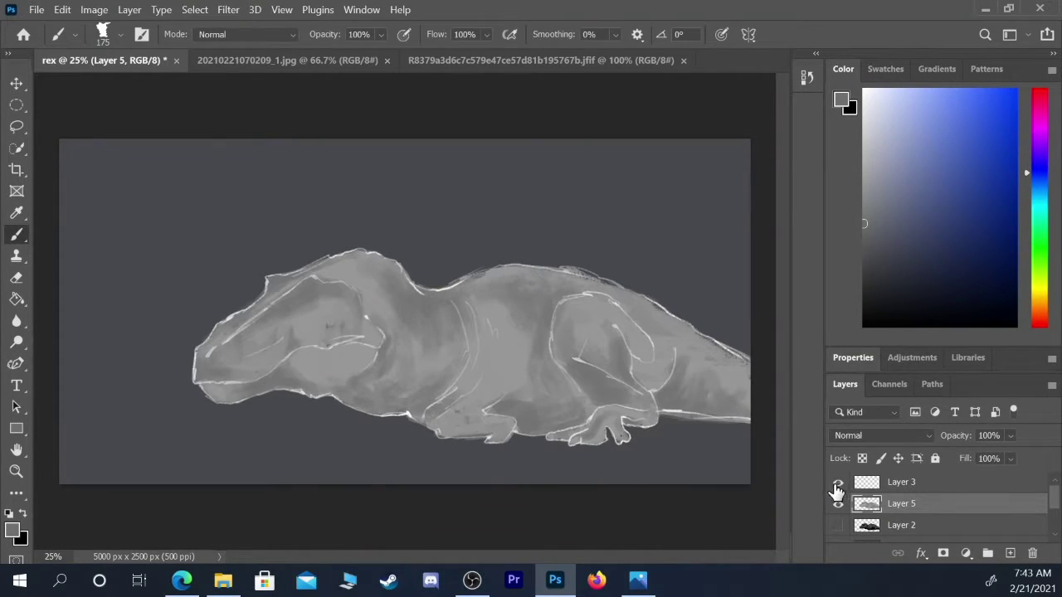
# - Draw the rear part of the mouth line in darker grey with a size 35 brush
pyautogui.press('[')
pyautogui.press('[')
pyautogui.press('[')
pyautogui.press('[')
pyautogui.press('[')
pyautogui.press('[')
pyautogui.press('[')
pyautogui.press('[')
pyautogui.press('[')
pyautogui.press('[')
pyautogui.press('[')
pyautogui.press('[')
# - Compare the painted dinosaur with and without the outlines of Layer 3
pyautogui.click(838, 504)
pyautogui.click(838, 504)
pyautogui.click(838, 482)
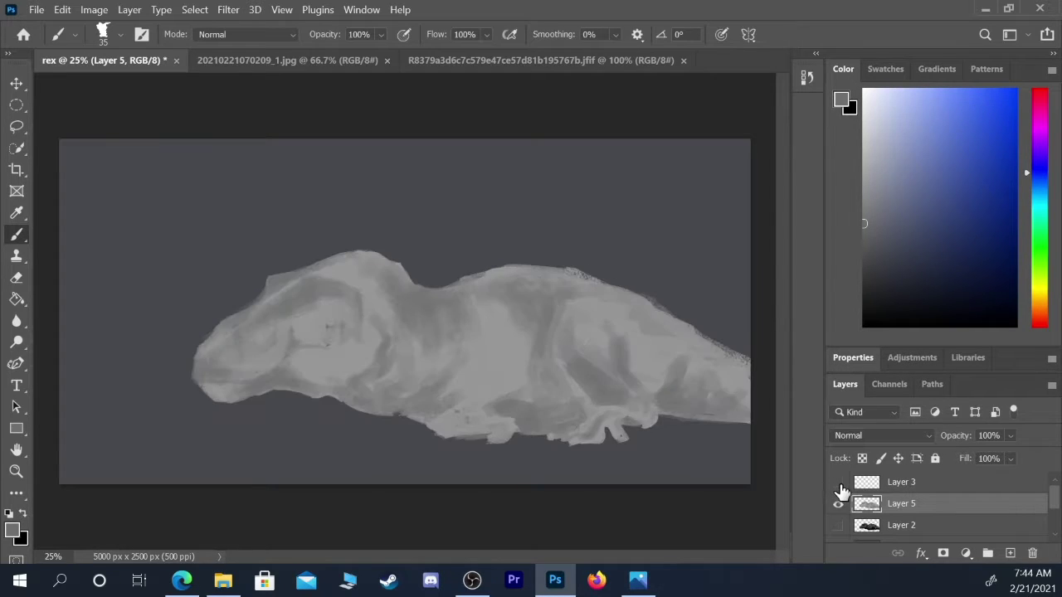
pyautogui.click(838, 482)
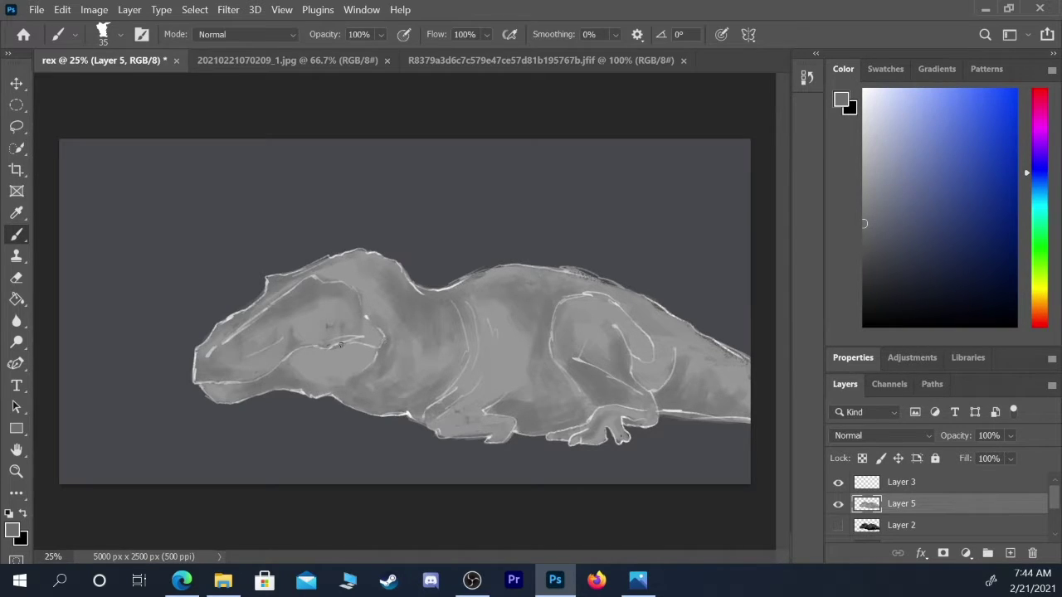
pyautogui.click(838, 482)
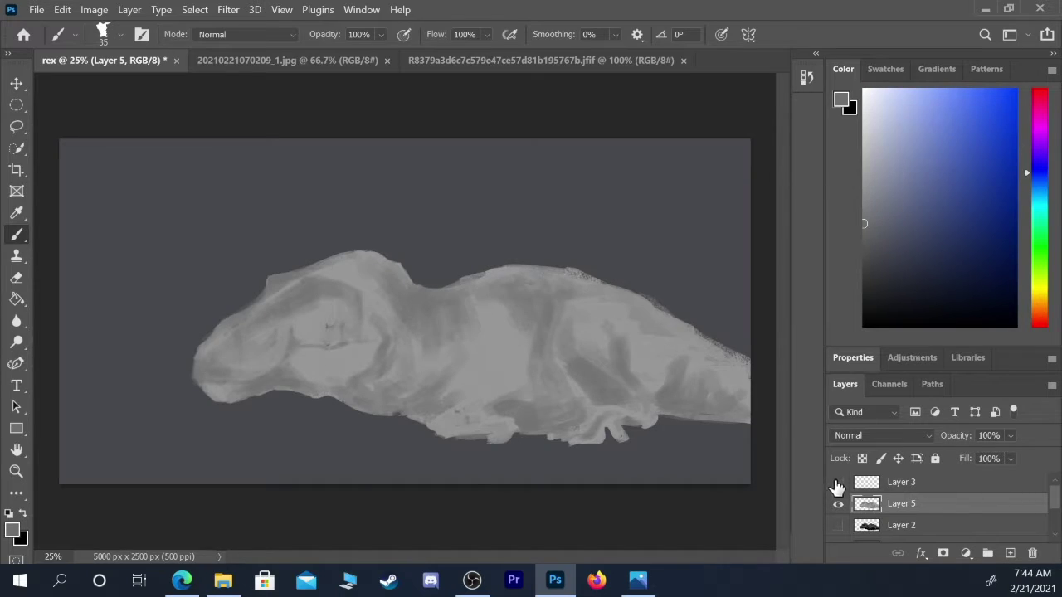
pyautogui.click(838, 482)
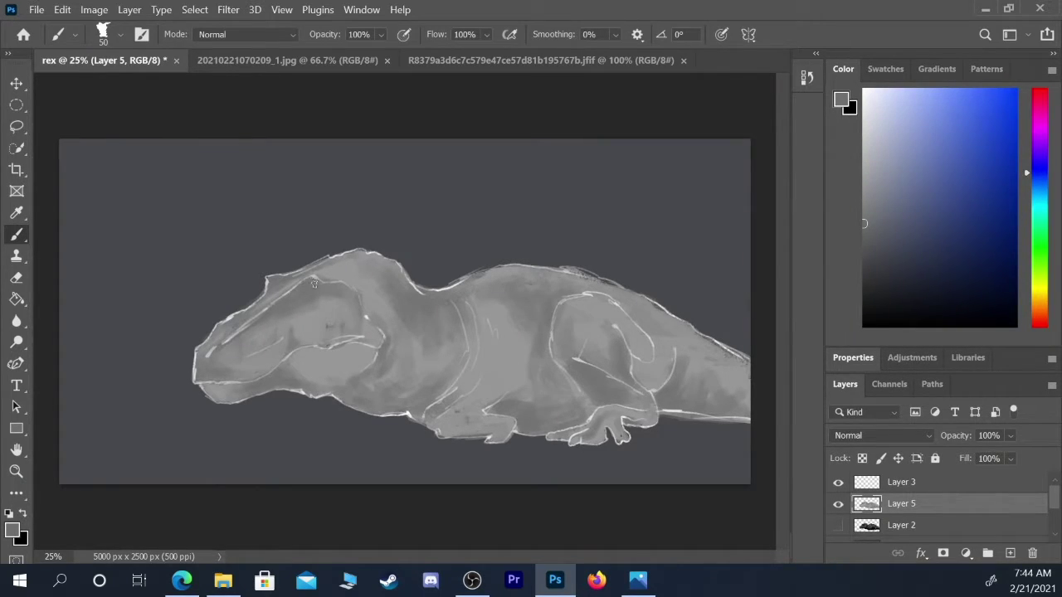
pyautogui.click(838, 482)
pyautogui.click(838, 483)
# - Paint near-white highlights on the snout and the side of the neck with a size 60 brush
pyautogui.moveTo(869, 153); pyautogui.dragTo(864, 100)
pyautogui.press('[')
pyautogui.press('[')
pyautogui.press('[')
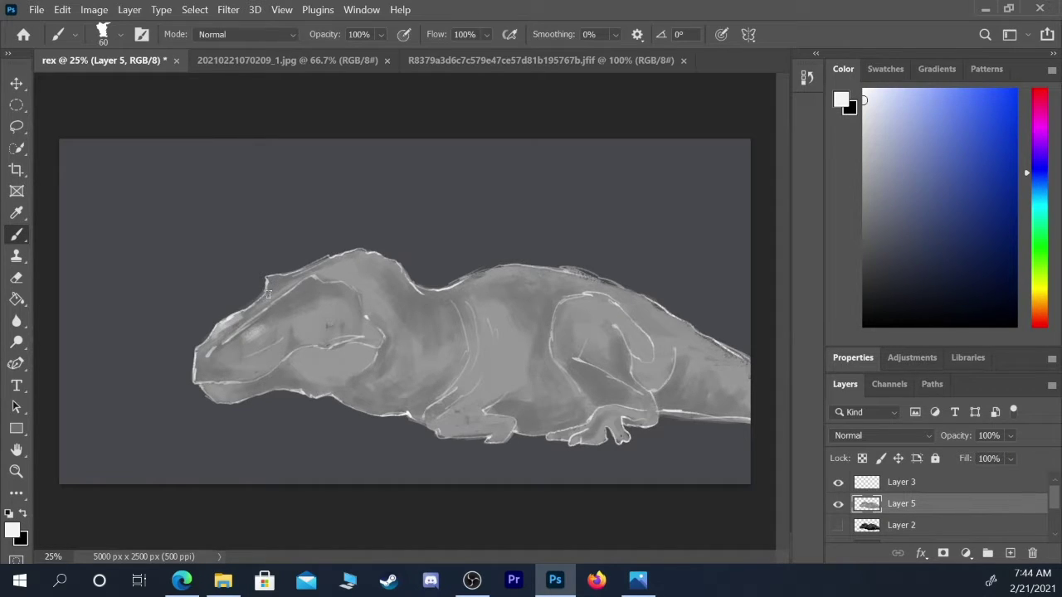
pyautogui.moveTo(225, 327)
pyautogui.mouseDown()
pyautogui.moveTo(196, 364)
pyautogui.moveTo(214, 372)
pyautogui.moveTo(208, 350)
pyautogui.moveTo(242, 323)
pyautogui.mouseUp()
pyautogui.click(431, 328)
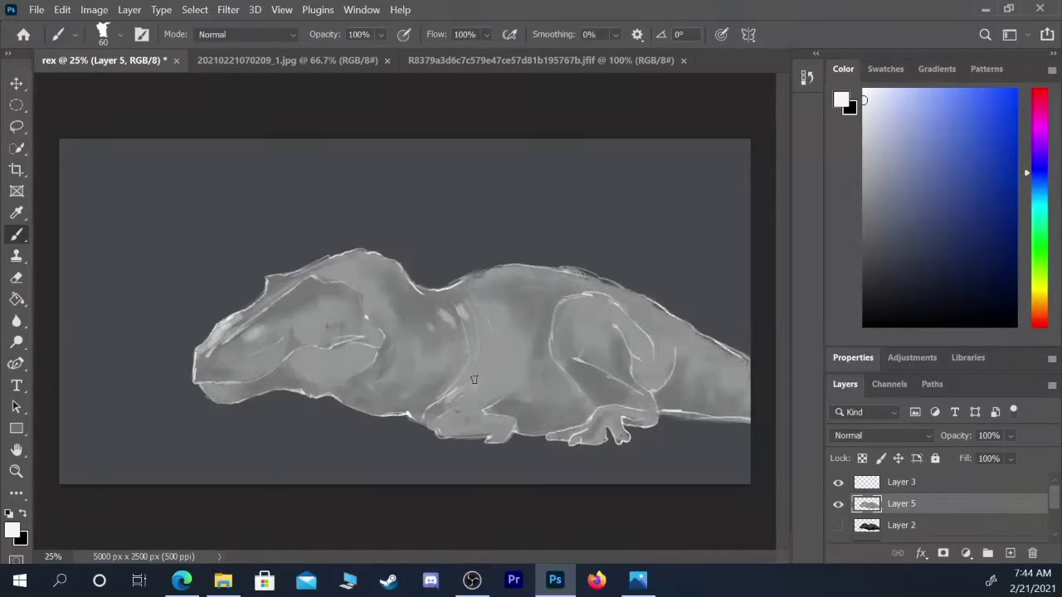
# - Choose a very light grey and paint highlights along the front and upper edge of the thigh with a size 100 brush
pyautogui.keyDown('alt'); pyautogui.click(518, 416); pyautogui.keyUp('alt')
pyautogui.press(']')
pyautogui.press(']')
pyautogui.press(']')
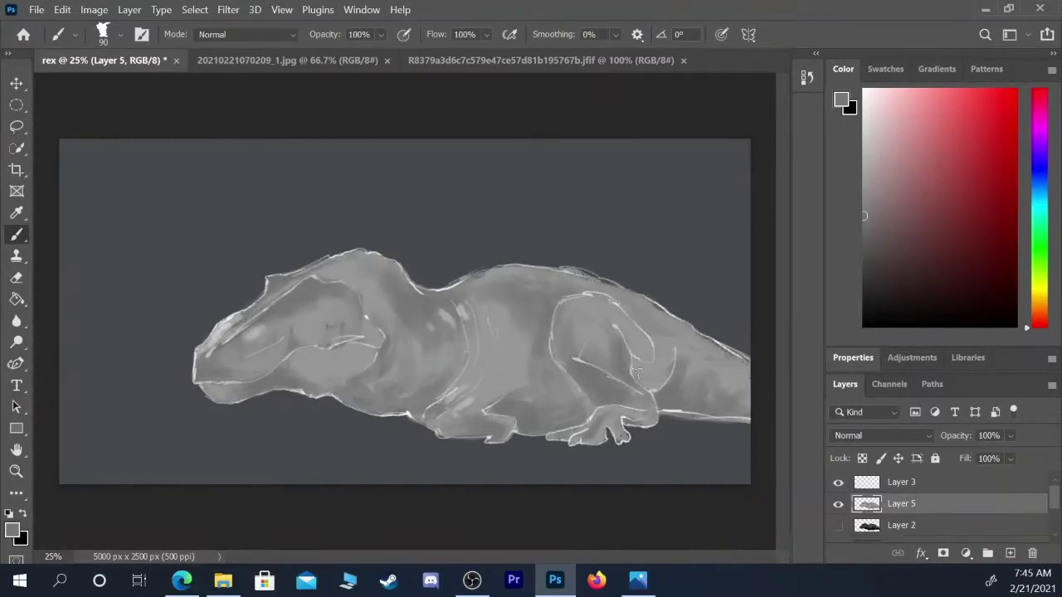
pyautogui.click(864, 111)
pyautogui.click(864, 116)
pyautogui.press(']')
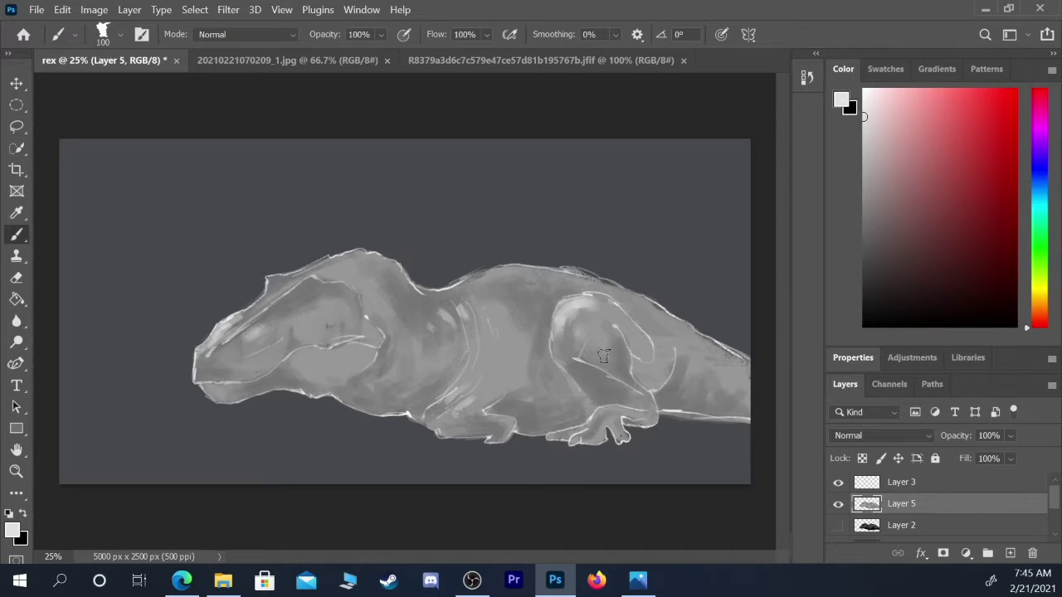
# - Add light highlights to the hind foot with a smaller brush, and to the knee and tail base with a larger one
pyautogui.press('[')
pyautogui.press('[')
pyautogui.press('[')
pyautogui.press('[')
pyautogui.moveTo(609, 407); pyautogui.dragTo(645, 417)
pyautogui.press(']')
pyautogui.press(']')
pyautogui.moveTo(685, 350)
pyautogui.mouseDown()
pyautogui.moveTo(659, 383)
pyautogui.moveTo(648, 384)
pyautogui.moveTo(638, 362)
pyautogui.moveTo(674, 380)
pyautogui.moveTo(634, 374)
pyautogui.moveTo(649, 386)
pyautogui.moveTo(656, 358)
pyautogui.mouseUp()
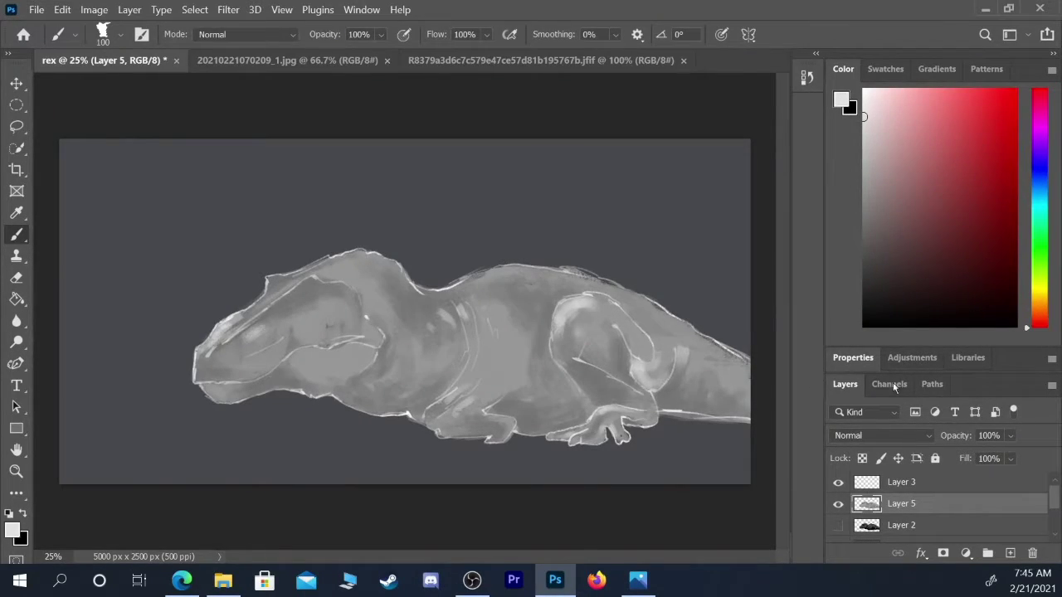
# - Hide the outlines on Layer 3 and the plain backdrop on Layer 4 to reveal the snowy landscape behind the dinosaur
pyautogui.click(838, 483)
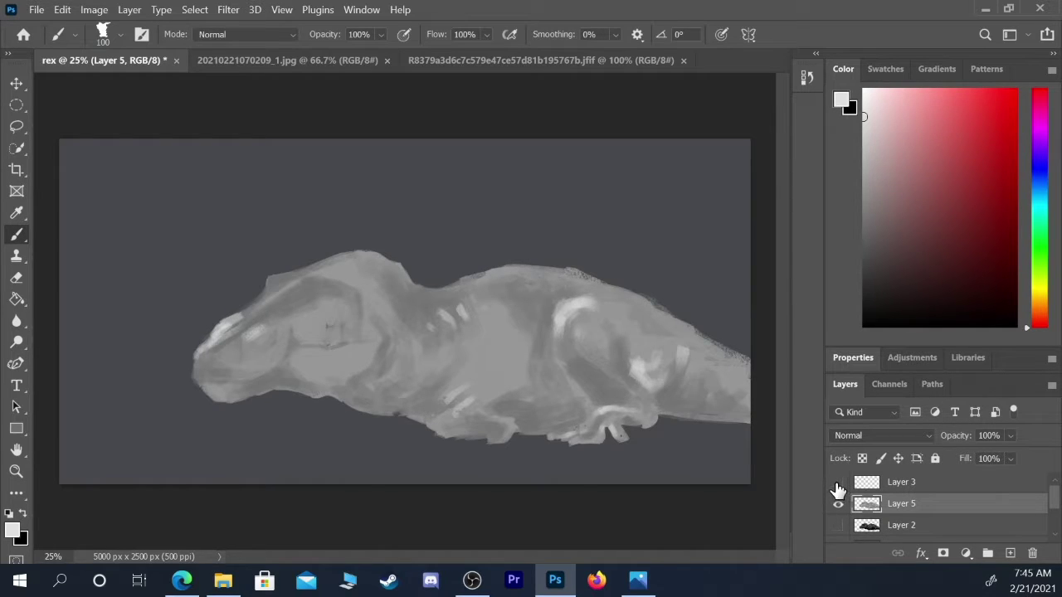
pyautogui.click(838, 485)
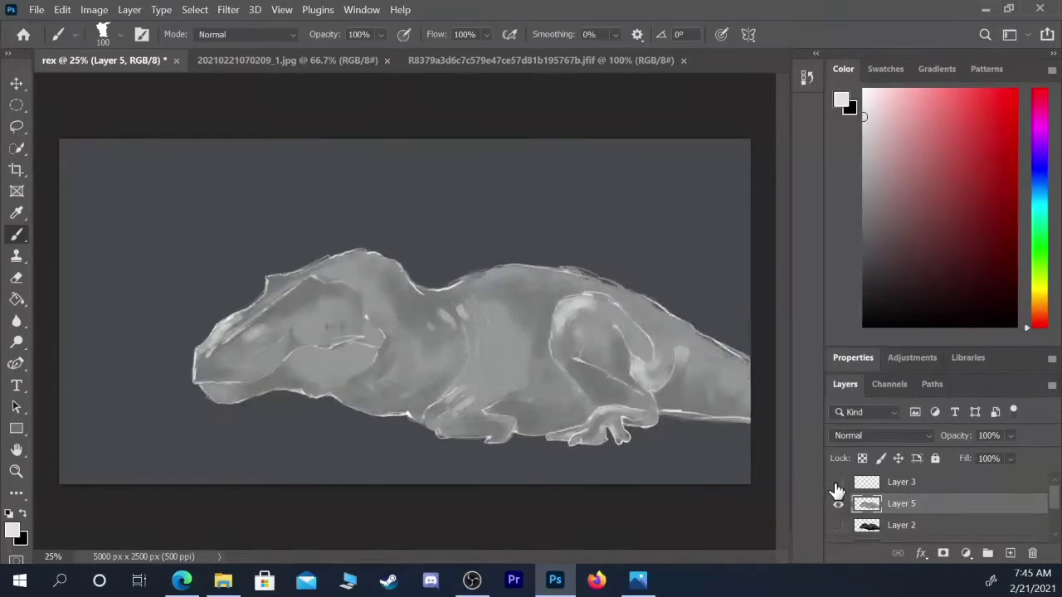
pyautogui.click(838, 484)
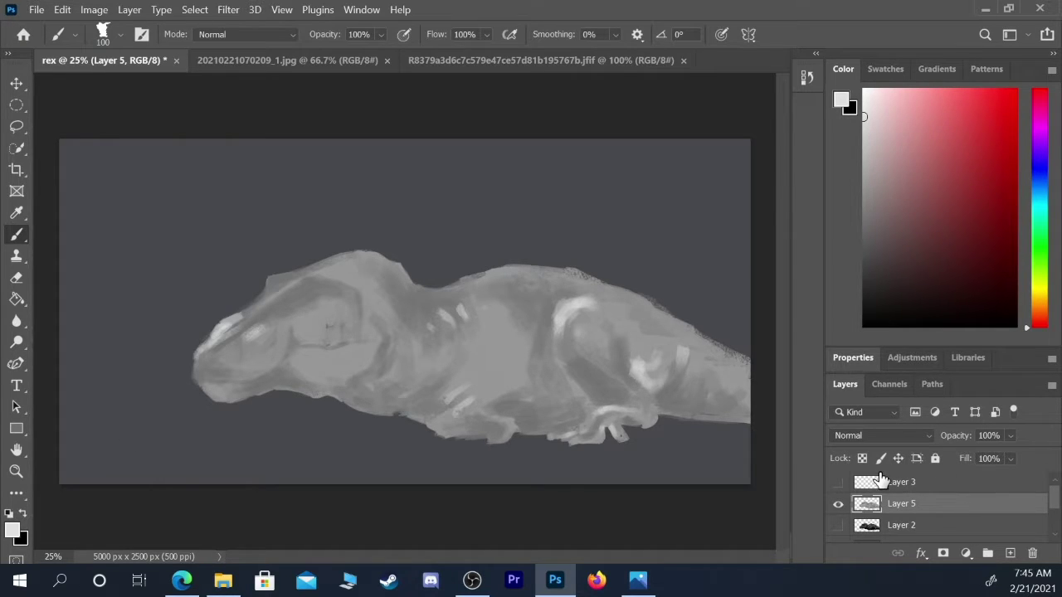
pyautogui.scroll(-1, 1056, 508)
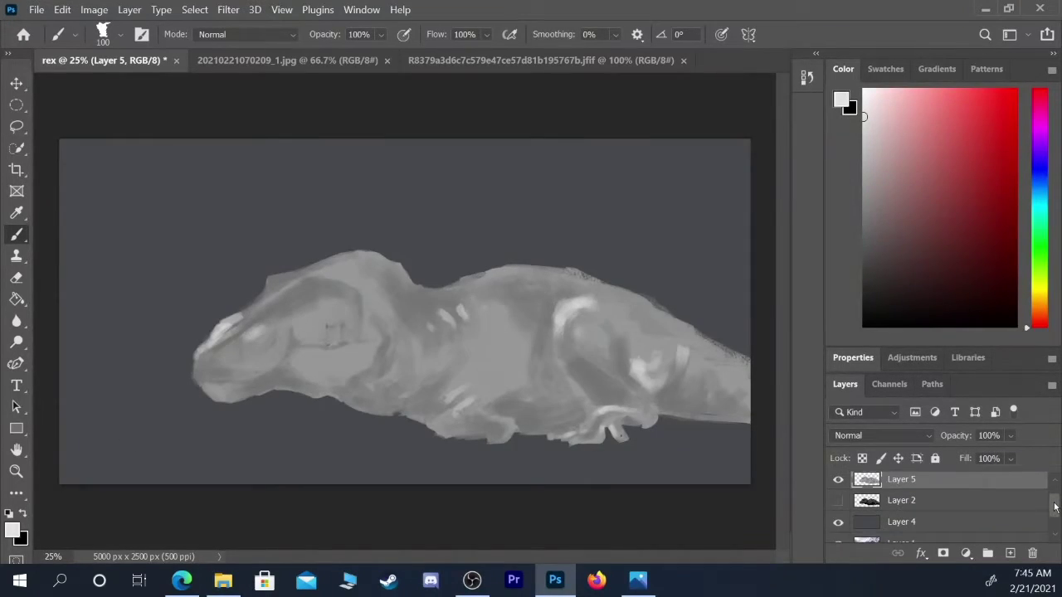
pyautogui.click(838, 518)
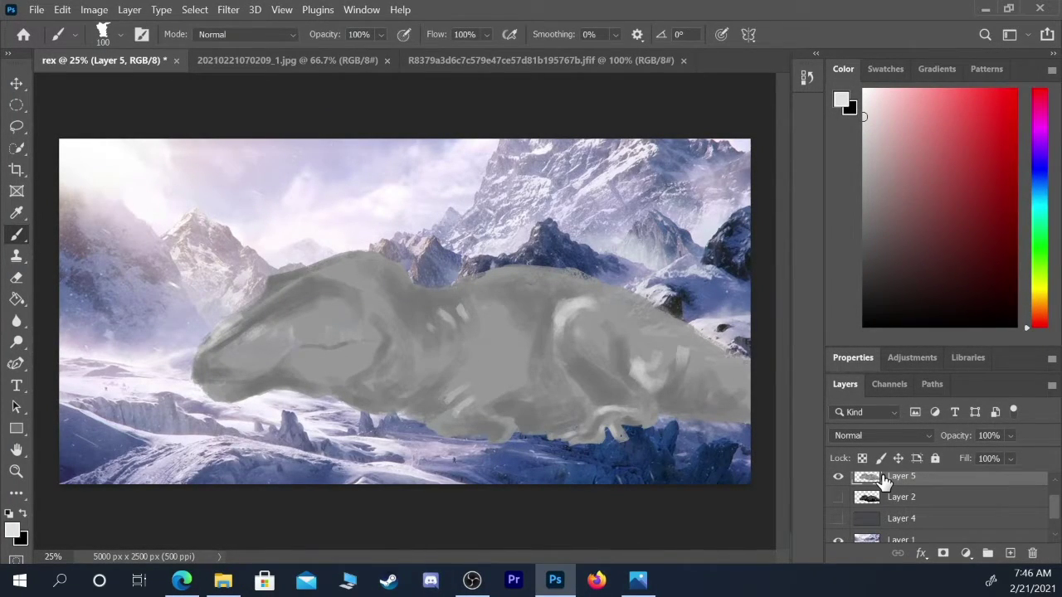
# - Scale Layers 3, 5 and 2 together to 78.39% and move the dinosaur to the lower right of the landscape
pyautogui.hotkey('ctrl', 't')
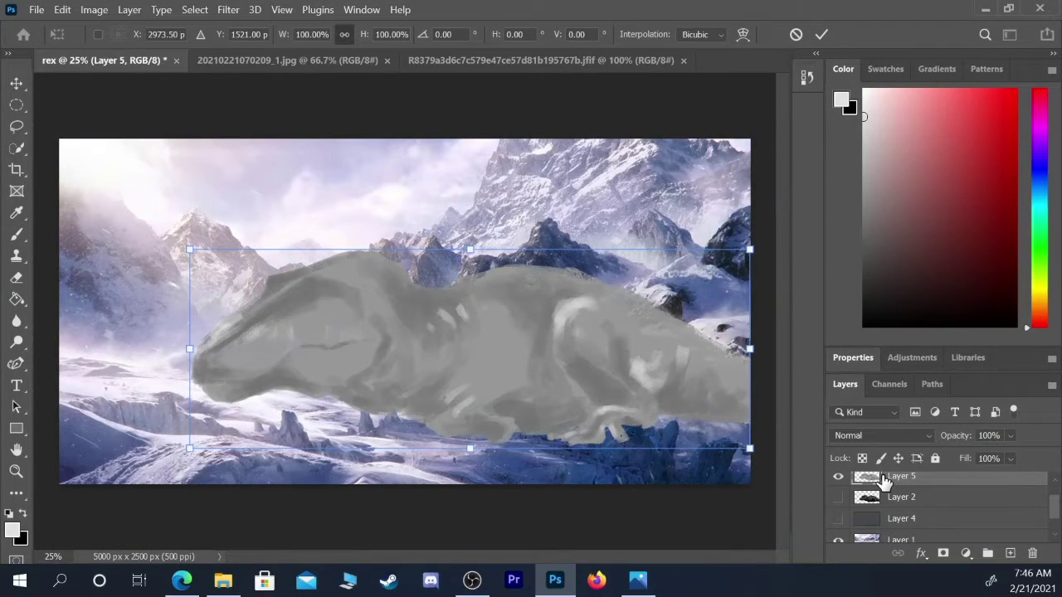
pyautogui.scroll(1, 1053, 519)
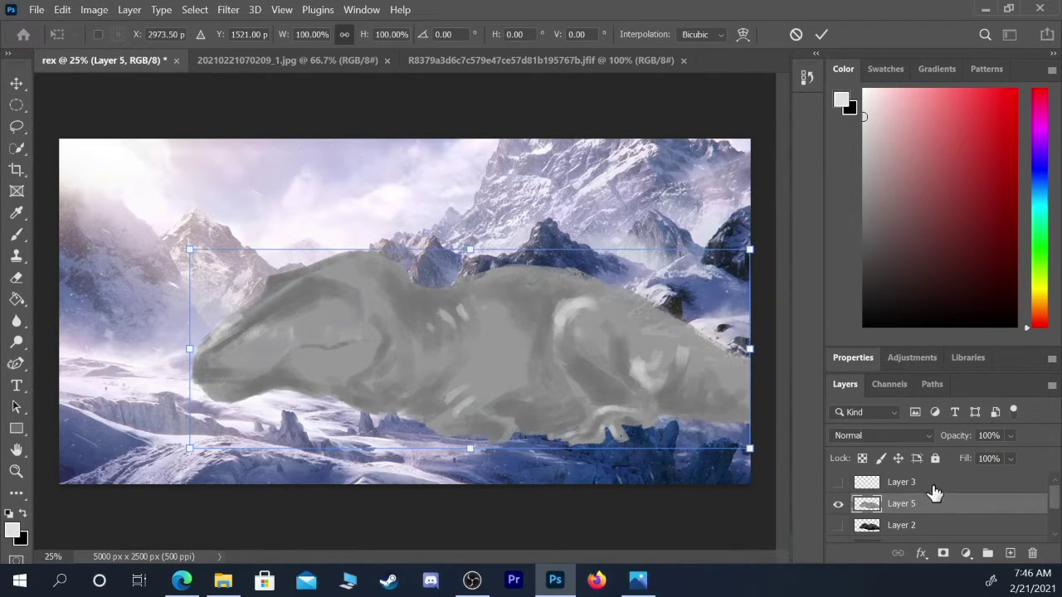
pyautogui.click(932, 486)
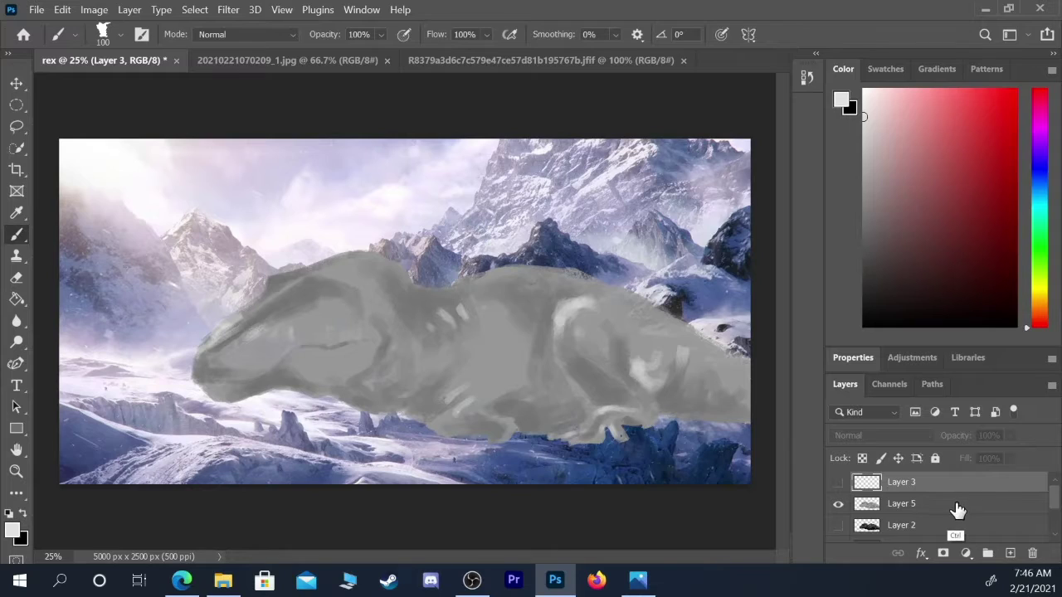
pyautogui.keyDown('ctrl'); pyautogui.click(955, 521); pyautogui.keyUp('ctrl')
pyautogui.keyDown('ctrl'); pyautogui.click(954, 522); pyautogui.keyUp('ctrl')
pyautogui.keyDown('ctrl'); pyautogui.click(957, 528); pyautogui.keyUp('ctrl')
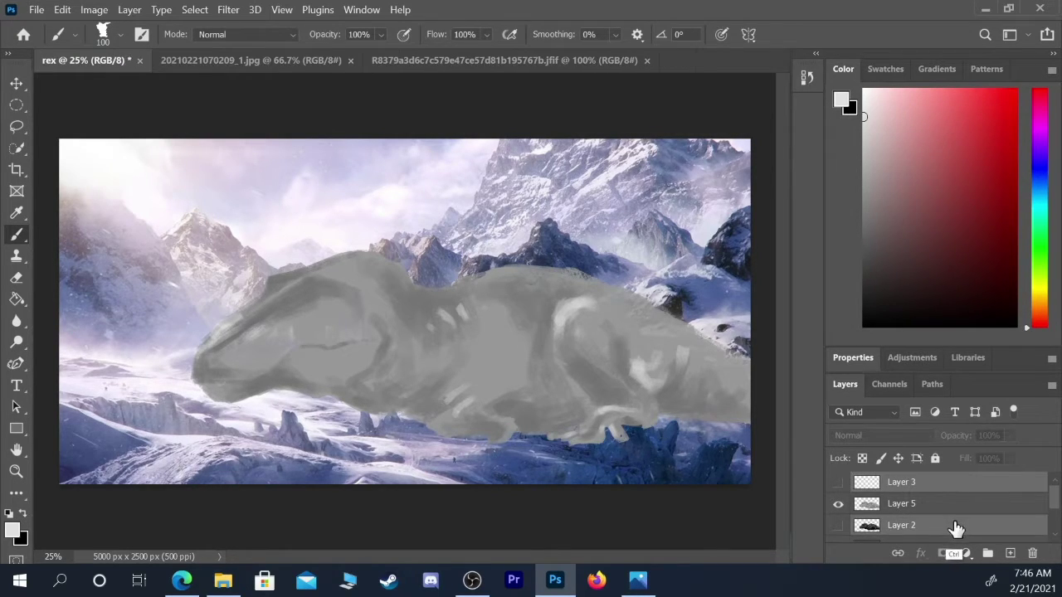
pyautogui.keyDown('ctrl'); pyautogui.click(948, 508); pyautogui.keyUp('ctrl')
pyautogui.hotkey('ctrl', 't')
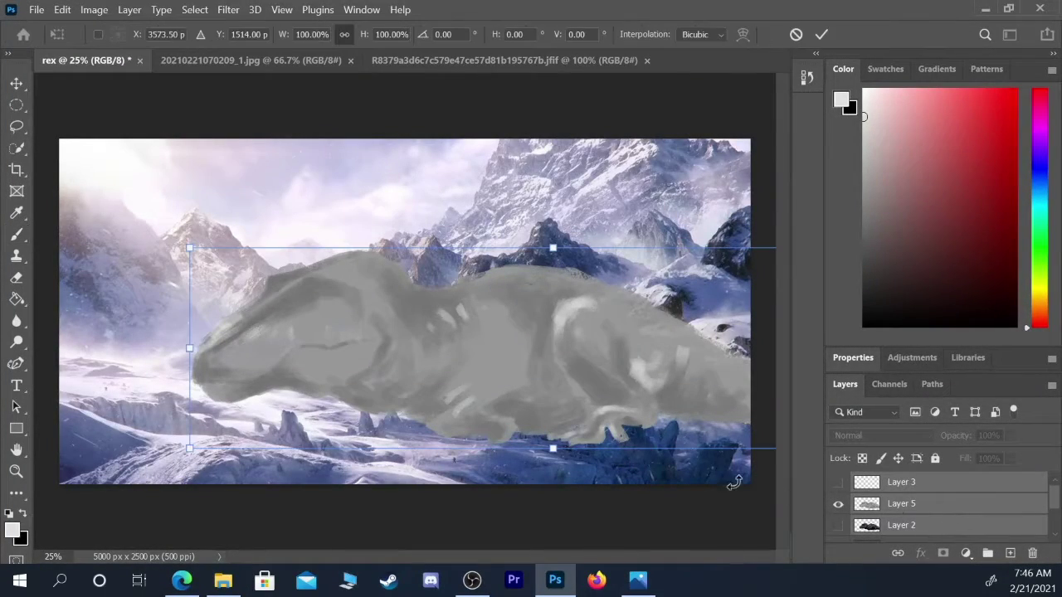
pyautogui.moveTo(186, 247); pyautogui.dragTo(339, 304)
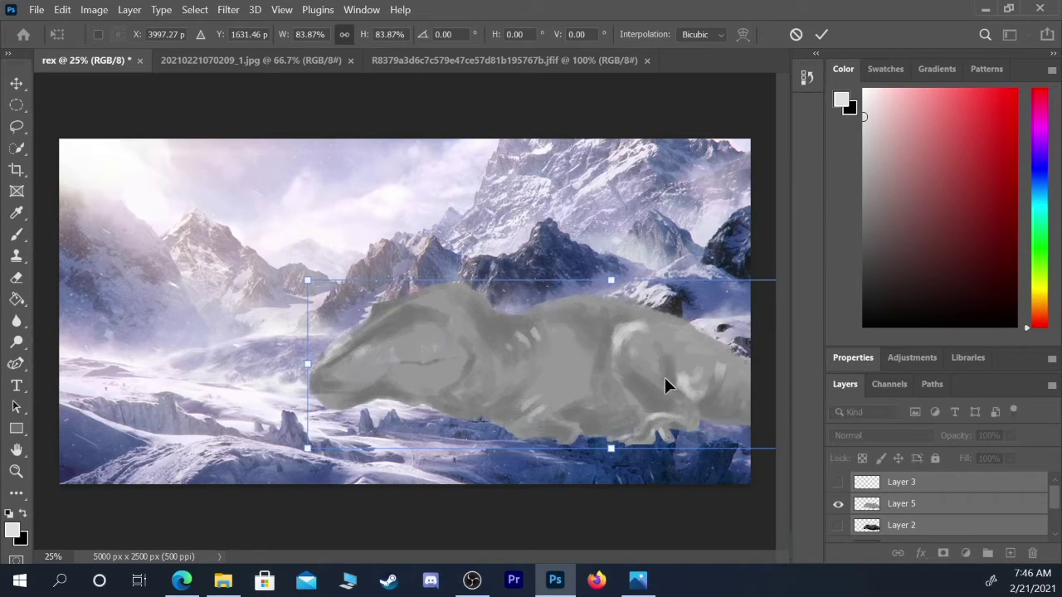
pyautogui.moveTo(665, 378); pyautogui.dragTo(621, 378)
pyautogui.moveTo(220, 278); pyautogui.dragTo(259, 286)
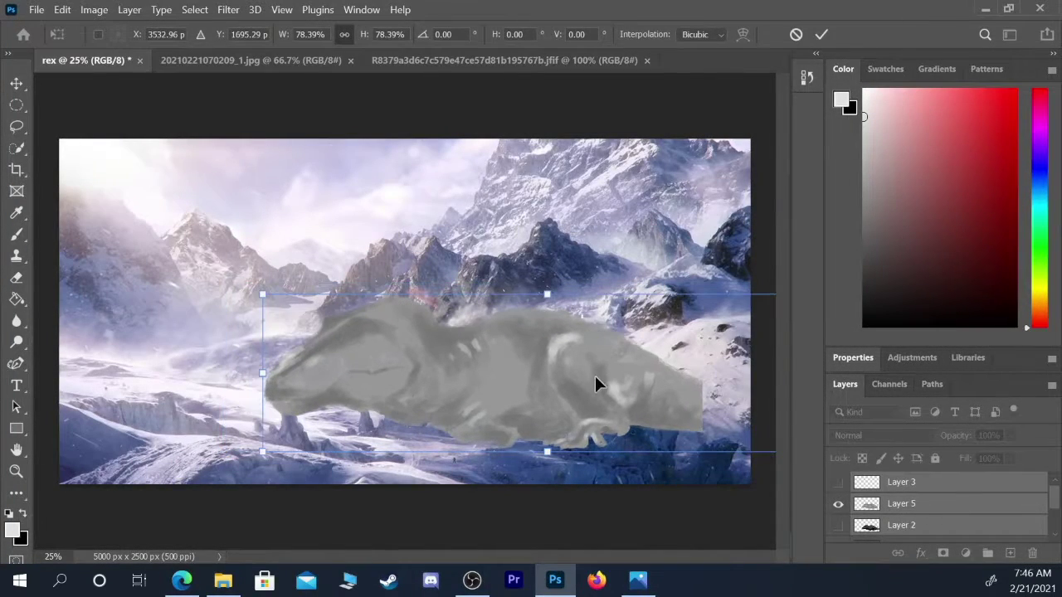
pyautogui.moveTo(596, 386); pyautogui.dragTo(655, 436)
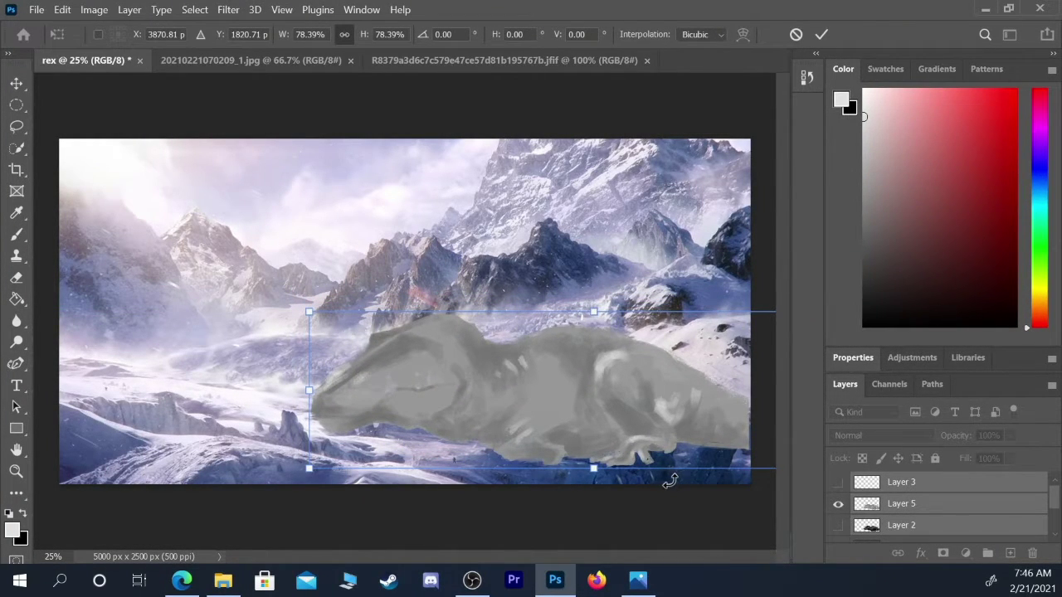
pyautogui.press('Return')
pyautogui.press('b')
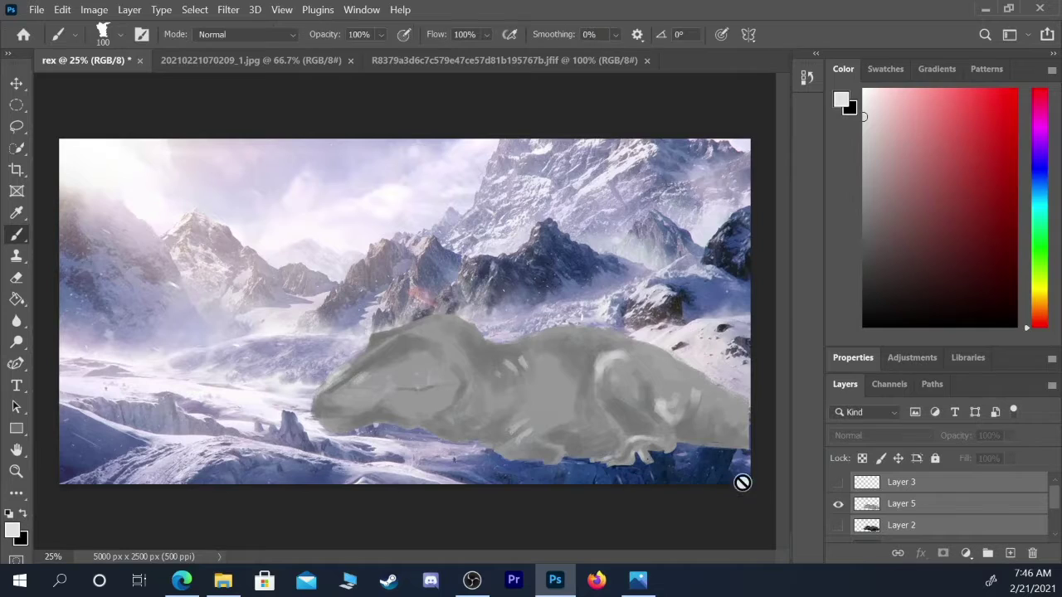
# - Add a new layer above Layer 1 and paint a pure white snow strip along the landscape's lower edge with a size 250 brush
pyautogui.scroll(-2, 1057, 506)
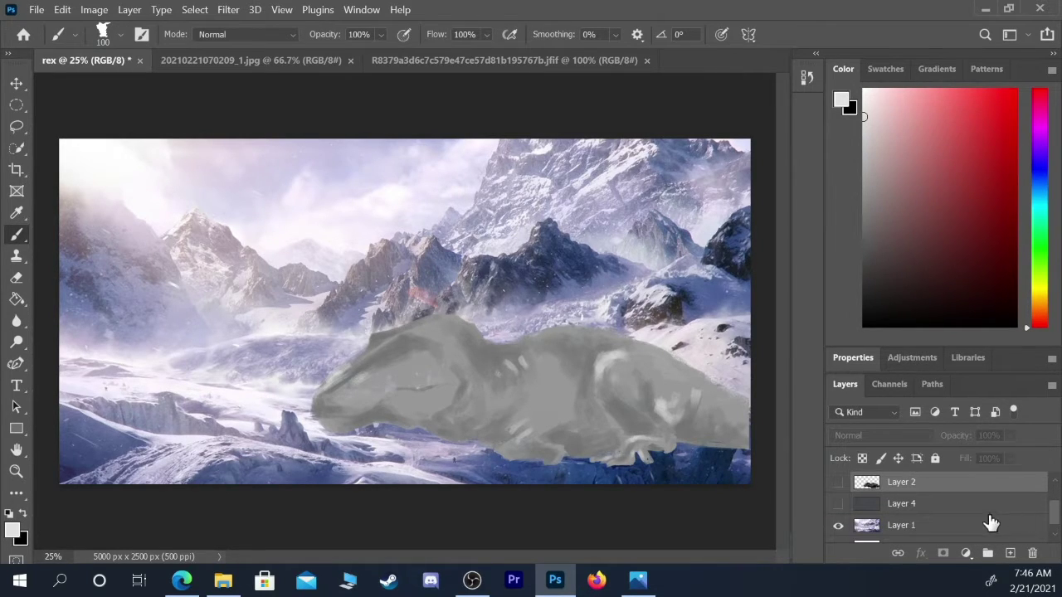
pyautogui.click(932, 528)
pyautogui.click(1009, 551)
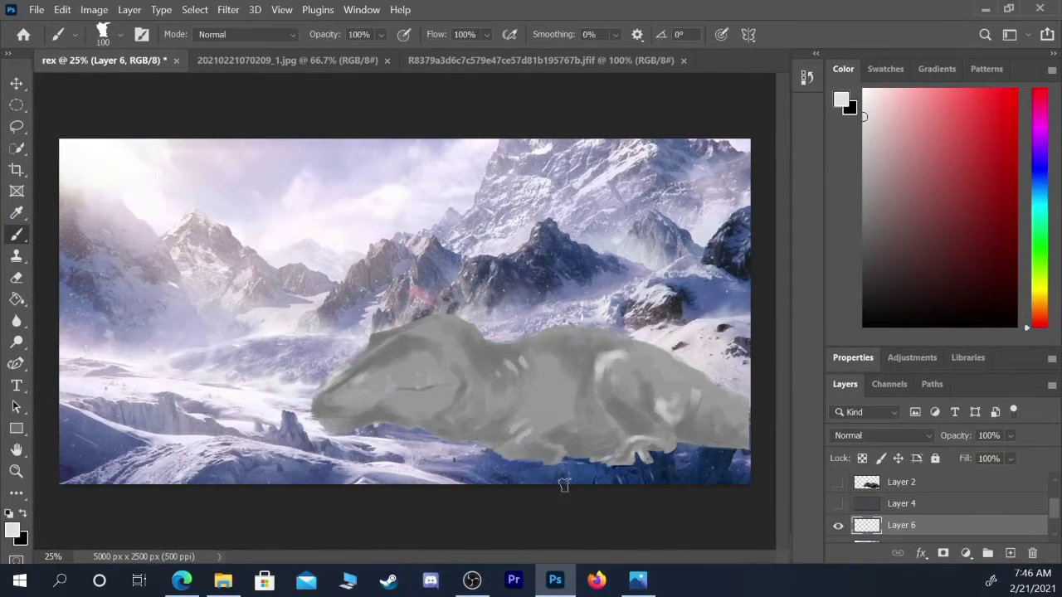
pyautogui.press(']')
pyautogui.press(']')
pyautogui.press(']')
pyautogui.click(865, 90)
pyautogui.press(']')
pyautogui.press(']')
pyautogui.press(']')
pyautogui.moveTo(594, 469)
pyautogui.mouseDown()
pyautogui.moveTo(714, 458)
pyautogui.moveTo(602, 473)
pyautogui.moveTo(304, 480)
pyautogui.moveTo(348, 490)
pyautogui.moveTo(173, 498)
pyautogui.moveTo(576, 464)
pyautogui.moveTo(100, 481)
pyautogui.mouseUp()
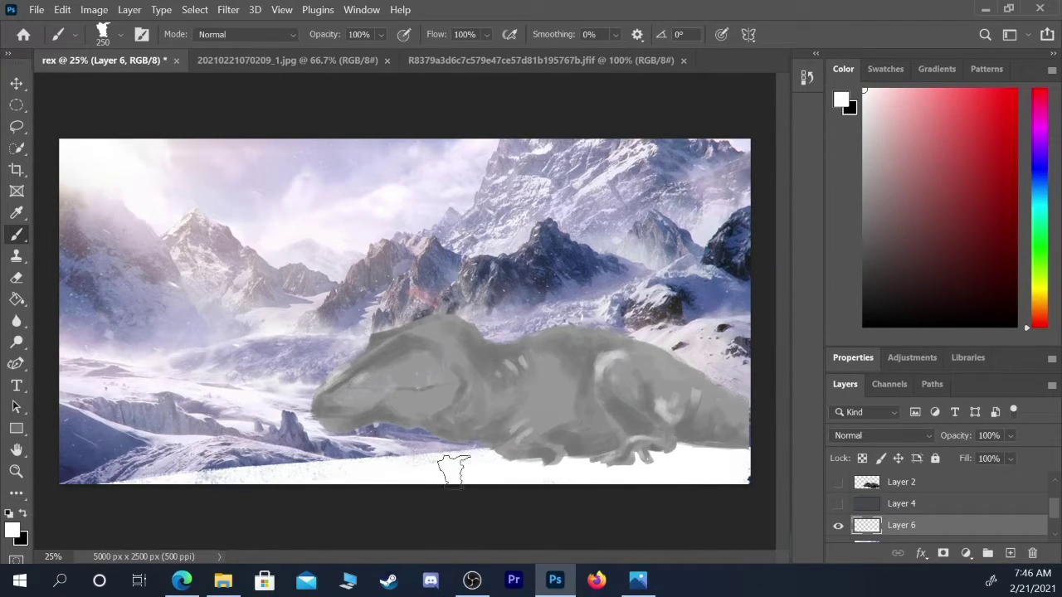
pyautogui.moveTo(439, 467); pyautogui.dragTo(96, 477)
# - Extend the white snow into the image's lower-left corner and raise it beneath the dinosaur's neck
pyautogui.moveTo(490, 466); pyautogui.dragTo(91, 480)
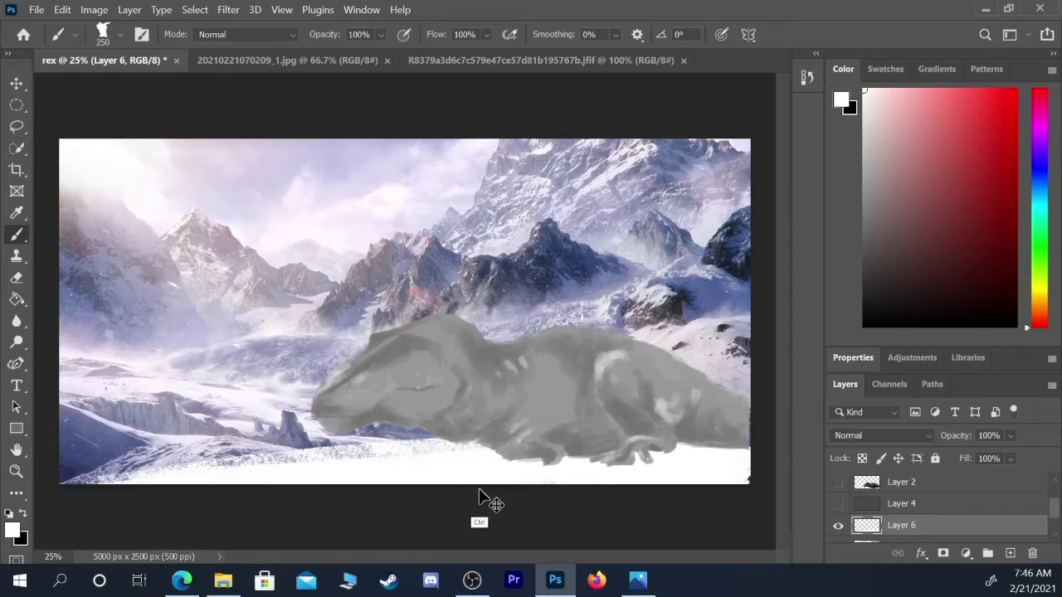
pyautogui.hotkey('ctrl', 'z')
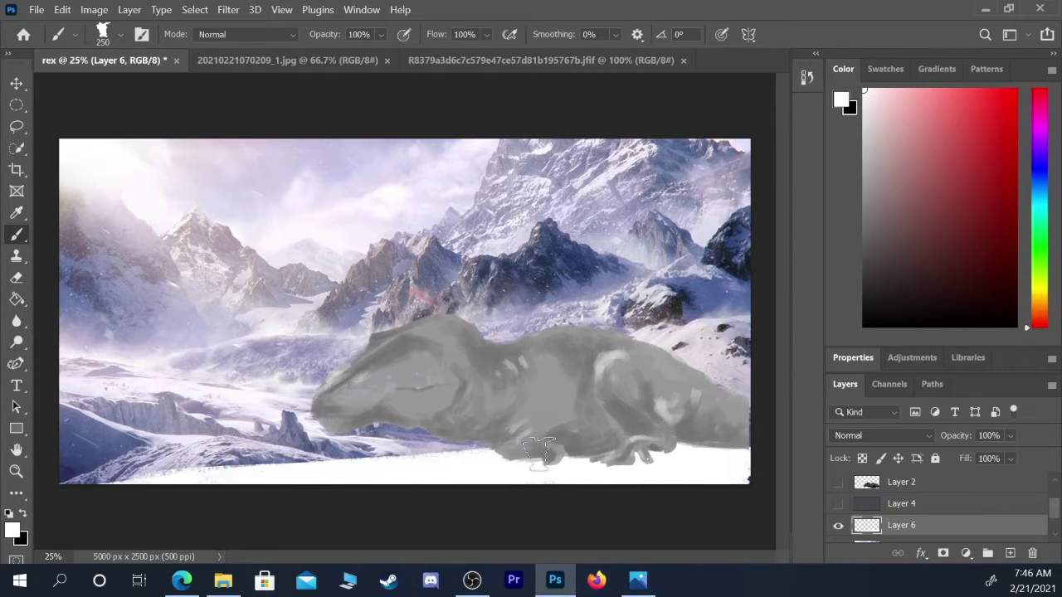
pyautogui.moveTo(182, 480); pyautogui.dragTo(74, 479)
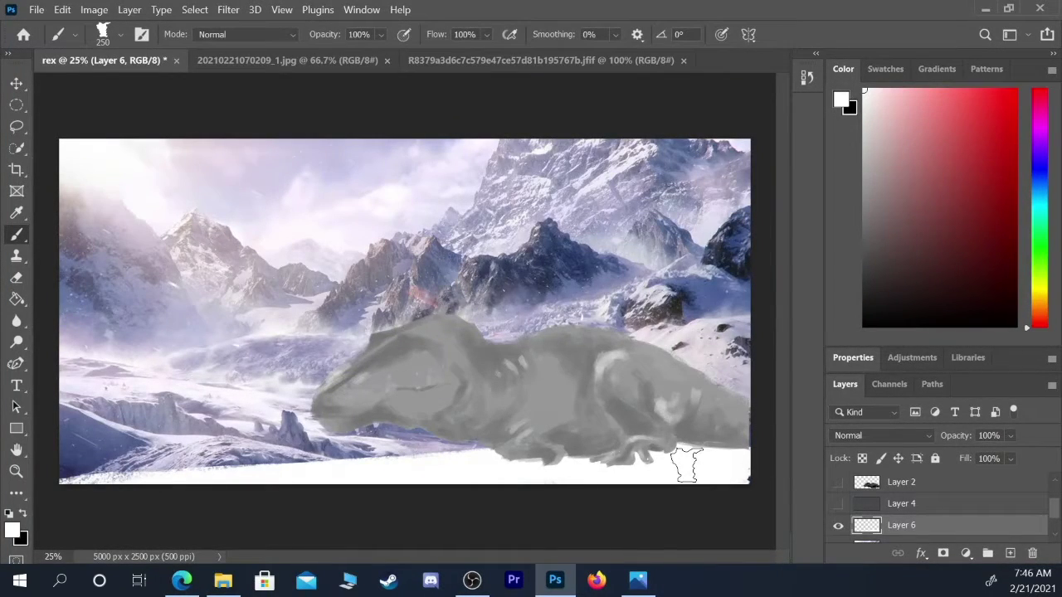
pyautogui.moveTo(486, 450)
pyautogui.mouseDown()
pyautogui.moveTo(266, 457)
pyautogui.moveTo(293, 463)
pyautogui.moveTo(170, 490)
pyautogui.moveTo(380, 454)
pyautogui.moveTo(379, 443)
pyautogui.mouseUp()
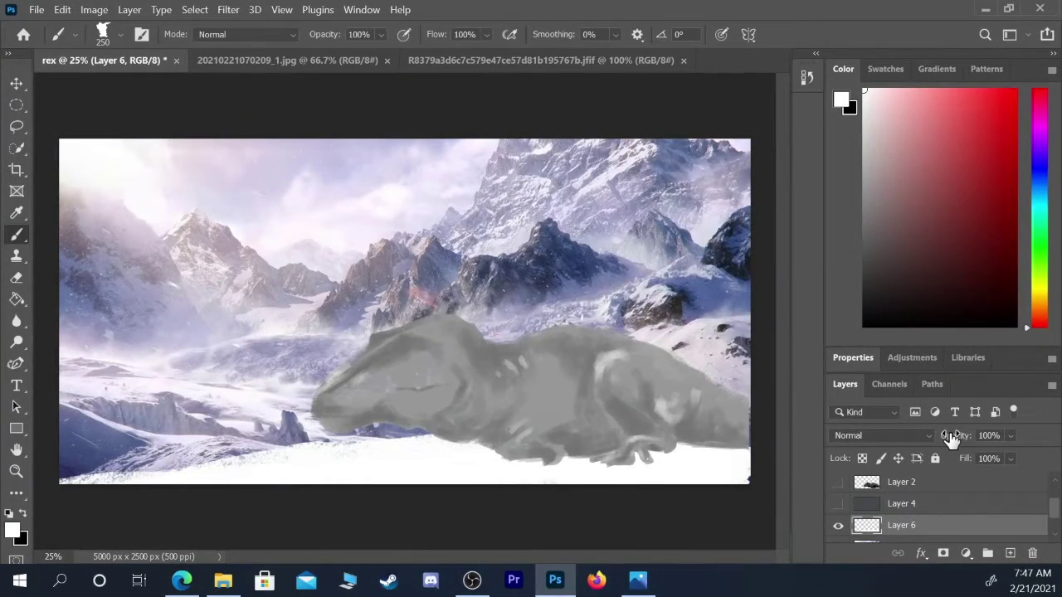
# - On Layer 5, choose a dark grey and shade beneath the dinosaur's brow ridge with a size 60 brush
pyautogui.scroll(2, 1044, 510)
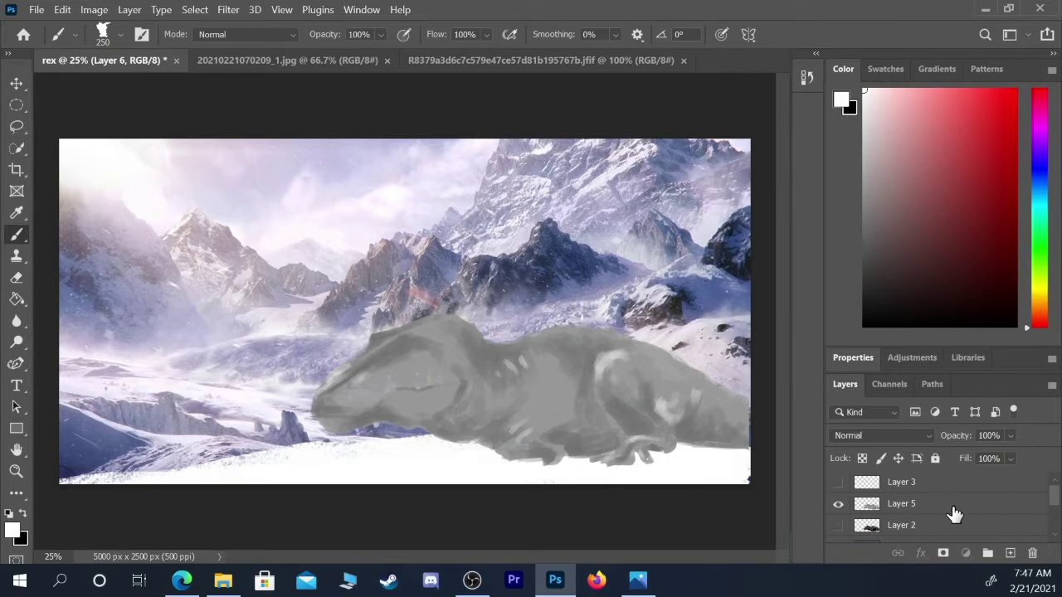
pyautogui.click(877, 504)
pyautogui.hotkey('ctrl', '+')
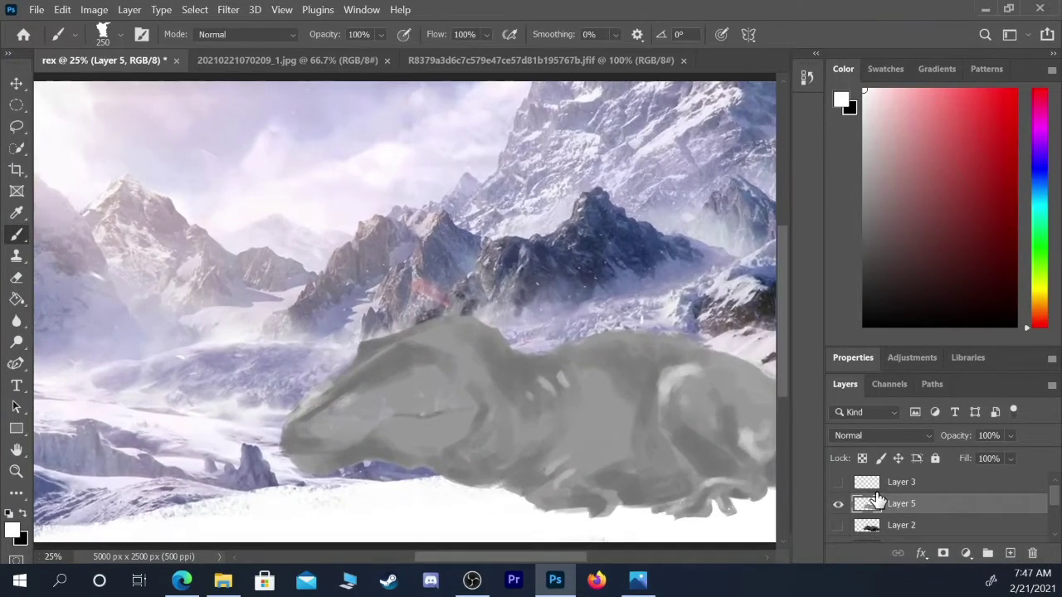
pyautogui.hotkey('ctrl', '+')
pyautogui.hotkey('ctrl', '+')
pyautogui.hotkey('ctrl', '-')
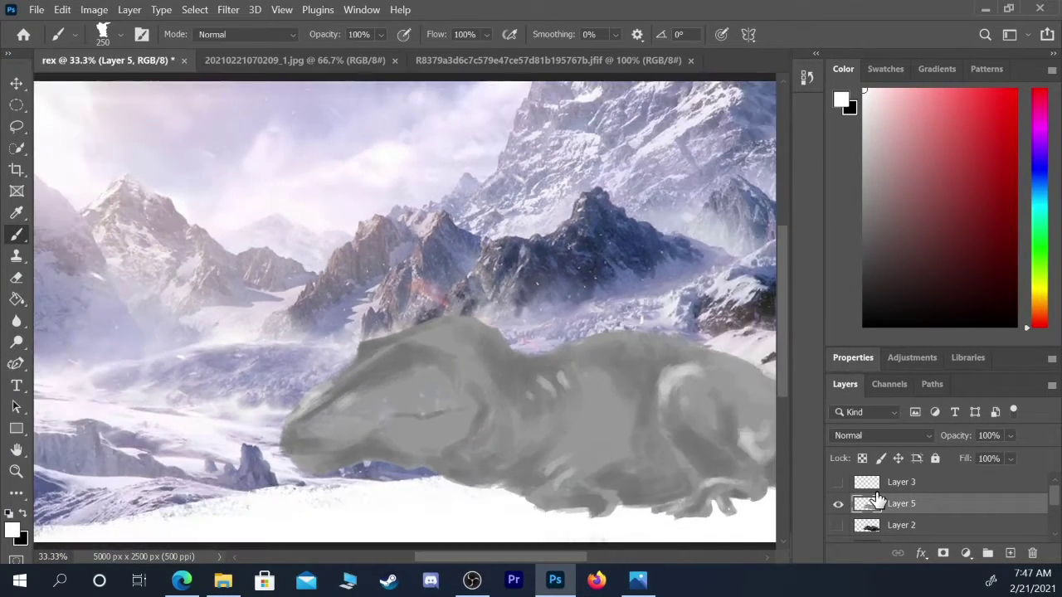
pyautogui.moveTo(588, 460); pyautogui.dragTo(550, 426)
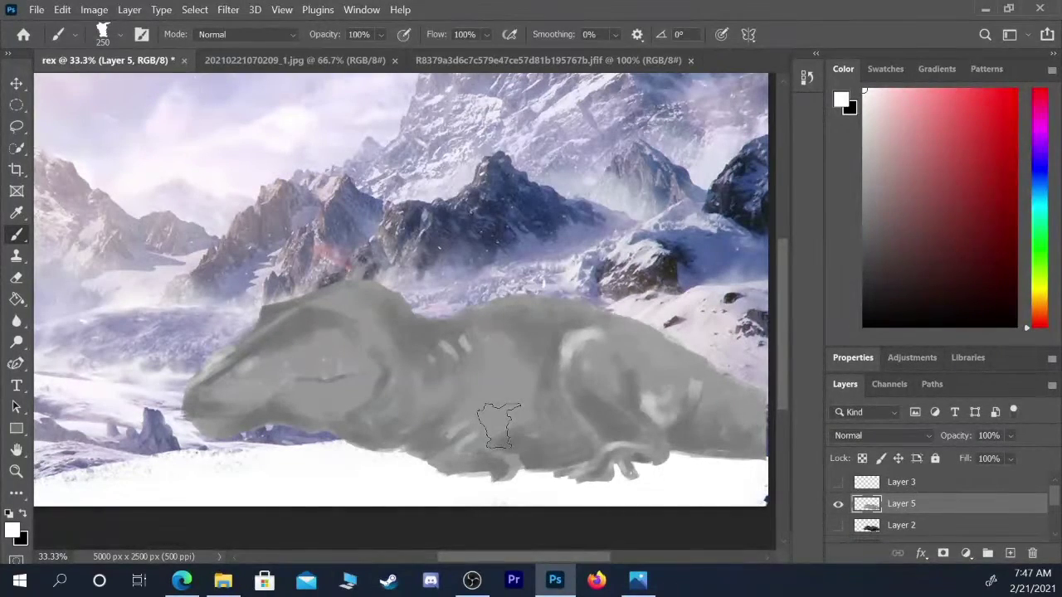
pyautogui.click(864, 266)
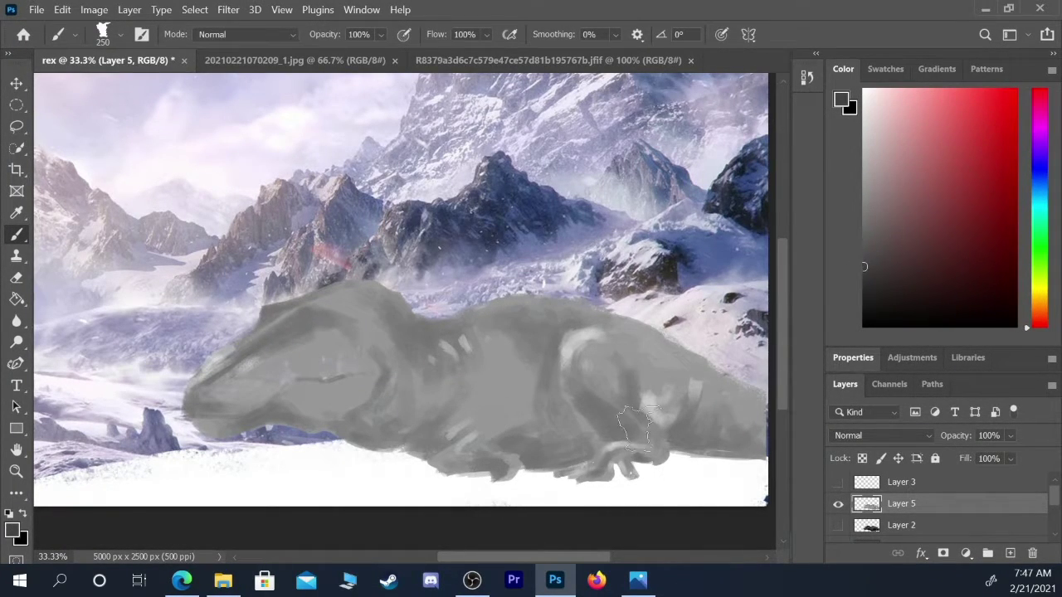
pyautogui.press('[')
pyautogui.press('[')
pyautogui.press('[')
pyautogui.press('[')
pyautogui.press('[')
pyautogui.press('[')
pyautogui.press('[')
pyautogui.press('[')
pyautogui.press('[')
pyautogui.keyDown('alt'); pyautogui.click(305, 306); pyautogui.keyUp('alt')
pyautogui.keyDown('alt'); pyautogui.click(535, 434); pyautogui.keyUp('alt')
pyautogui.moveTo(866, 218); pyautogui.dragTo(856, 252)
pyautogui.press('[')
pyautogui.press('[')
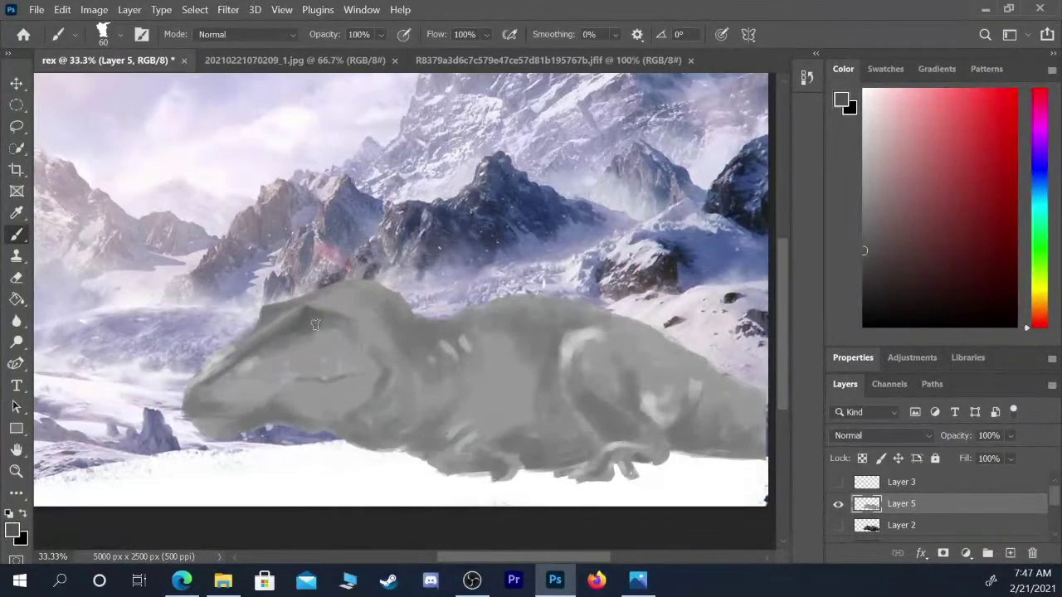
# - Darken the ridge along the snout and define the mouth line with a fine brush of size 20 to 25
pyautogui.press('[')
pyautogui.press('[')
pyautogui.press('[')
pyautogui.press('[')
pyautogui.press('[')
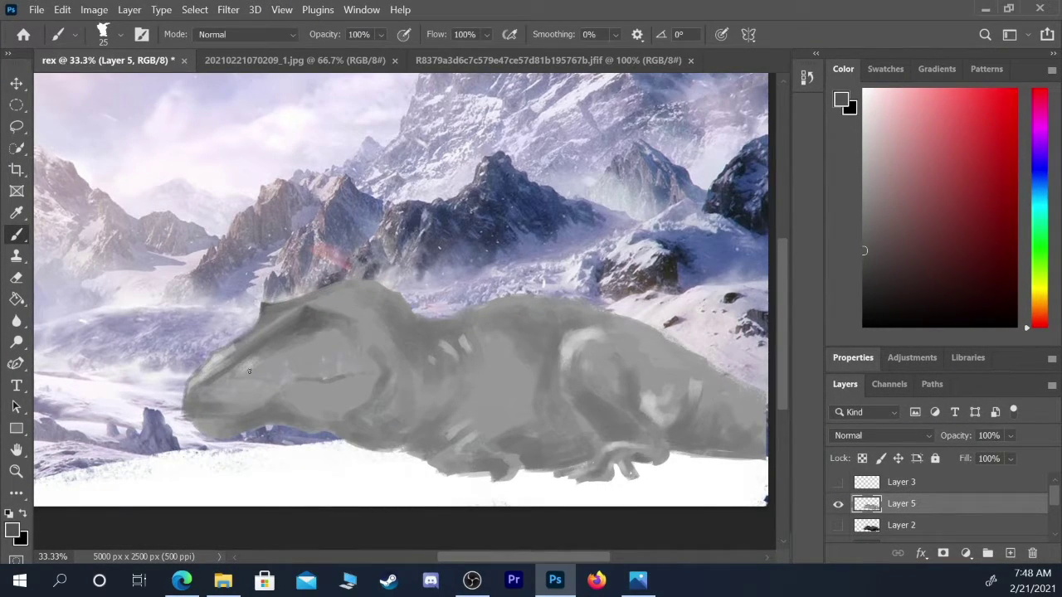
pyautogui.press(']')
pyautogui.press('[')
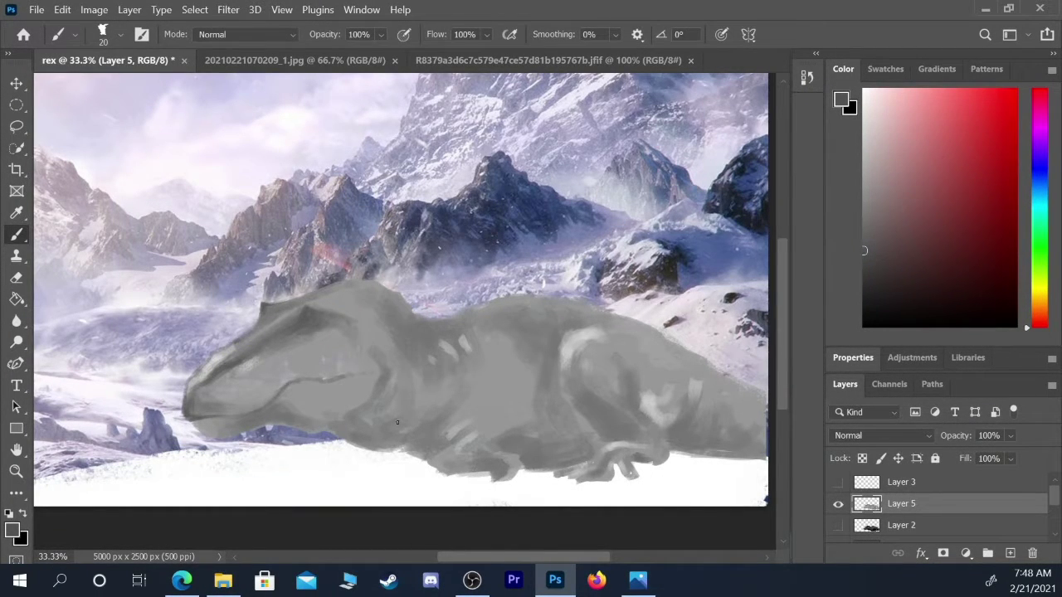
# - Shade the tip of the snout and the underside of the lower jaw with brushes of size 40 to 50
pyautogui.press(']')
pyautogui.press(']')
pyautogui.press(']')
pyautogui.press(']')
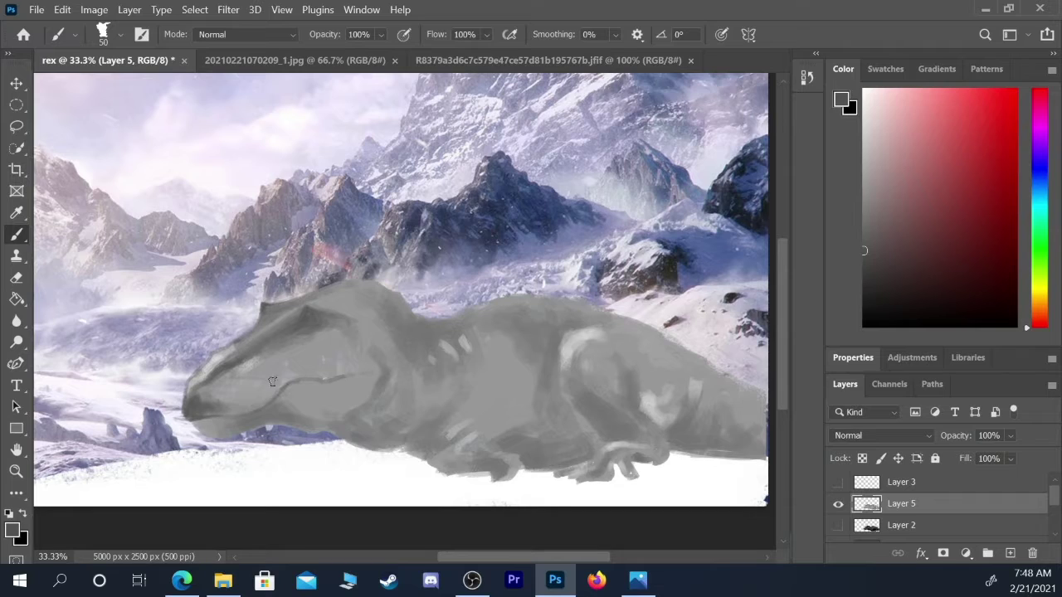
pyautogui.press('[')
pyautogui.press('[')
pyautogui.press('[')
pyautogui.press(']')
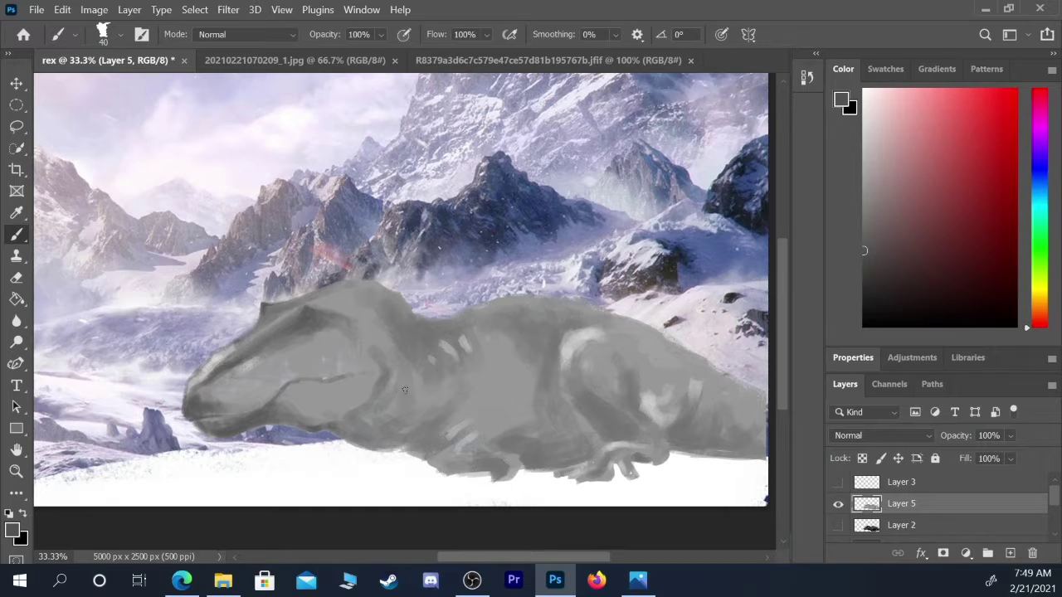
# - Paint dark shadows behind the corner of the jaw and on the throat, finishing with a size 60 brush
pyautogui.press(']')
pyautogui.press(']')
pyautogui.press(']')
pyautogui.press(']')
pyautogui.press(']')
pyautogui.press(']')
pyautogui.press('[')
pyautogui.press('[')
pyautogui.press('[')
pyautogui.moveTo(384, 377); pyautogui.dragTo(382, 399)
pyautogui.press(']')
pyautogui.press(']')
pyautogui.press('[')
pyautogui.press('[')
pyautogui.press('[')
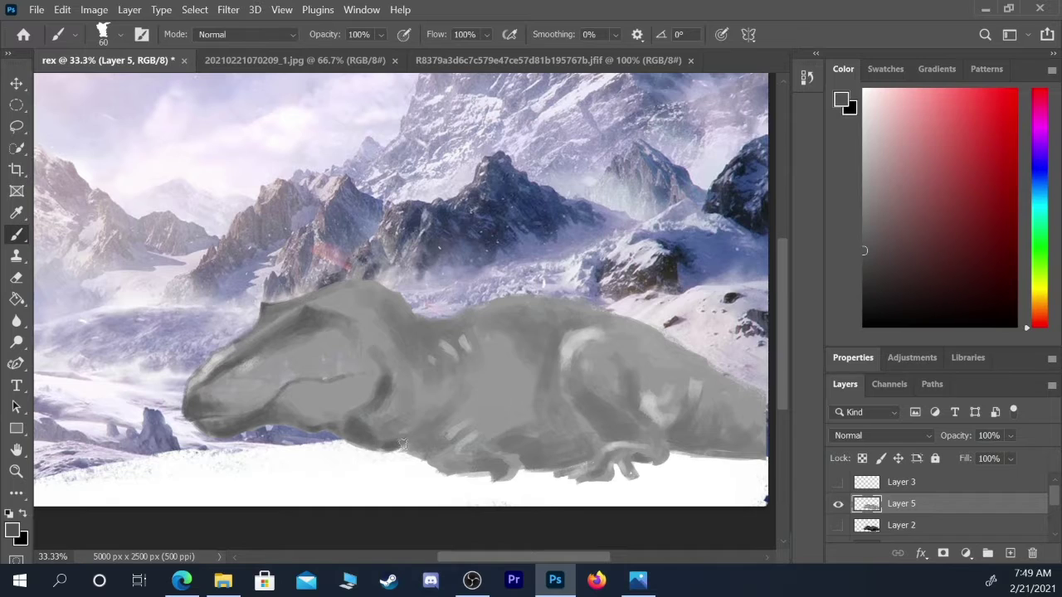
# - Continue the dark shading from the throat along the lower edge of the neck and chest, enlarging the brush to size 100
pyautogui.moveTo(398, 445)
pyautogui.mouseDown()
pyautogui.moveTo(502, 460)
pyautogui.moveTo(548, 371)
pyautogui.moveTo(473, 427)
pyautogui.moveTo(418, 456)
pyautogui.moveTo(431, 453)
pyautogui.mouseUp()
pyautogui.press(']')
pyautogui.press(']')
pyautogui.press(']')
pyautogui.press('[')
pyautogui.press('[')
pyautogui.press(']')
pyautogui.press(']')
pyautogui.press(']')
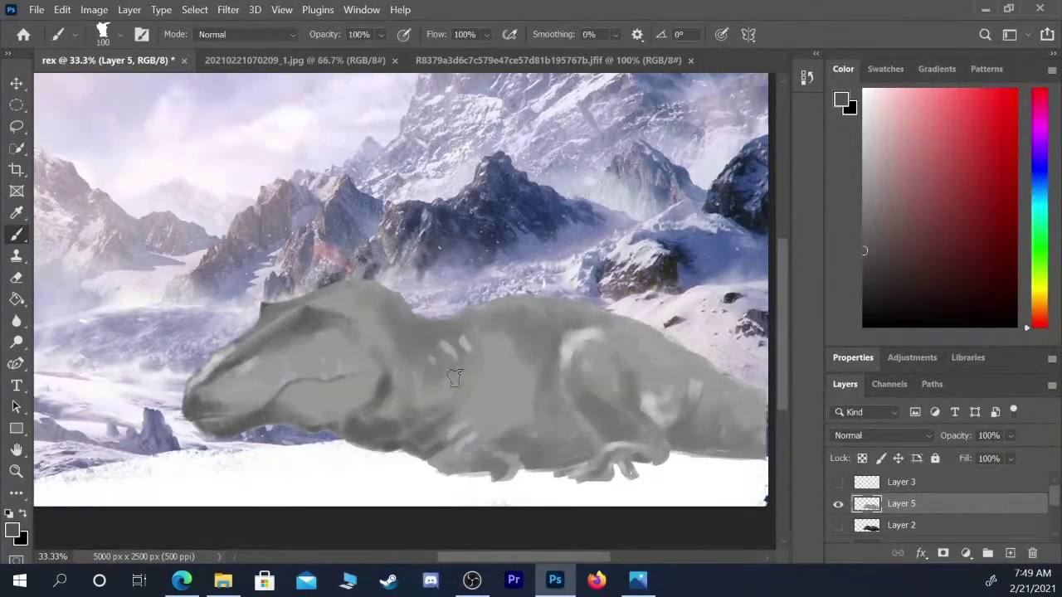
# - Darken the crease behind the jaw and the shadows around the front limb with a size 40 brush
pyautogui.press(']')
pyautogui.press('[')
pyautogui.press('[')
pyautogui.press('[')
pyautogui.press('[')
pyautogui.press('[')
pyautogui.press('[')
pyautogui.press('[')
pyautogui.press('[')
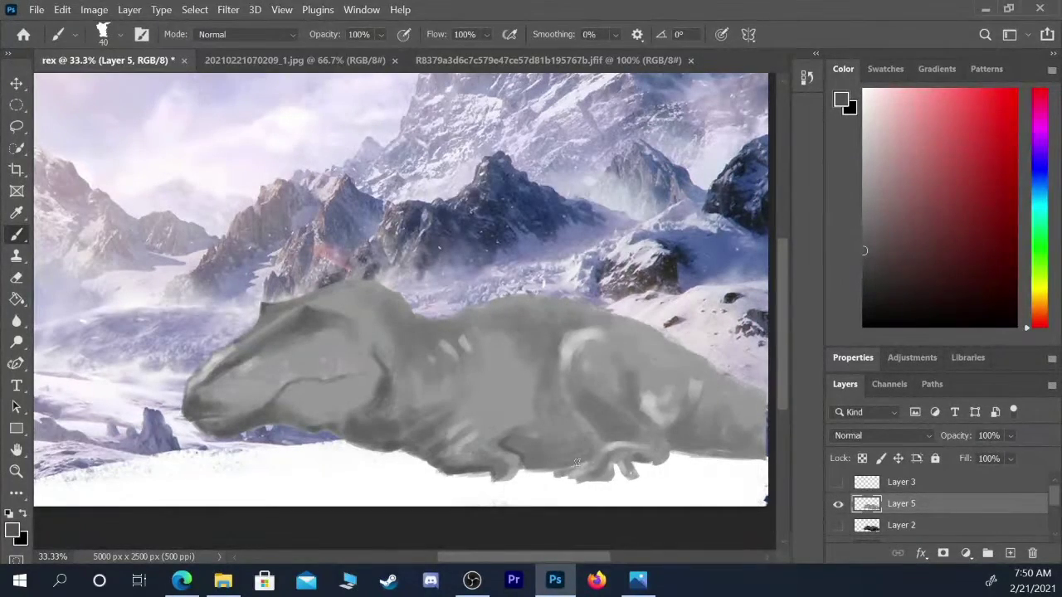
# - Shade the underside of the belly between the front limb and the hind foot with a size 70 brush
pyautogui.press(']')
pyautogui.press(']')
pyautogui.press(']')
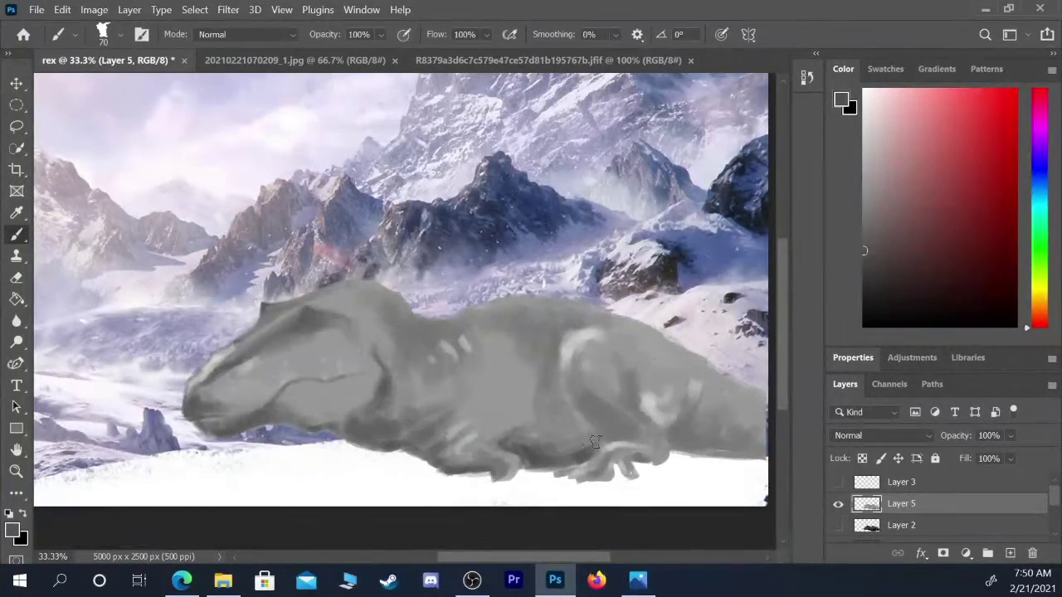
pyautogui.moveTo(573, 450); pyautogui.dragTo(602, 437)
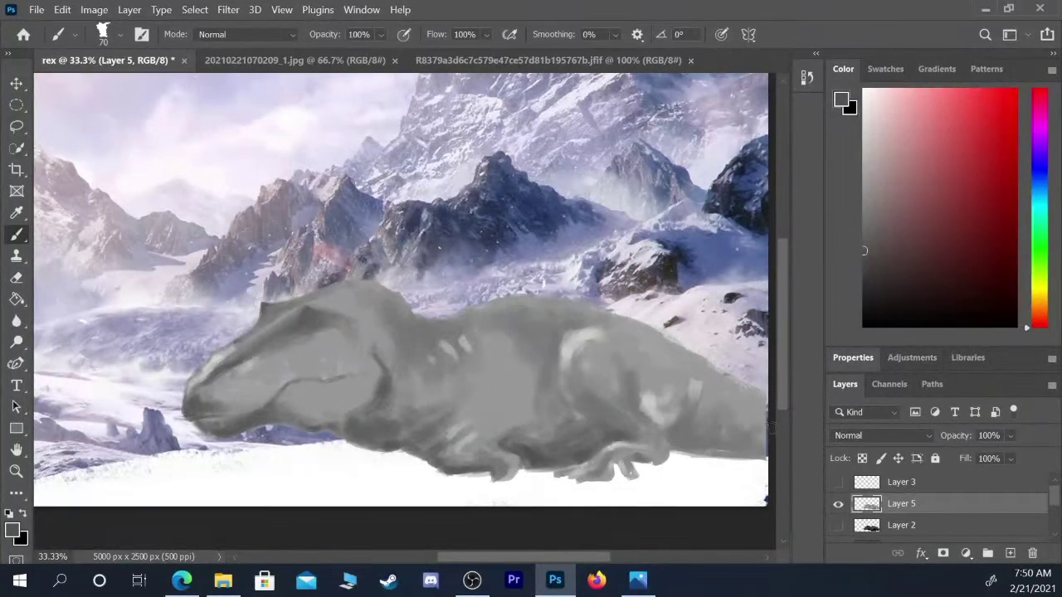
# - Paint a dark curved crease along the rear of the thigh above the knee highlight with a size 90 brush
pyautogui.press('[')
pyautogui.press('[')
pyautogui.press('[')
pyautogui.press(']')
pyautogui.press(']')
pyautogui.press(']')
pyautogui.press(']')
pyautogui.press(']')
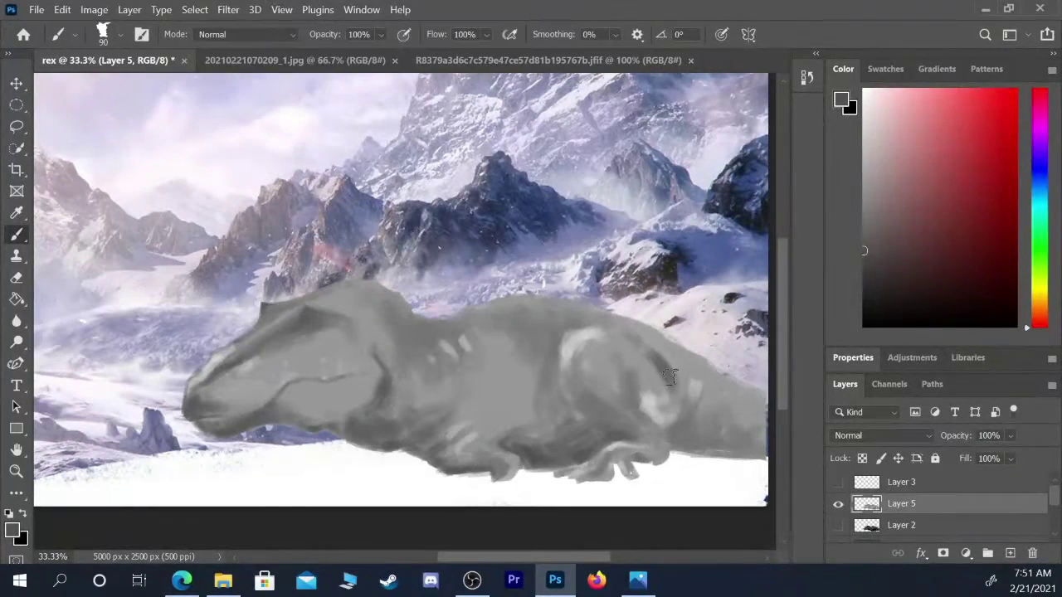
pyautogui.press('[')
pyautogui.press('[')
pyautogui.press('[')
pyautogui.moveTo(655, 353); pyautogui.dragTo(684, 390)
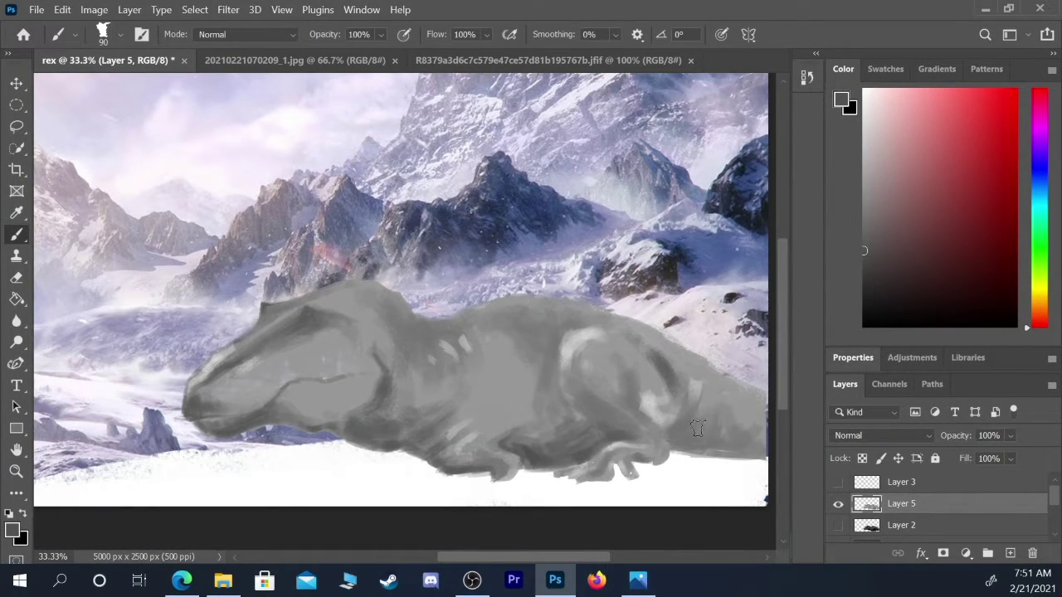
# - Shade the crease between the hind leg and tail, and the underside of the tail, with brushes of size 45 to 60
pyautogui.press('[')
pyautogui.press('[')
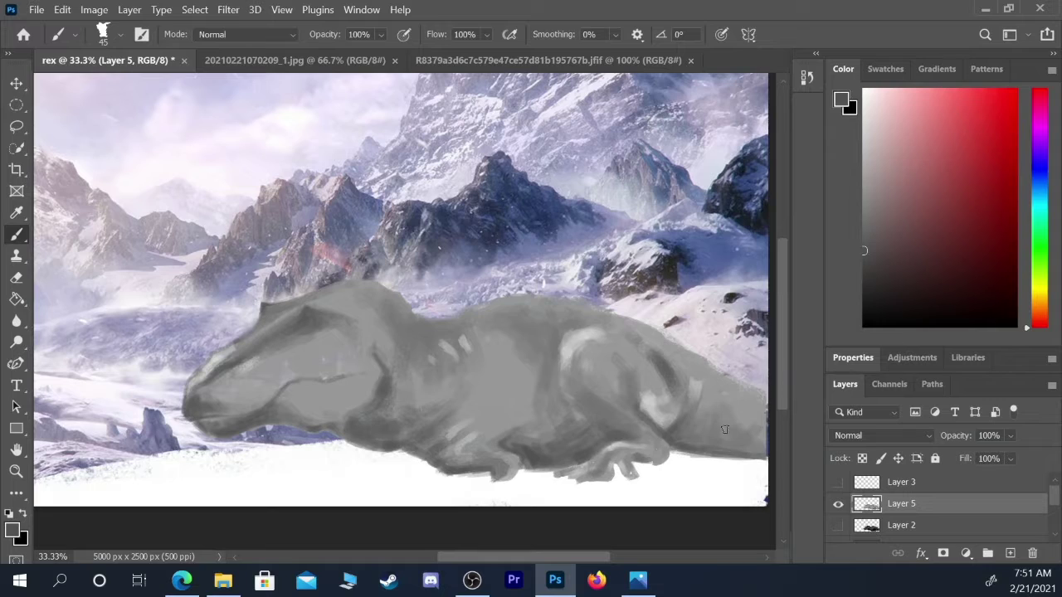
pyautogui.press(']')
pyautogui.press(']')
pyautogui.press(']')
pyautogui.press(']')
pyautogui.press('[')
pyautogui.press('[')
pyautogui.moveTo(701, 437)
pyautogui.mouseDown()
pyautogui.moveTo(763, 445)
pyautogui.moveTo(723, 435)
pyautogui.moveTo(711, 418)
pyautogui.moveTo(703, 429)
pyautogui.moveTo(757, 448)
pyautogui.mouseUp()
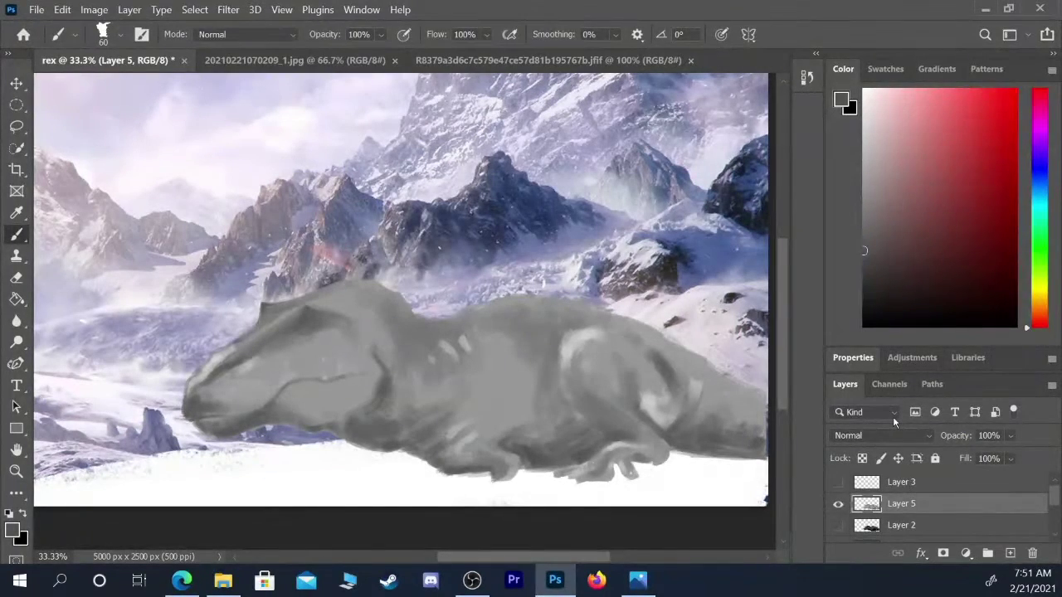
# - Refine the dark crest above the brow with a lighter grey sampled from the face and a size 25 brush
pyautogui.keyDown('alt'); pyautogui.click(310, 355); pyautogui.keyUp('alt')
pyautogui.press('[')
pyautogui.press('[')
pyautogui.press('[')
pyautogui.press('[')
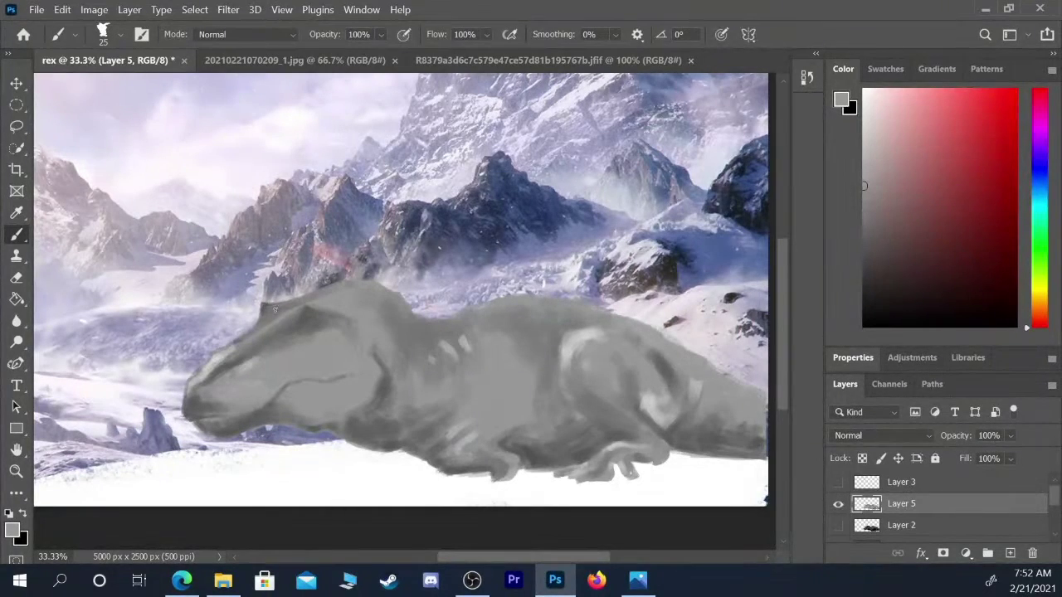
# - Darken the head crest and the corner of the mouth with a dark grey sampled from the belly, using brushes up to size 60
pyautogui.keyDown('alt'); pyautogui.click(528, 440); pyautogui.keyUp('alt')
pyautogui.press('[')
pyautogui.press('[')
pyautogui.press(']')
pyautogui.press(']')
pyautogui.press(']')
pyautogui.press(']')
pyautogui.press('[')
pyautogui.press(']')
pyautogui.press(']')
pyautogui.press(']')
pyautogui.press(']')
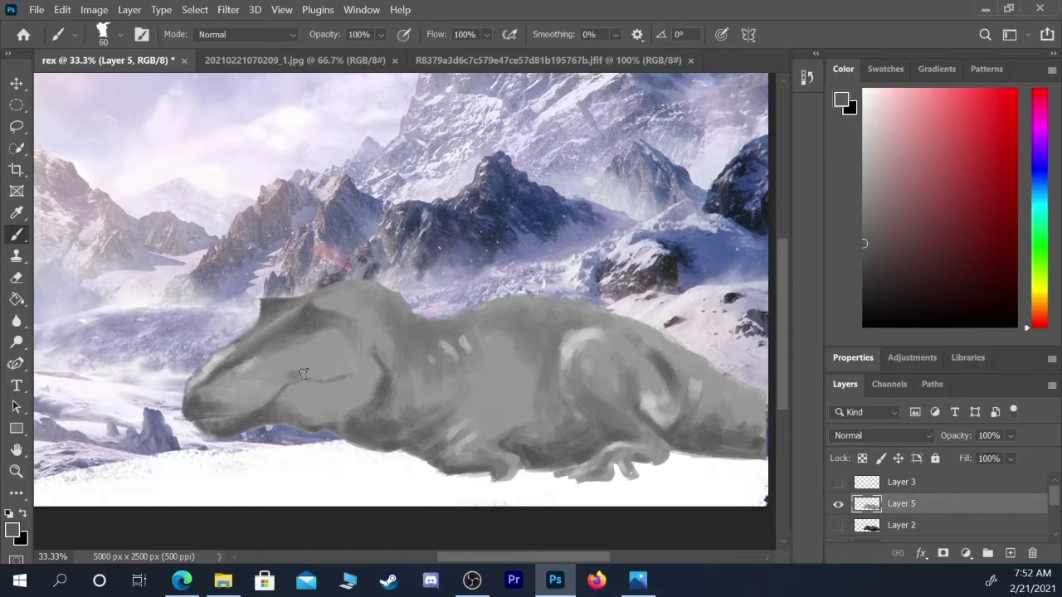
# - Deepen the mouth line and shade the lower jaw beneath it, using brushes up to size 150
pyautogui.press('[')
pyautogui.press('[')
pyautogui.press('[')
pyautogui.press(']')
pyautogui.press(']')
pyautogui.press(']')
pyautogui.press(']')
pyautogui.press(']')
pyautogui.press(']')
pyautogui.press(']')
pyautogui.press(']')
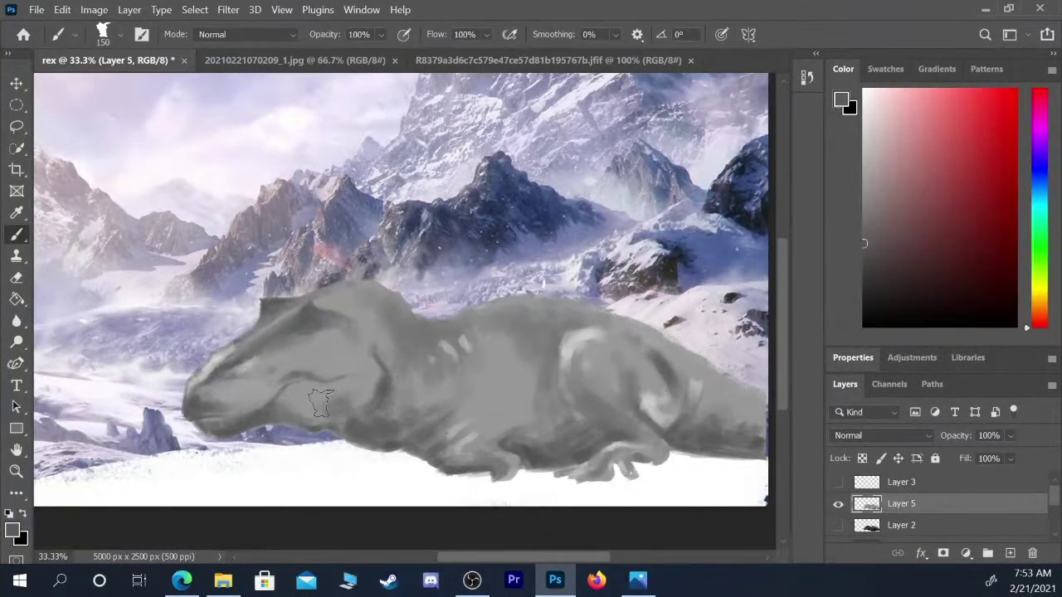
pyautogui.moveTo(312, 415)
pyautogui.mouseDown()
pyautogui.moveTo(304, 408)
pyautogui.moveTo(320, 397)
pyautogui.mouseUp()
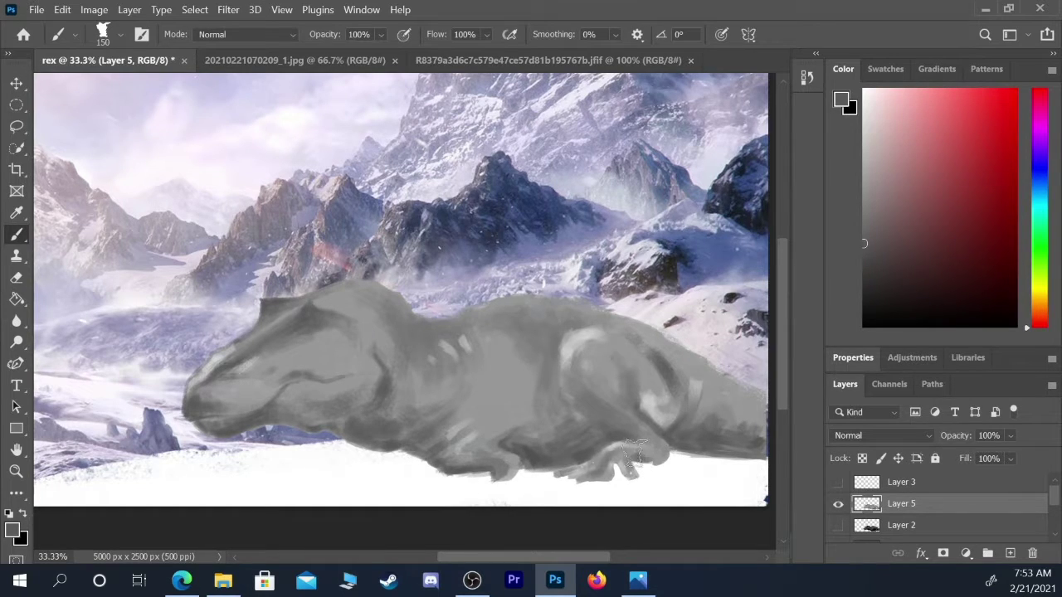
# - Reduce the brush to size 40 and add a new empty layer above Layer 5
pyautogui.press('[')
pyautogui.press('[')
pyautogui.press('[')
pyautogui.press('[')
pyautogui.press('[')
pyautogui.press('[')
pyautogui.press('[')
pyautogui.press('[')
pyautogui.click(1010, 553)
# - Look through the brush presets, examining the hard round, charcoal, bristle, painterly and texture brushes
pyautogui.click(119, 34)
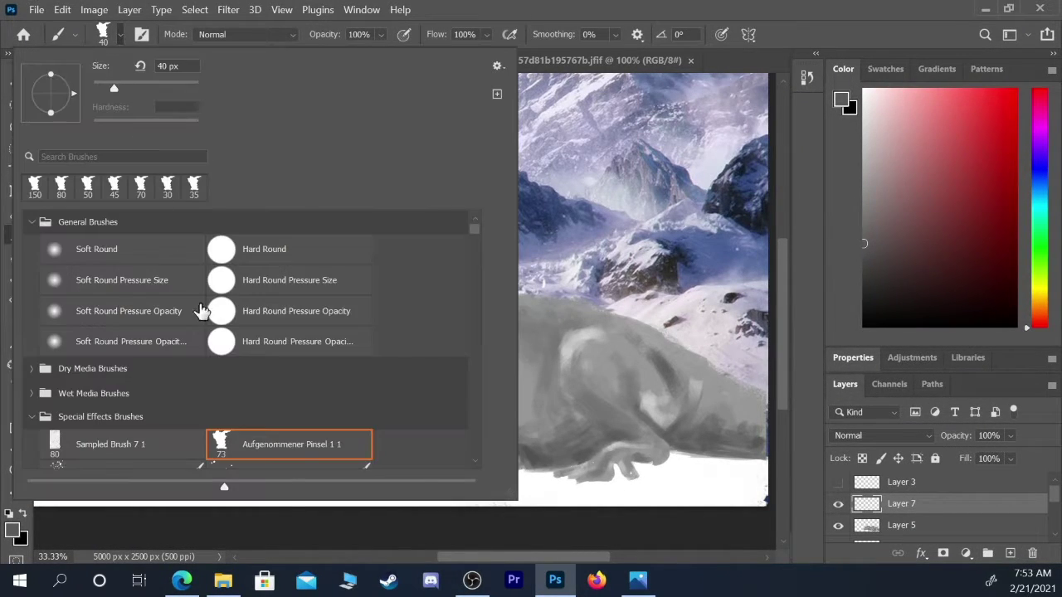
pyautogui.moveTo(473, 230); pyautogui.dragTo(476, 312)
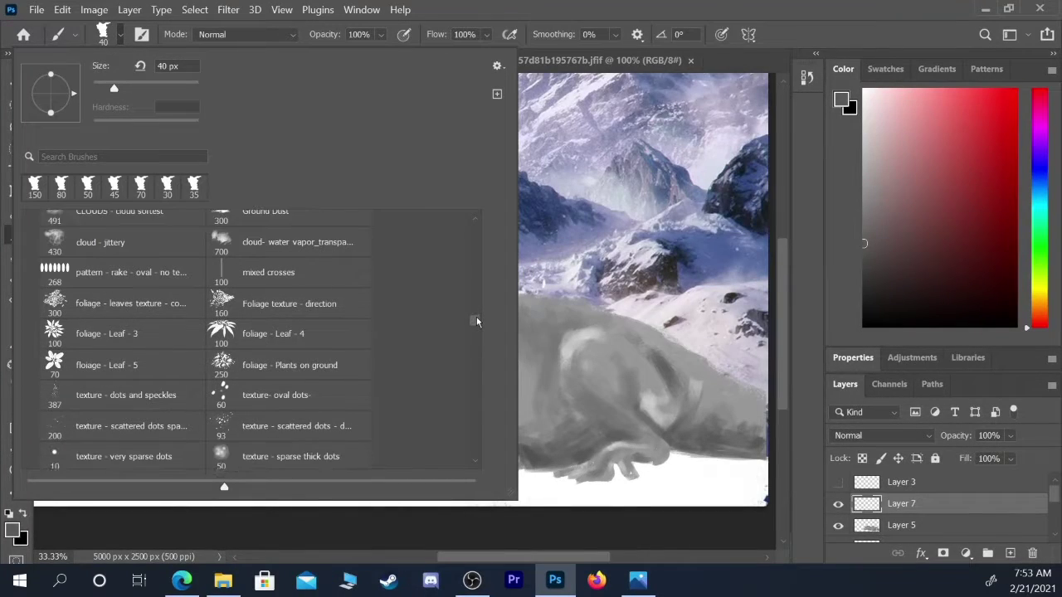
pyautogui.moveTo(477, 321); pyautogui.dragTo(477, 325)
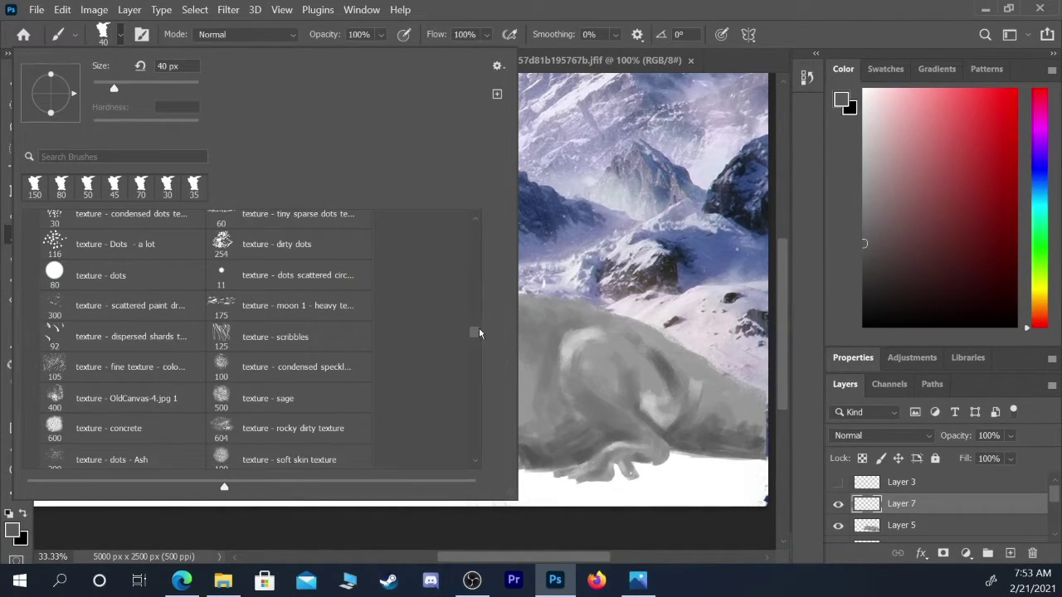
pyautogui.moveTo(479, 333)
pyautogui.mouseDown()
pyautogui.moveTo(489, 377)
pyautogui.moveTo(482, 290)
pyautogui.mouseUp()
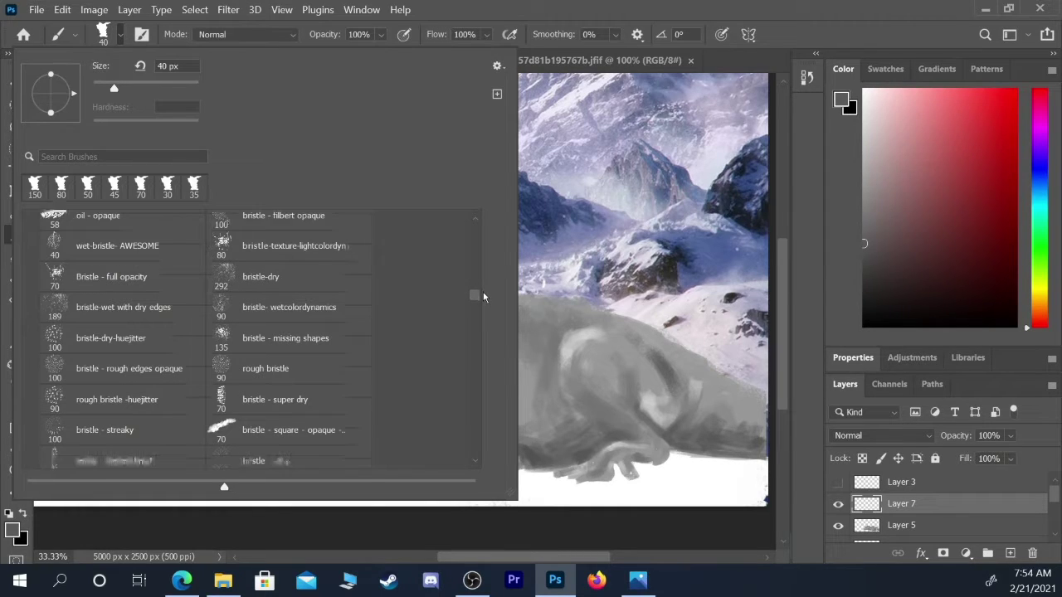
pyautogui.moveTo(483, 297); pyautogui.dragTo(485, 298)
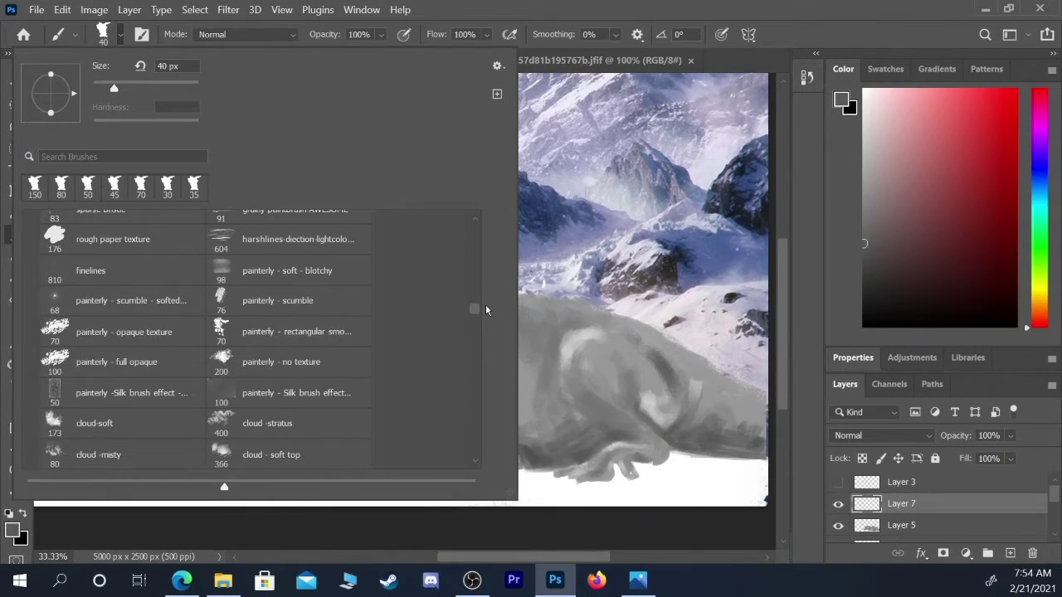
pyautogui.moveTo(486, 313); pyautogui.dragTo(487, 439)
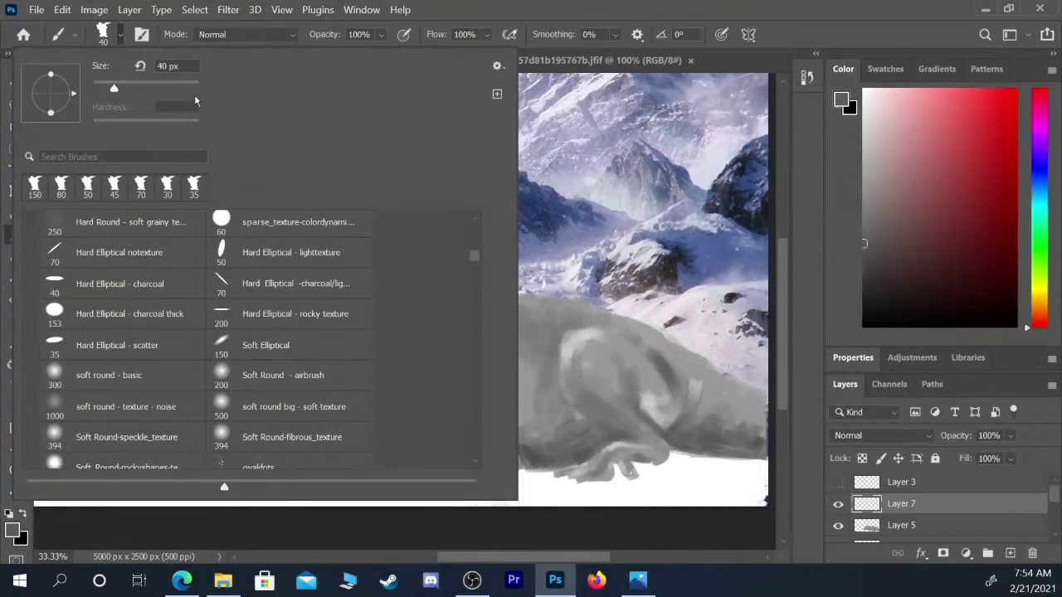
pyautogui.scroll(5, 226, 332)
pyautogui.scroll(-2, 129, 347)
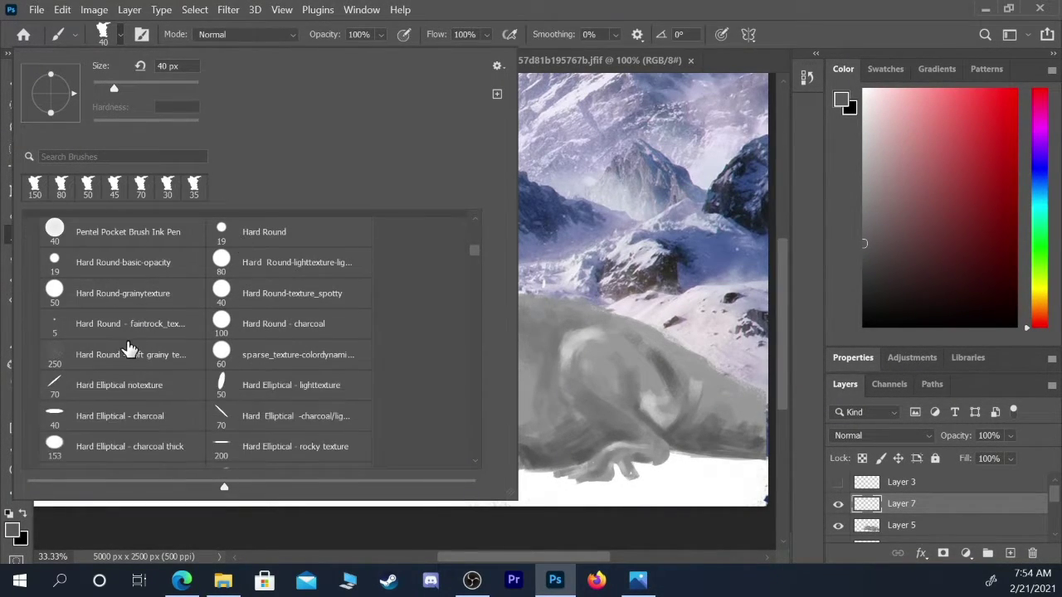
pyautogui.scroll(4, 110, 390)
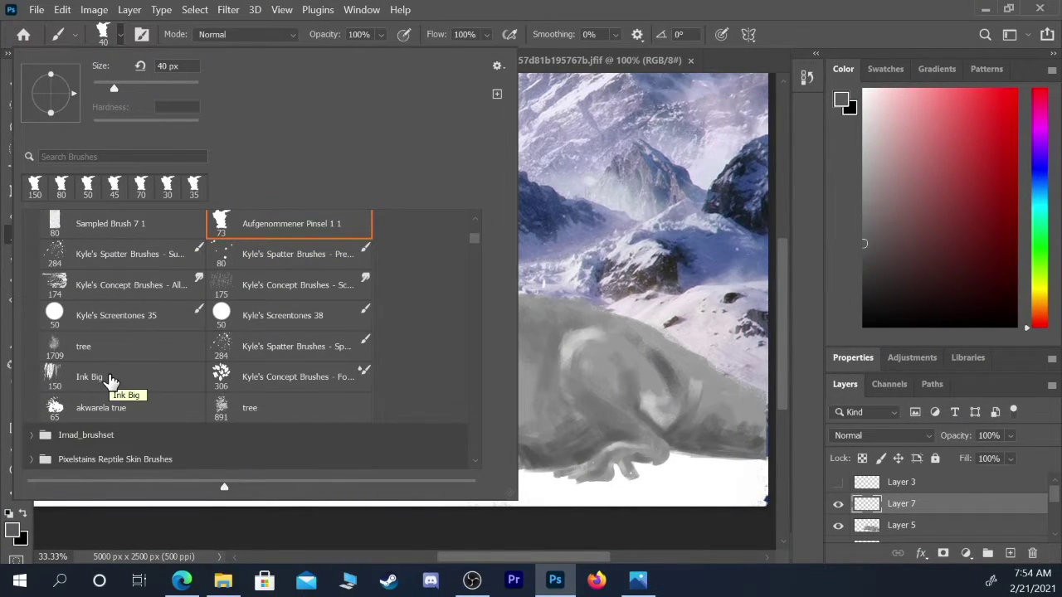
pyautogui.scroll(-6, 141, 336)
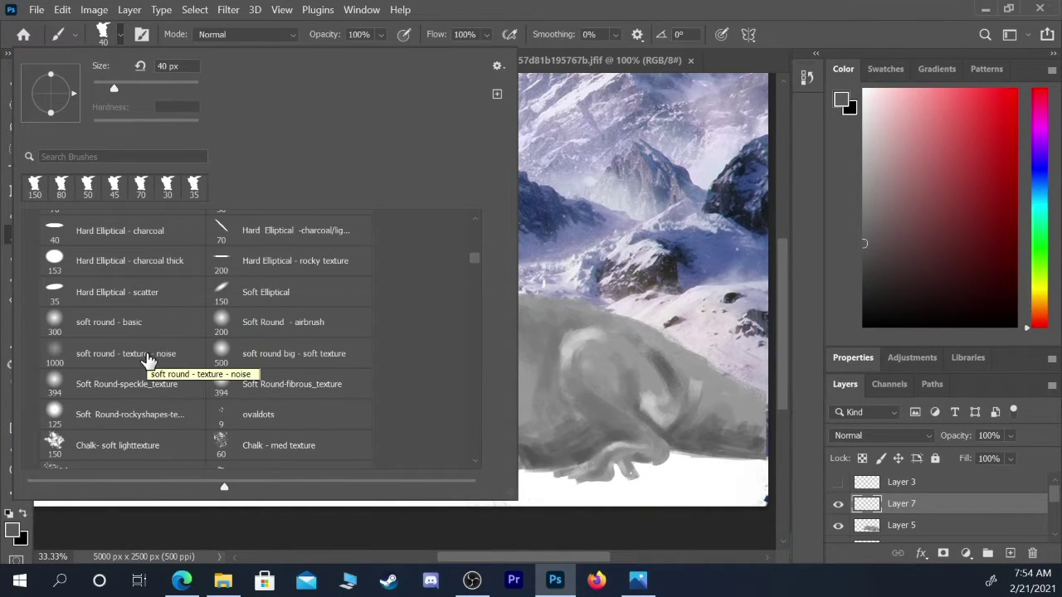
pyautogui.scroll(-10, 184, 340)
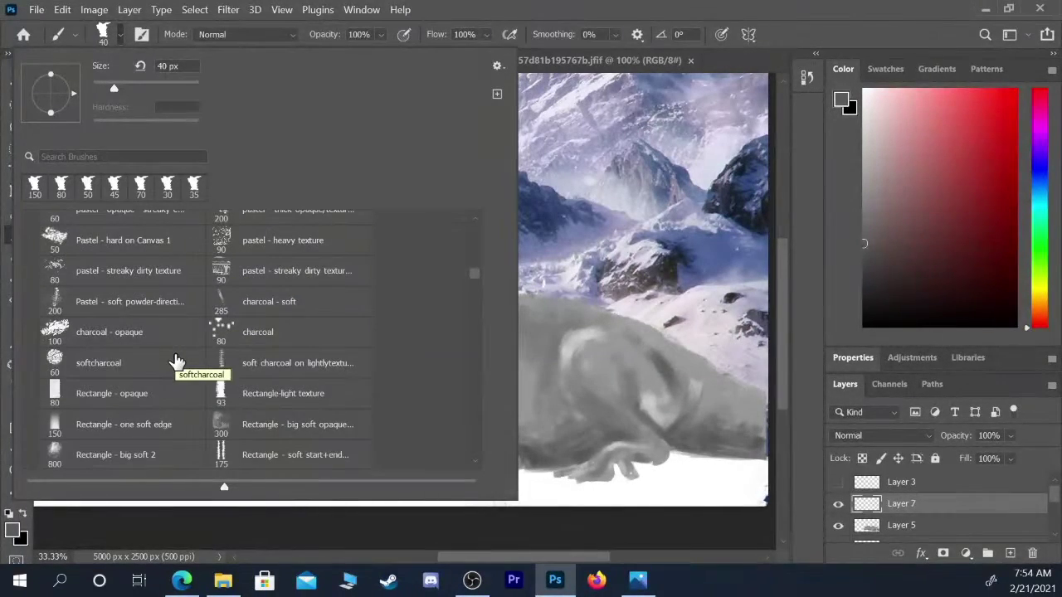
pyautogui.scroll(-4, 170, 365)
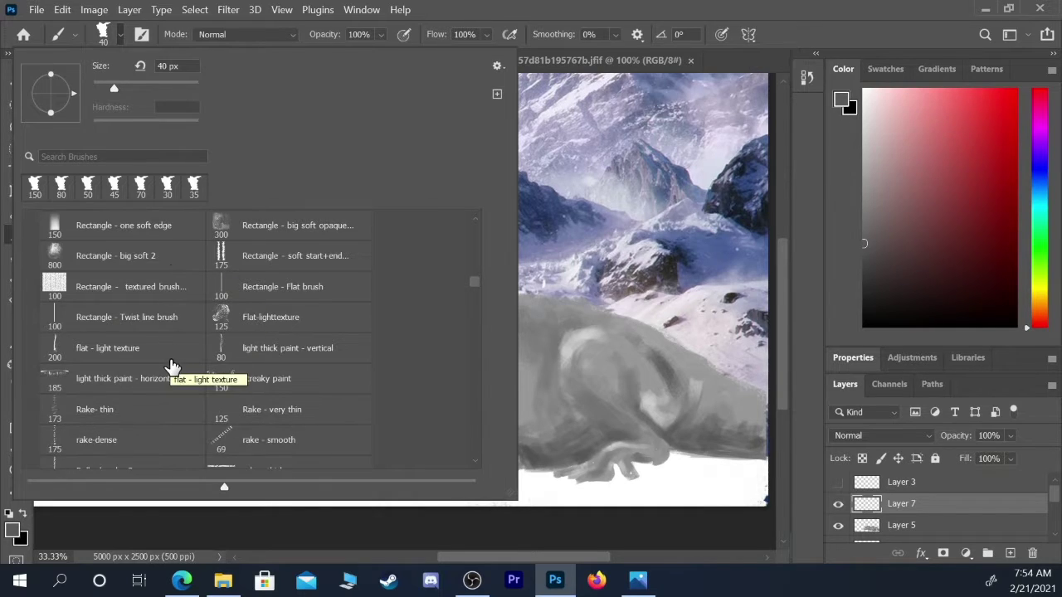
pyautogui.scroll(-3, 170, 368)
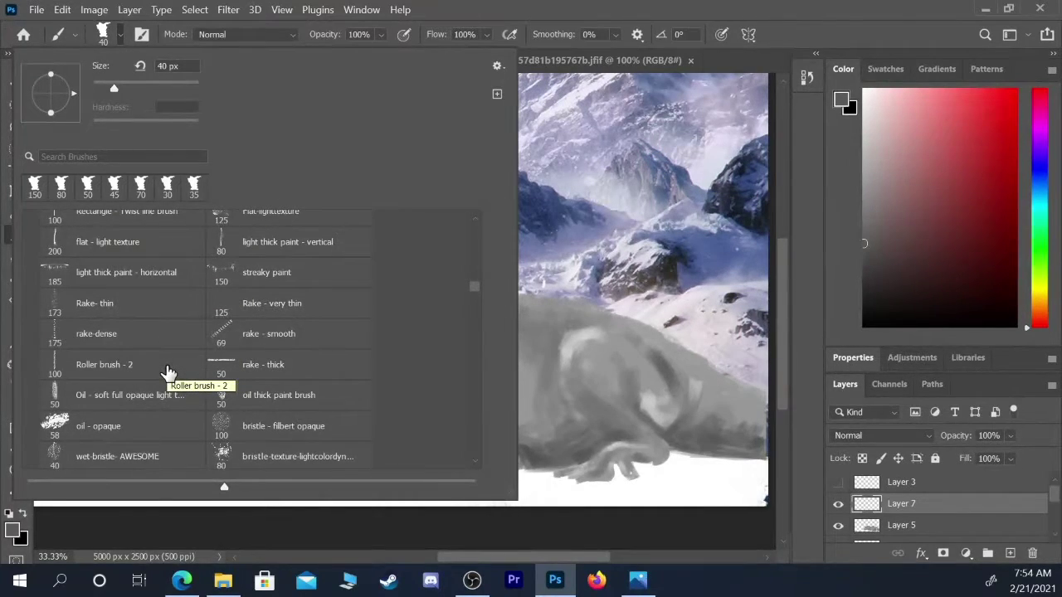
pyautogui.scroll(-1, 167, 371)
pyautogui.scroll(-2, 158, 365)
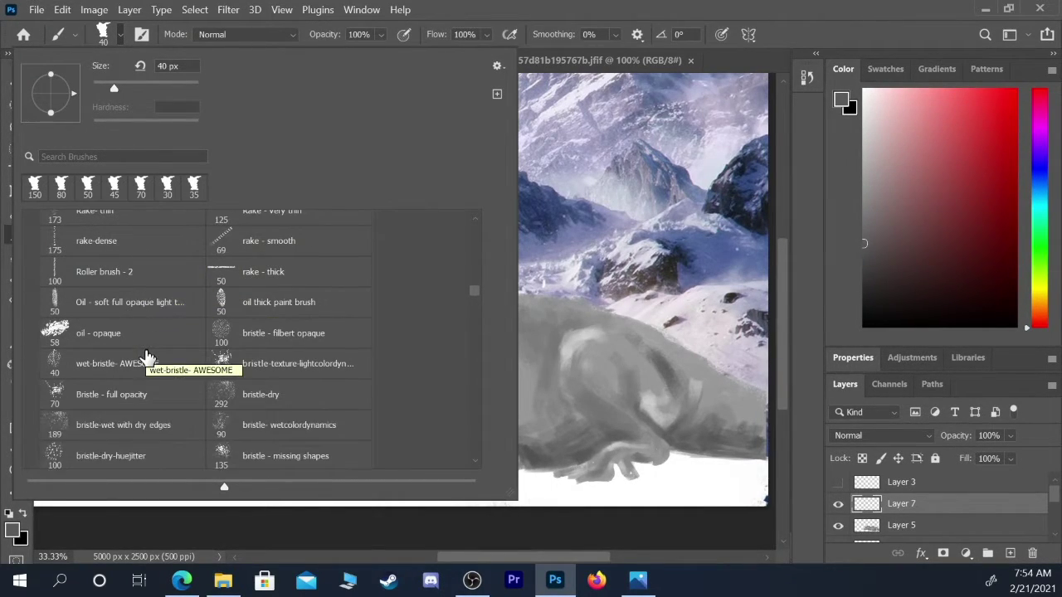
pyautogui.scroll(-3, 147, 357)
pyautogui.scroll(-1, 147, 357)
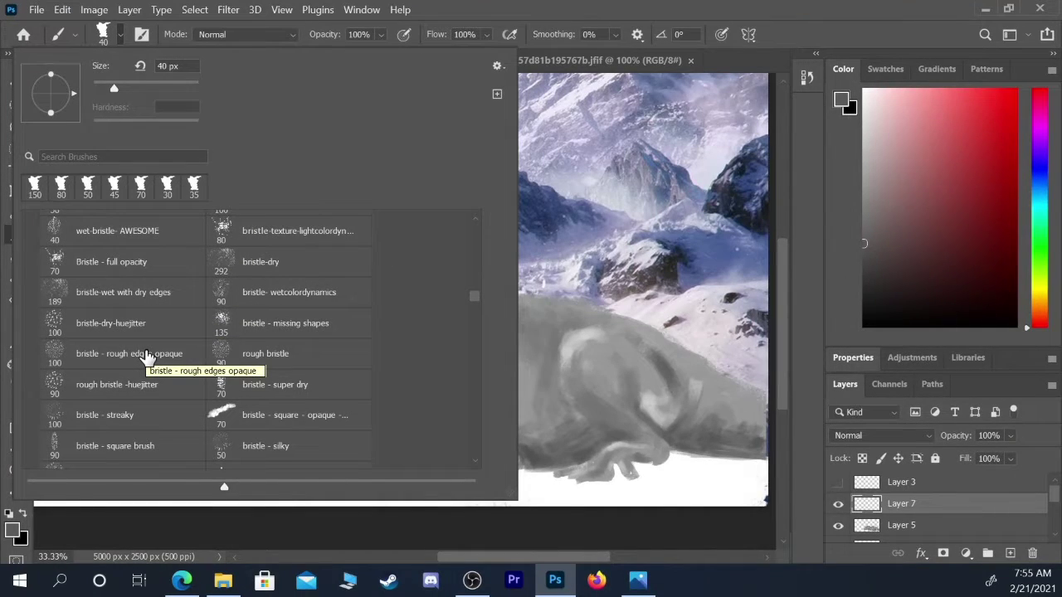
pyautogui.scroll(-2, 150, 358)
pyautogui.scroll(-3, 154, 361)
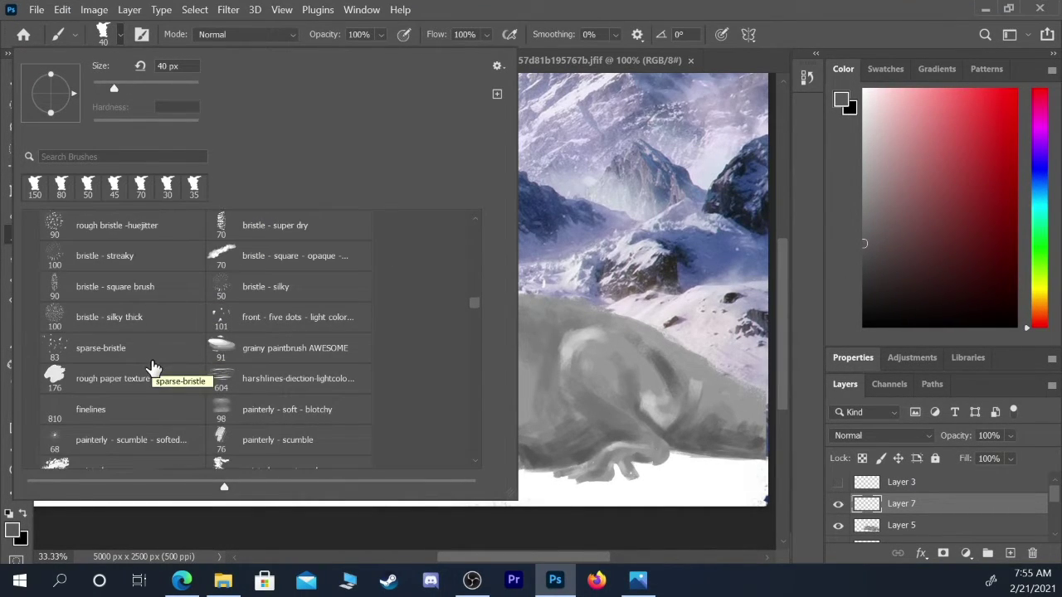
pyautogui.scroll(-3, 135, 363)
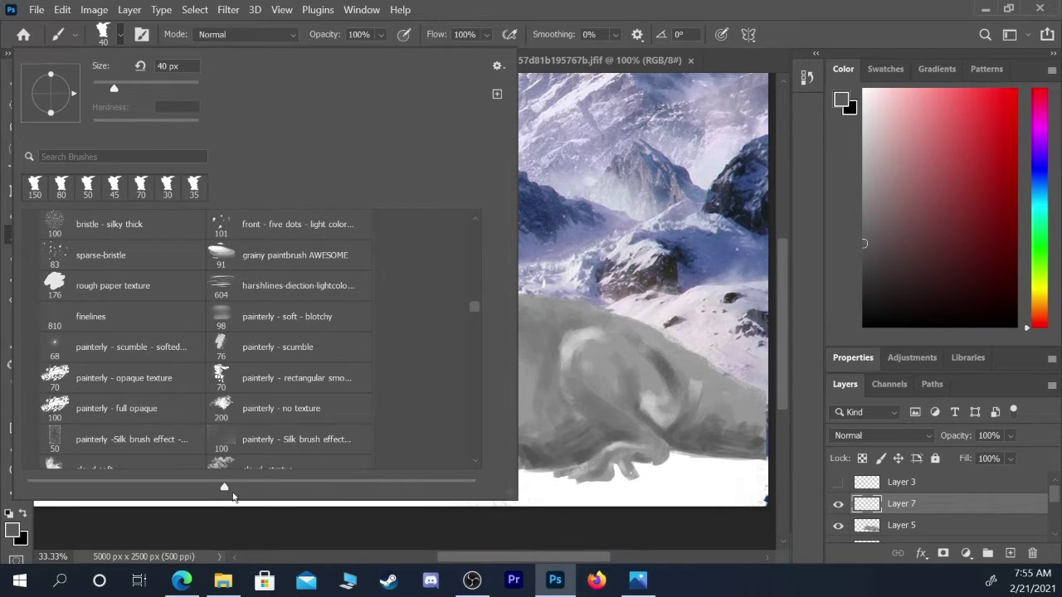
# - Shrink the brush preview thumbnails and look through the effect, pattern and stamp brushes down to the end of the list
pyautogui.moveTo(225, 488)
pyautogui.mouseDown()
pyautogui.moveTo(351, 490)
pyautogui.moveTo(128, 487)
pyautogui.mouseUp()
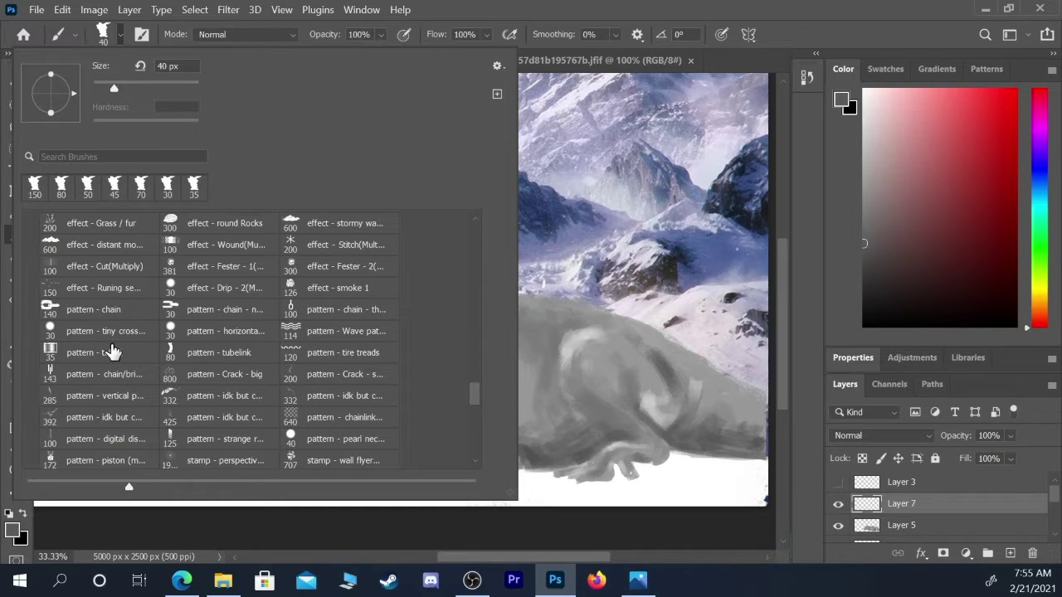
pyautogui.scroll(10, 120, 355)
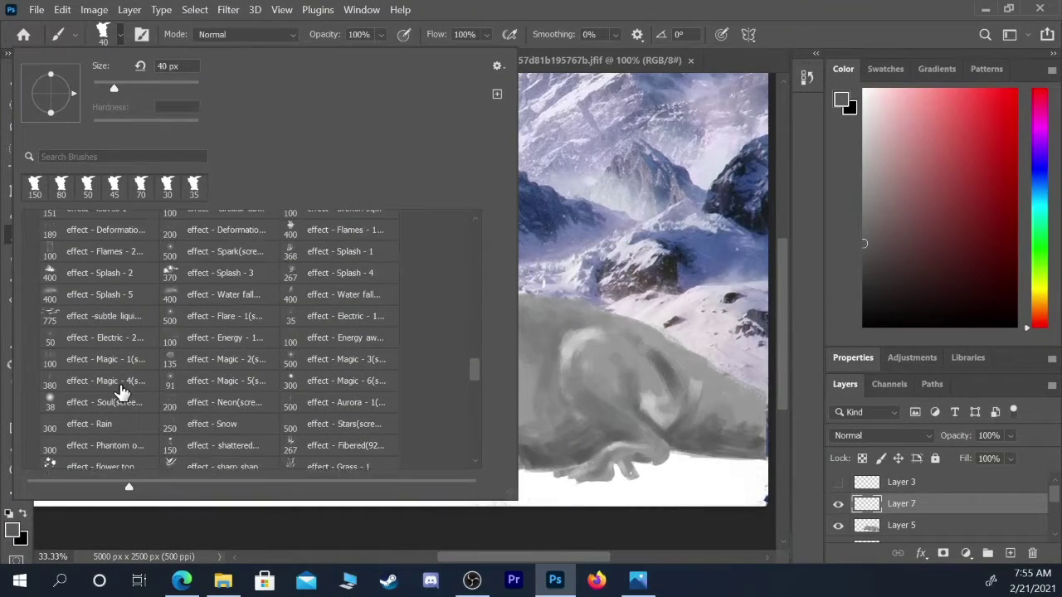
pyautogui.scroll(2, 119, 388)
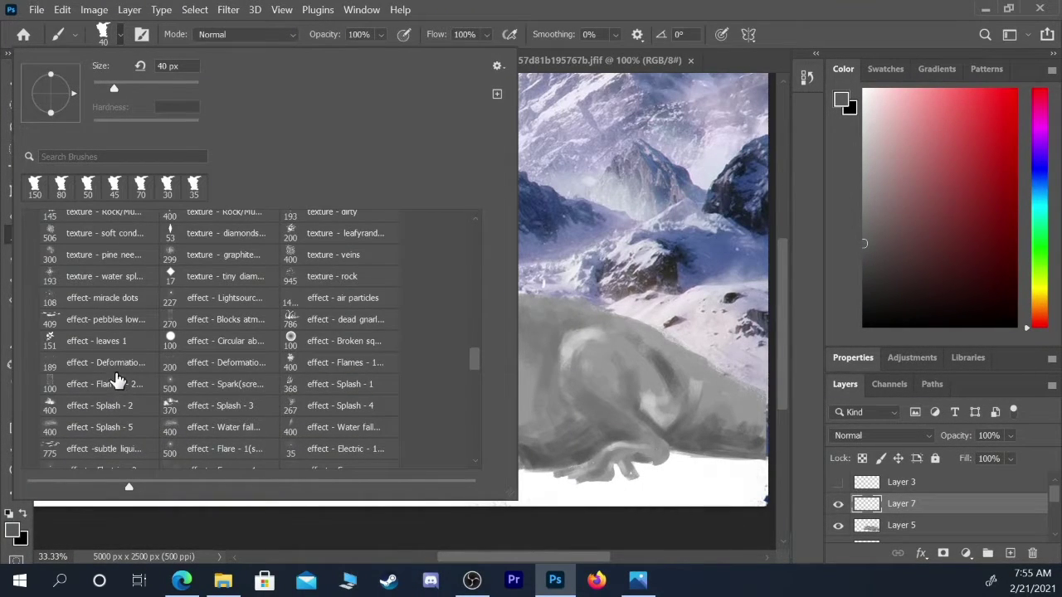
pyautogui.scroll(-6, 119, 381)
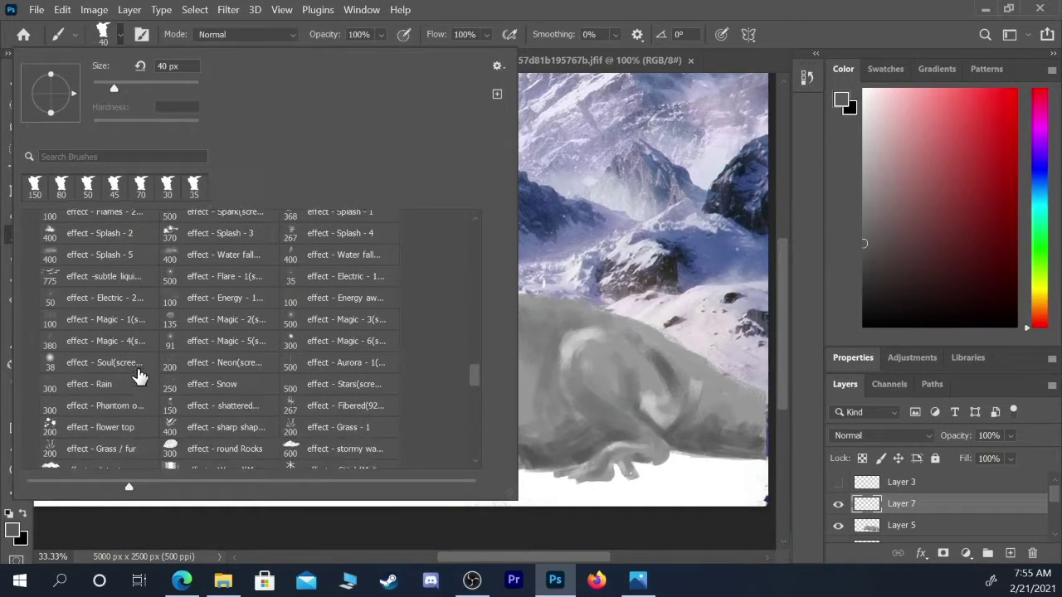
pyautogui.scroll(-4, 141, 373)
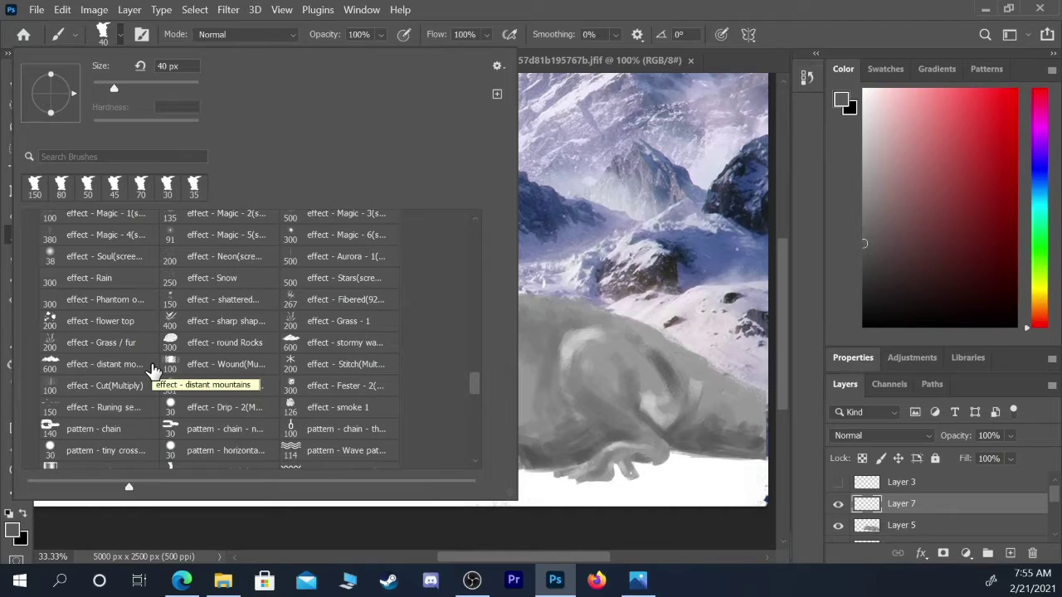
pyautogui.scroll(-5, 141, 365)
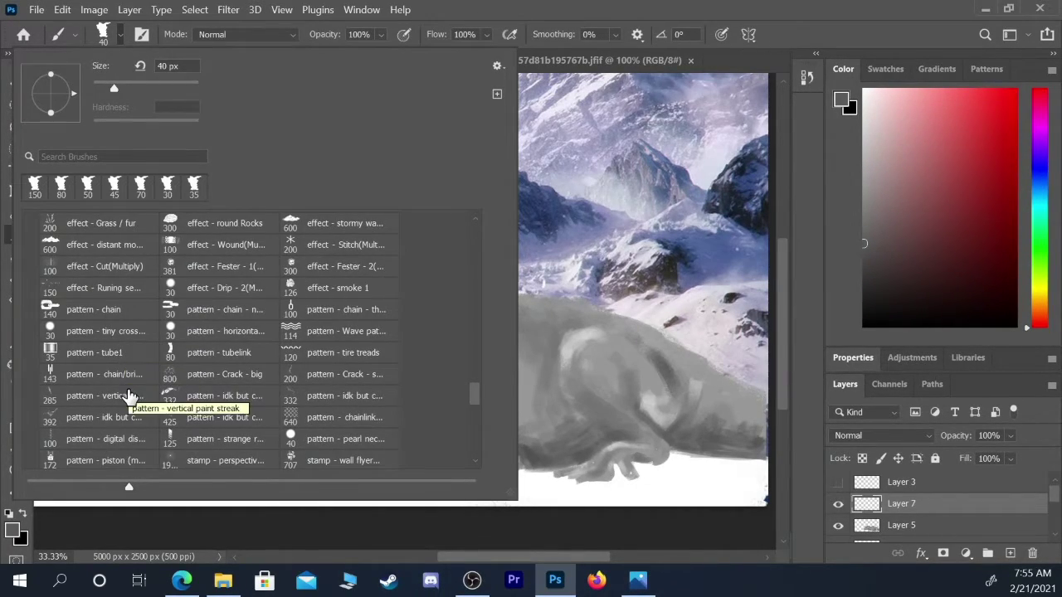
pyautogui.scroll(-2, 131, 396)
pyautogui.scroll(-1, 130, 396)
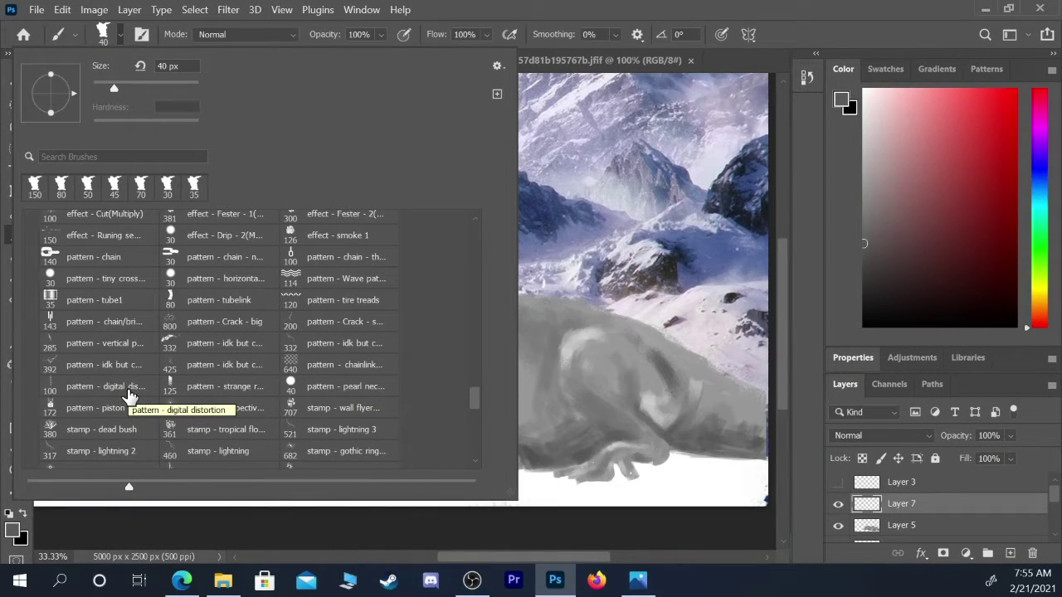
pyautogui.scroll(3, 130, 396)
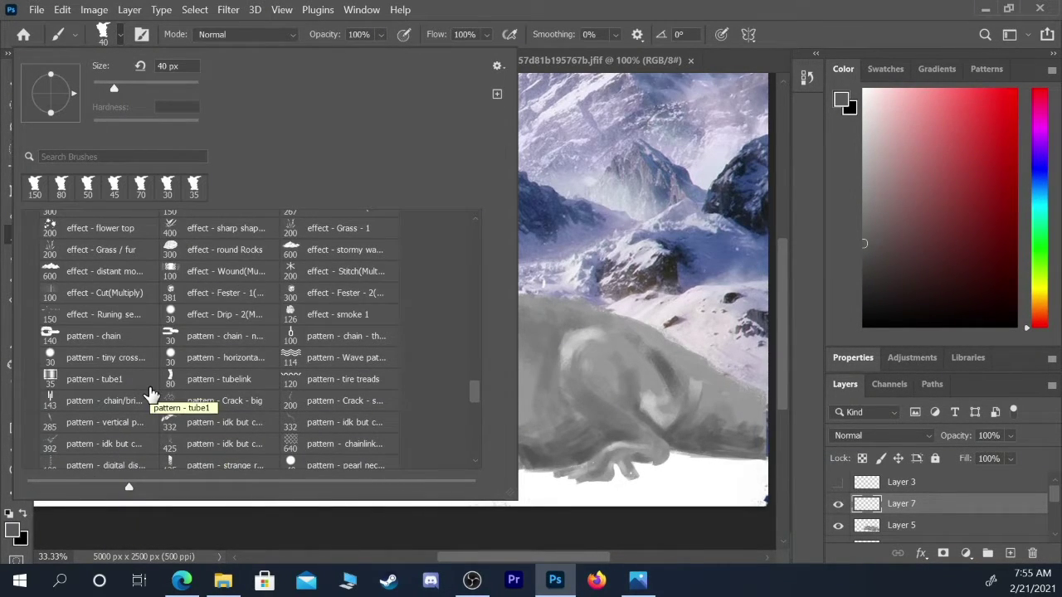
pyautogui.scroll(-5, 152, 393)
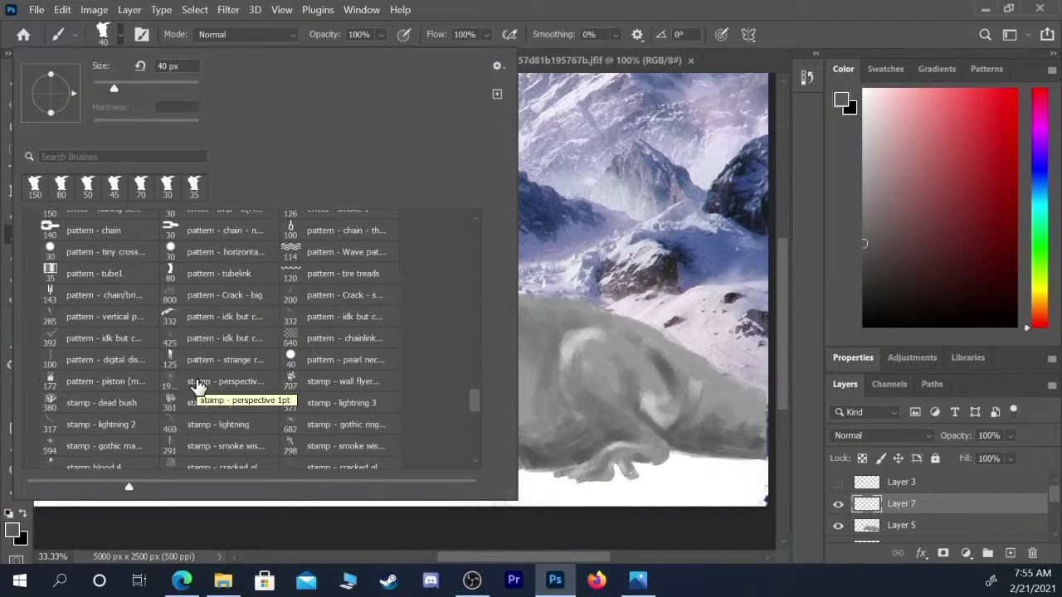
pyautogui.scroll(-3, 197, 386)
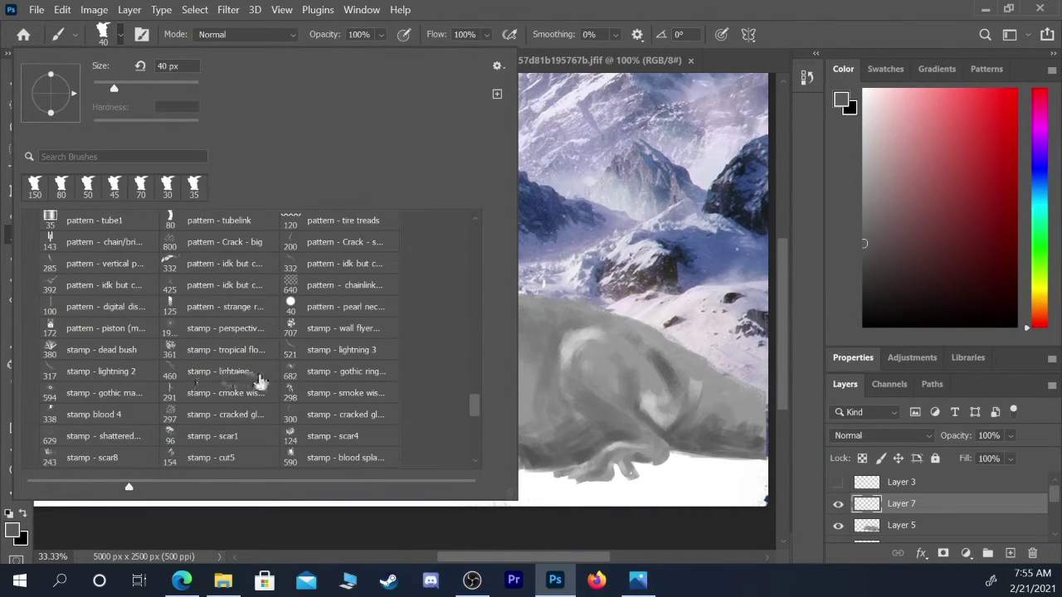
pyautogui.scroll(-10, 299, 394)
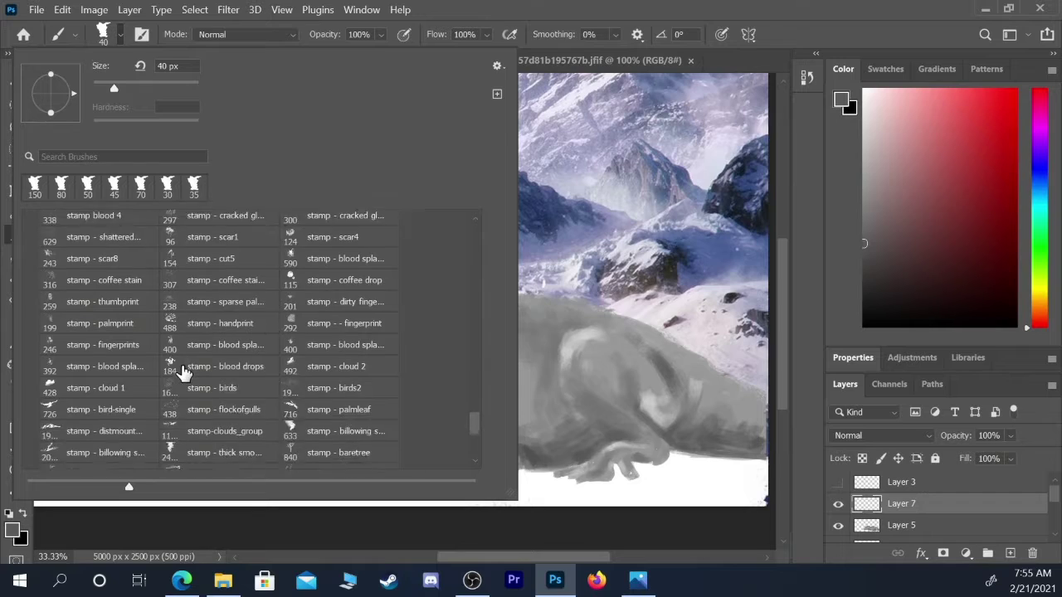
pyautogui.scroll(-10, 142, 379)
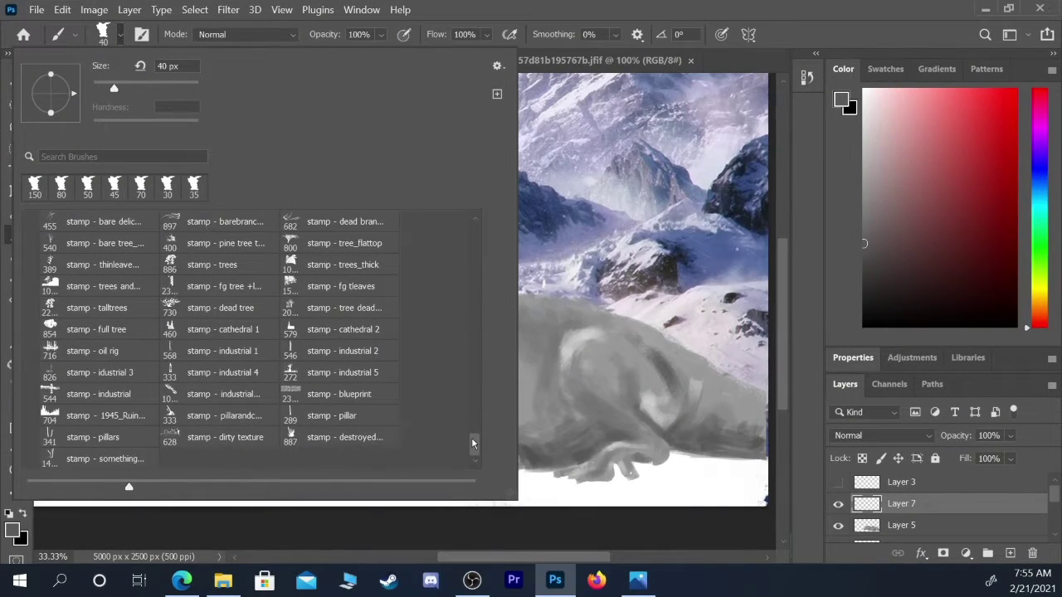
# - Look through the houstonsharp_brushes copy set from its hard round brushes to its texture brushes for a fur brush
pyautogui.moveTo(473, 444); pyautogui.dragTo(475, 249)
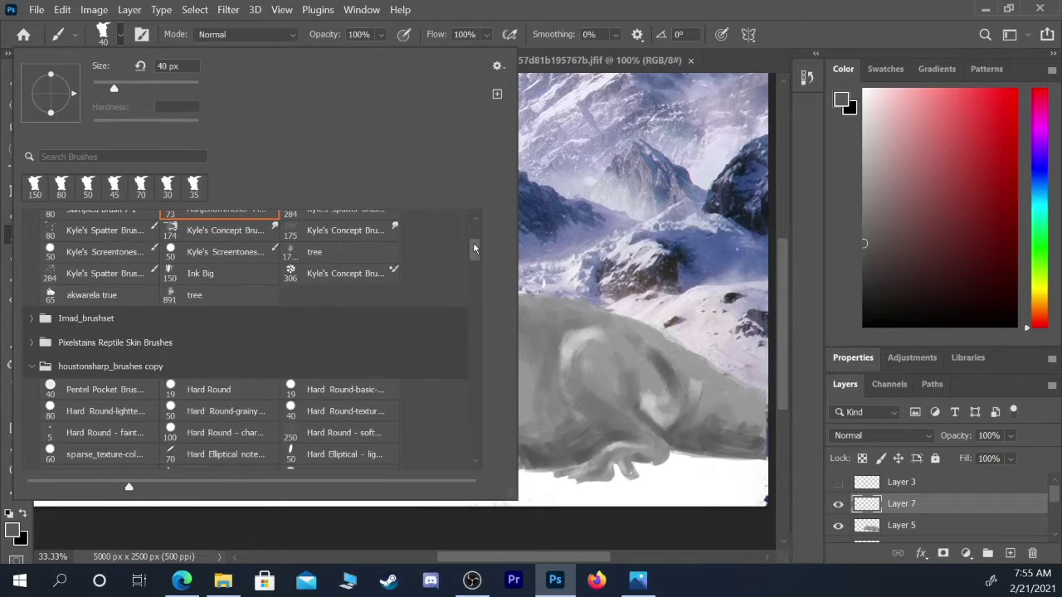
pyautogui.scroll(3, 304, 356)
pyautogui.scroll(-4, 287, 355)
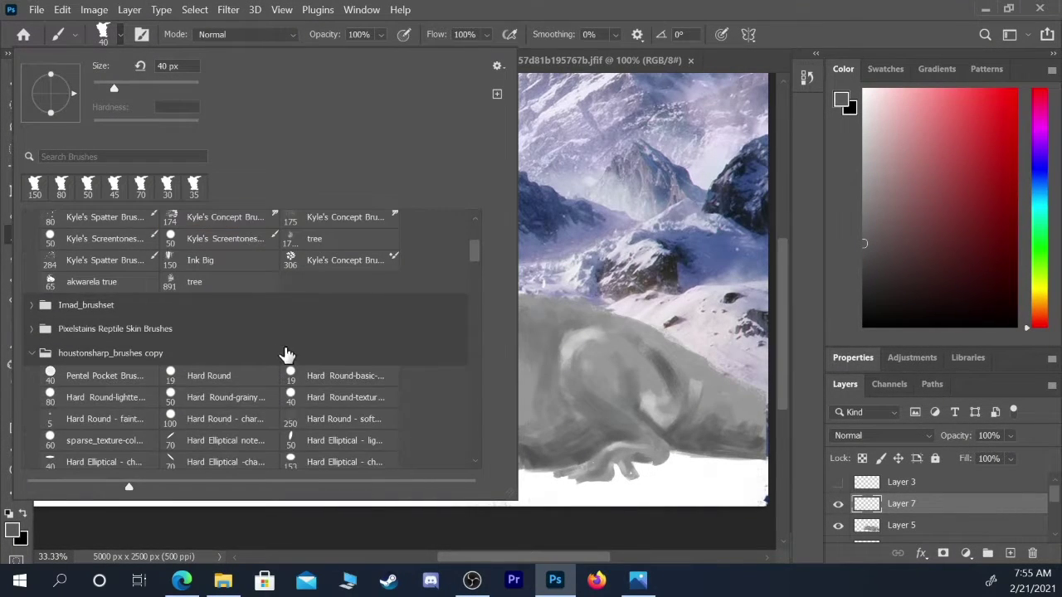
pyautogui.scroll(-4, 249, 366)
pyautogui.scroll(-3, 224, 375)
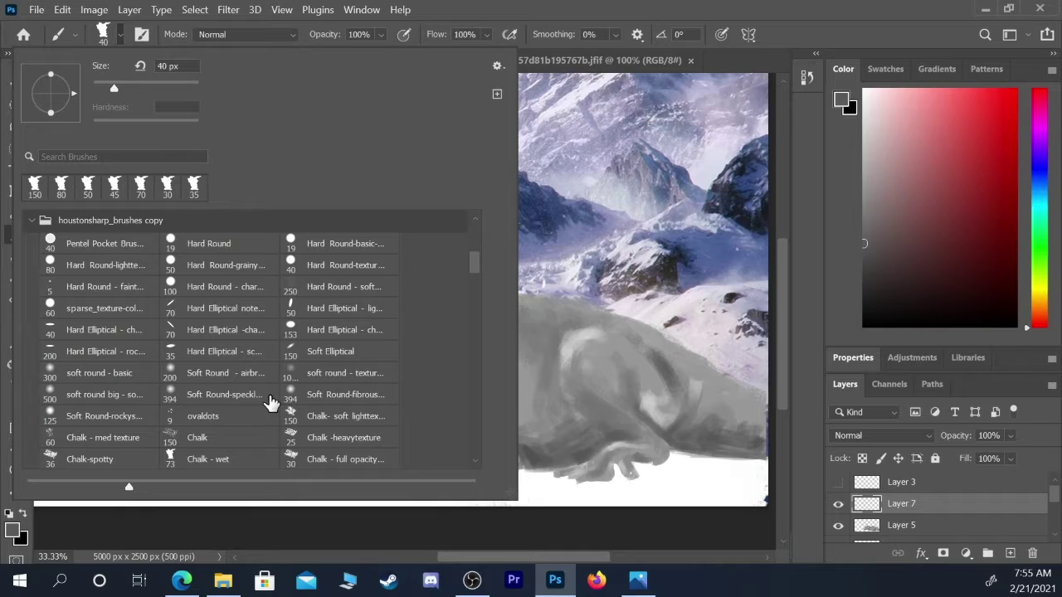
pyautogui.scroll(-3, 261, 405)
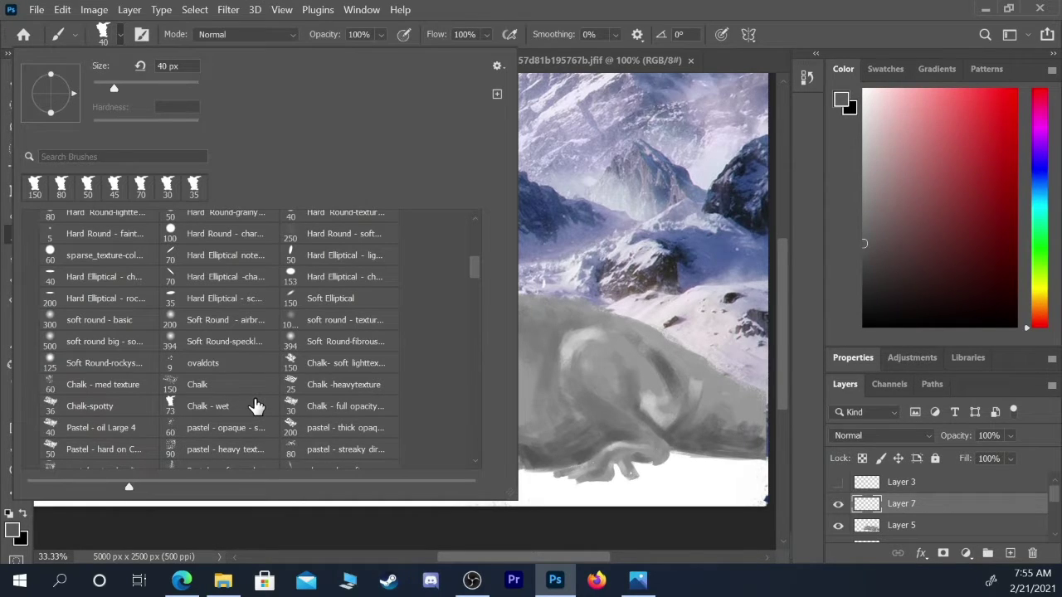
pyautogui.scroll(-2, 255, 406)
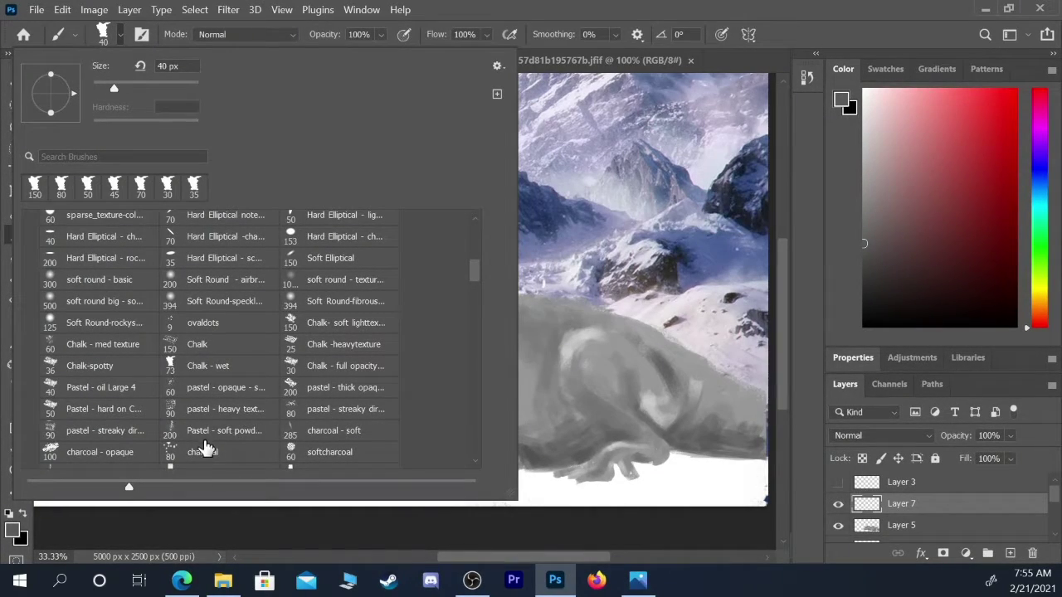
pyautogui.scroll(-1, 224, 449)
pyautogui.scroll(-3, 235, 447)
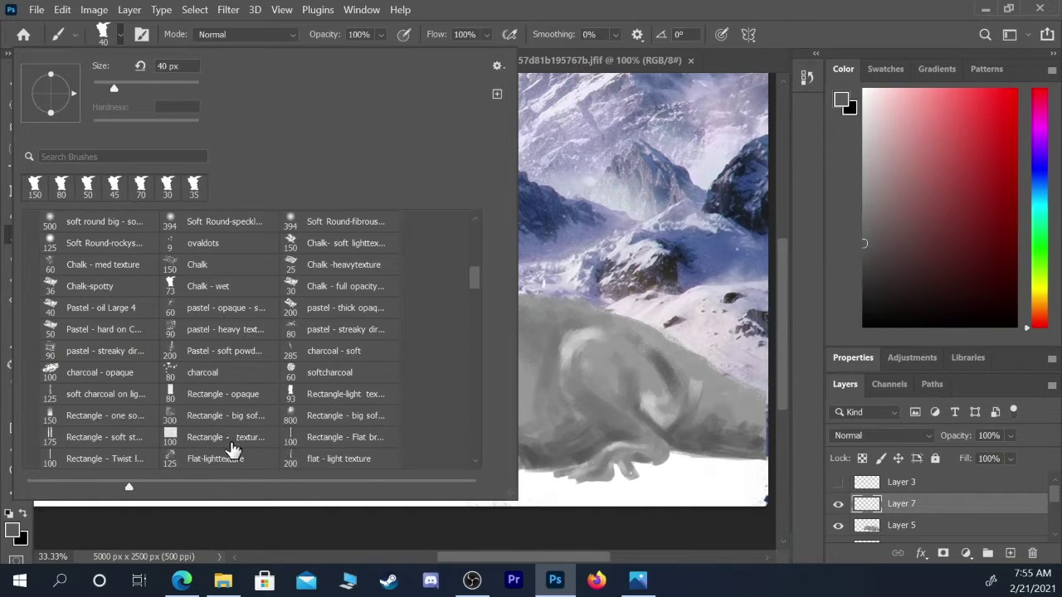
pyautogui.scroll(-2, 237, 425)
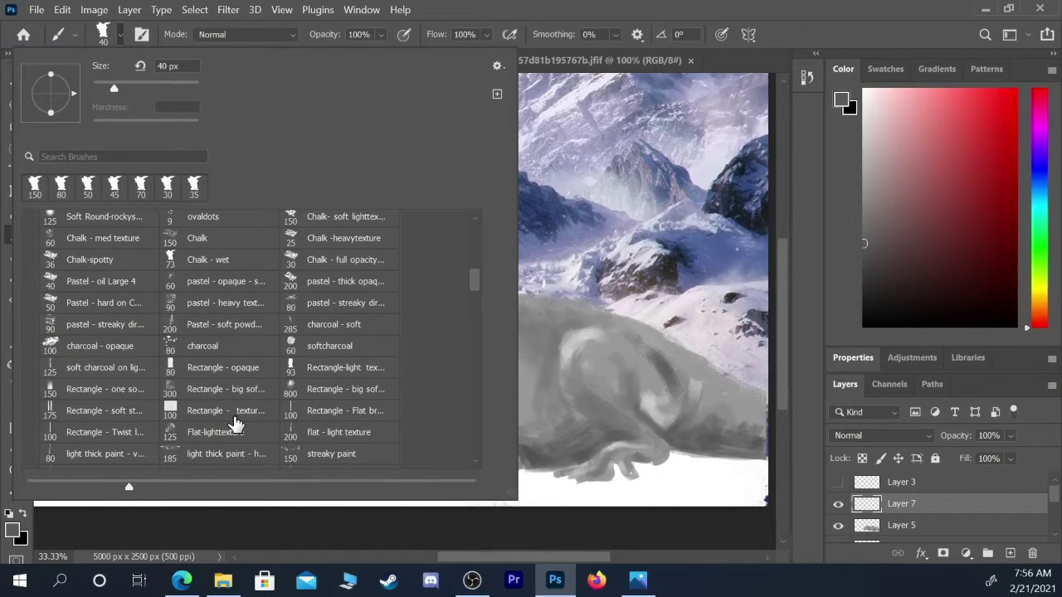
pyautogui.scroll(-2, 236, 426)
pyautogui.scroll(-2, 242, 429)
pyautogui.scroll(-2, 239, 430)
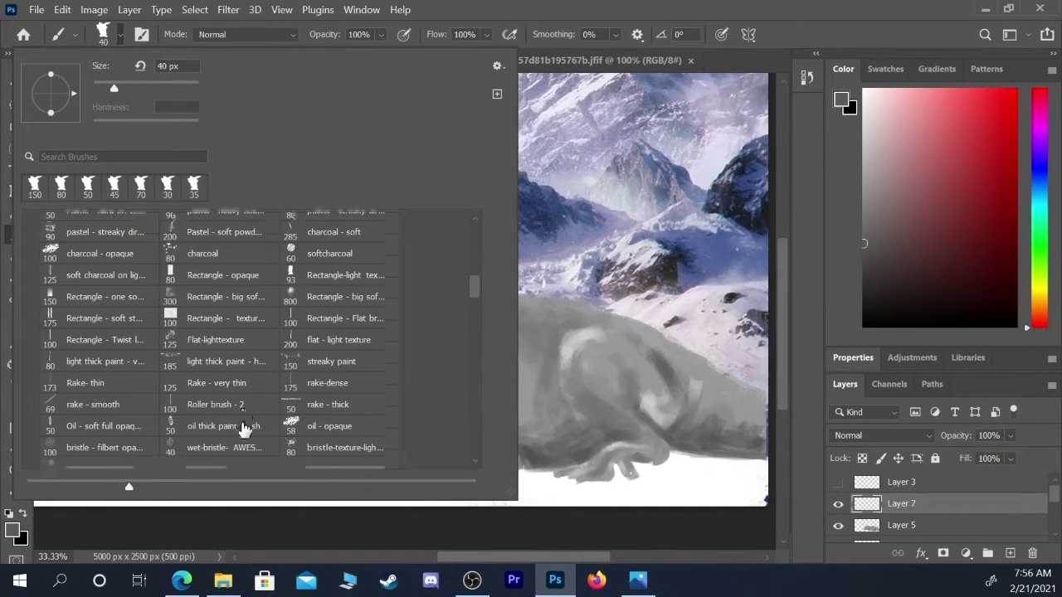
pyautogui.scroll(-2, 231, 431)
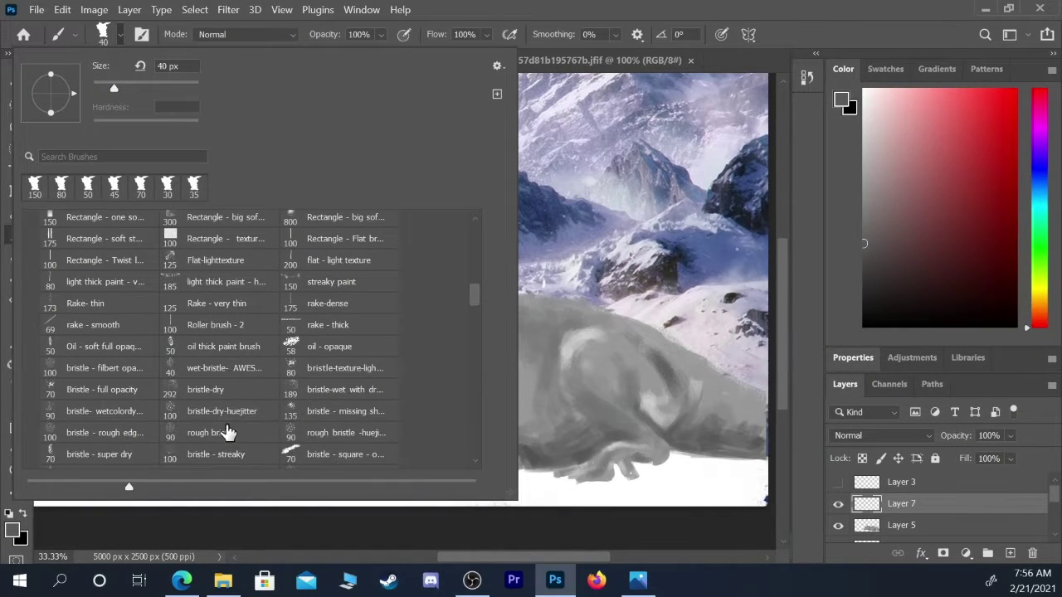
pyautogui.scroll(-2, 227, 431)
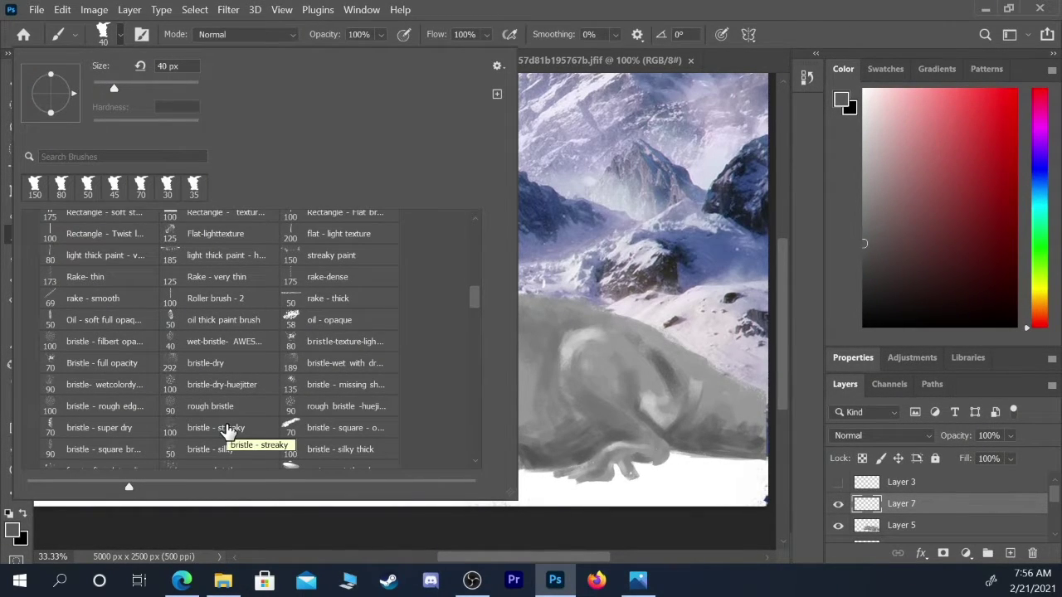
pyautogui.scroll(-4, 230, 433)
pyautogui.scroll(-1, 235, 435)
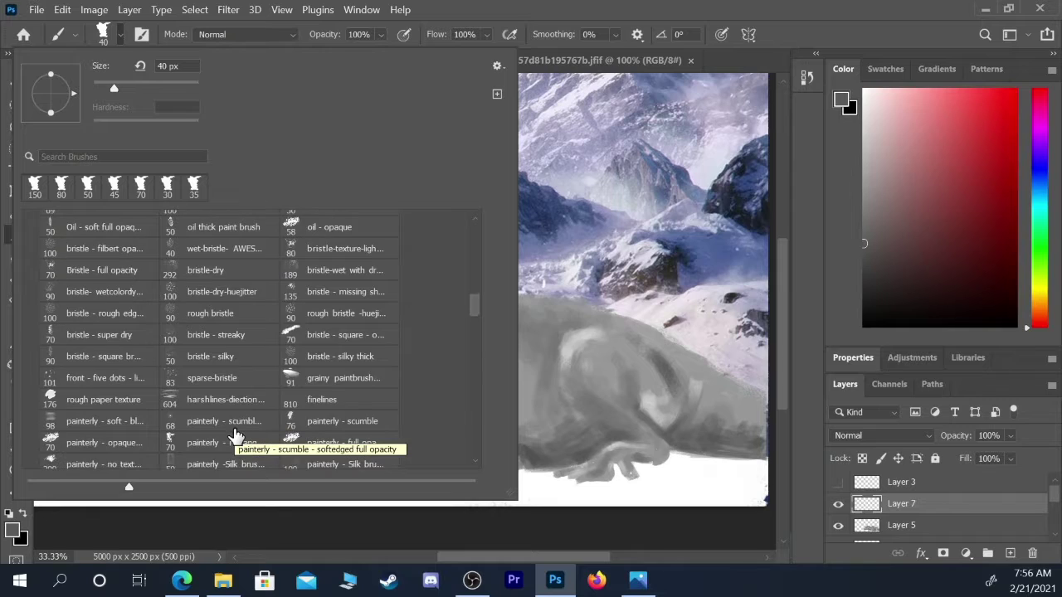
pyautogui.scroll(-4, 236, 436)
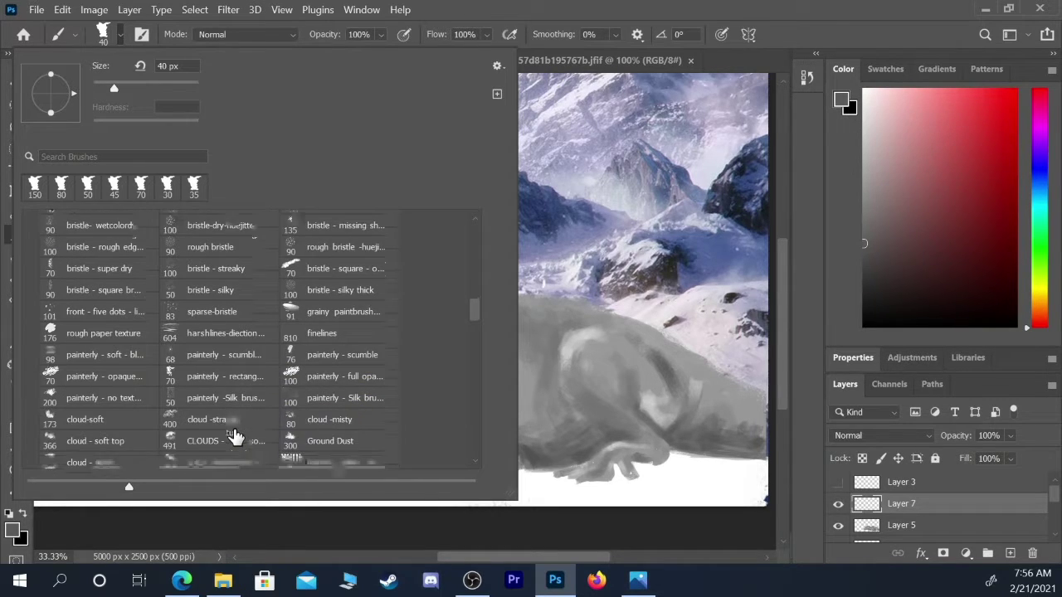
pyautogui.scroll(-3, 249, 436)
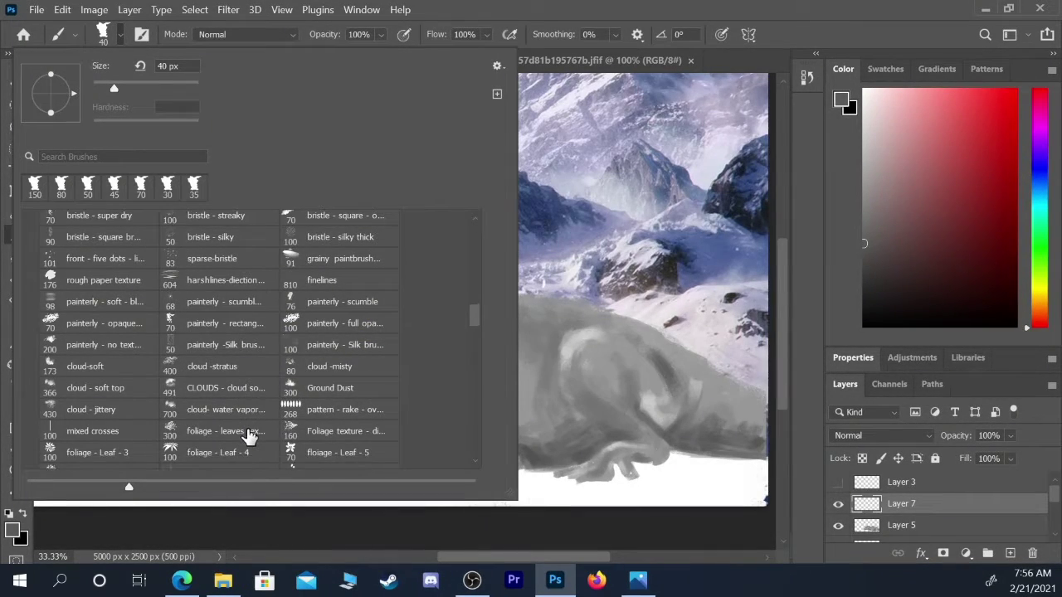
pyautogui.scroll(-1, 249, 436)
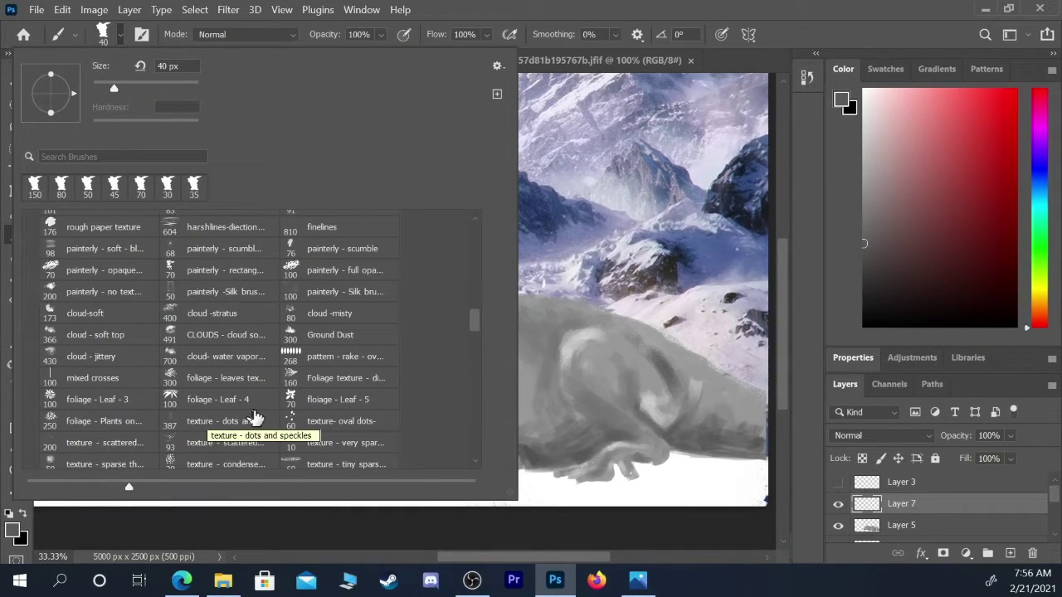
pyautogui.scroll(-3, 253, 417)
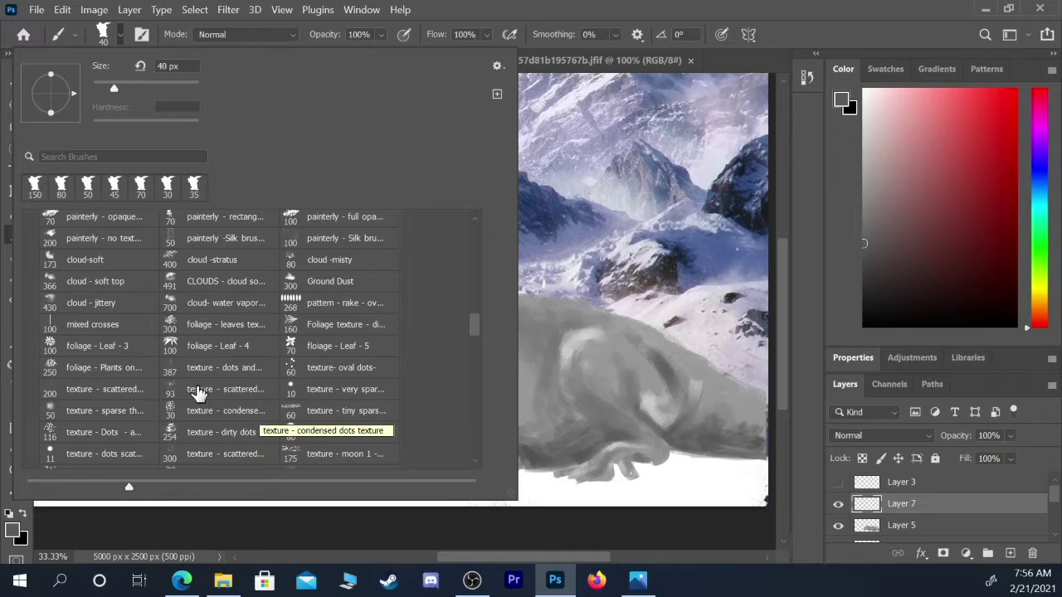
pyautogui.scroll(-3, 114, 396)
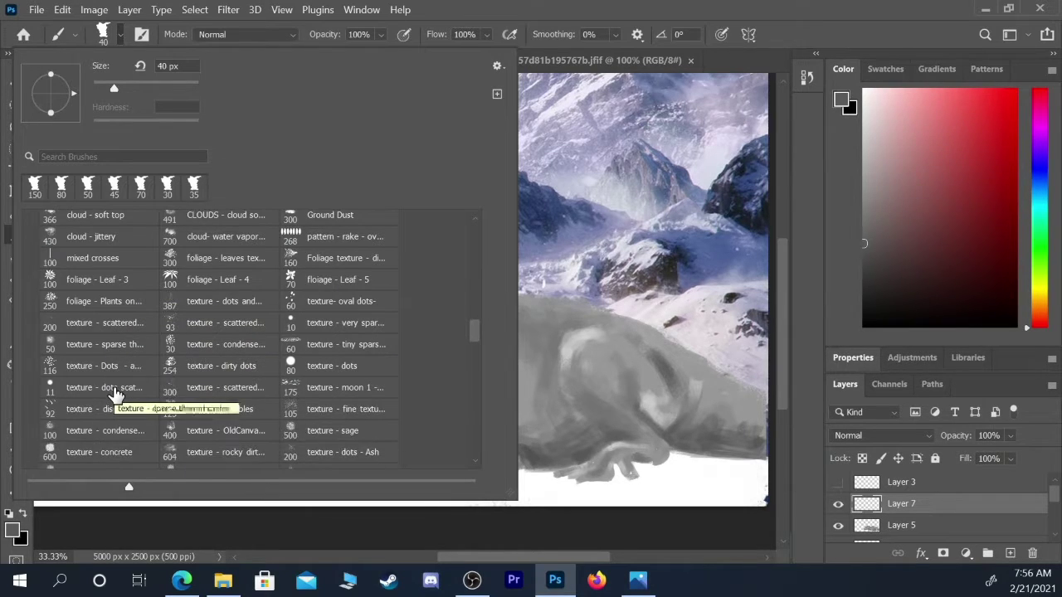
pyautogui.scroll(-3, 108, 403)
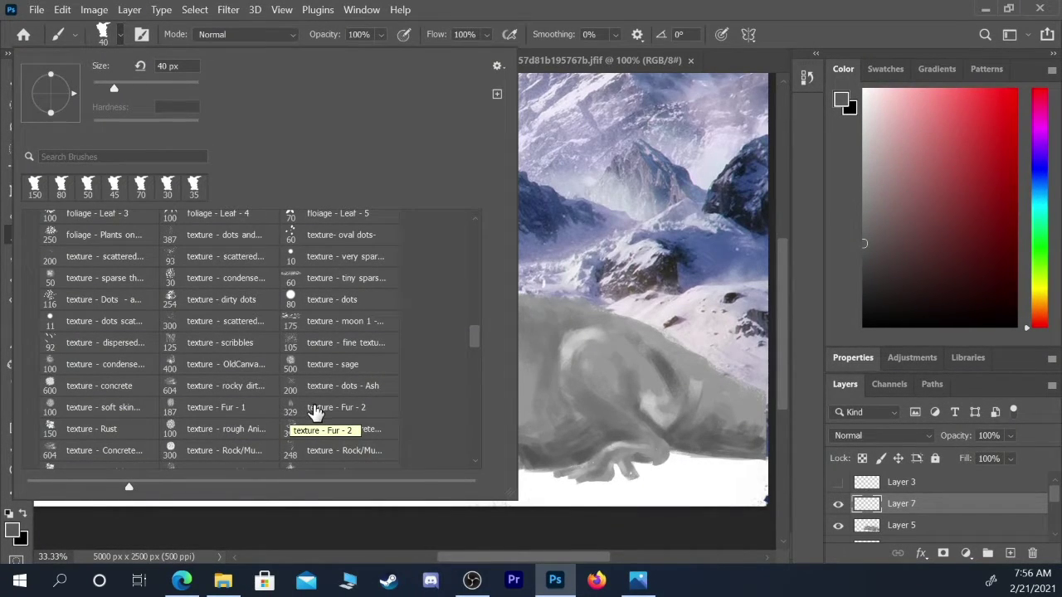
# - Move the "texture - Fur - 2" brush out of its set to just after the tree brush above Imad_brushset, and select it
pyautogui.moveTo(315, 412)
pyautogui.mouseDown()
pyautogui.moveTo(302, 312)
pyautogui.moveTo(275, 332)
pyautogui.moveTo(209, 310)
pyautogui.moveTo(284, 287)
pyautogui.moveTo(286, 268)
pyautogui.mouseUp()
pyautogui.scroll(10, 302, 314)
pyautogui.scroll(10, 302, 314)
pyautogui.scroll(5, 209, 310)
pyautogui.click(316, 276)
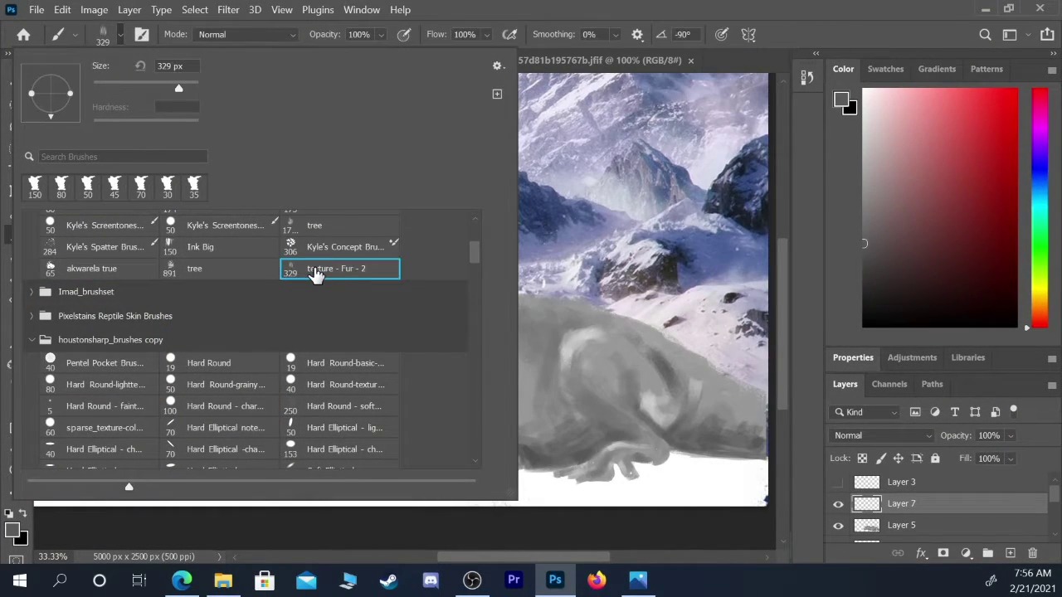
pyautogui.click(577, 19)
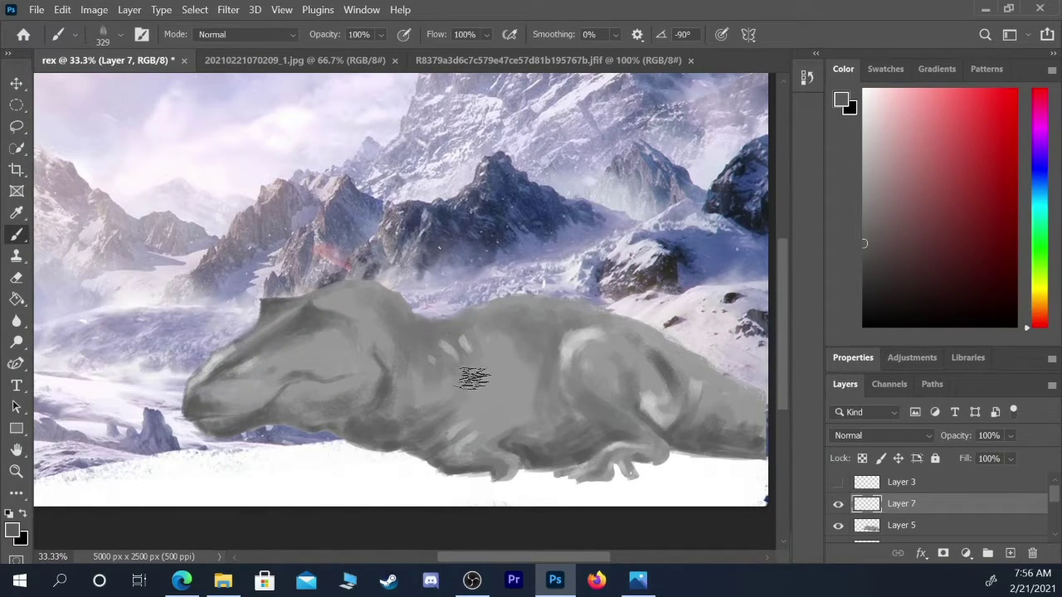
# - Choose a light grey foreground colour and set the fur brush size to 250
pyautogui.click(864, 150)
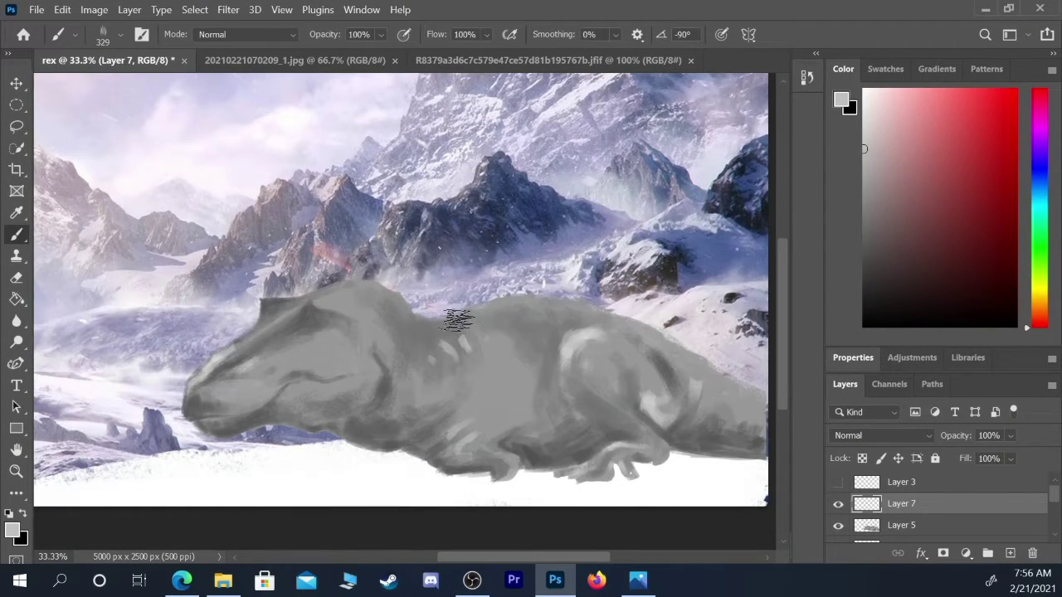
pyautogui.press('[')
pyautogui.press('[')
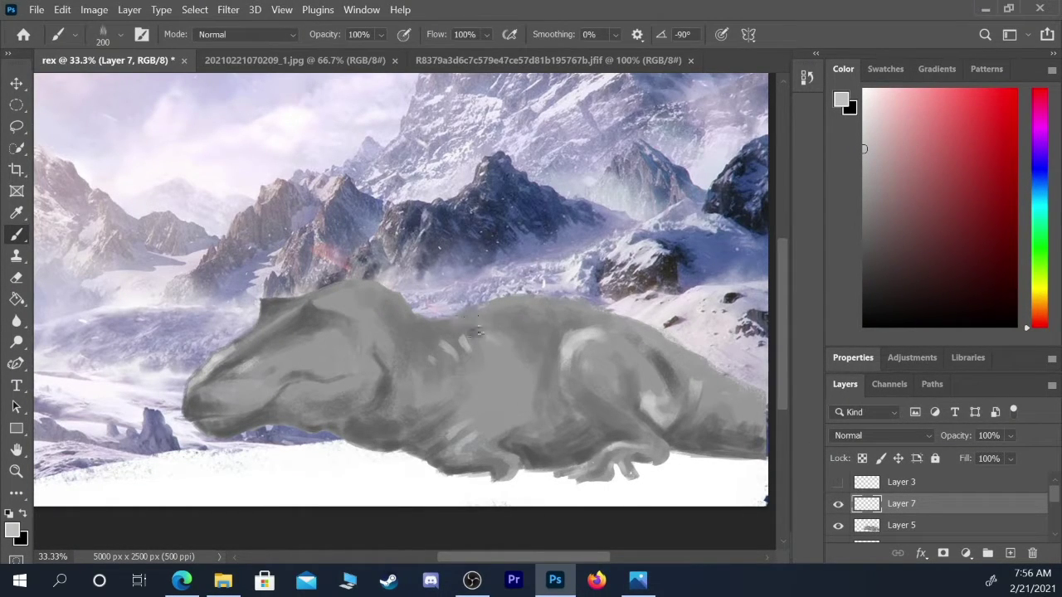
pyautogui.press(']')
pyautogui.press(']')
pyautogui.press(']')
pyautogui.press(']')
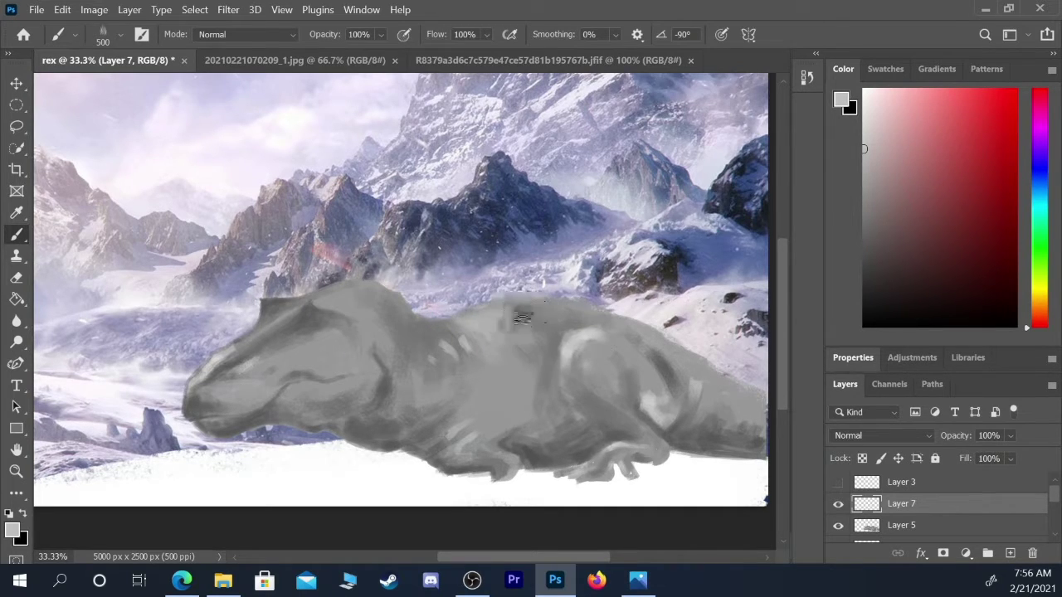
pyautogui.press('[')
pyautogui.press('[')
pyautogui.press('[')
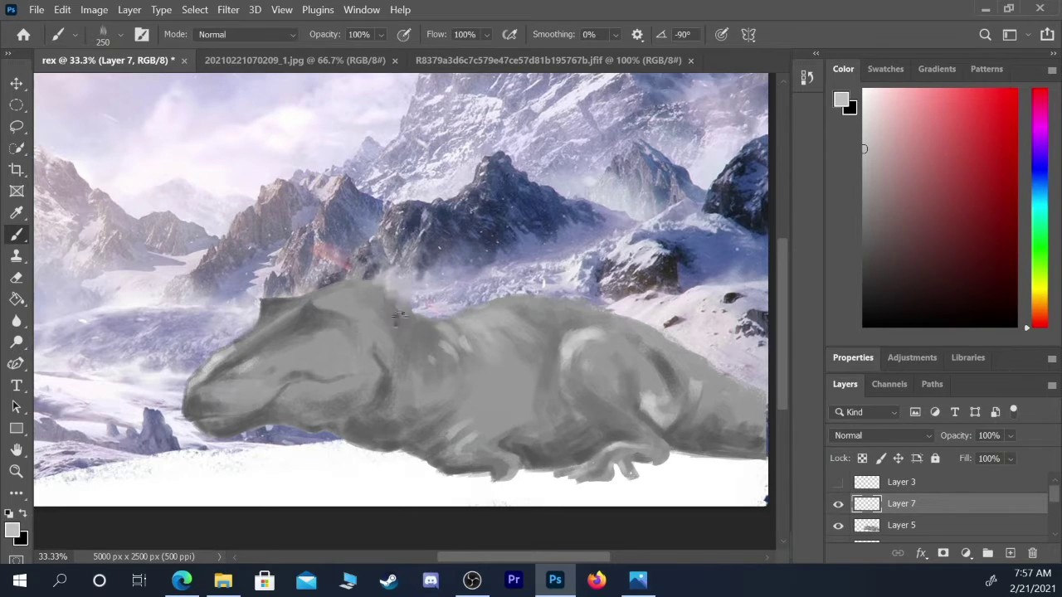
# - Paint light grey fur over the dinosaur's neck, shoulder and chest with the fur brush at sizes such as 250, 300 and 200
pyautogui.moveTo(398, 316)
pyautogui.mouseDown()
pyautogui.moveTo(377, 299)
pyautogui.moveTo(388, 337)
pyautogui.moveTo(365, 297)
pyautogui.moveTo(404, 372)
pyautogui.moveTo(415, 325)
pyautogui.moveTo(404, 351)
pyautogui.moveTo(404, 308)
pyautogui.moveTo(432, 329)
pyautogui.moveTo(446, 366)
pyautogui.moveTo(426, 350)
pyautogui.moveTo(424, 364)
pyautogui.moveTo(402, 339)
pyautogui.moveTo(416, 388)
pyautogui.moveTo(356, 289)
pyautogui.moveTo(467, 395)
pyautogui.moveTo(469, 380)
pyautogui.moveTo(454, 423)
pyautogui.moveTo(434, 421)
pyautogui.moveTo(451, 426)
pyautogui.moveTo(431, 422)
pyautogui.moveTo(446, 446)
pyautogui.mouseUp()
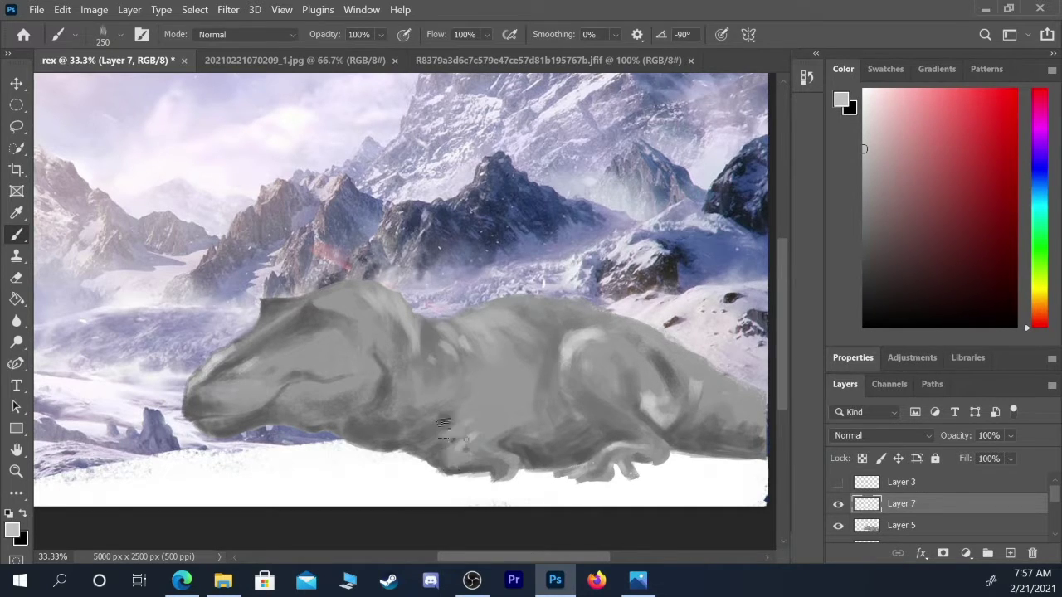
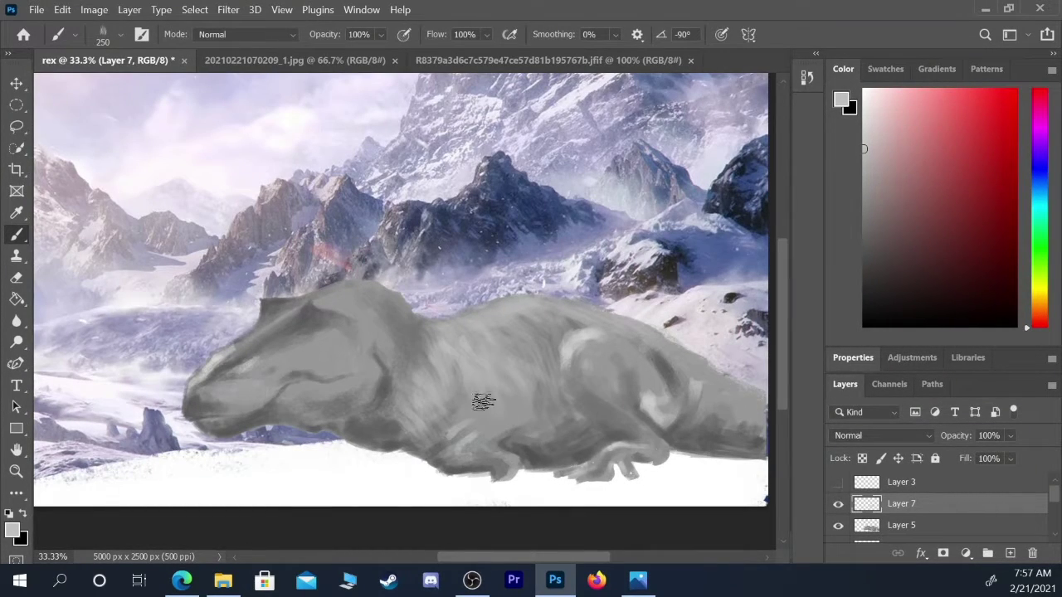
pyautogui.press(']')
pyautogui.press(']')
pyautogui.press(']')
pyautogui.press(']')
pyautogui.press('[')
pyautogui.press('[')
pyautogui.press('[')
pyautogui.press('[')
pyautogui.press('[')
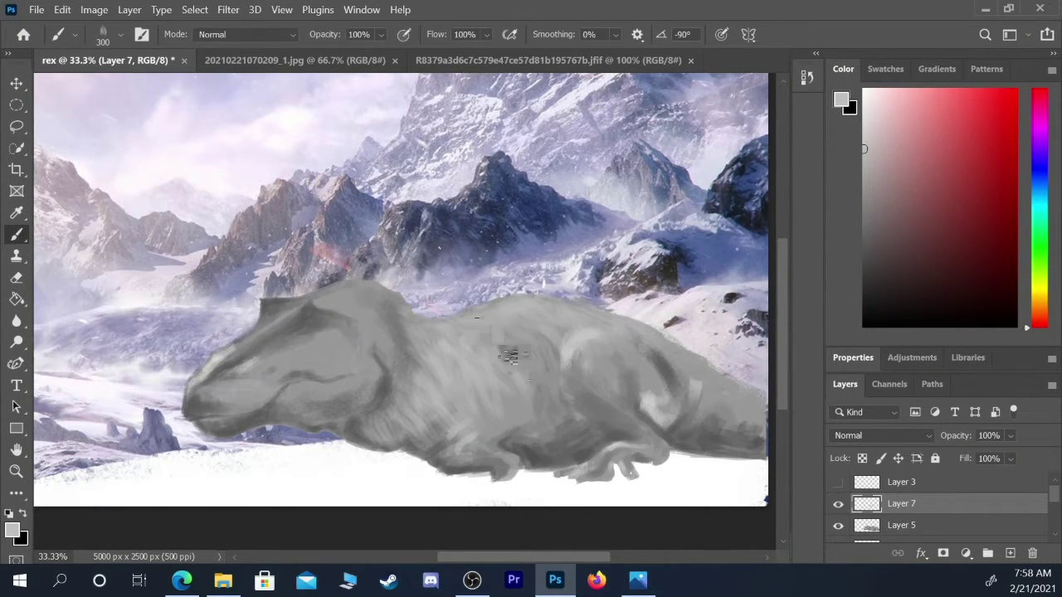
pyautogui.press('[')
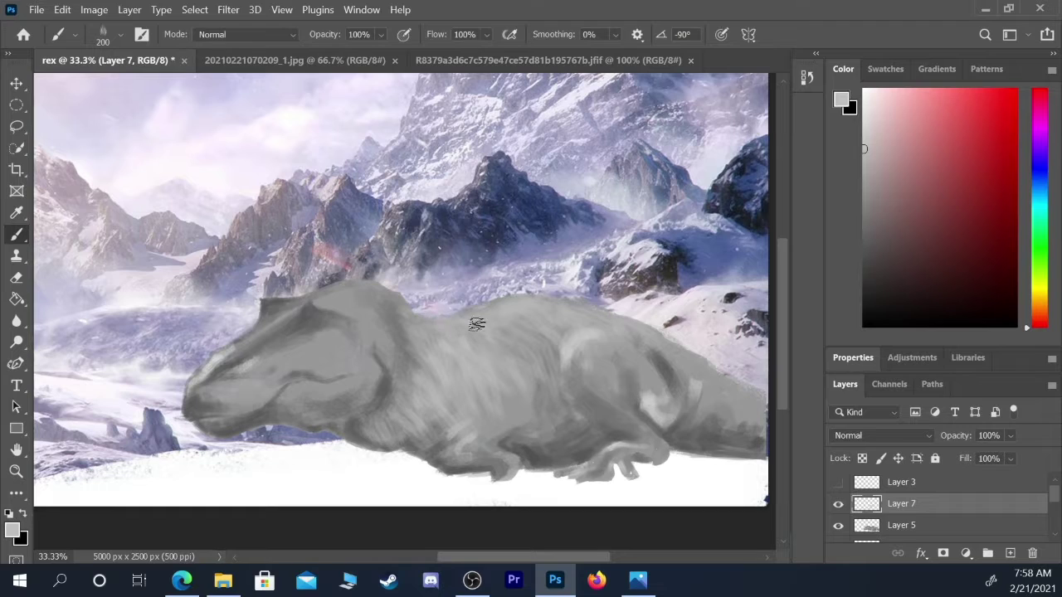
# - Continue the light grey fur along the back, over the hip and down the tail, varying the brush size between 200 and 500
pyautogui.press(']')
pyautogui.press(']')
pyautogui.press(']')
pyautogui.press(']')
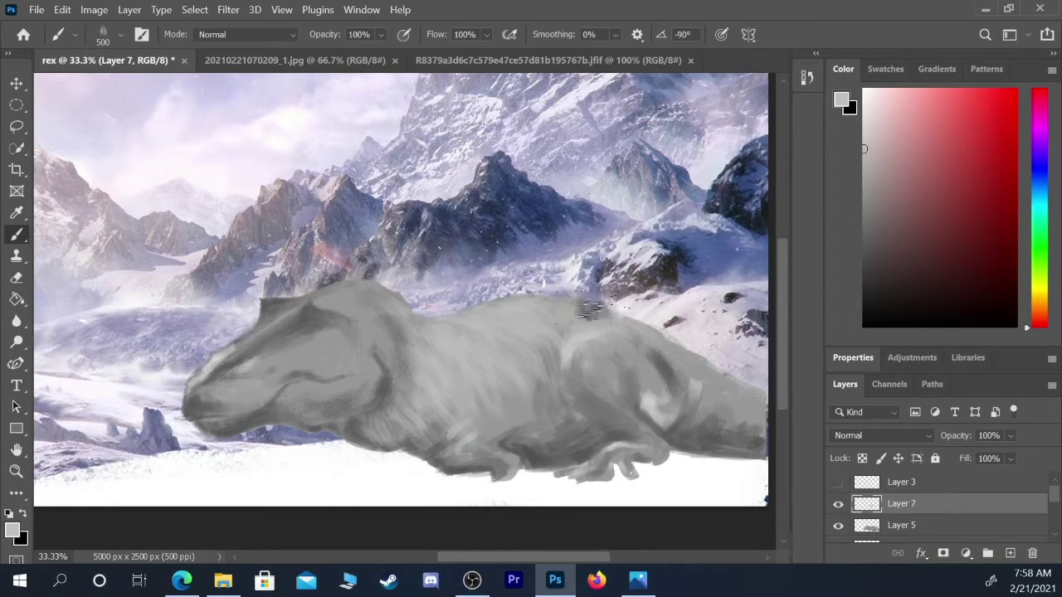
pyautogui.press('[')
pyautogui.press('[')
pyautogui.press('[')
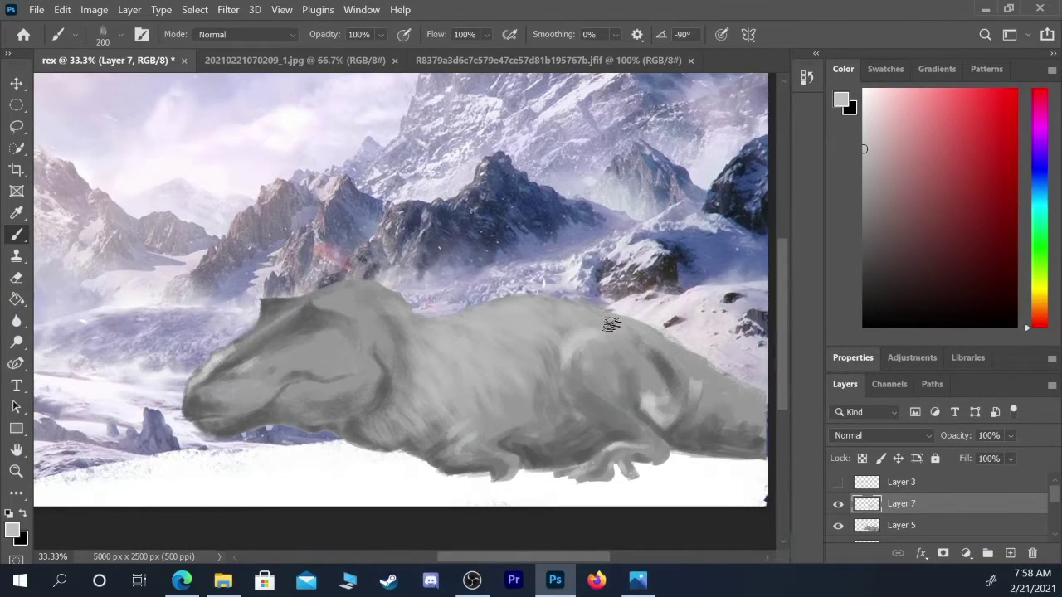
pyautogui.press(']')
pyautogui.press(']')
pyautogui.press(']')
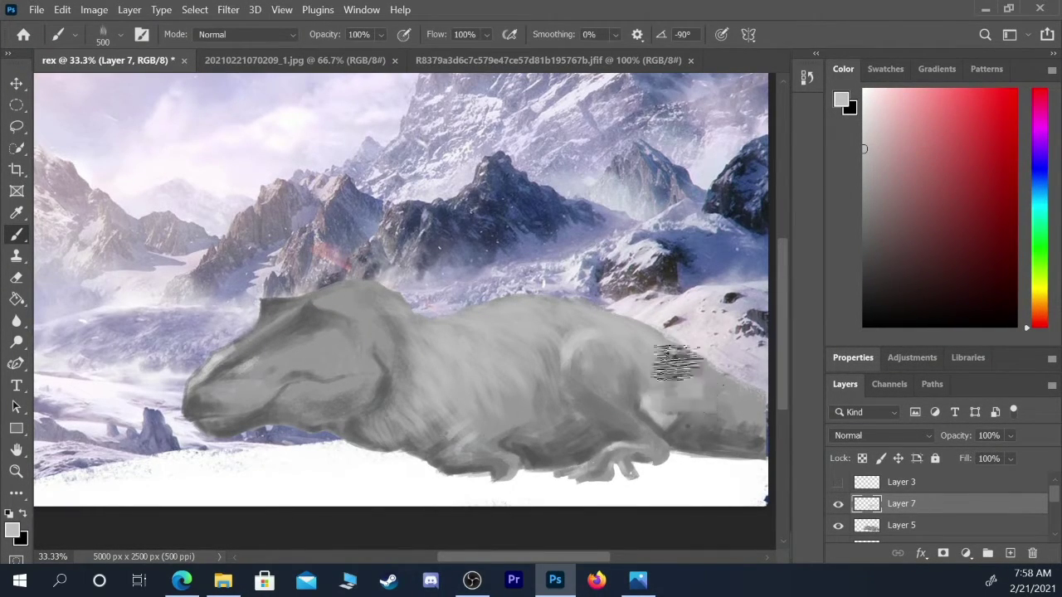
pyautogui.press('[')
pyautogui.press('[')
pyautogui.press('[')
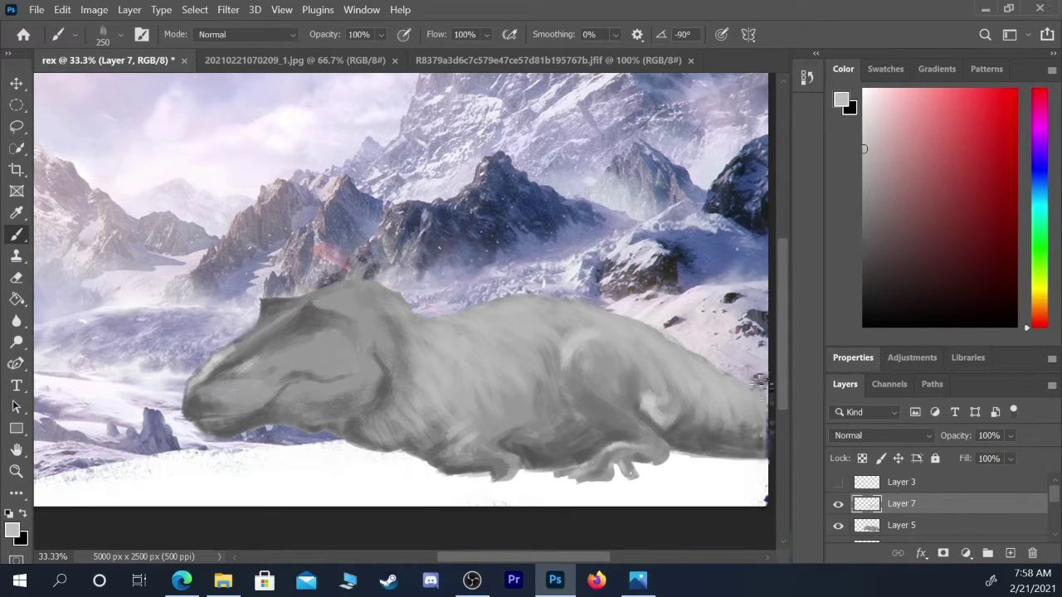
# - Erase the fur that overlaps the back of the head and upper neck, using eraser sizes 250 and 175
pyautogui.press('e')
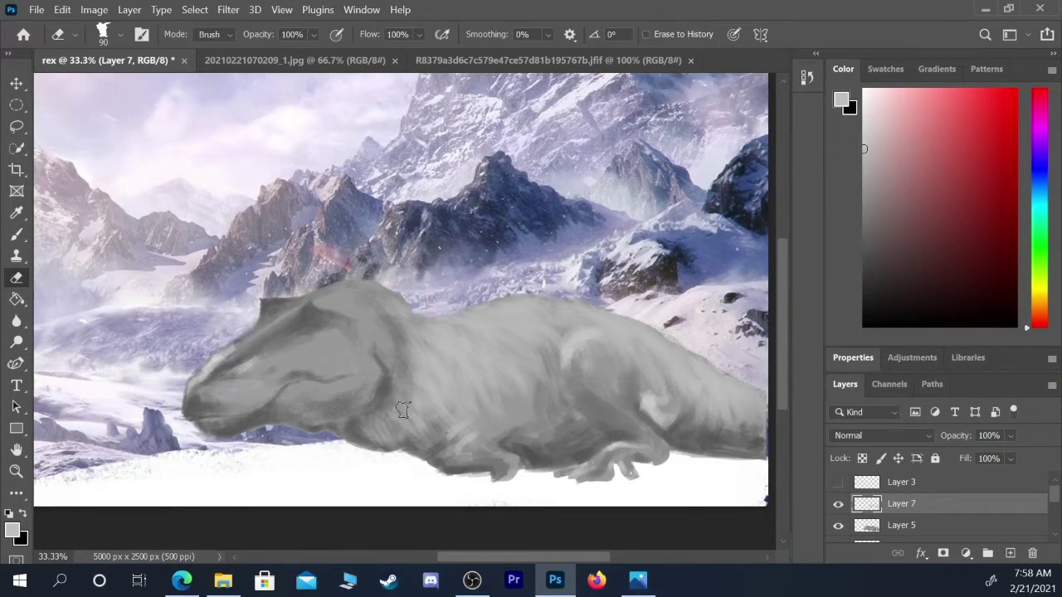
pyautogui.press(']')
pyautogui.press(']')
pyautogui.press(']')
pyautogui.press(']')
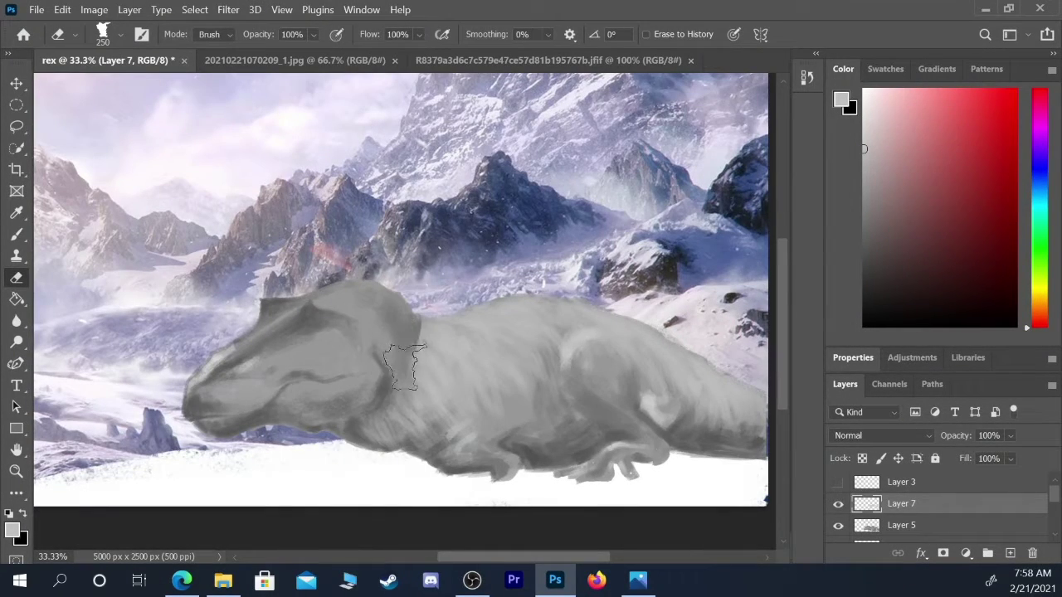
pyautogui.moveTo(403, 322); pyautogui.dragTo(400, 406)
pyautogui.press('[')
pyautogui.press('[')
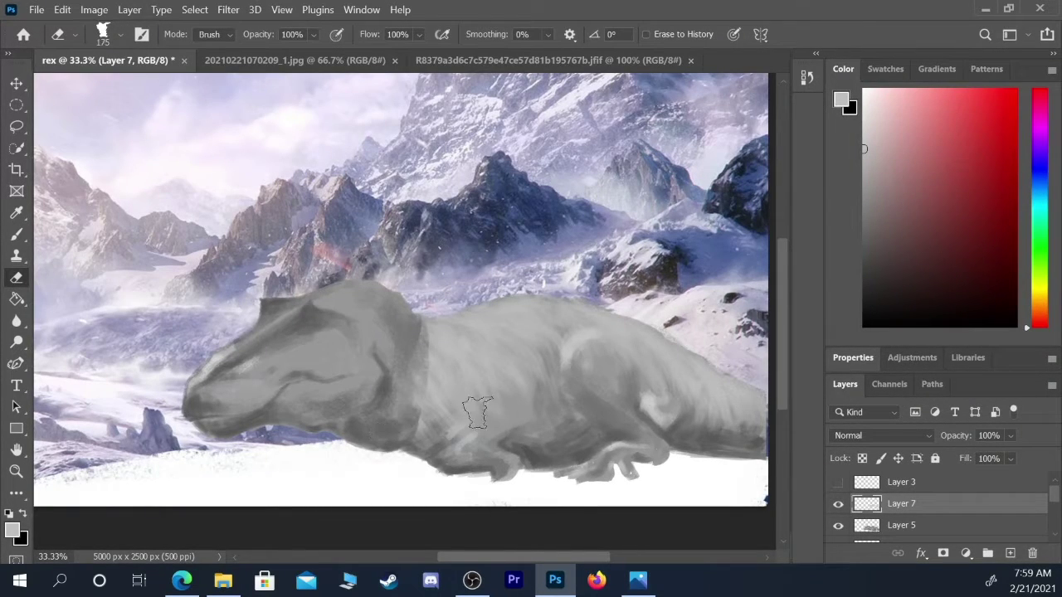
# - Add medium grey fur strokes from the neck along the body at brush size 300, and clean the back's outline with an 80-size eraser
pyautogui.press('b')
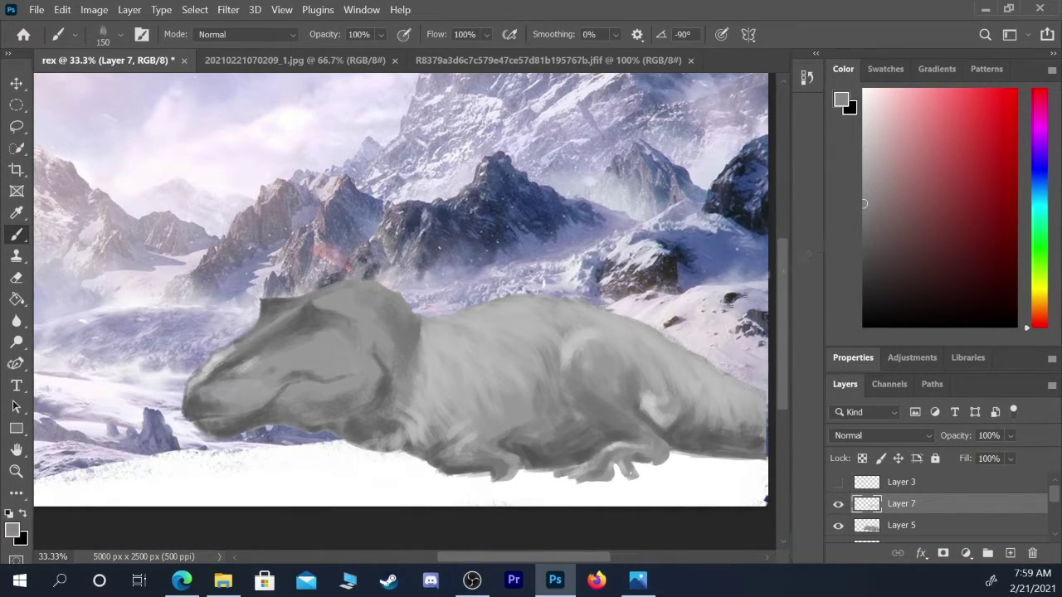
pyautogui.press(']')
pyautogui.press(']')
pyautogui.press('[')
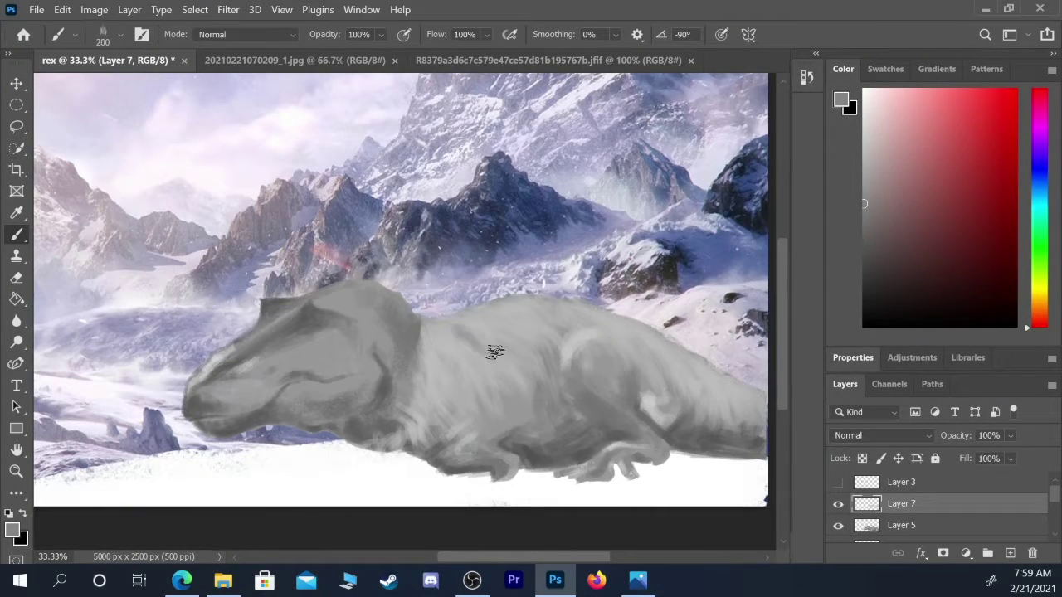
pyautogui.press(']')
pyautogui.press(']')
pyautogui.press(']')
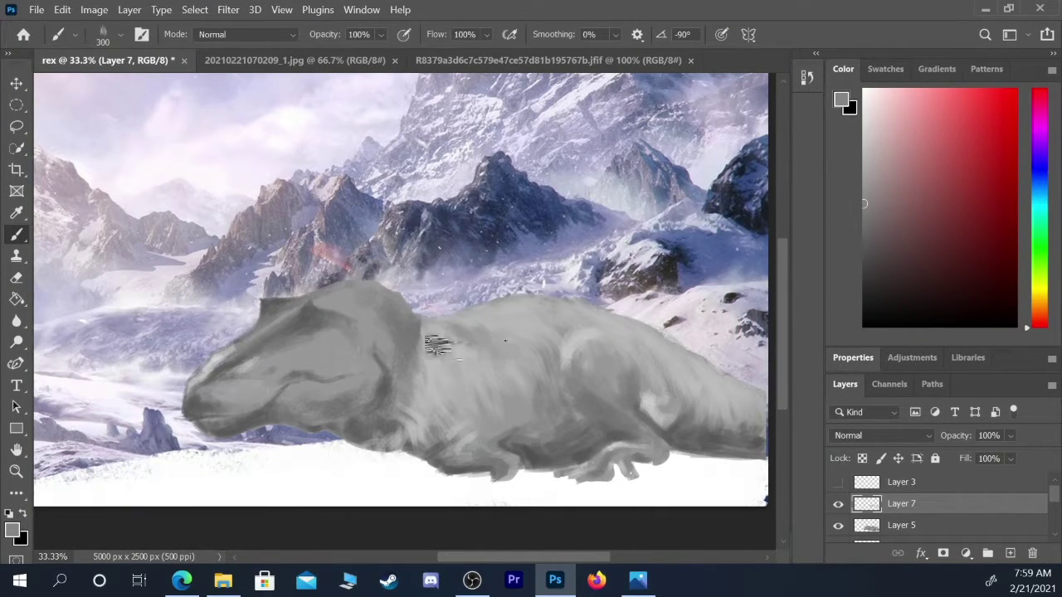
pyautogui.moveTo(472, 356)
pyautogui.mouseDown()
pyautogui.moveTo(473, 390)
pyautogui.moveTo(494, 365)
pyautogui.moveTo(468, 320)
pyautogui.moveTo(535, 337)
pyautogui.moveTo(547, 311)
pyautogui.moveTo(679, 315)
pyautogui.moveTo(571, 315)
pyautogui.moveTo(721, 405)
pyautogui.moveTo(759, 368)
pyautogui.moveTo(681, 412)
pyautogui.moveTo(441, 331)
pyautogui.moveTo(562, 387)
pyautogui.moveTo(754, 400)
pyautogui.mouseUp()
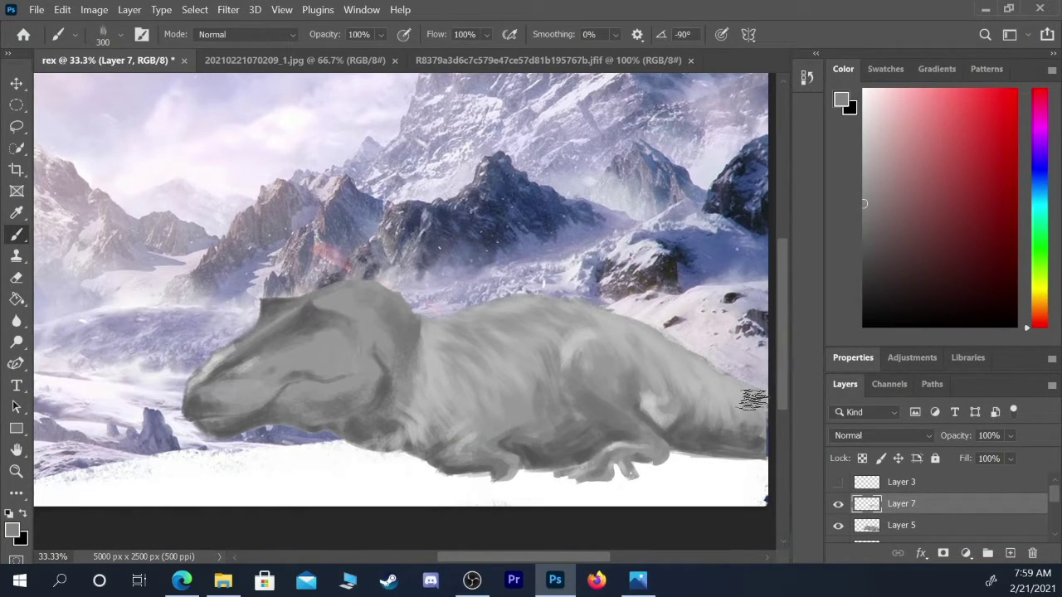
pyautogui.press('e')
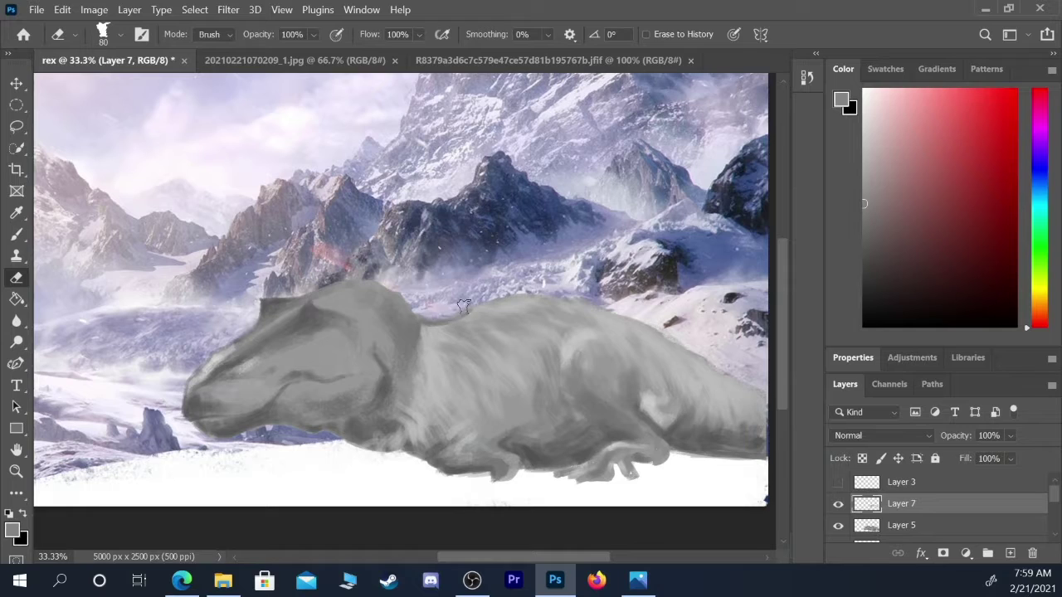
pyautogui.press('b')
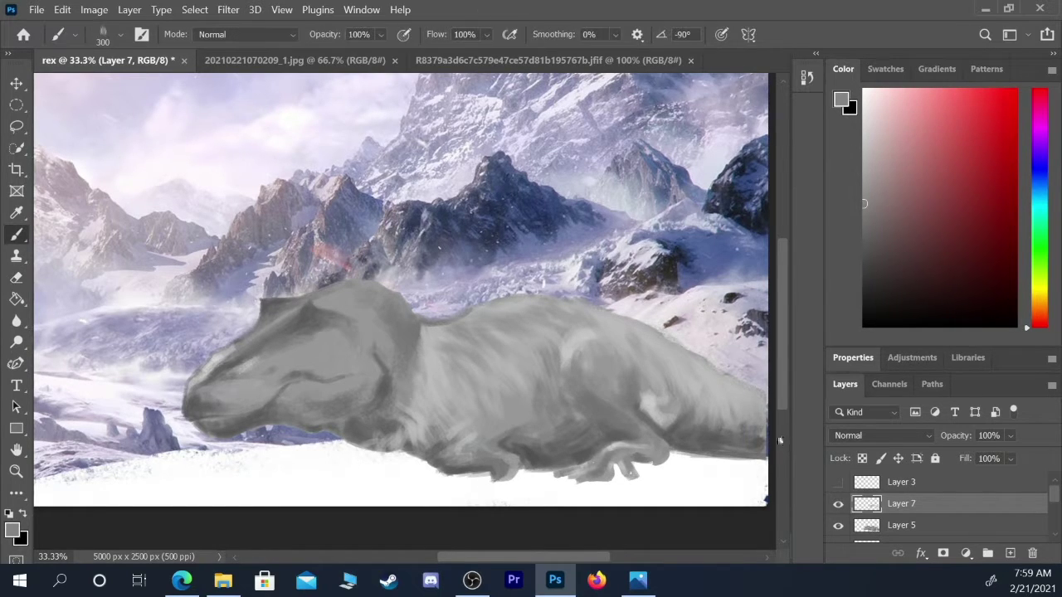
# - Layer fur strokes over the torso with a sampled light grey at sizes 175 and 90, and with a darker grey at size 250
pyautogui.press('[')
pyautogui.press('[')
pyautogui.press('[')
pyautogui.press('[')
pyautogui.keyDown('alt'); pyautogui.click(428, 329); pyautogui.keyUp('alt')
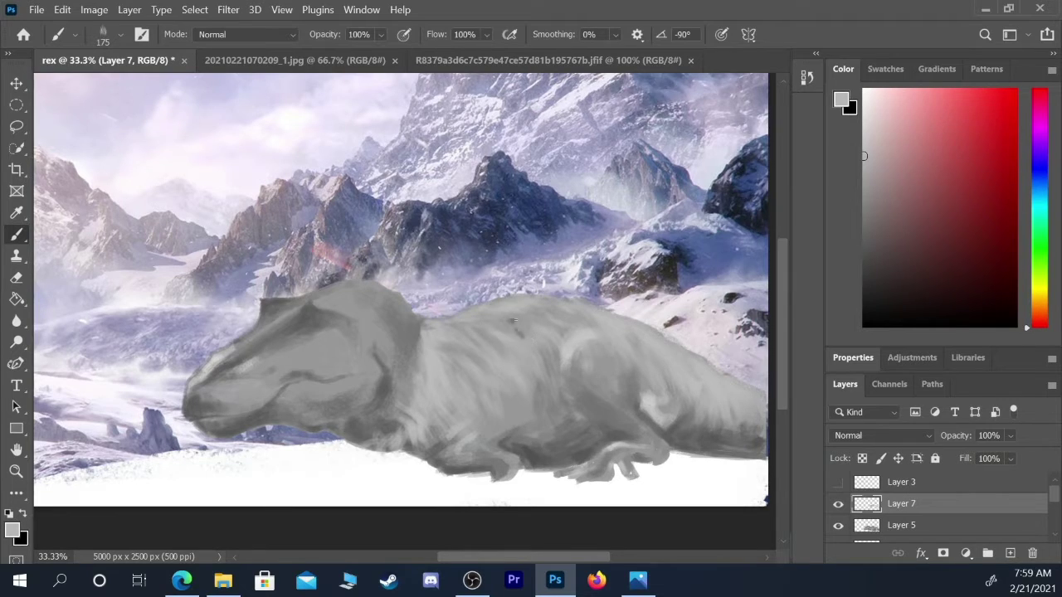
pyautogui.press('[')
pyautogui.press('[')
pyautogui.press('[')
pyautogui.press('[')
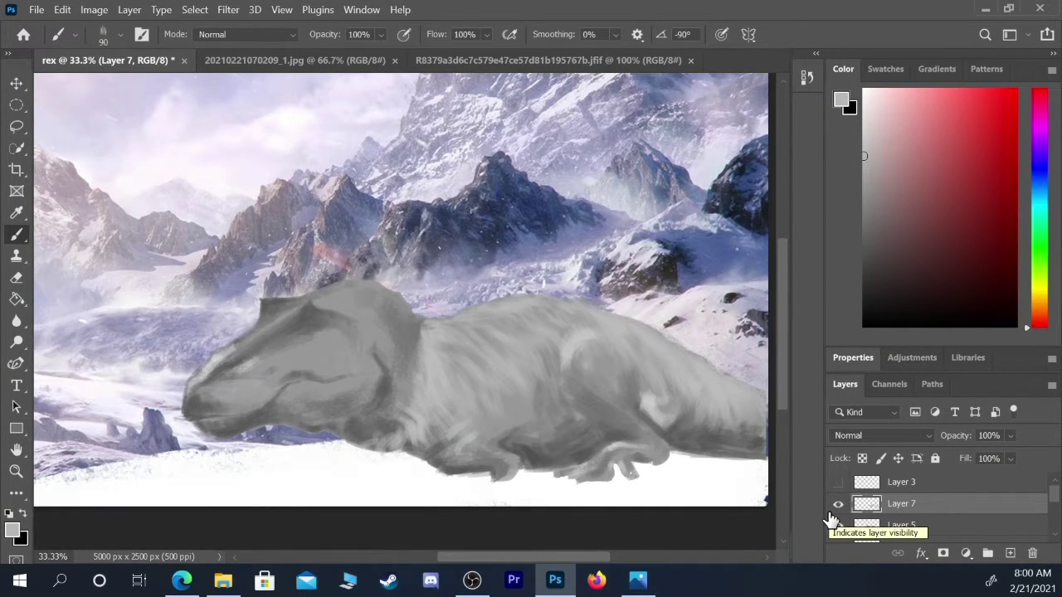
pyautogui.click(864, 233)
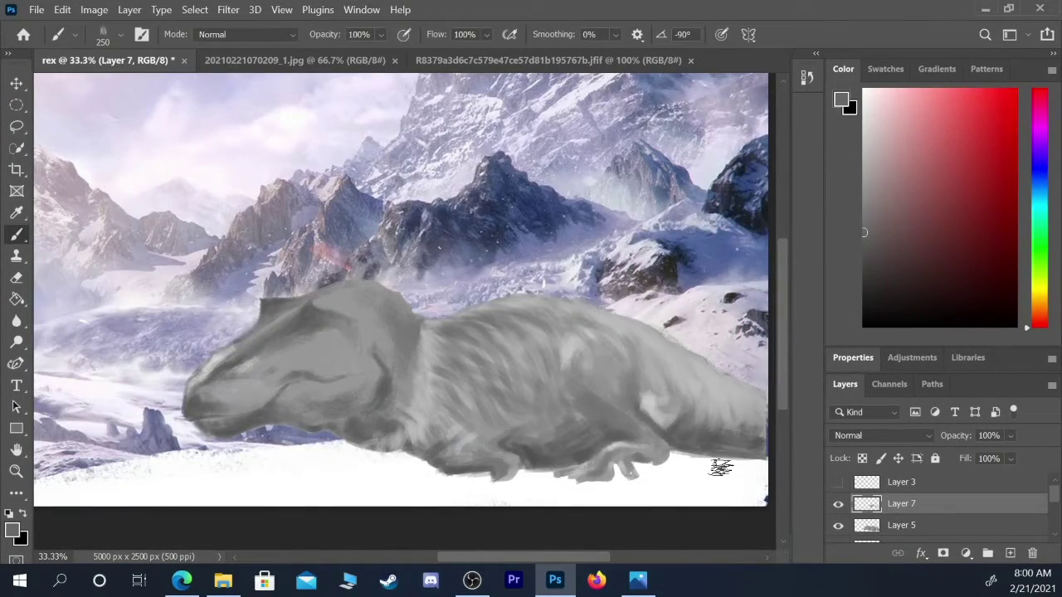
# - With white as the foreground colour, select Layer 5 and switch to the "Aufgenommener Pi..." special effects brush at size 40
pyautogui.click(864, 93)
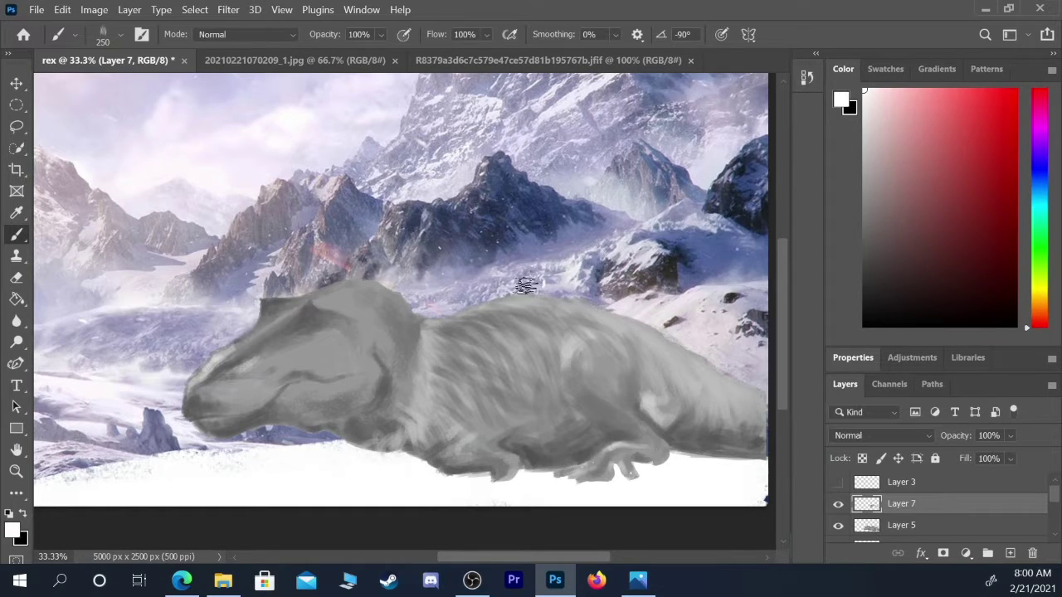
pyautogui.press('[')
pyautogui.press('[')
pyautogui.scroll(-1, 1037, 503)
pyautogui.click(972, 502)
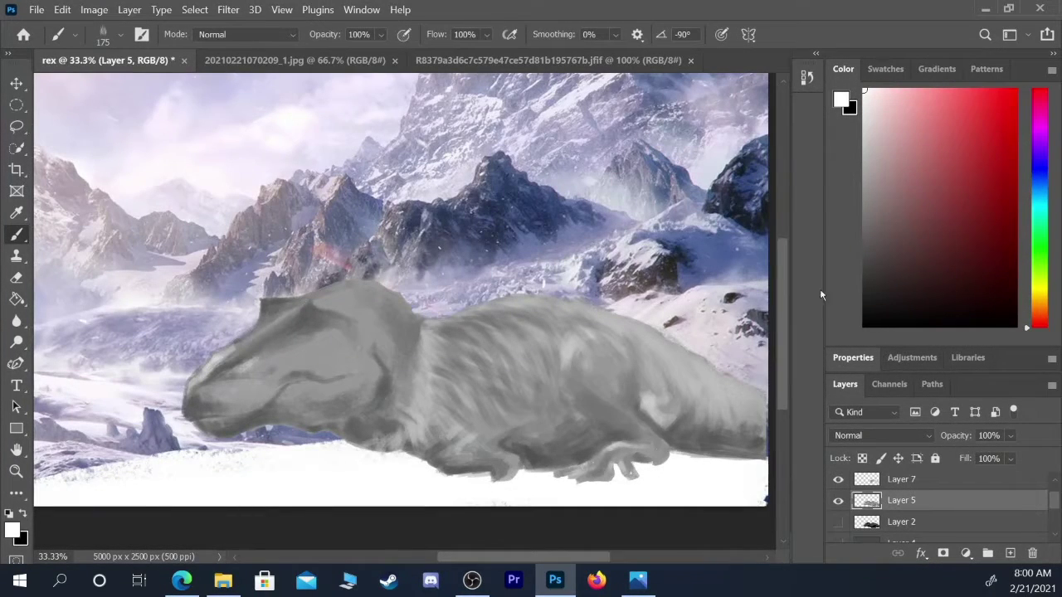
pyautogui.click(120, 34)
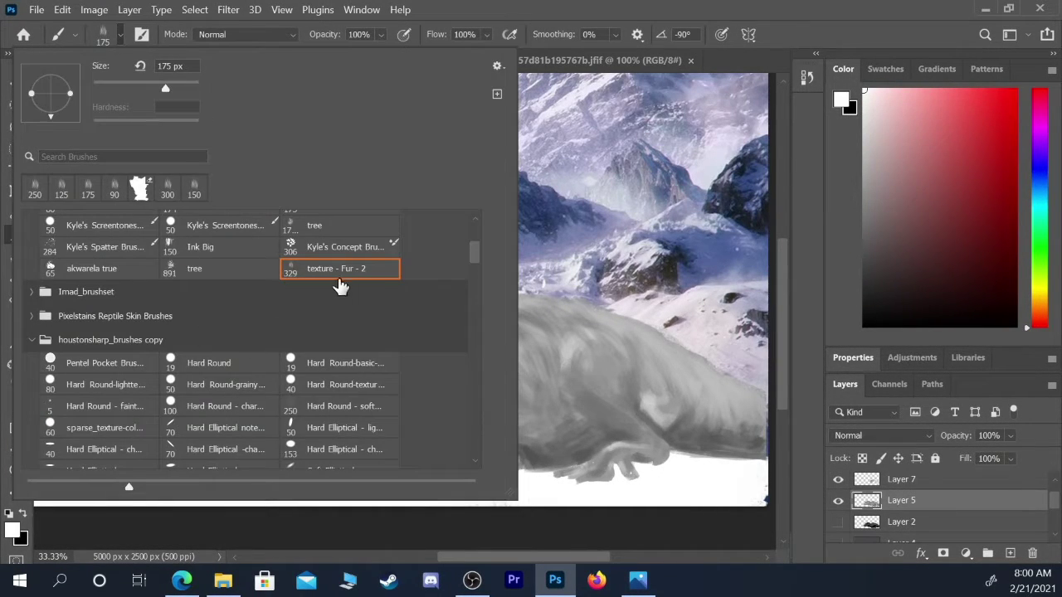
pyautogui.scroll(5, 461, 263)
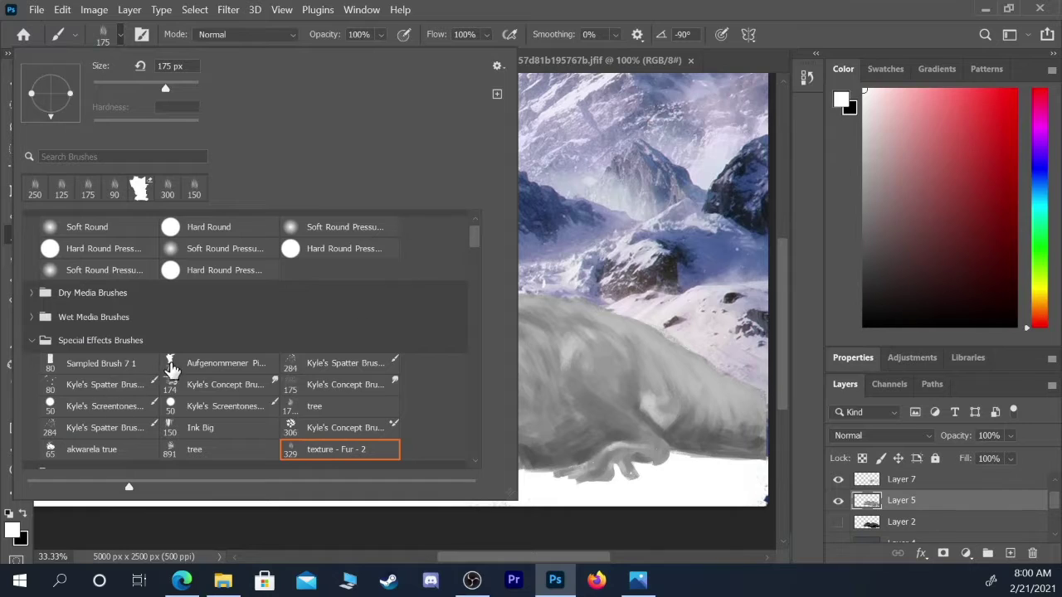
pyautogui.click(220, 358)
pyautogui.click(543, 10)
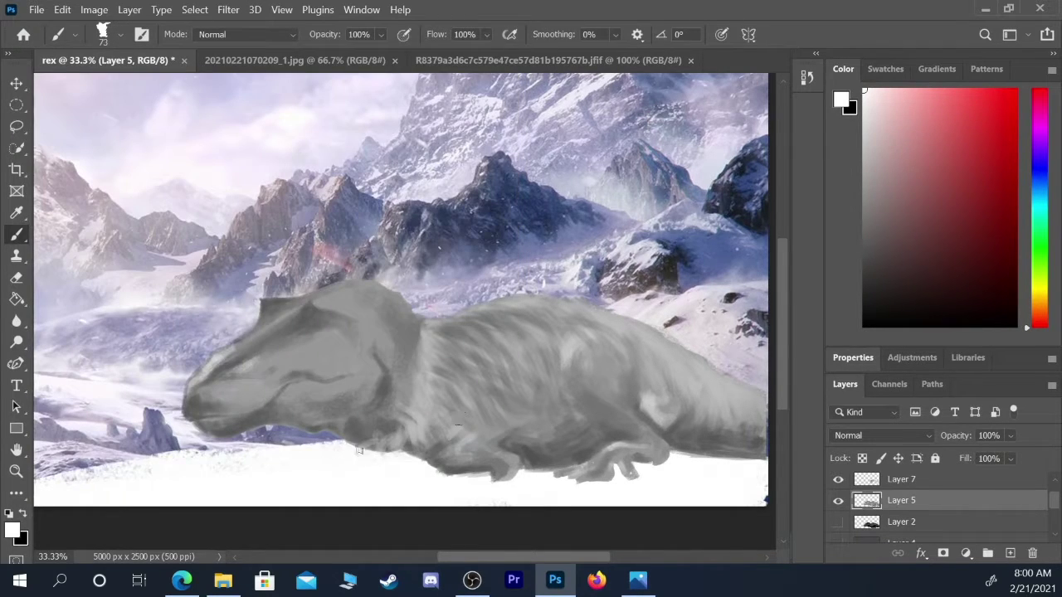
pyautogui.press('[')
pyautogui.press('[')
pyautogui.press('[')
pyautogui.press('[')
# - Sample the grey of the snout and choose a darker bluish grey for painting the muzzle at brush size 30
pyautogui.hotkey('alt', 'Tab')
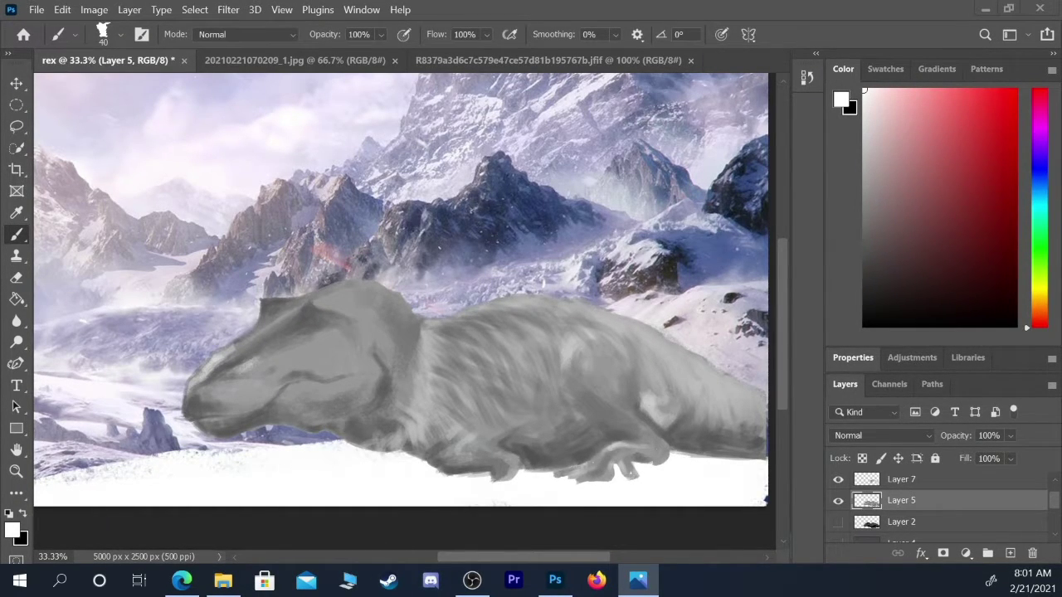
pyautogui.click(218, 400)
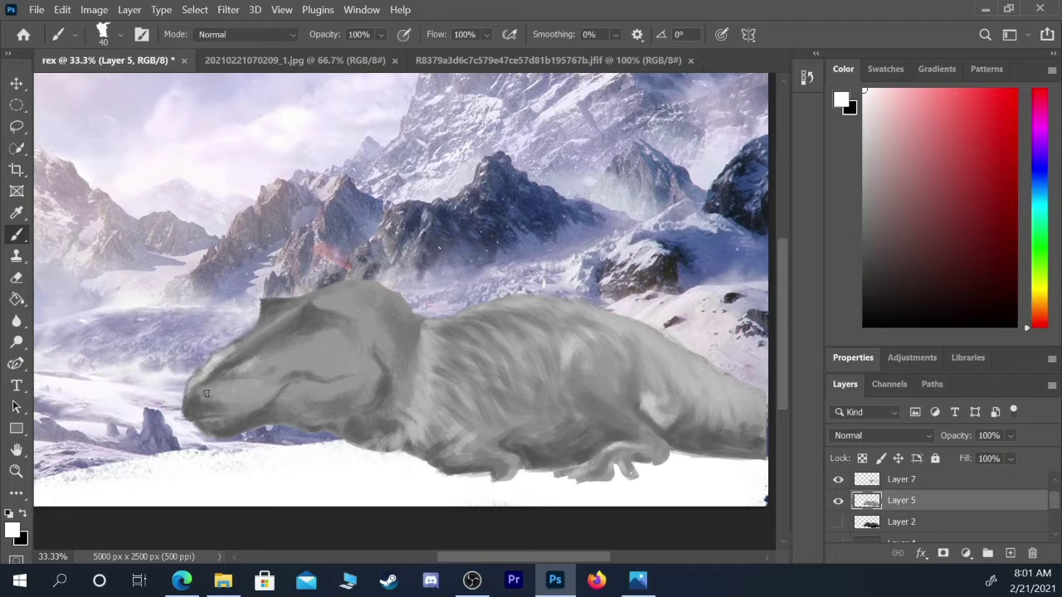
pyautogui.click(868, 274)
pyautogui.keyDown('alt'); pyautogui.click(207, 389); pyautogui.keyUp('alt')
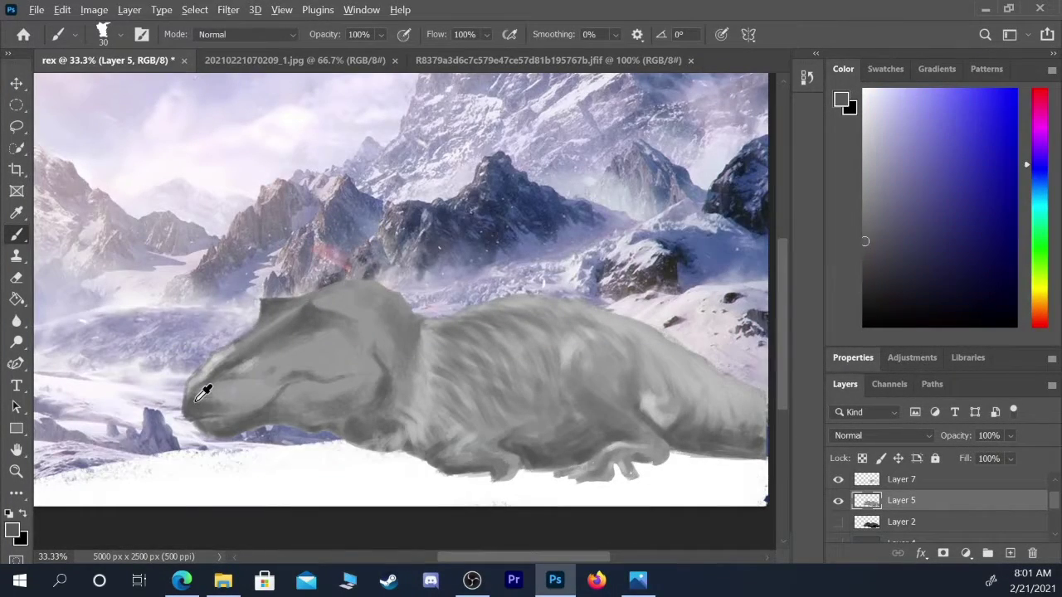
pyautogui.click(869, 263)
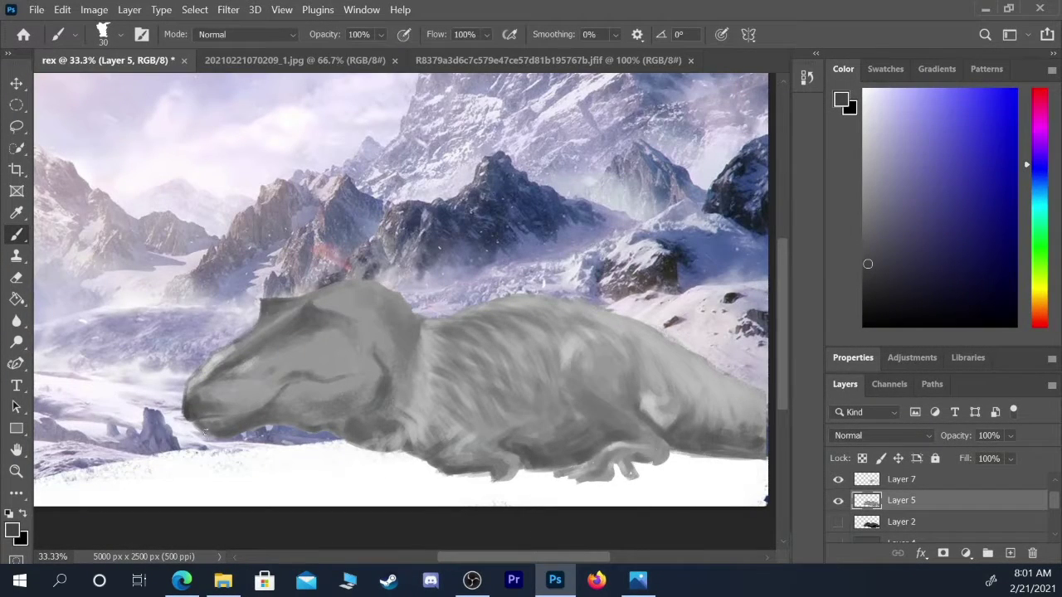
# - Darken the front of the mouth line and the lower jaw, reducing the brush to size 15 for the finer strokes
pyautogui.press('[')
pyautogui.press('[')
pyautogui.press(']')
pyautogui.press(']')
pyautogui.press(']')
pyautogui.moveTo(212, 432); pyautogui.dragTo(221, 431)
pyautogui.press('[')
pyautogui.press('[')
pyautogui.press('[')
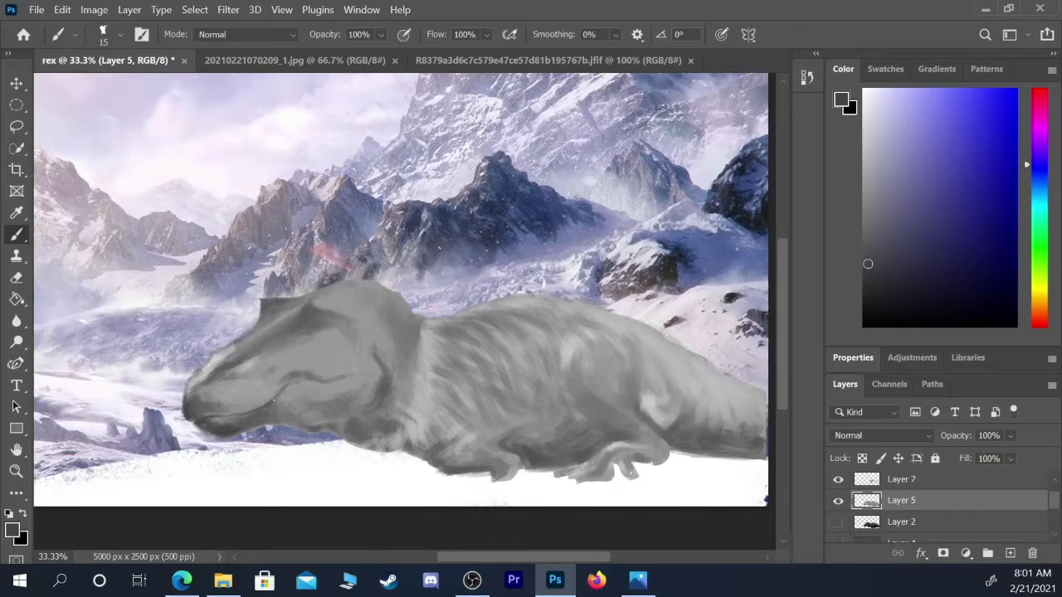
# - Paint the dark mouth line back across the cheek to the corner of the mouth
pyautogui.press(']')
pyautogui.press(']')
pyautogui.press(']')
pyautogui.press('[')
pyautogui.press('[')
pyautogui.moveTo(297, 382); pyautogui.dragTo(317, 382)
# - Darken the underside of the lower jaw and the throat, enlarging the brush and returning it to size 35
pyautogui.press(']')
pyautogui.press(']')
pyautogui.press(']')
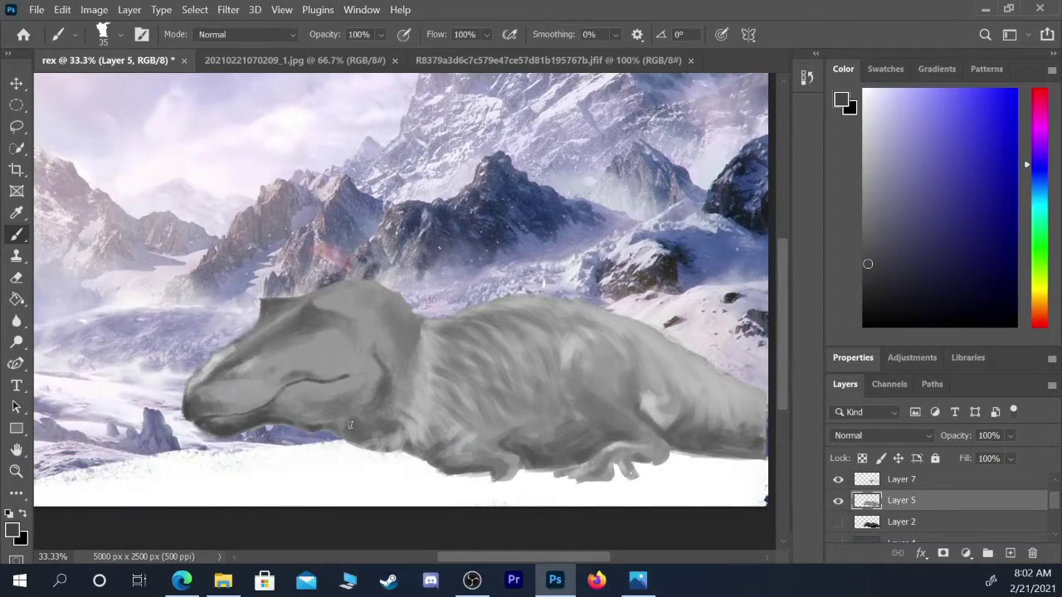
pyautogui.press(']')
pyautogui.press(']')
pyautogui.press(']')
pyautogui.press(']')
pyautogui.press('[')
pyautogui.press('[')
pyautogui.press('[')
pyautogui.press('[')
# - Dab small dark spots across the side of the snout above the mouth line, working down to brush size 25
pyautogui.hotkey('ctrl', '+')
pyautogui.hotkey('ctrl', '+')
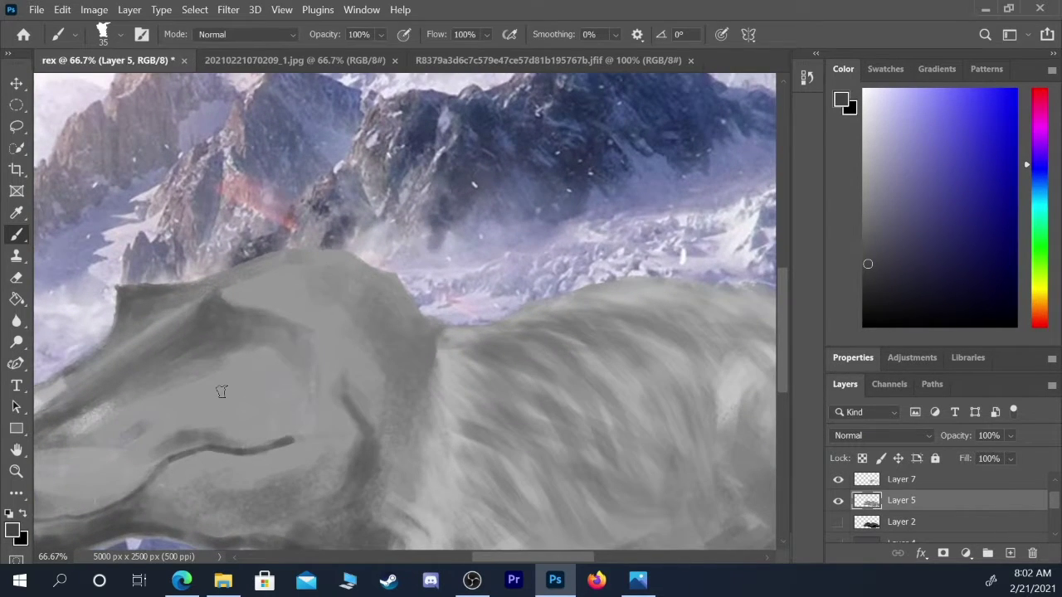
pyautogui.moveTo(337, 445); pyautogui.dragTo(456, 386)
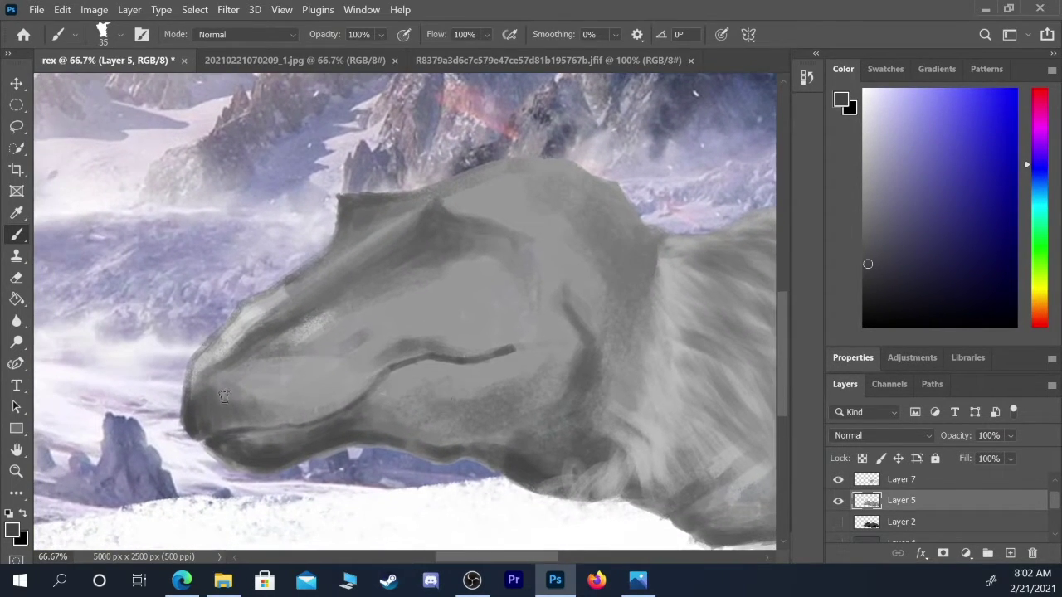
pyautogui.press('[')
pyautogui.click(214, 385)
pyautogui.click(209, 389)
pyautogui.click(237, 398)
pyautogui.click(238, 388)
pyautogui.press(']')
pyautogui.press(']')
pyautogui.press(']')
pyautogui.press('[')
pyautogui.press('[')
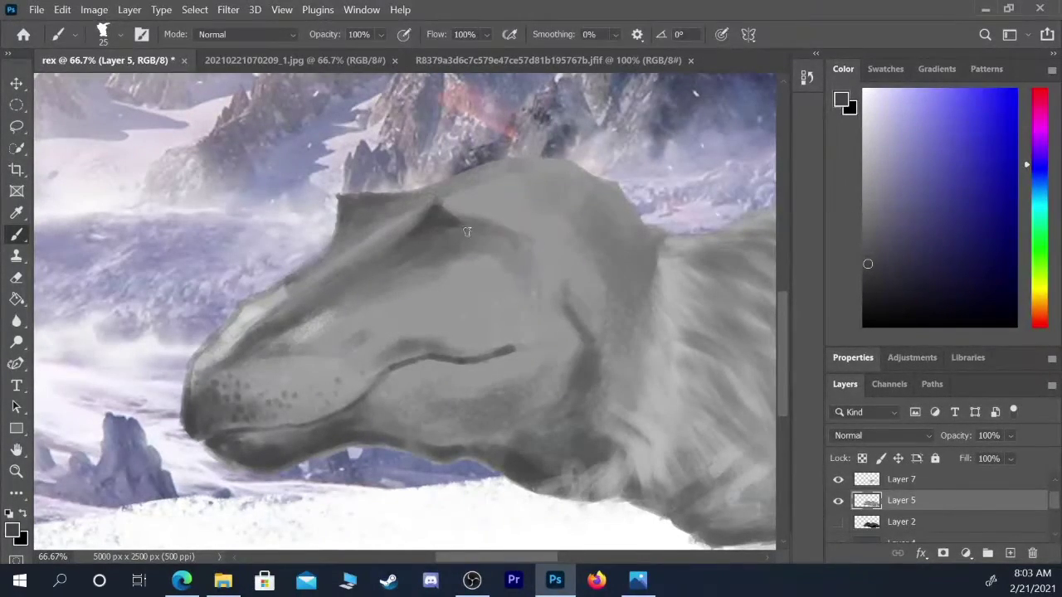
# - Deepen the shadow below the brow ridge with a larger brush, and reduce the brush size to 10
pyautogui.press(']')
pyautogui.press(']')
pyautogui.press(']')
pyautogui.press(']')
pyautogui.moveTo(418, 241)
pyautogui.mouseDown()
pyautogui.moveTo(457, 232)
pyautogui.moveTo(427, 237)
pyautogui.mouseUp()
pyautogui.press('[')
pyautogui.press('[')
pyautogui.press('[')
pyautogui.press('[')
pyautogui.press('[')
pyautogui.press('[')
pyautogui.press('[')
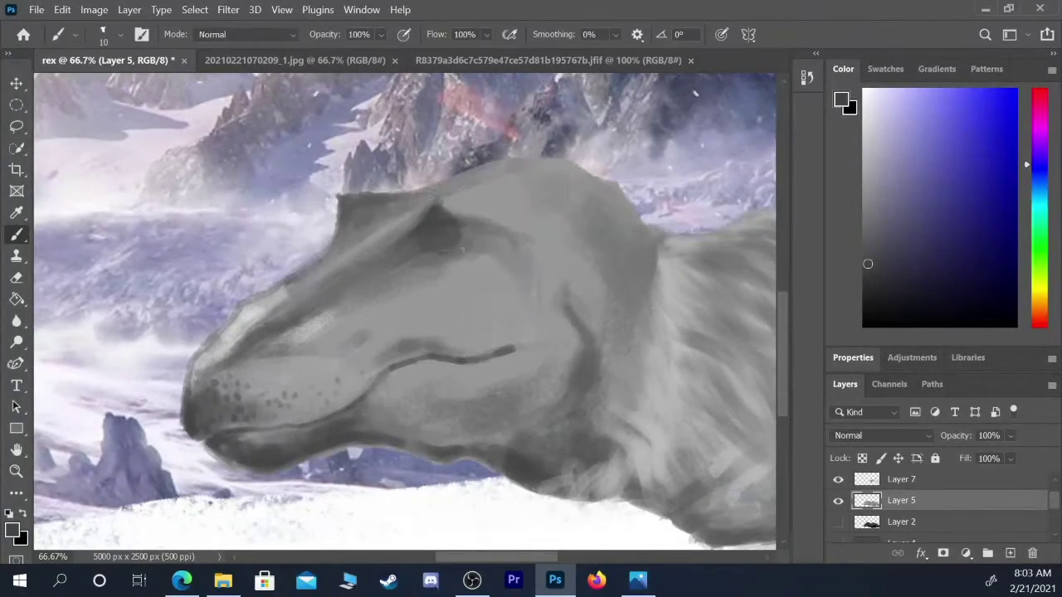
# - Dab dark scale spots below the brow ridge and along the lower jaw up to the cheek, enlarging the brush to size 30
pyautogui.press(']')
pyautogui.press(']')
pyautogui.press(']')
pyautogui.click(437, 261)
pyautogui.press(']')
pyautogui.moveTo(491, 440)
pyautogui.mouseDown()
pyautogui.moveTo(524, 431)
pyautogui.moveTo(406, 438)
pyautogui.moveTo(537, 432)
pyautogui.moveTo(562, 395)
pyautogui.moveTo(544, 427)
pyautogui.moveTo(525, 418)
pyautogui.moveTo(545, 396)
pyautogui.moveTo(523, 401)
pyautogui.moveTo(550, 391)
pyautogui.moveTo(519, 410)
pyautogui.moveTo(597, 344)
pyautogui.mouseUp()
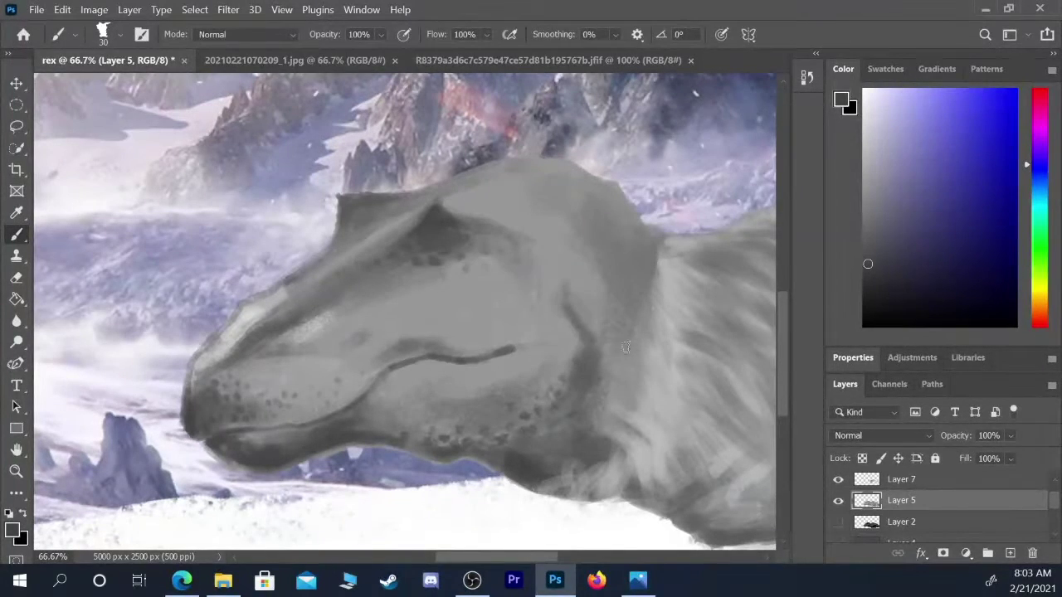
# - Darken the upper edge of the head crest with brush size 15, and touch up the side of the snout at size 20
pyautogui.press('[')
pyautogui.press('[')
pyautogui.press(']')
pyautogui.moveTo(343, 196)
pyautogui.mouseDown()
pyautogui.moveTo(419, 191)
pyautogui.moveTo(492, 162)
pyautogui.mouseUp()
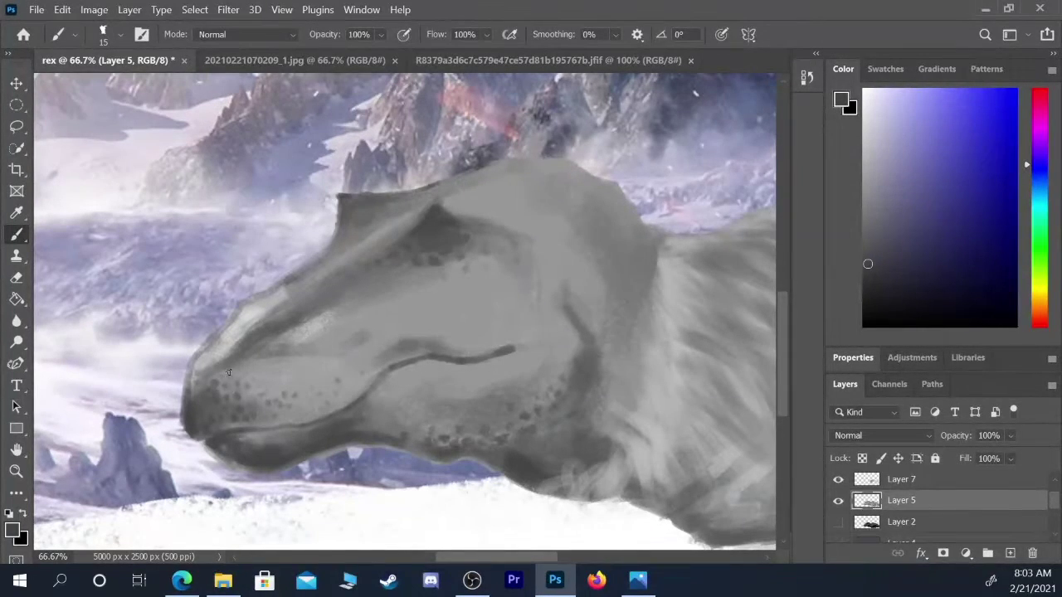
pyautogui.press(']')
pyautogui.moveTo(226, 370); pyautogui.dragTo(242, 359)
# - Paint dark shadow beneath the front limb and around its foot, using brush size 35 for the edge behind the elbow
pyautogui.moveTo(612, 434); pyautogui.dragTo(594, 402)
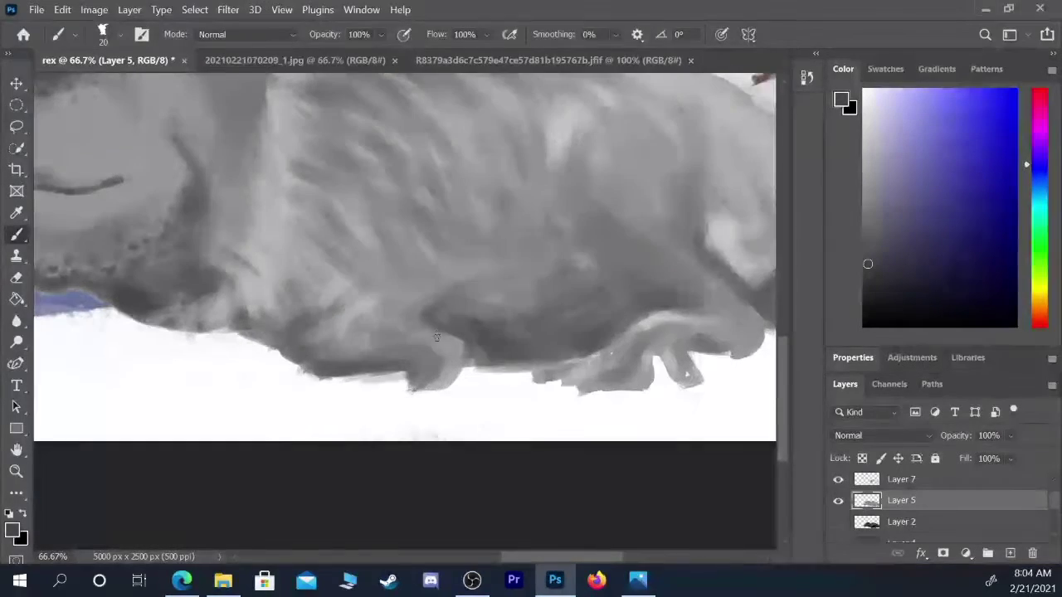
pyautogui.press(']')
pyautogui.press(']')
pyautogui.moveTo(326, 366)
pyautogui.mouseDown()
pyautogui.moveTo(359, 374)
pyautogui.moveTo(325, 369)
pyautogui.moveTo(366, 354)
pyautogui.moveTo(334, 367)
pyautogui.moveTo(379, 353)
pyautogui.moveTo(347, 372)
pyautogui.moveTo(415, 375)
pyautogui.mouseUp()
pyautogui.press('[')
pyautogui.moveTo(452, 323)
pyautogui.mouseDown()
pyautogui.moveTo(439, 313)
pyautogui.moveTo(477, 340)
pyautogui.moveTo(443, 313)
pyautogui.mouseUp()
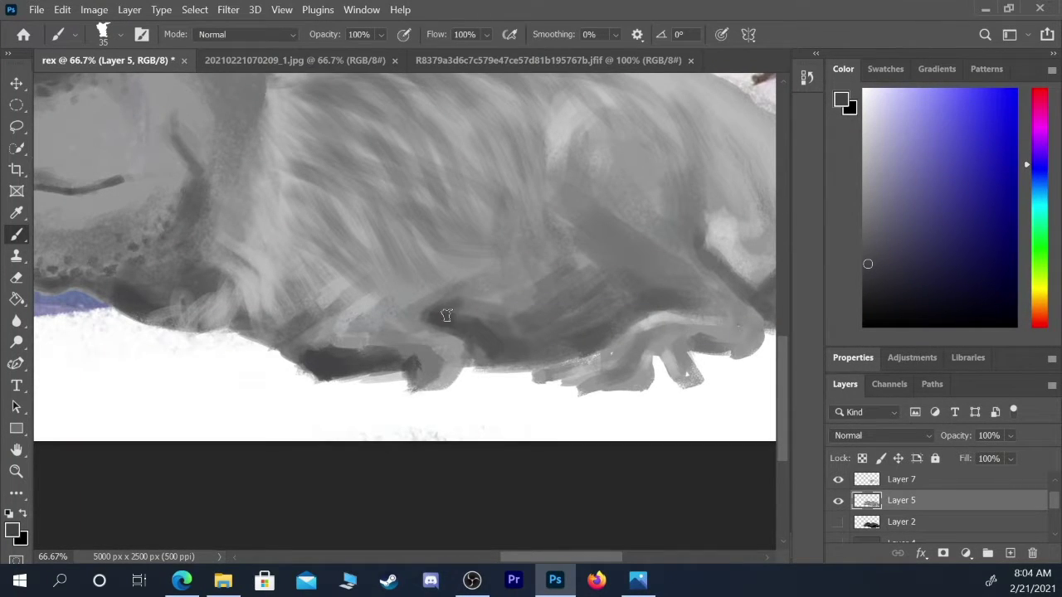
# - Deepen the belly shadow between the front foot and the hind foot with brush size 50
pyautogui.press(']')
pyautogui.press(']')
pyautogui.press(']')
pyautogui.moveTo(478, 345)
pyautogui.mouseDown()
pyautogui.moveTo(465, 332)
pyautogui.moveTo(488, 355)
pyautogui.moveTo(514, 348)
pyautogui.moveTo(482, 362)
pyautogui.moveTo(655, 310)
pyautogui.moveTo(614, 341)
pyautogui.moveTo(647, 309)
pyautogui.moveTo(607, 333)
pyautogui.moveTo(709, 335)
pyautogui.mouseUp()
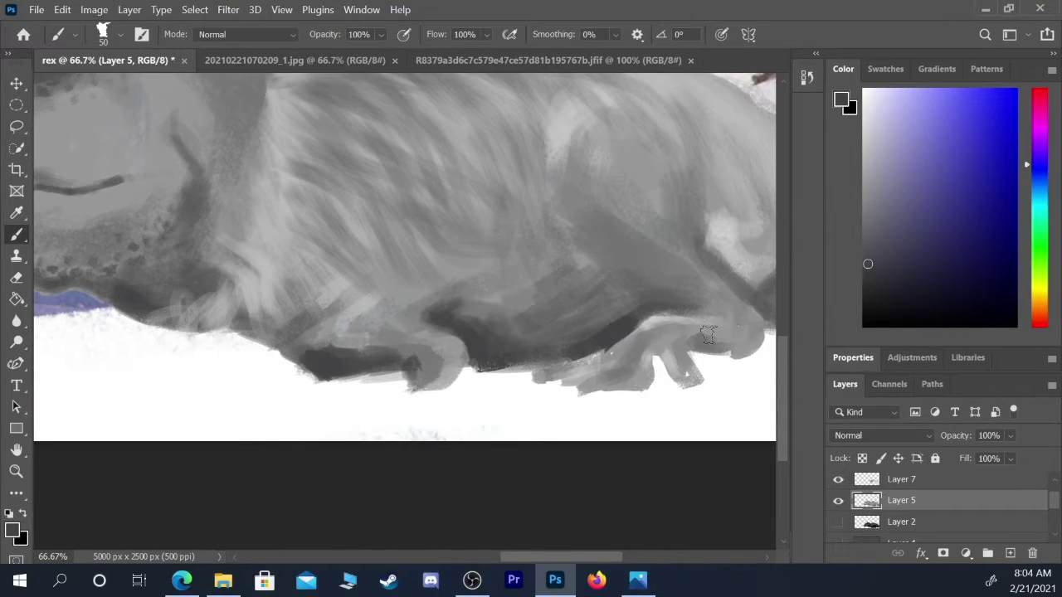
# - Check the reference image, and paint dark skin creases below the knee of the hind leg with brush size 40
pyautogui.moveTo(709, 393); pyautogui.dragTo(669, 436)
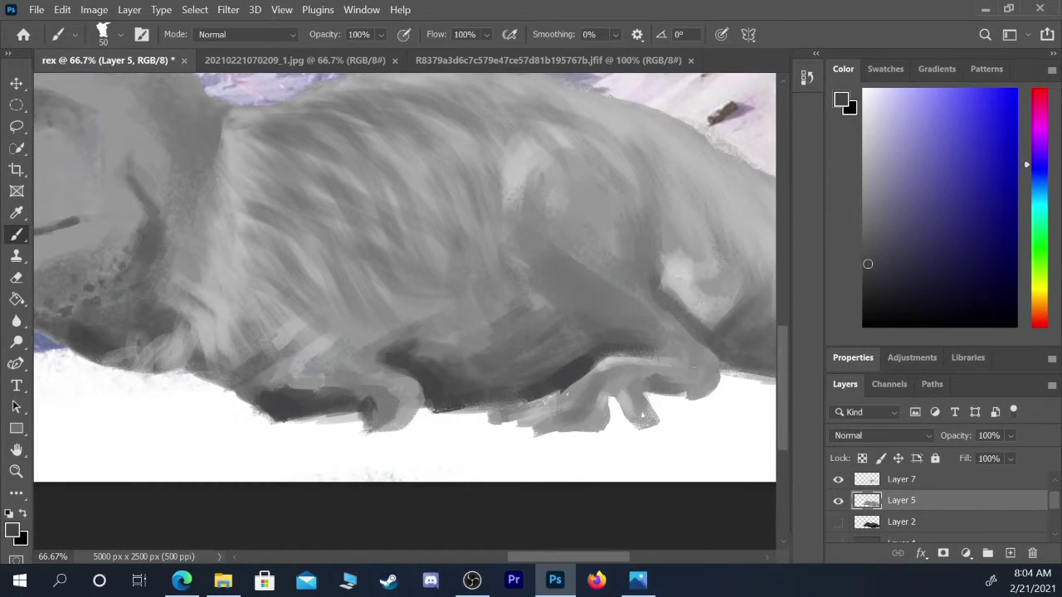
pyautogui.hotkey('alt', 'Tab')
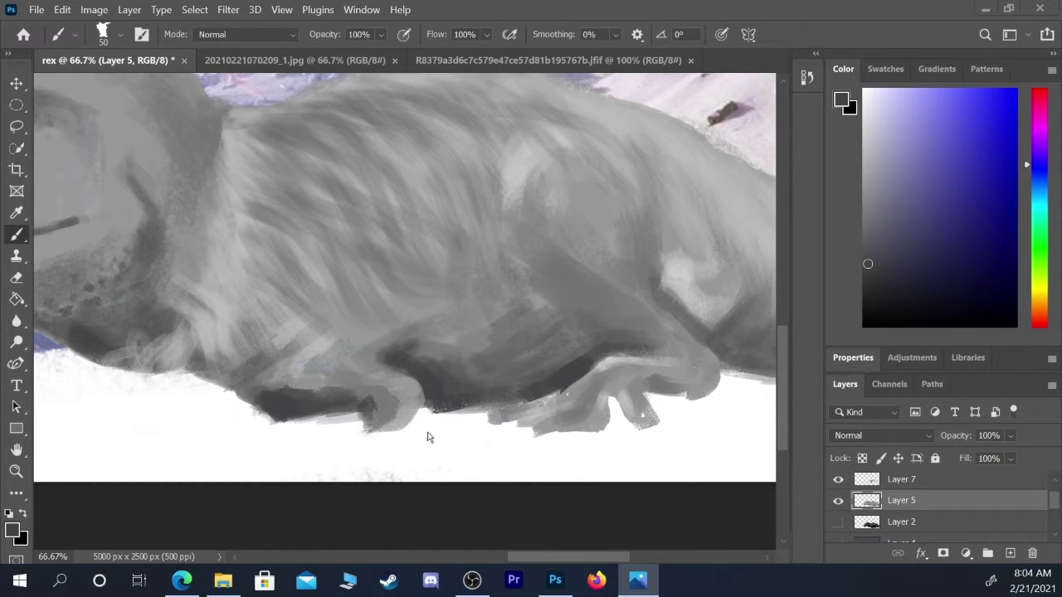
pyautogui.click(491, 410)
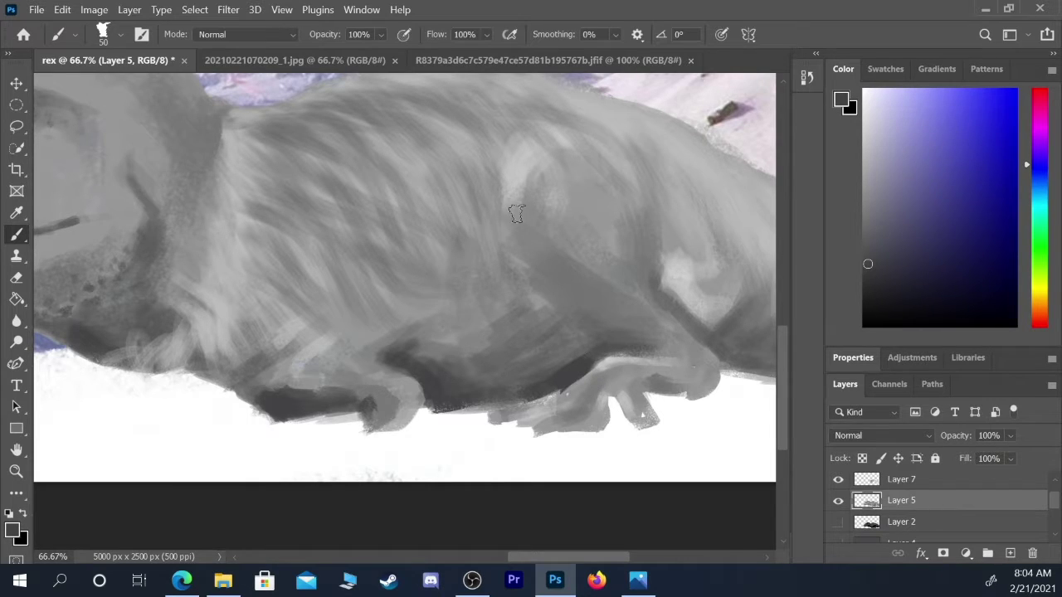
pyautogui.press('[')
pyautogui.press('[')
pyautogui.press('[')
pyautogui.moveTo(503, 222)
pyautogui.mouseDown()
pyautogui.moveTo(554, 214)
pyautogui.moveTo(505, 223)
pyautogui.moveTo(545, 217)
pyautogui.moveTo(516, 221)
pyautogui.moveTo(501, 208)
pyautogui.moveTo(497, 230)
pyautogui.moveTo(527, 240)
pyautogui.moveTo(552, 232)
pyautogui.moveTo(511, 242)
pyautogui.moveTo(553, 234)
pyautogui.mouseUp()
pyautogui.moveTo(559, 205)
pyautogui.mouseDown()
pyautogui.moveTo(528, 214)
pyautogui.moveTo(514, 203)
pyautogui.mouseUp()
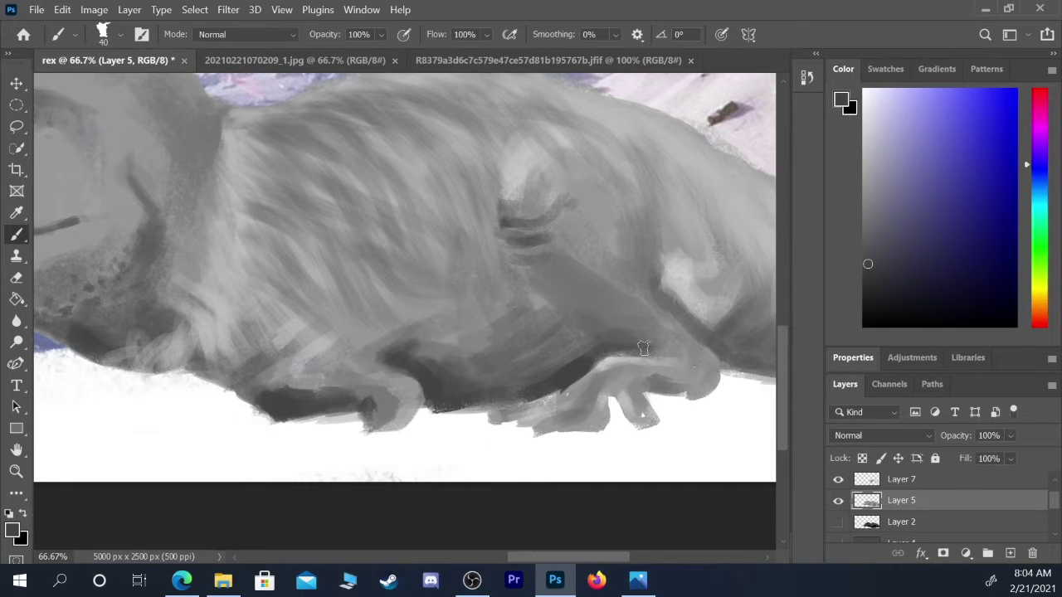
# - Define the front toes of the hind foot with dark strokes at brush size 25
pyautogui.press('[')
pyautogui.press('[')
pyautogui.press('[')
pyautogui.moveTo(531, 428); pyautogui.dragTo(535, 422)
pyautogui.moveTo(529, 398); pyautogui.dragTo(497, 409)
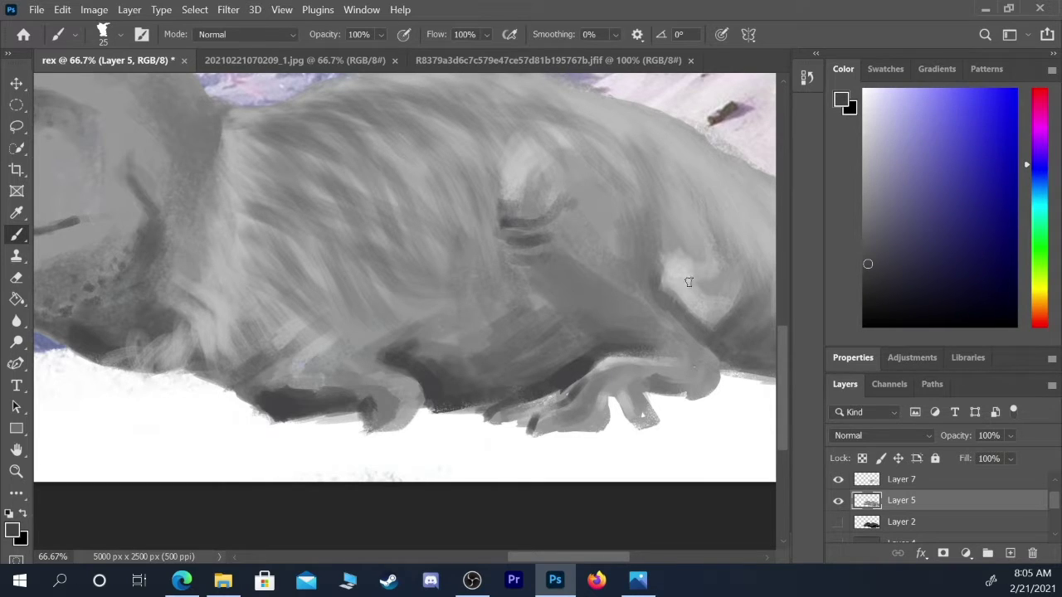
# - Darken the belly behind the hind foot and the underside of the lower hind leg, using brush sizes 50 and 40
pyautogui.press(']')
pyautogui.press(']')
pyautogui.press(']')
pyautogui.press(']')
pyautogui.press(']')
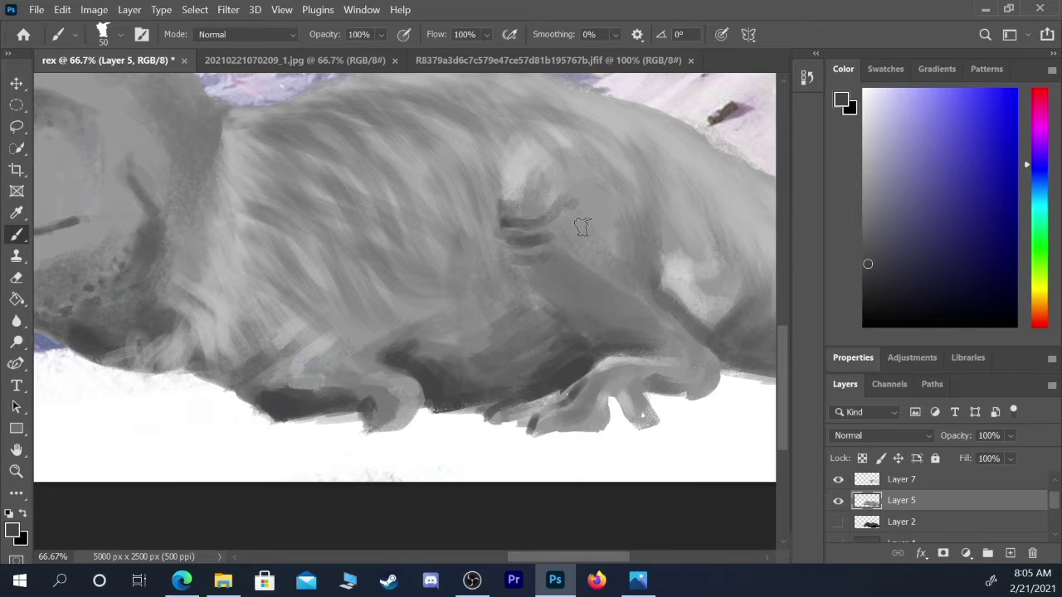
pyautogui.press('[')
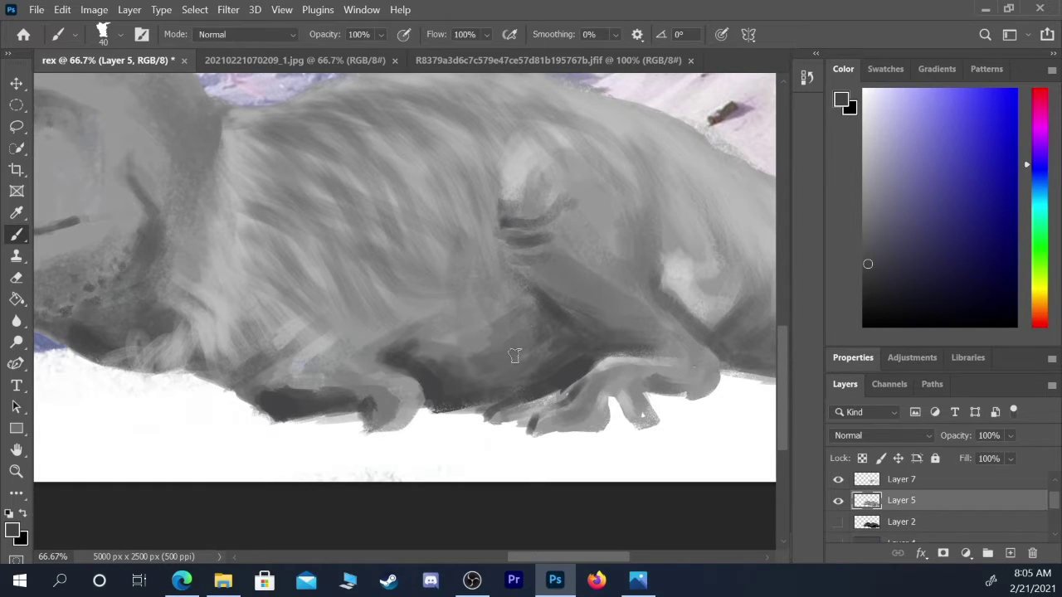
# - Shade the flank just behind the front limb with downward strokes at brush size 60
pyautogui.press(']')
pyautogui.press(']')
pyautogui.moveTo(435, 242)
pyautogui.mouseDown()
pyautogui.moveTo(427, 319)
pyautogui.moveTo(441, 266)
pyautogui.moveTo(412, 352)
pyautogui.moveTo(420, 356)
pyautogui.moveTo(448, 315)
pyautogui.mouseUp()
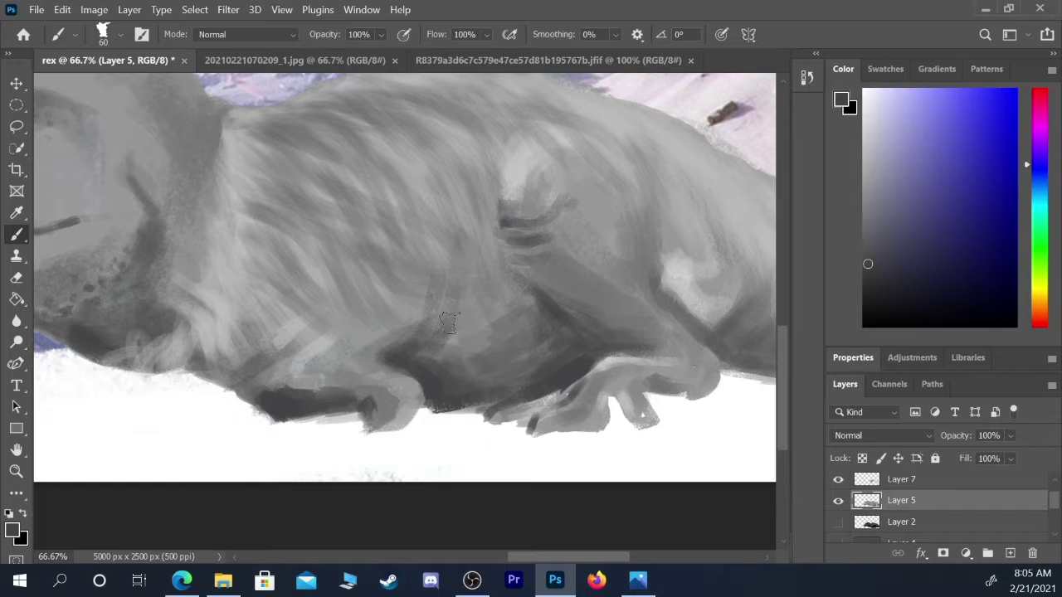
# - Paint a dark shadow along the underside of the hind foot's heel
pyautogui.moveTo(712, 386); pyautogui.dragTo(624, 419)
pyautogui.press('[')
pyautogui.press('[')
pyautogui.press('[')
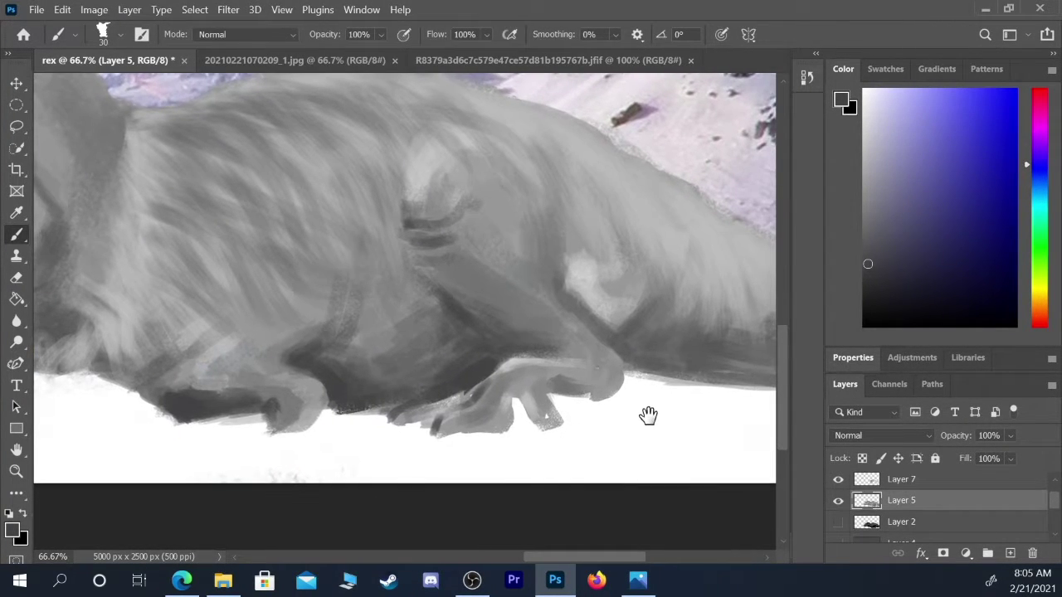
pyautogui.press('[')
pyautogui.press(']')
pyautogui.press(']')
pyautogui.press(']')
pyautogui.moveTo(564, 388); pyautogui.dragTo(604, 395)
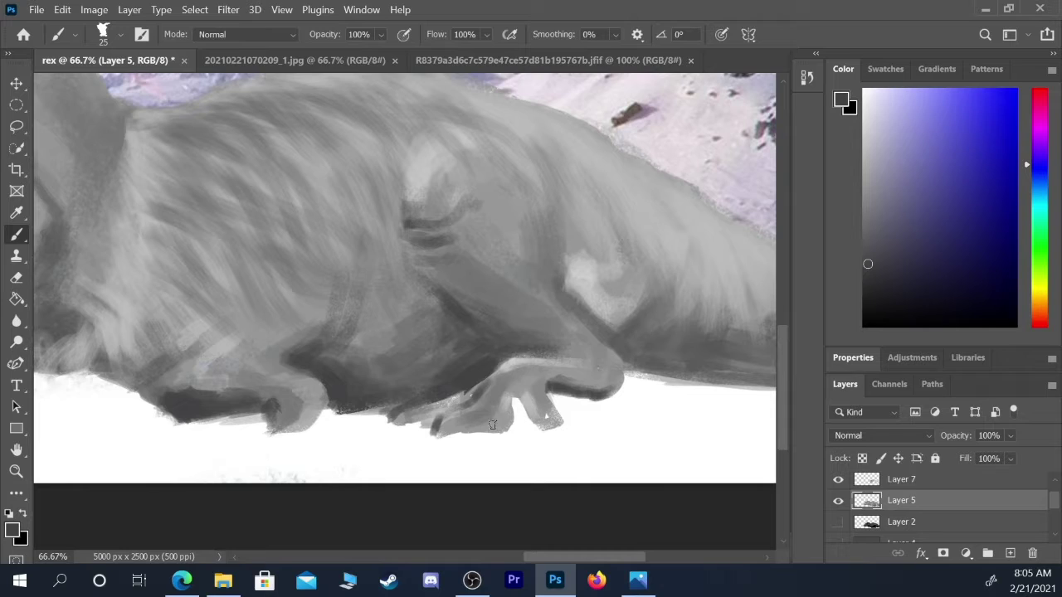
# - Shade the undersides and edges of the hind foot's toes, including the inner edge of the rear toe at brush size 25
pyautogui.press('[')
pyautogui.moveTo(485, 429); pyautogui.dragTo(514, 384)
pyautogui.press(']')
pyautogui.moveTo(524, 392); pyautogui.dragTo(545, 424)
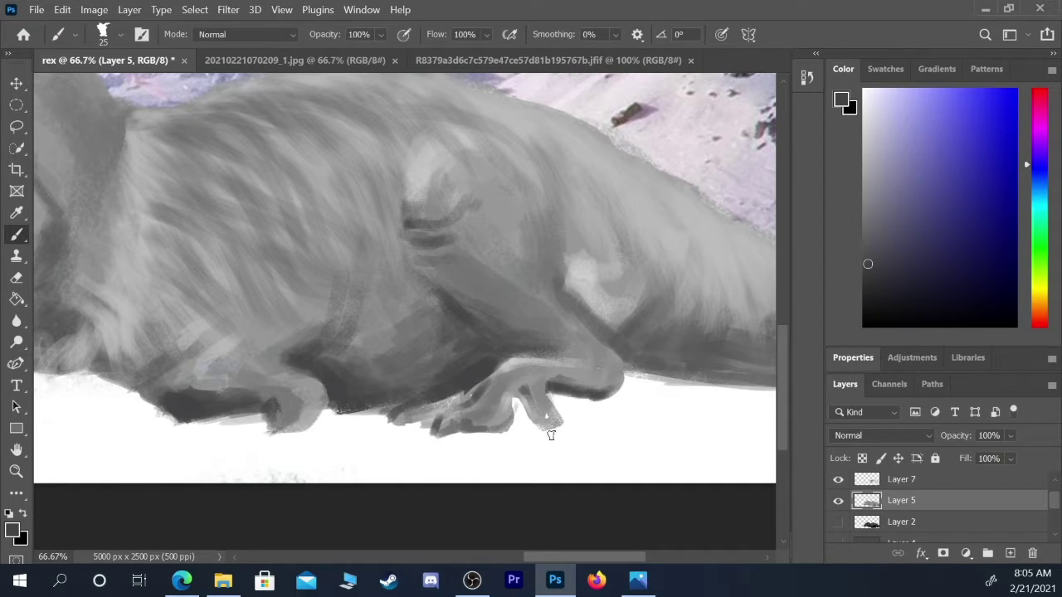
# - Darken the claw tip of the rear toe and the far toe of the hind foot with a small brush
pyautogui.press('[')
pyautogui.press('[')
pyautogui.press('[')
pyautogui.press(']')
pyautogui.press(']')
pyautogui.moveTo(407, 421); pyautogui.dragTo(442, 413)
# - Darken the rear edge of the thigh with an upward stroke at brush size 45
pyautogui.moveTo(655, 397)
pyautogui.mouseDown()
pyautogui.moveTo(569, 412)
pyautogui.moveTo(574, 377)
pyautogui.mouseUp()
pyautogui.press(']')
pyautogui.press(']')
pyautogui.moveTo(437, 264)
pyautogui.mouseDown()
pyautogui.moveTo(432, 284)
pyautogui.moveTo(436, 213)
pyautogui.mouseUp()
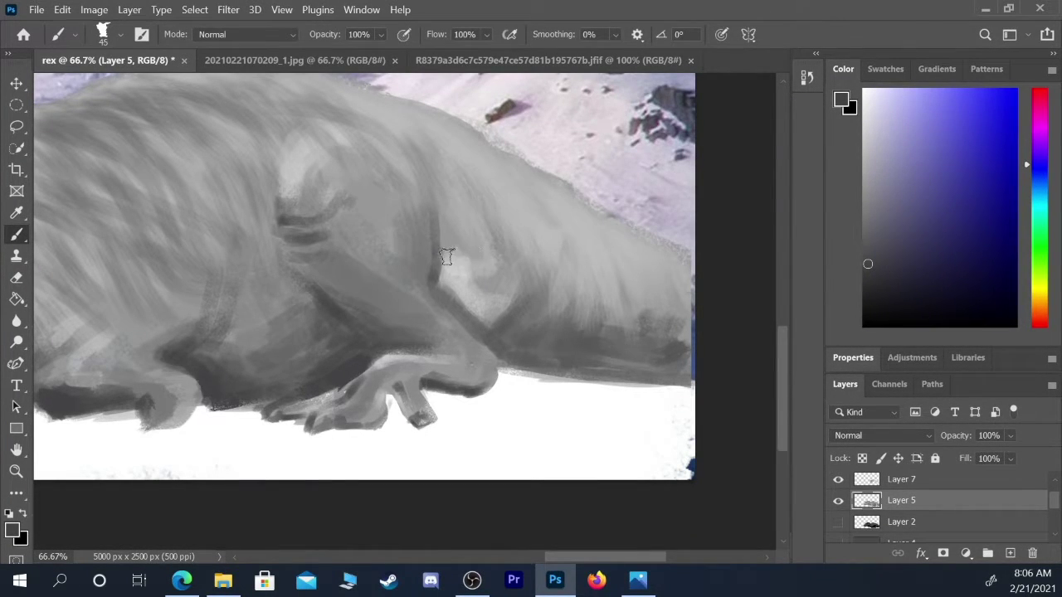
# - Deepen the shadow behind the thigh with brush size 60, and shade the lower hind leg down to the heel at size 90
pyautogui.press(']')
pyautogui.press(']')
pyautogui.press(']')
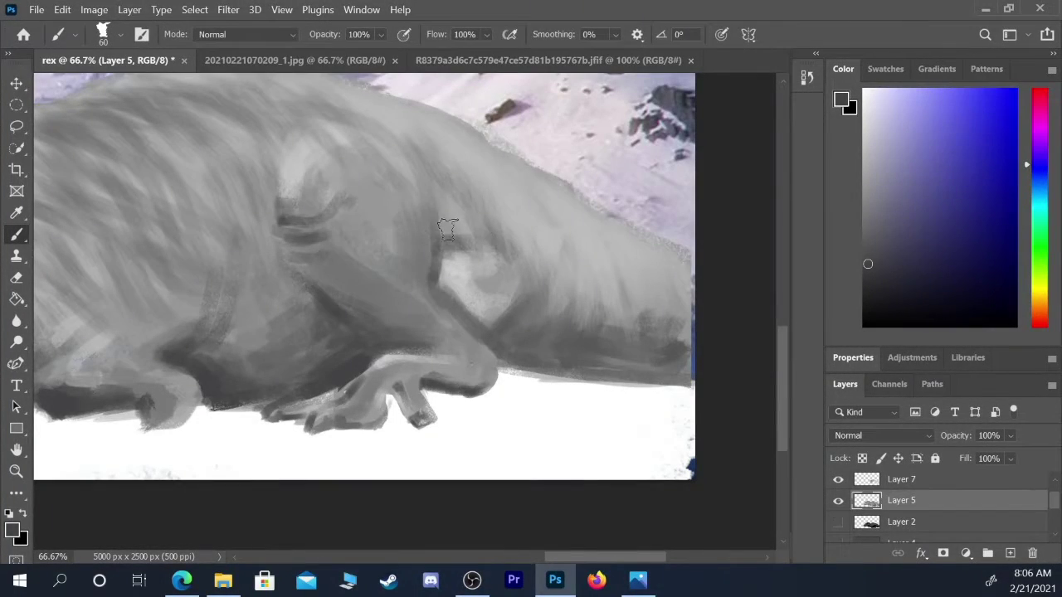
pyautogui.moveTo(417, 209); pyautogui.dragTo(427, 237)
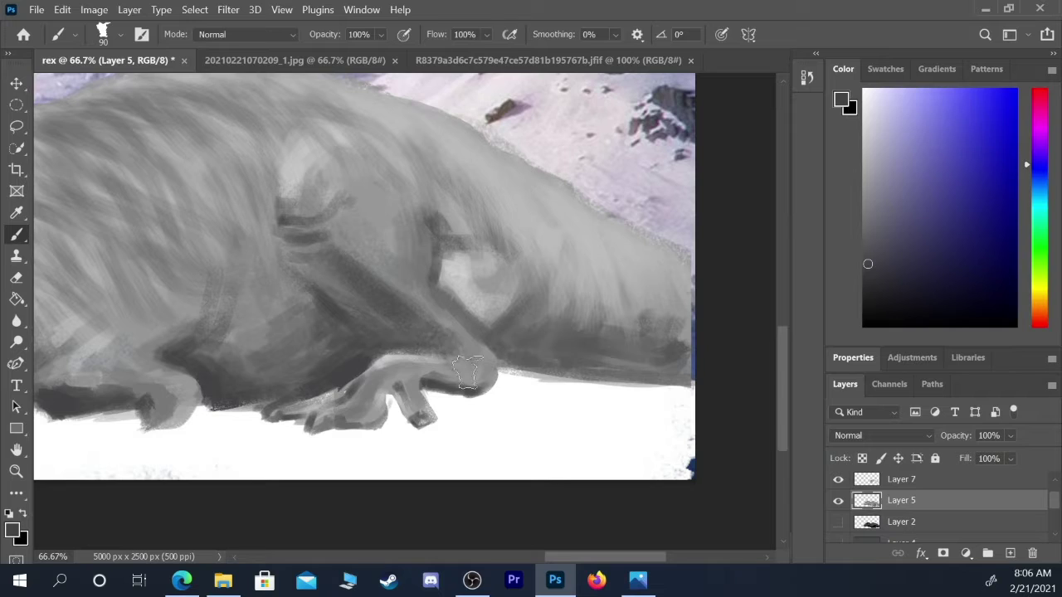
pyautogui.moveTo(622, 415); pyautogui.dragTo(543, 438)
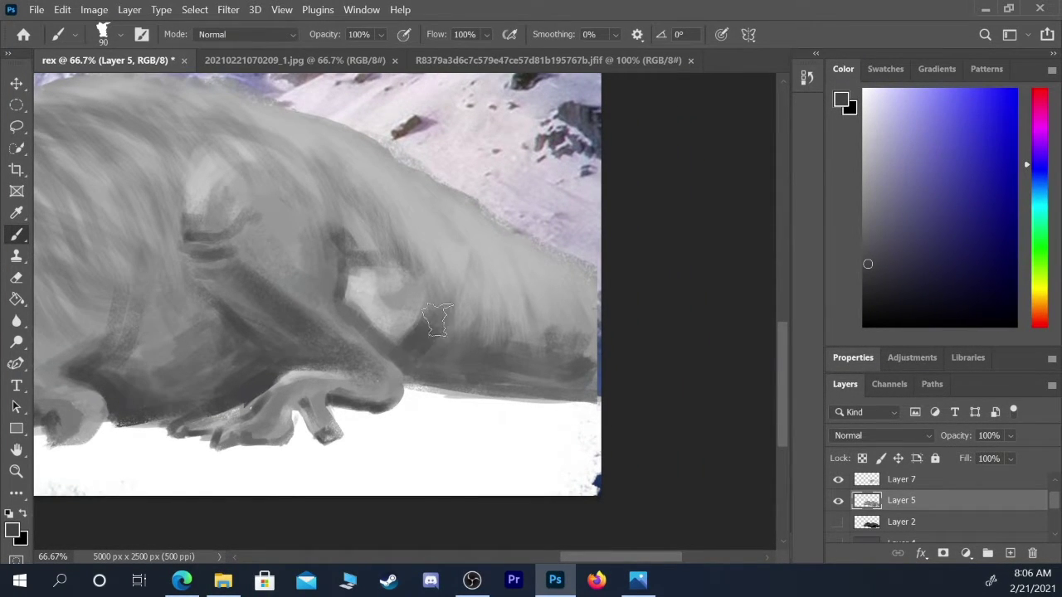
# - Shade the underside of the tail and the area behind the hind leg with dark grey brush strokes on Layer 5
pyautogui.moveTo(415, 357)
pyautogui.mouseDown()
pyautogui.moveTo(397, 331)
pyautogui.moveTo(431, 365)
pyautogui.moveTo(466, 365)
pyautogui.moveTo(474, 353)
pyautogui.moveTo(421, 354)
pyautogui.moveTo(423, 364)
pyautogui.moveTo(402, 352)
pyautogui.moveTo(438, 363)
pyautogui.moveTo(448, 345)
pyautogui.moveTo(469, 362)
pyautogui.moveTo(511, 348)
pyautogui.moveTo(518, 375)
pyautogui.moveTo(468, 357)
pyautogui.moveTo(486, 381)
pyautogui.moveTo(543, 381)
pyautogui.moveTo(541, 372)
pyautogui.moveTo(553, 381)
pyautogui.moveTo(536, 390)
pyautogui.moveTo(539, 419)
pyautogui.moveTo(486, 422)
pyautogui.mouseUp()
pyautogui.moveTo(492, 365); pyautogui.dragTo(544, 382)
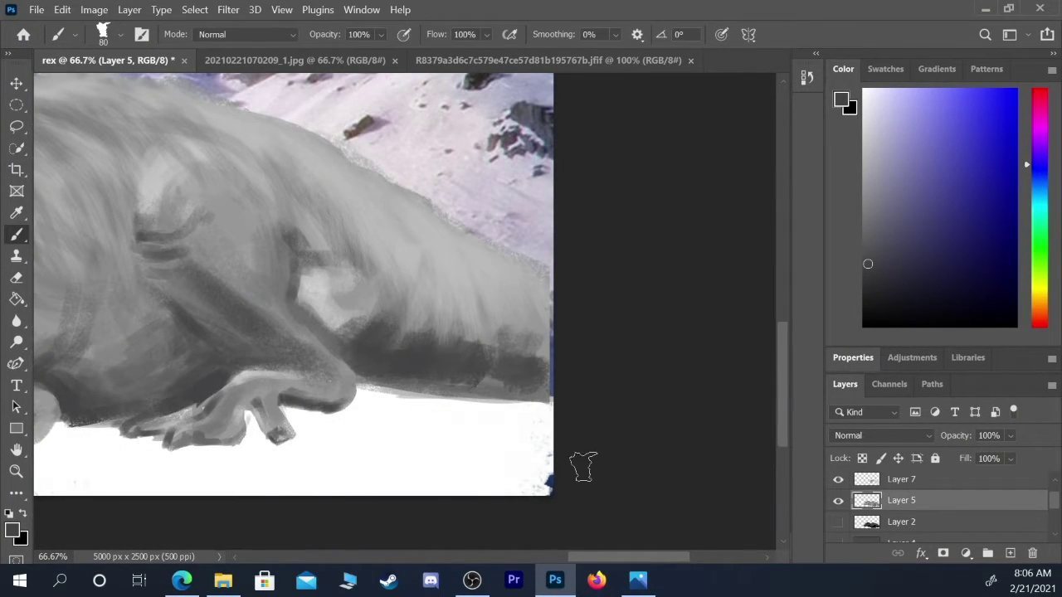
pyautogui.press(']')
pyautogui.press(']')
pyautogui.moveTo(300, 274)
pyautogui.mouseDown()
pyautogui.moveTo(338, 331)
pyautogui.moveTo(374, 339)
pyautogui.mouseUp()
# - Reduce the brush to 25 px and darken the tail's lower edge where it meets the snow
pyautogui.press('[')
pyautogui.press('[')
pyautogui.press('[')
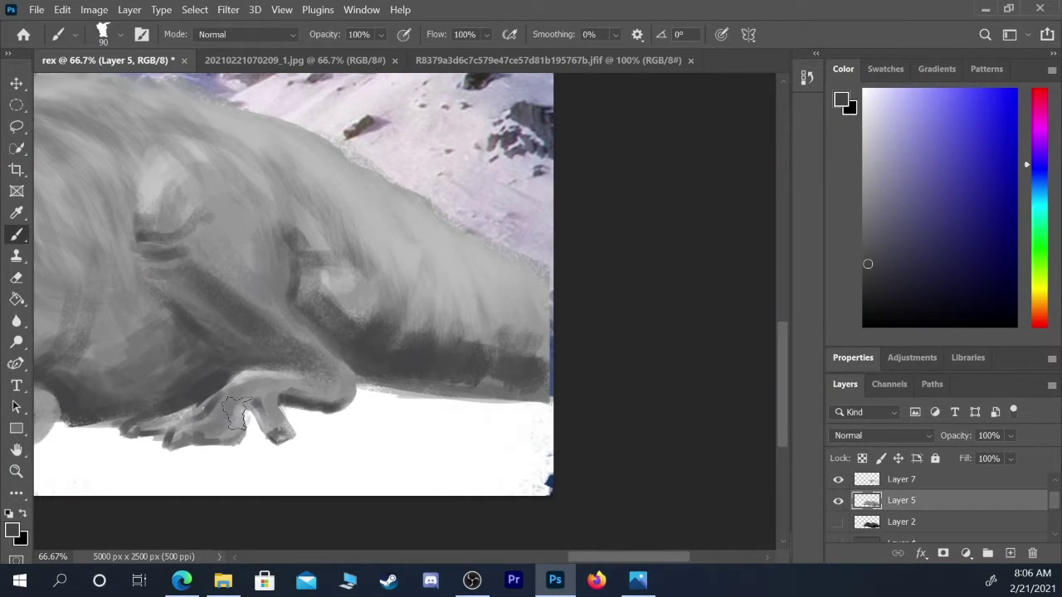
pyautogui.press('[')
pyautogui.press('[')
pyautogui.press('[')
pyautogui.press('[')
pyautogui.press('[')
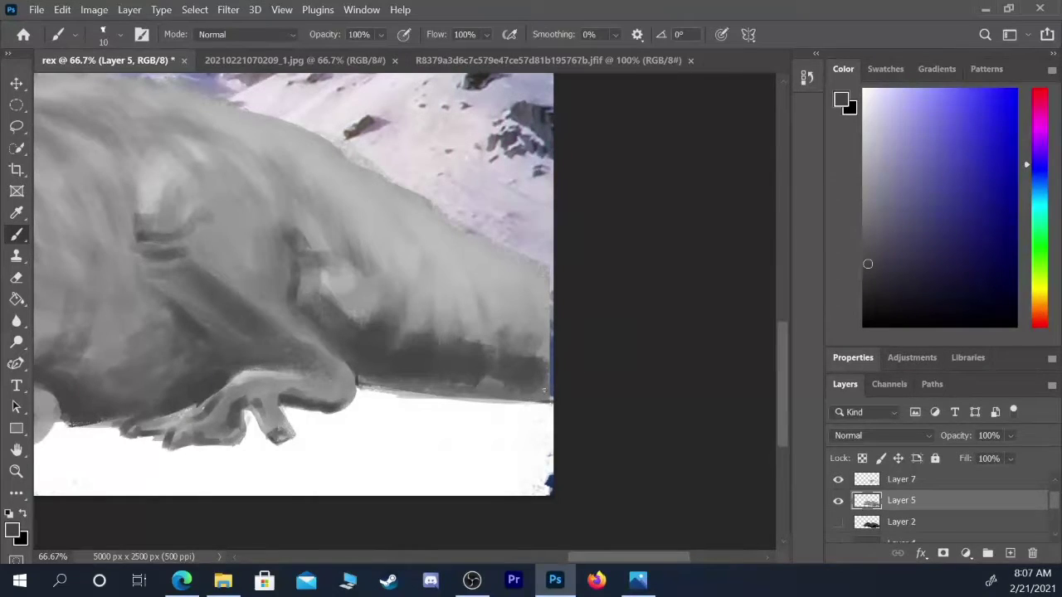
pyautogui.press(']')
pyautogui.press(']')
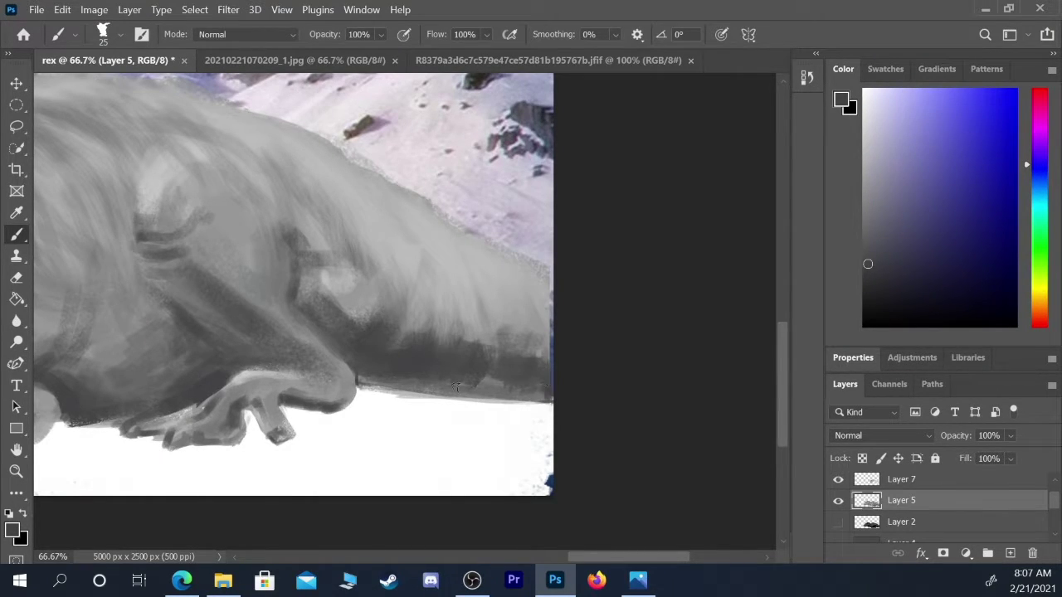
pyautogui.moveTo(359, 363)
pyautogui.mouseDown()
pyautogui.moveTo(382, 385)
pyautogui.moveTo(552, 391)
pyautogui.mouseUp()
# - Pick a darker grey and define the ridge behind the dinosaur's eye with a 20 px brush
pyautogui.press(']')
pyautogui.press(']')
pyautogui.press(']')
pyautogui.press(']')
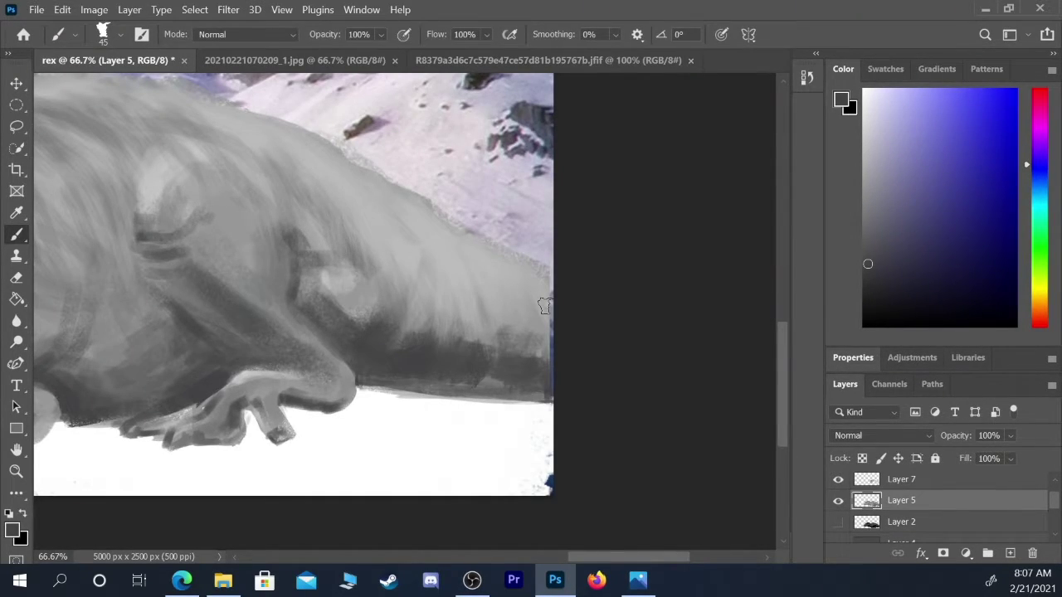
pyautogui.moveTo(374, 451); pyautogui.dragTo(527, 434)
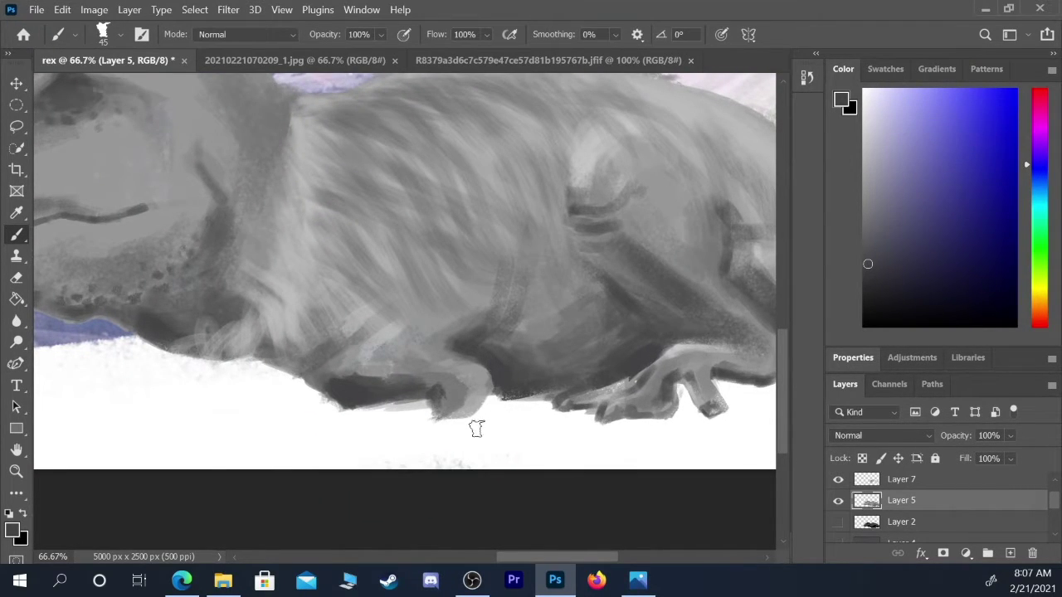
pyautogui.moveTo(342, 413); pyautogui.dragTo(443, 468)
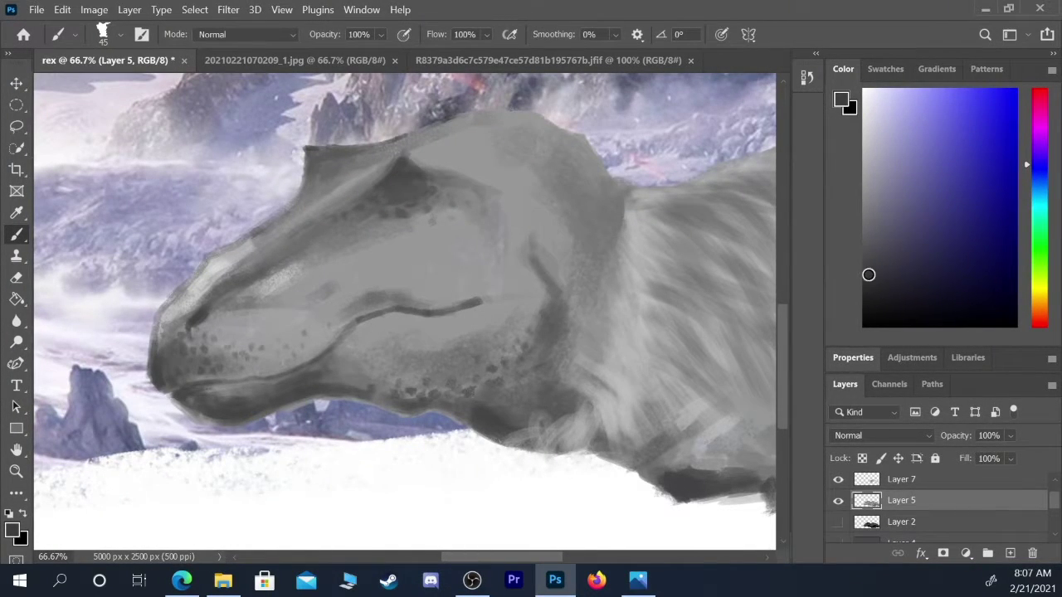
pyautogui.click(863, 285)
pyautogui.press('[')
pyautogui.press('[')
pyautogui.press('[')
pyautogui.press('[')
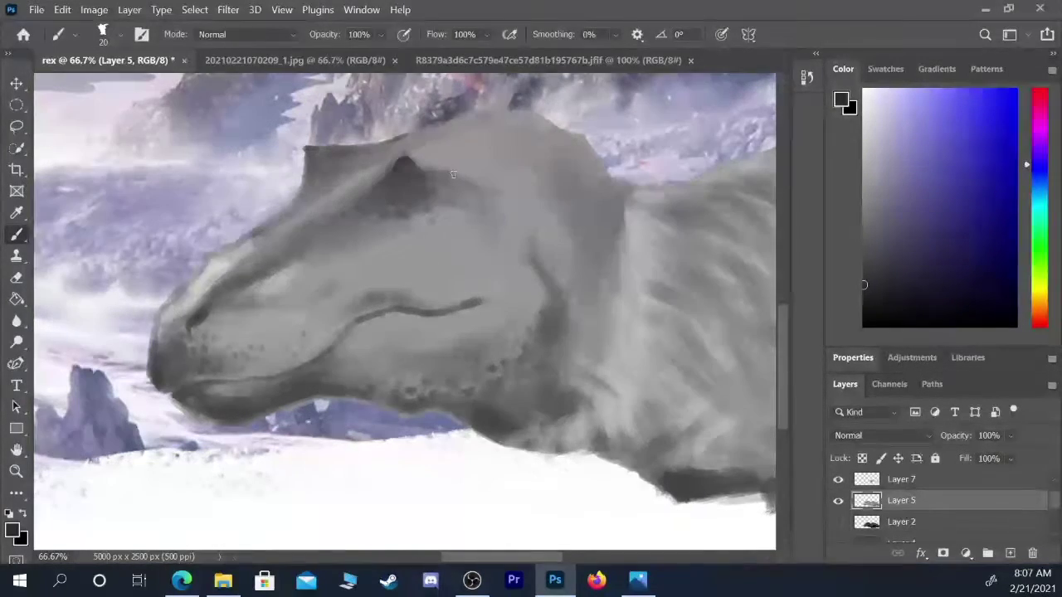
pyautogui.moveTo(431, 173)
pyautogui.mouseDown()
pyautogui.moveTo(418, 168)
pyautogui.moveTo(459, 173)
pyautogui.mouseUp()
pyautogui.press(']')
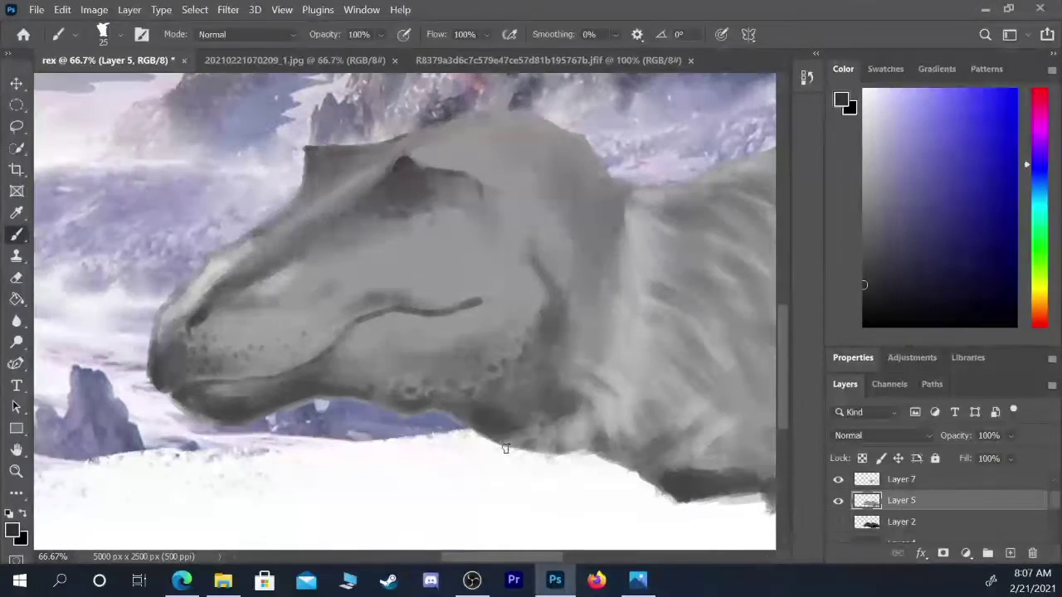
# - Shade the underside of the lower jaw and the front of the snout with small dark grey strokes
pyautogui.press('[')
pyautogui.press('[')
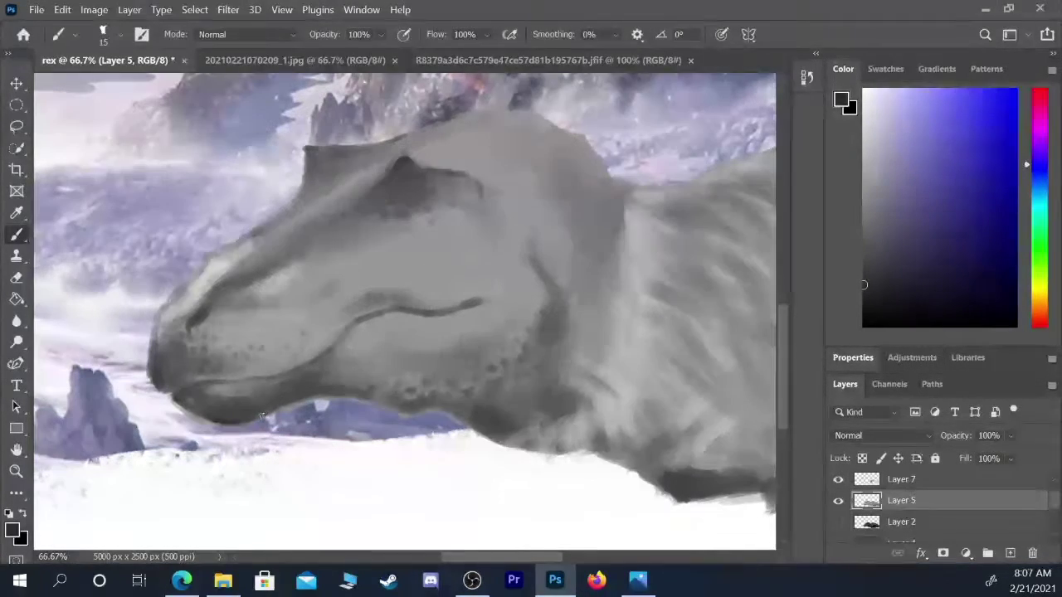
pyautogui.moveTo(278, 408)
pyautogui.mouseDown()
pyautogui.moveTo(324, 397)
pyautogui.moveTo(274, 410)
pyautogui.moveTo(296, 402)
pyautogui.mouseUp()
pyautogui.press(']')
pyautogui.moveTo(309, 396)
pyautogui.mouseDown()
pyautogui.moveTo(324, 404)
pyautogui.moveTo(280, 406)
pyautogui.mouseUp()
pyautogui.moveTo(200, 411)
pyautogui.mouseDown()
pyautogui.moveTo(220, 335)
pyautogui.moveTo(223, 414)
pyautogui.moveTo(231, 396)
pyautogui.moveTo(176, 400)
pyautogui.moveTo(221, 422)
pyautogui.mouseUp()
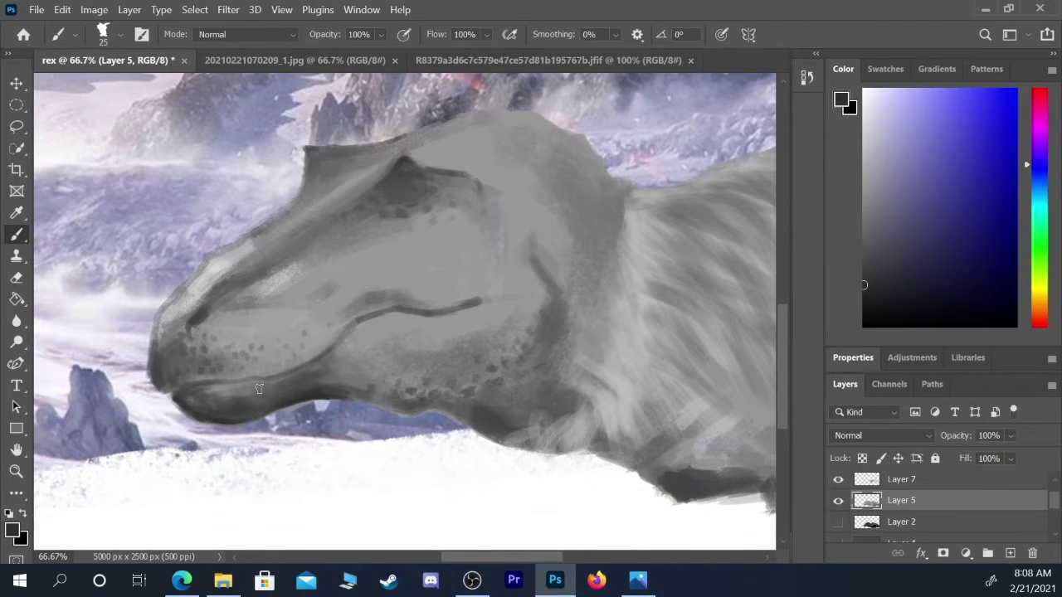
pyautogui.moveTo(159, 336)
pyautogui.mouseDown()
pyautogui.moveTo(172, 302)
pyautogui.moveTo(199, 277)
pyautogui.moveTo(191, 301)
pyautogui.moveTo(218, 257)
pyautogui.mouseUp()
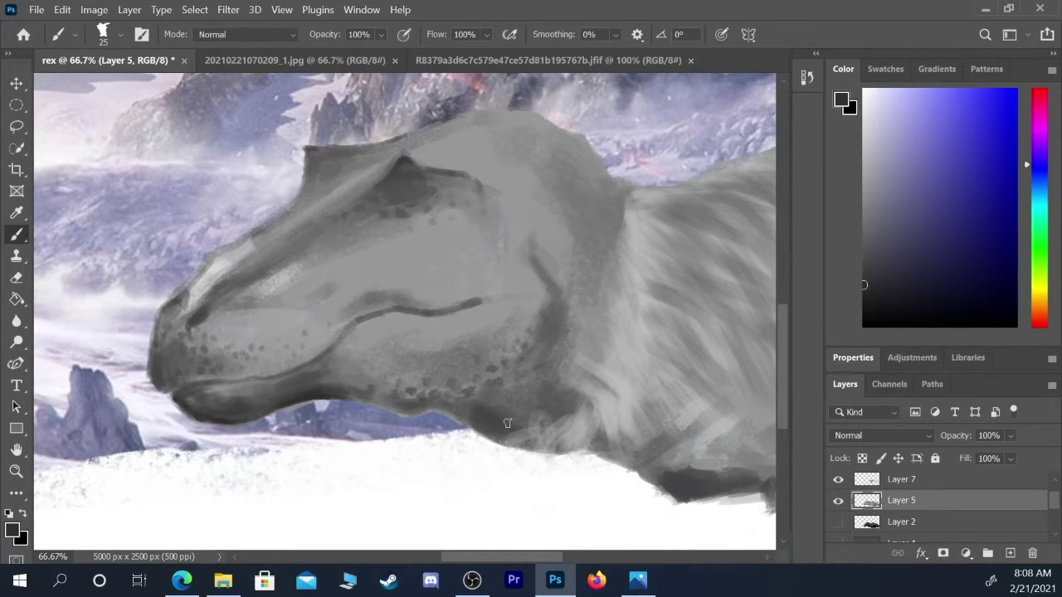
# - Switch the paint colour to black and outline the bottom edge of the lower jaw with a 9 px brush
pyautogui.moveTo(895, 286); pyautogui.dragTo(864, 327)
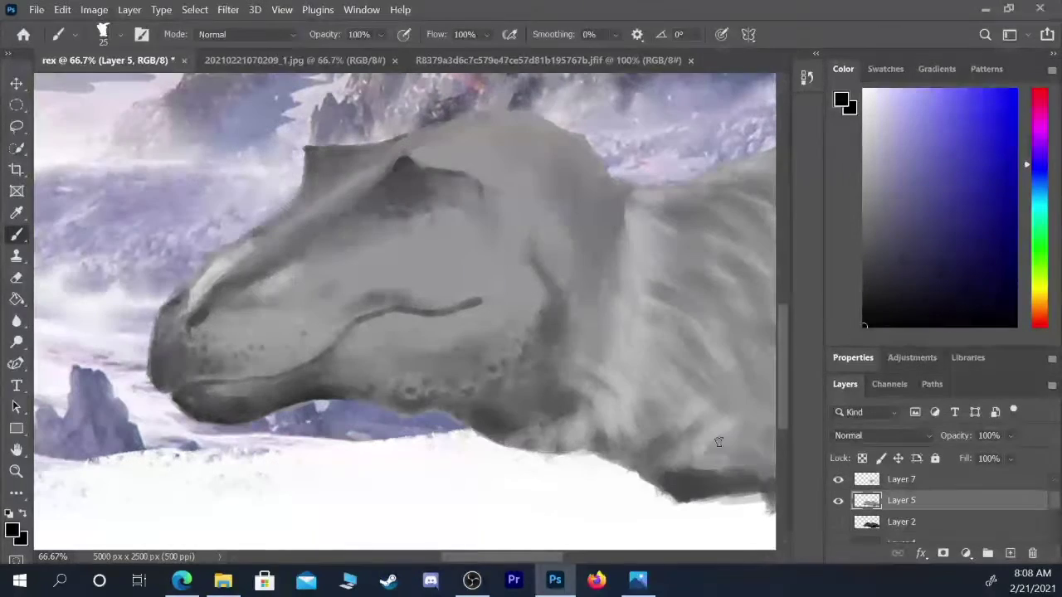
pyautogui.press('[')
pyautogui.press('[')
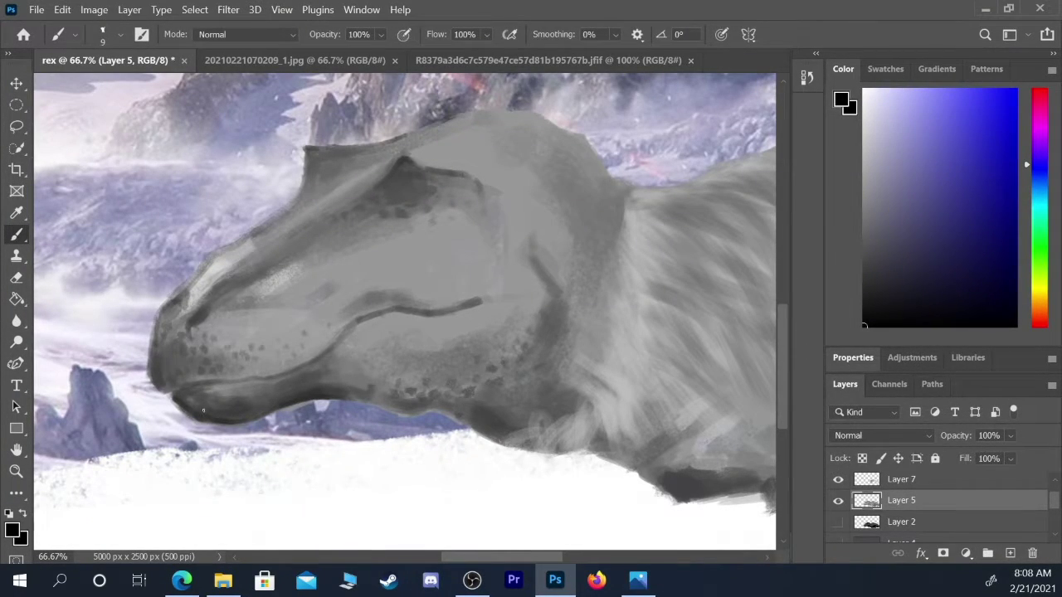
pyautogui.moveTo(175, 395); pyautogui.dragTo(177, 403)
pyautogui.moveTo(292, 404); pyautogui.dragTo(372, 406)
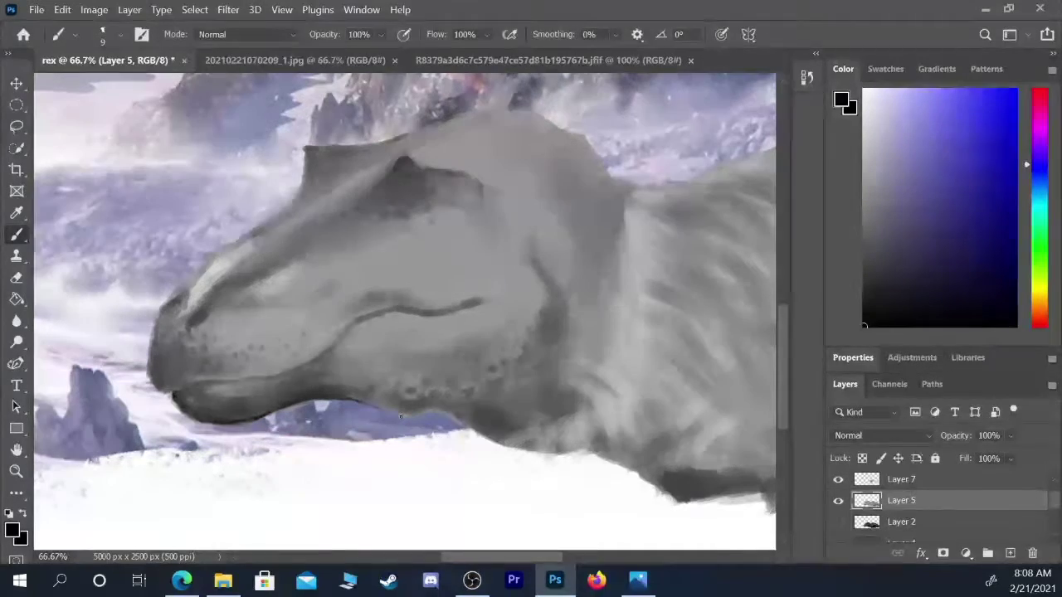
# - Mark the corner of the mouth in black and trace the mouth line with a 9 px brush
pyautogui.moveTo(451, 453); pyautogui.dragTo(486, 474)
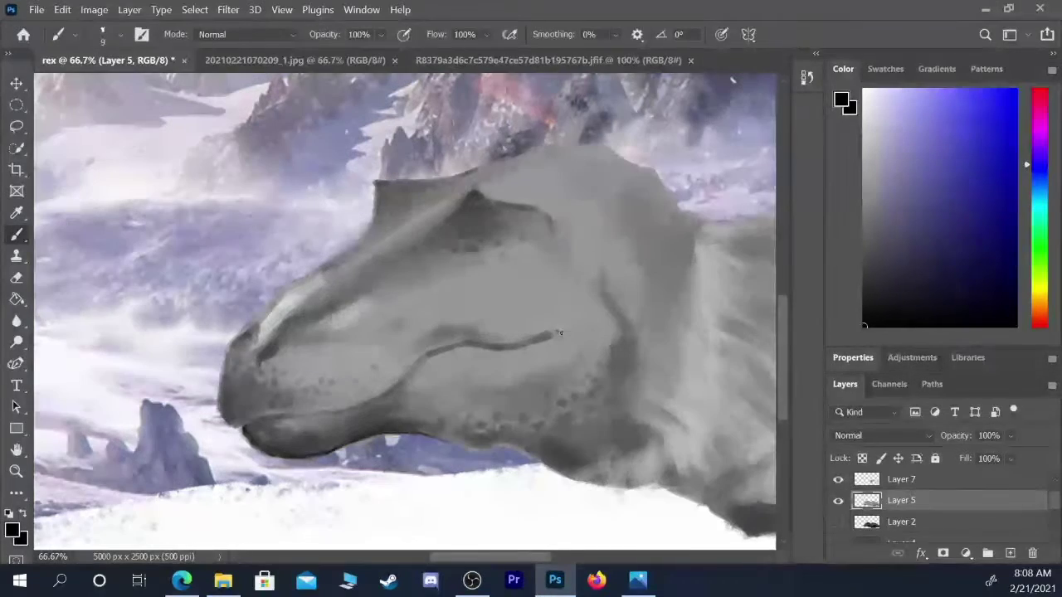
pyautogui.press(']')
pyautogui.press(']')
pyautogui.press(']')
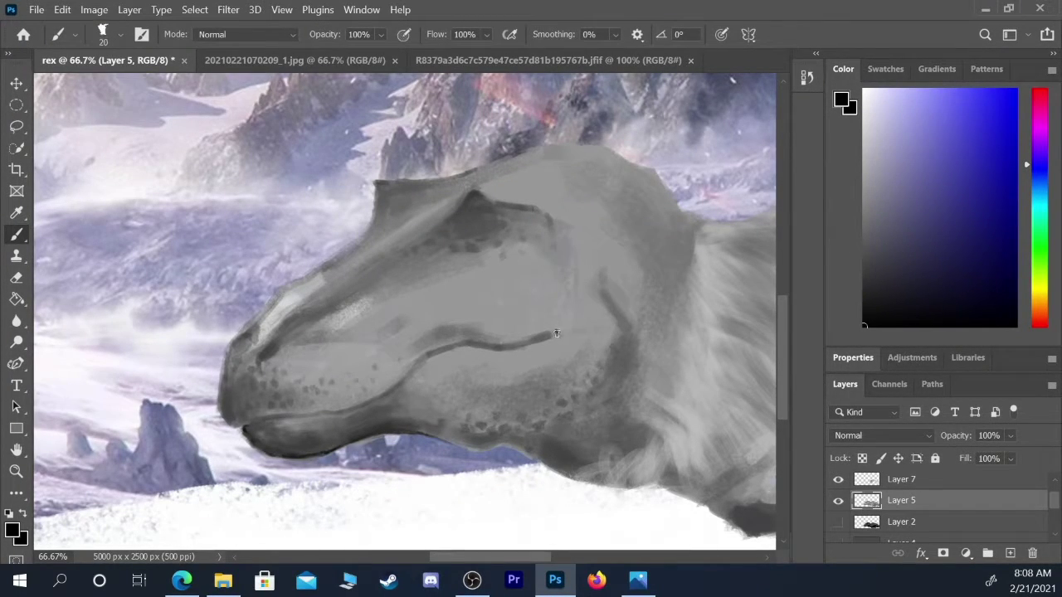
pyautogui.press('[')
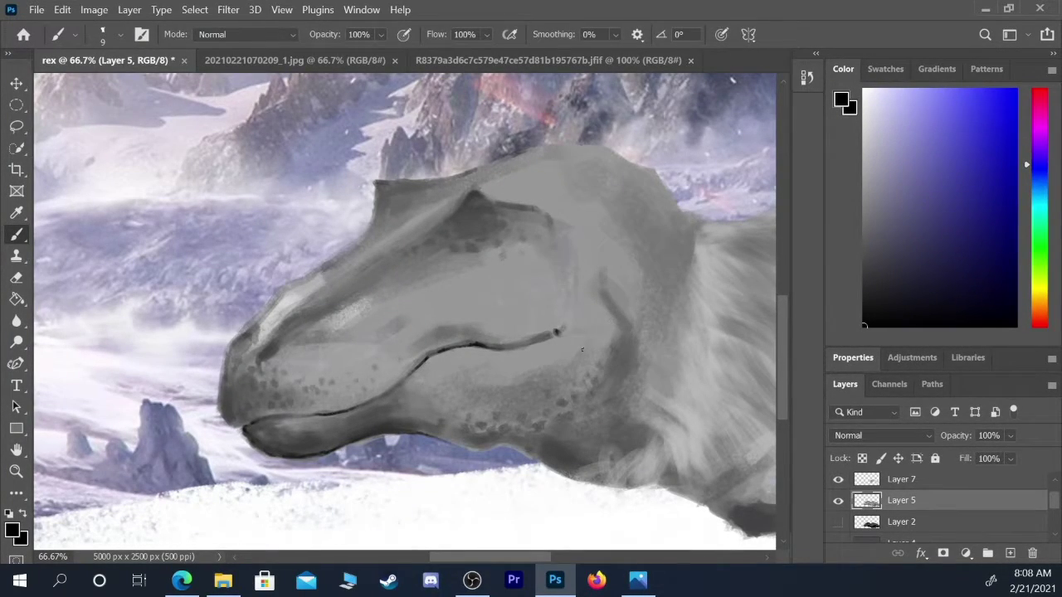
# - Paint black shadows along the back of the jaw and under the throat with a 35 px brush
pyautogui.press(']')
pyautogui.press(']')
pyautogui.press(']')
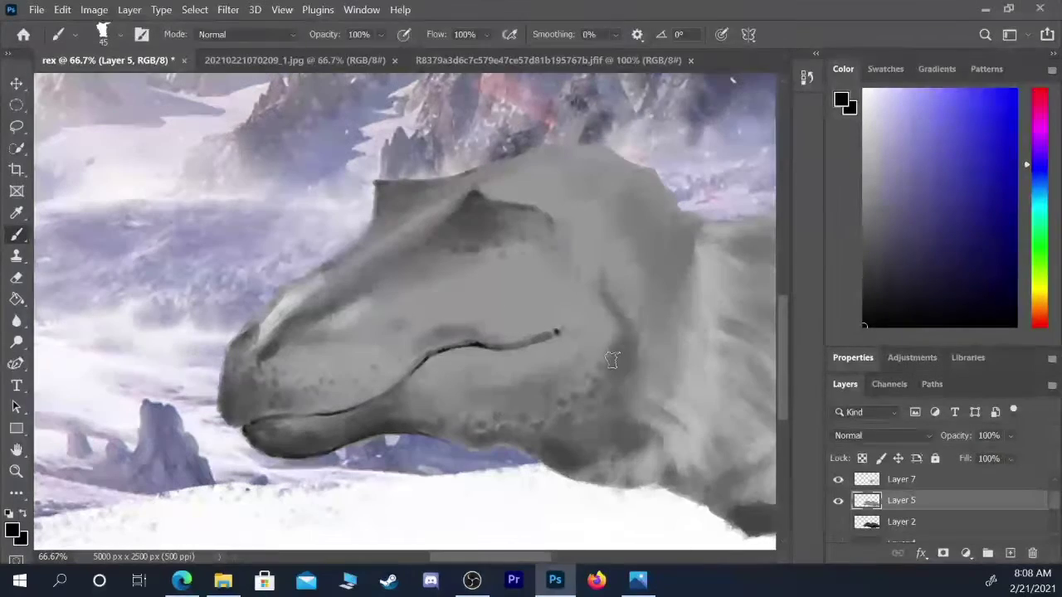
pyautogui.press('[')
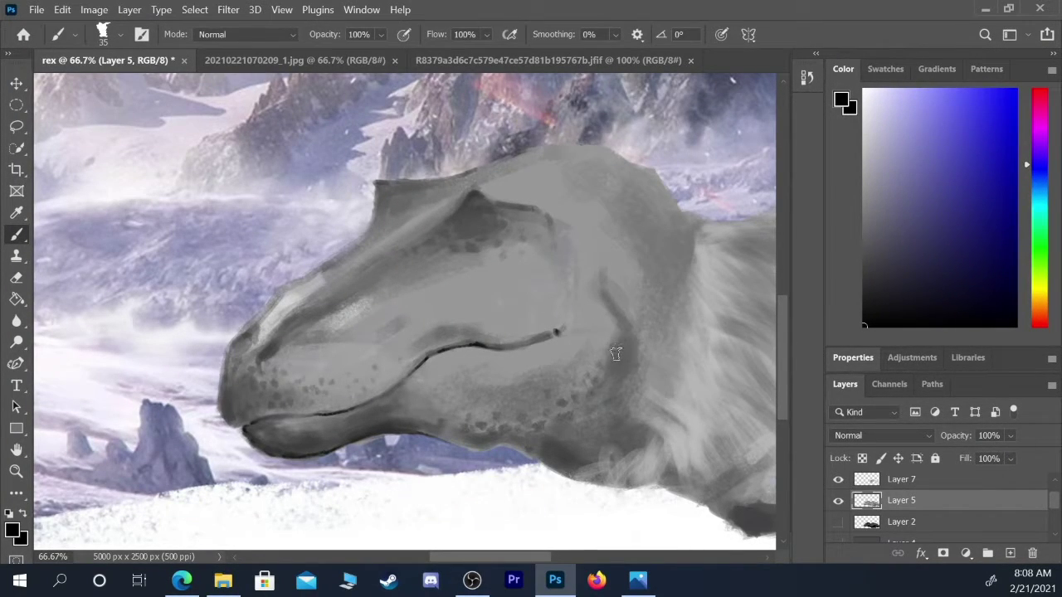
pyautogui.moveTo(619, 345)
pyautogui.mouseDown()
pyautogui.moveTo(614, 364)
pyautogui.moveTo(617, 314)
pyautogui.moveTo(611, 369)
pyautogui.moveTo(589, 399)
pyautogui.moveTo(605, 397)
pyautogui.moveTo(584, 415)
pyautogui.mouseUp()
pyautogui.moveTo(526, 445)
pyautogui.mouseDown()
pyautogui.moveTo(457, 442)
pyautogui.moveTo(516, 440)
pyautogui.moveTo(557, 462)
pyautogui.mouseUp()
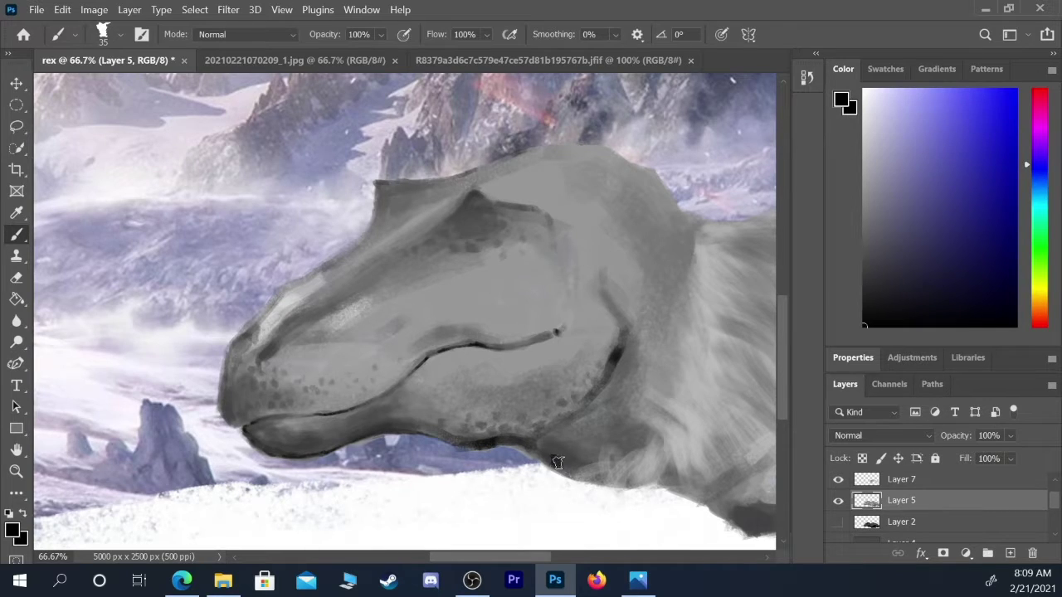
# - Deepen the shadows around the eye, along the snout ridge and on the front upper lip in black
pyautogui.moveTo(641, 508); pyautogui.dragTo(595, 491)
pyautogui.moveTo(415, 185)
pyautogui.mouseDown()
pyautogui.moveTo(384, 216)
pyautogui.moveTo(421, 181)
pyautogui.moveTo(390, 206)
pyautogui.moveTo(424, 189)
pyautogui.moveTo(454, 194)
pyautogui.moveTo(413, 200)
pyautogui.moveTo(351, 236)
pyautogui.moveTo(314, 300)
pyautogui.moveTo(422, 185)
pyautogui.moveTo(331, 248)
pyautogui.moveTo(411, 202)
pyautogui.moveTo(249, 292)
pyautogui.mouseUp()
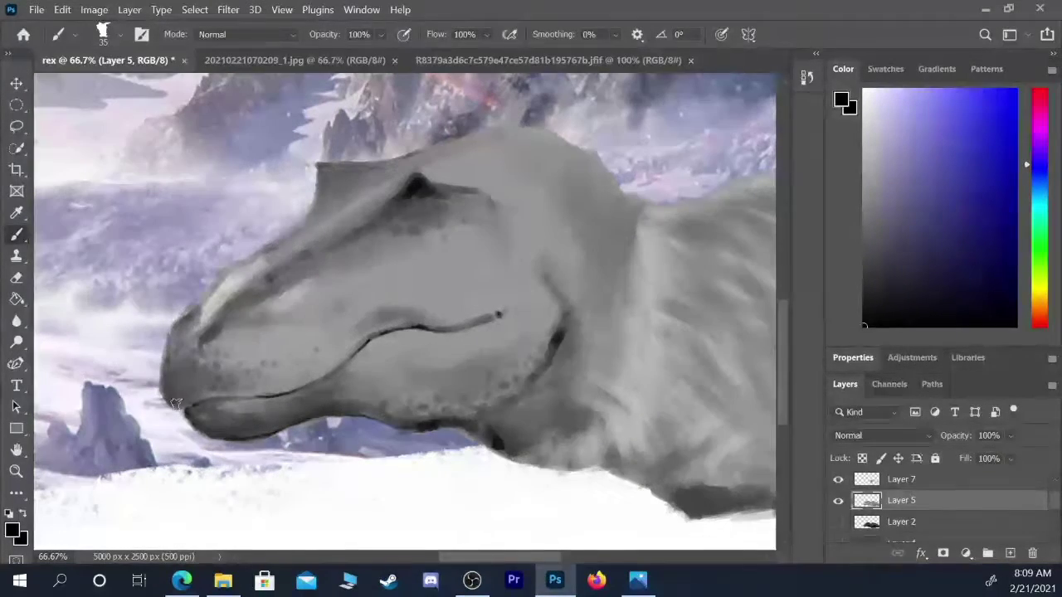
pyautogui.moveTo(175, 395)
pyautogui.mouseDown()
pyautogui.moveTo(321, 392)
pyautogui.moveTo(177, 401)
pyautogui.moveTo(238, 390)
pyautogui.mouseUp()
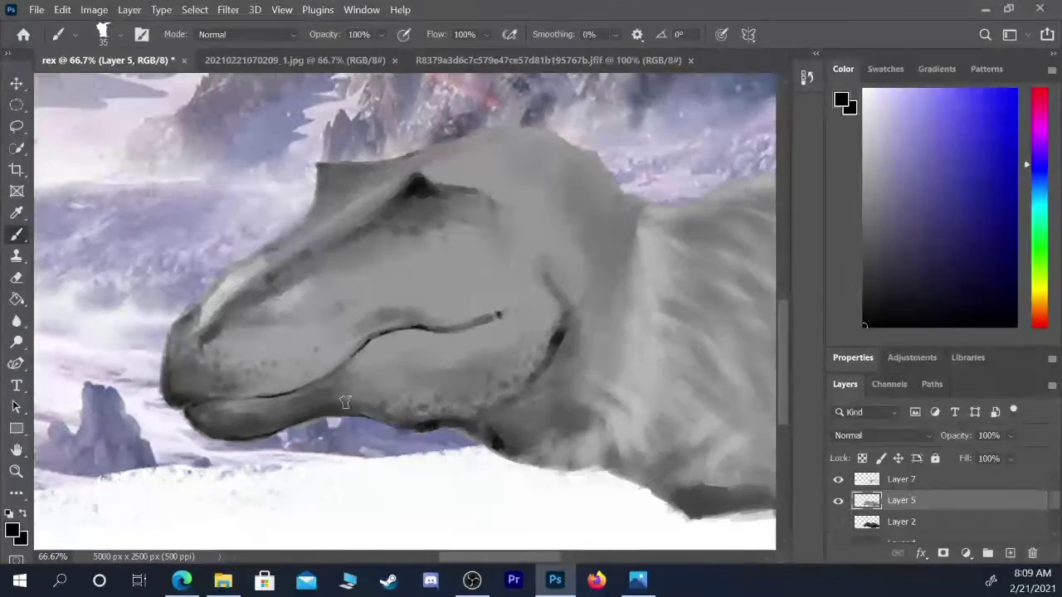
# - Outline the underside of the chest and the folded forearm in black with a 25 px brush
pyautogui.moveTo(592, 490)
pyautogui.mouseDown()
pyautogui.moveTo(503, 486)
pyautogui.moveTo(526, 481)
pyautogui.moveTo(560, 430)
pyautogui.mouseUp()
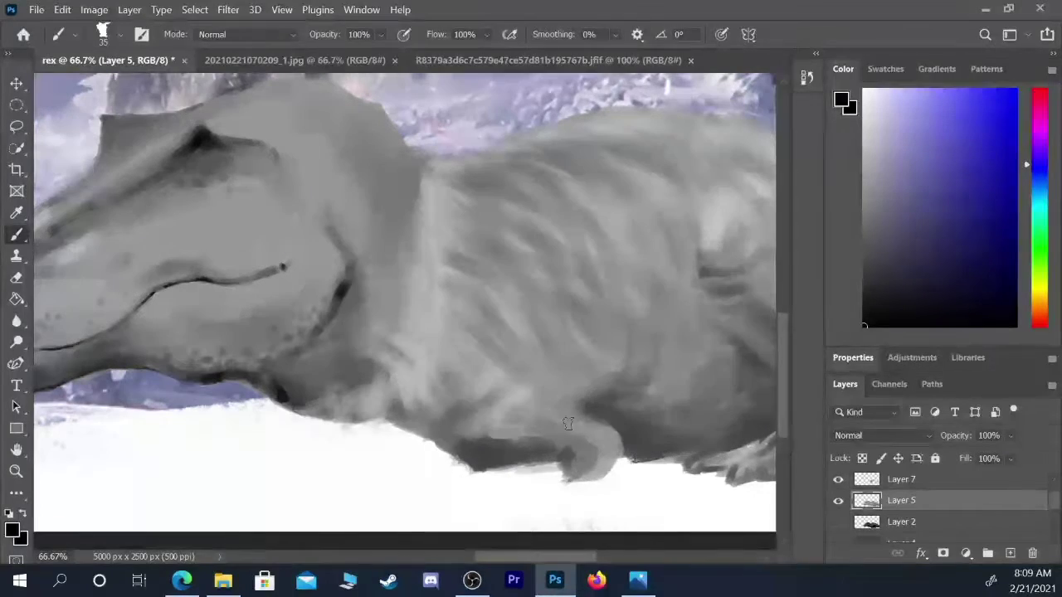
pyautogui.press('[')
pyautogui.moveTo(482, 458); pyautogui.dragTo(398, 421)
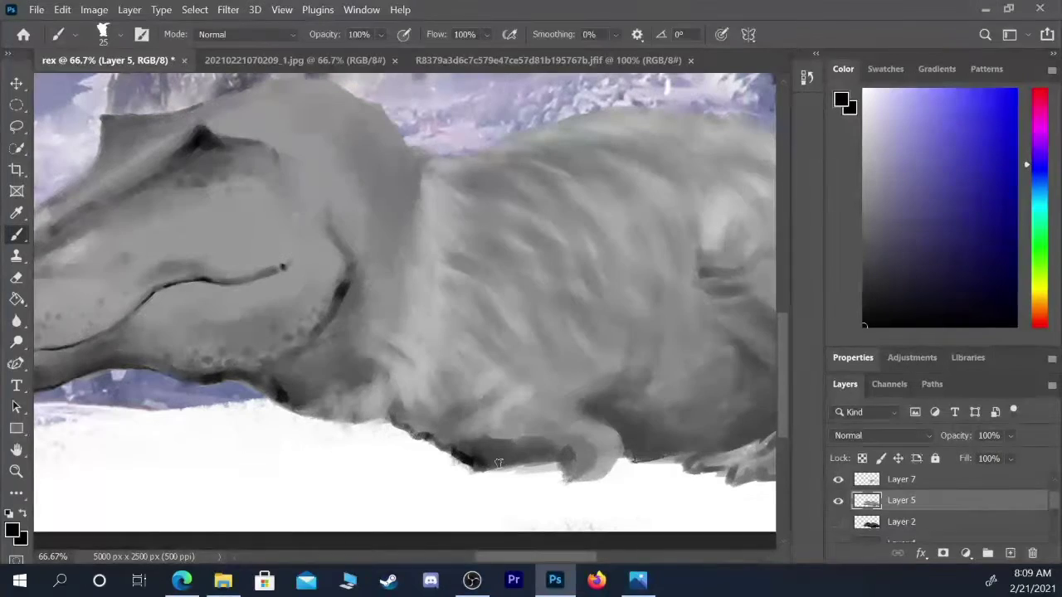
pyautogui.moveTo(472, 463)
pyautogui.mouseDown()
pyautogui.moveTo(572, 447)
pyautogui.moveTo(565, 482)
pyautogui.mouseUp()
# - Add black shadows to the curled front hand and along the lower belly edge behind it
pyautogui.moveTo(650, 484); pyautogui.dragTo(583, 504)
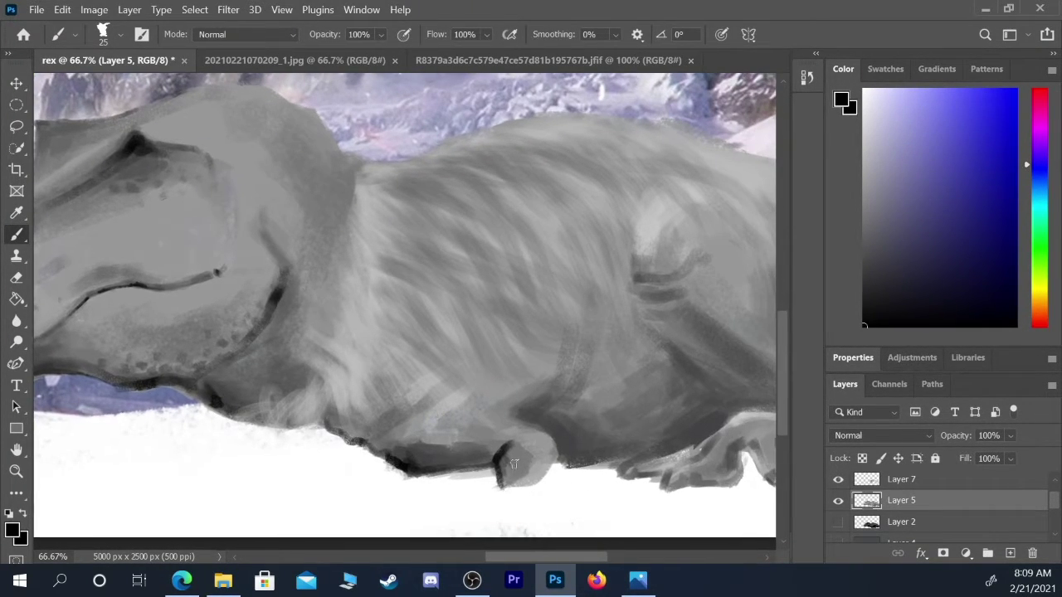
pyautogui.moveTo(508, 456); pyautogui.dragTo(525, 478)
pyautogui.moveTo(562, 448); pyautogui.dragTo(567, 461)
pyautogui.moveTo(521, 413); pyautogui.dragTo(548, 403)
pyautogui.moveTo(564, 456)
pyautogui.mouseDown()
pyautogui.moveTo(677, 456)
pyautogui.moveTo(679, 441)
pyautogui.moveTo(705, 474)
pyautogui.moveTo(617, 486)
pyautogui.moveTo(618, 438)
pyautogui.moveTo(652, 420)
pyautogui.moveTo(552, 471)
pyautogui.mouseUp()
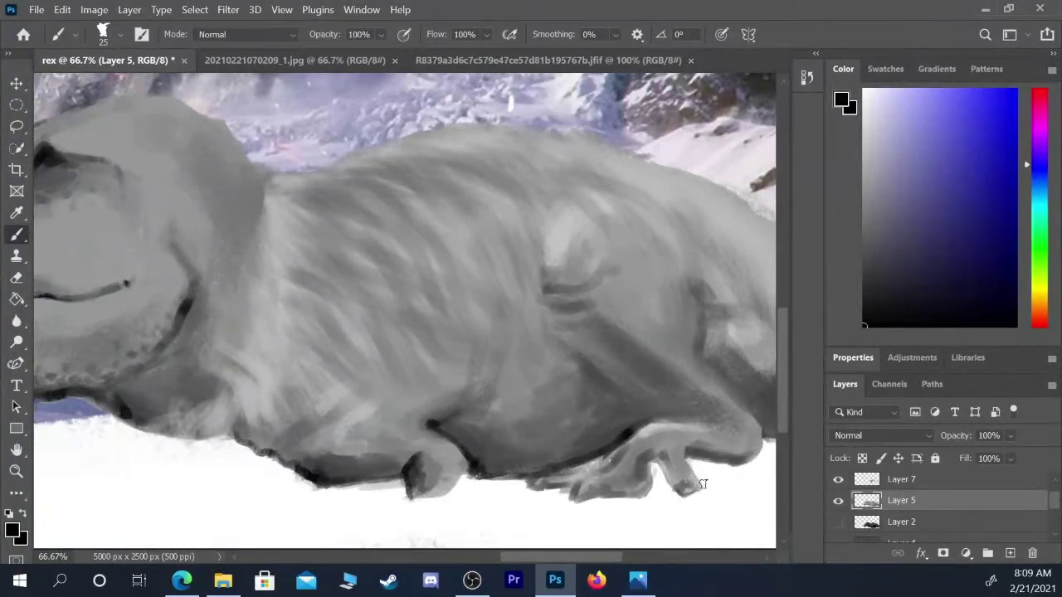
# - Paint a black shadow along the underside of the hind leg and extend it over the adjacent lower belly with a larger brush
pyautogui.moveTo(699, 486); pyautogui.dragTo(616, 493)
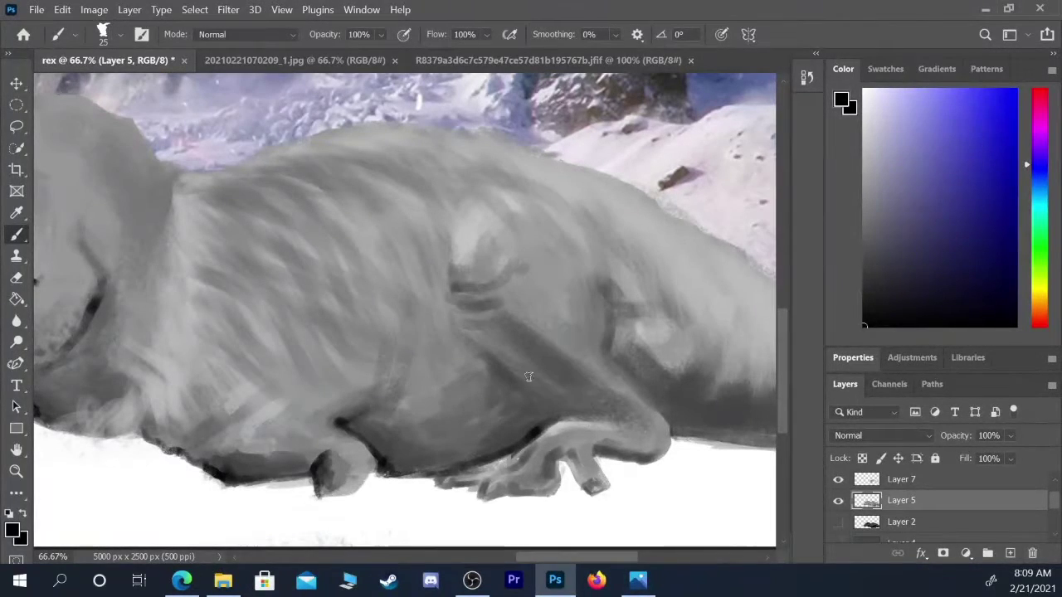
pyautogui.press(']')
pyautogui.press(']')
pyautogui.moveTo(497, 370)
pyautogui.mouseDown()
pyautogui.moveTo(559, 404)
pyautogui.moveTo(463, 347)
pyautogui.mouseUp()
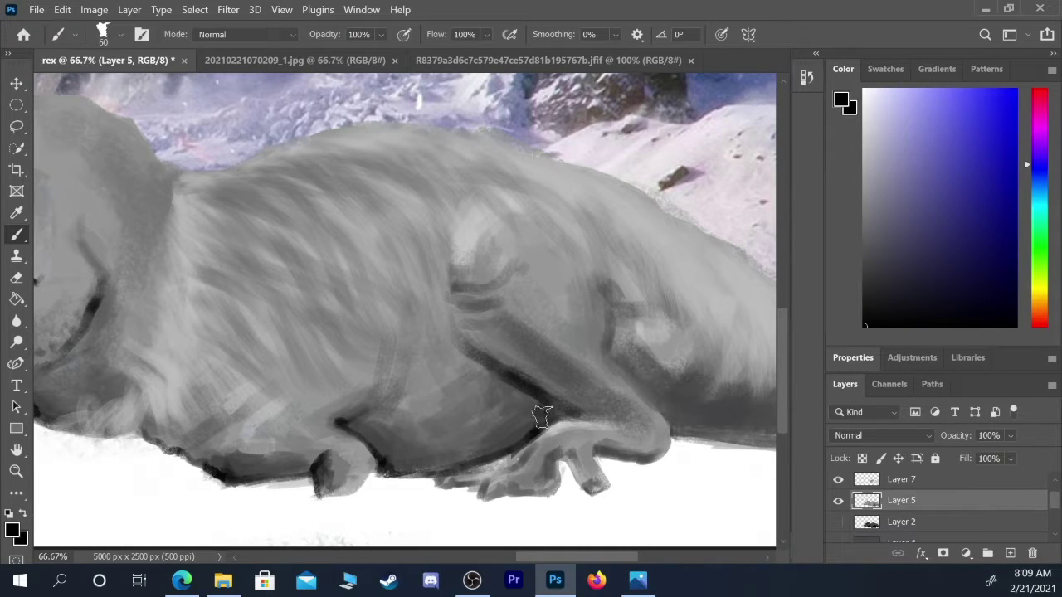
pyautogui.press(']')
pyautogui.press(']')
pyautogui.press(']')
pyautogui.moveTo(534, 430)
pyautogui.mouseDown()
pyautogui.moveTo(524, 404)
pyautogui.moveTo(450, 444)
pyautogui.moveTo(510, 399)
pyautogui.moveTo(513, 442)
pyautogui.moveTo(404, 442)
pyautogui.mouseUp()
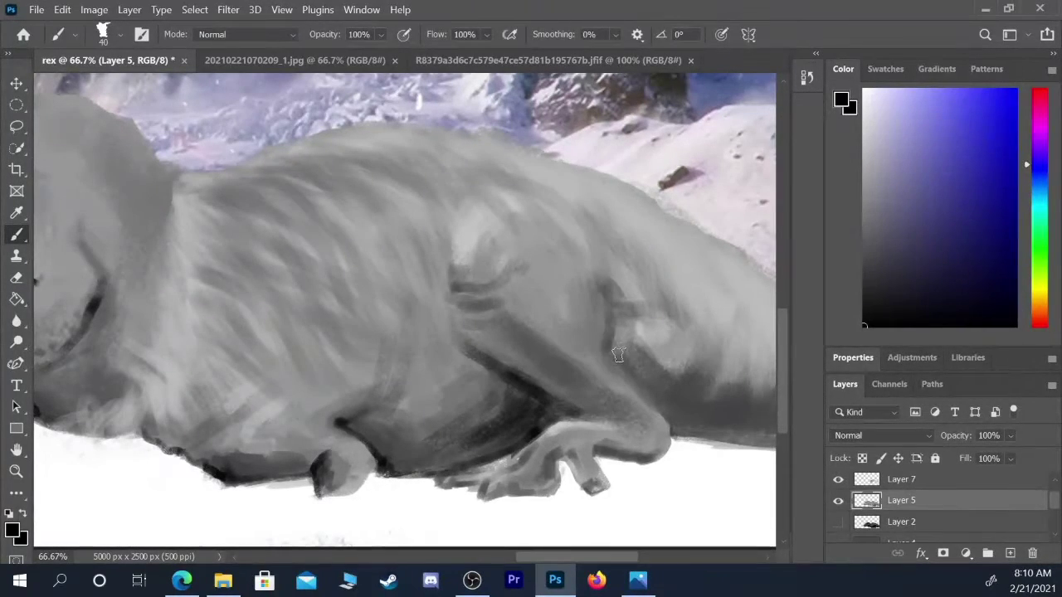
# - Outline the rear edge of the hind leg in black down to the heel with a 15 px brush
pyautogui.press('[')
pyautogui.press('[')
pyautogui.press('[')
pyautogui.press('[')
pyautogui.press('[')
pyautogui.press('[')
pyautogui.press('[')
pyautogui.press('[')
pyautogui.press('[')
pyautogui.moveTo(611, 359); pyautogui.dragTo(672, 433)
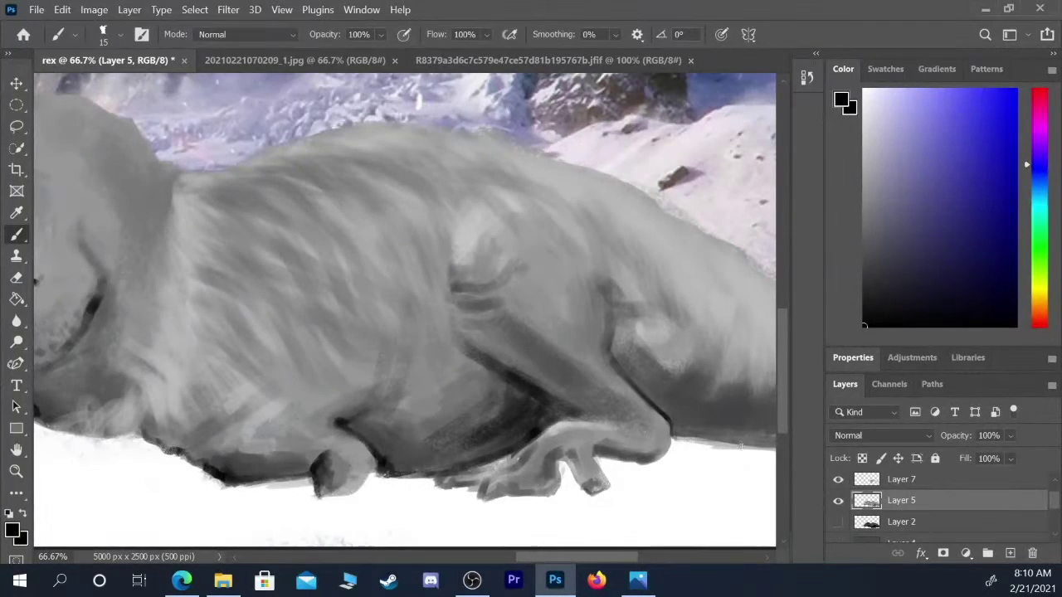
# - Paint black shadow patches along the tail's underside behind the hind leg with a 60 px brush
pyautogui.moveTo(730, 478); pyautogui.dragTo(628, 481)
pyautogui.press(']')
pyautogui.press(']')
pyautogui.press(']')
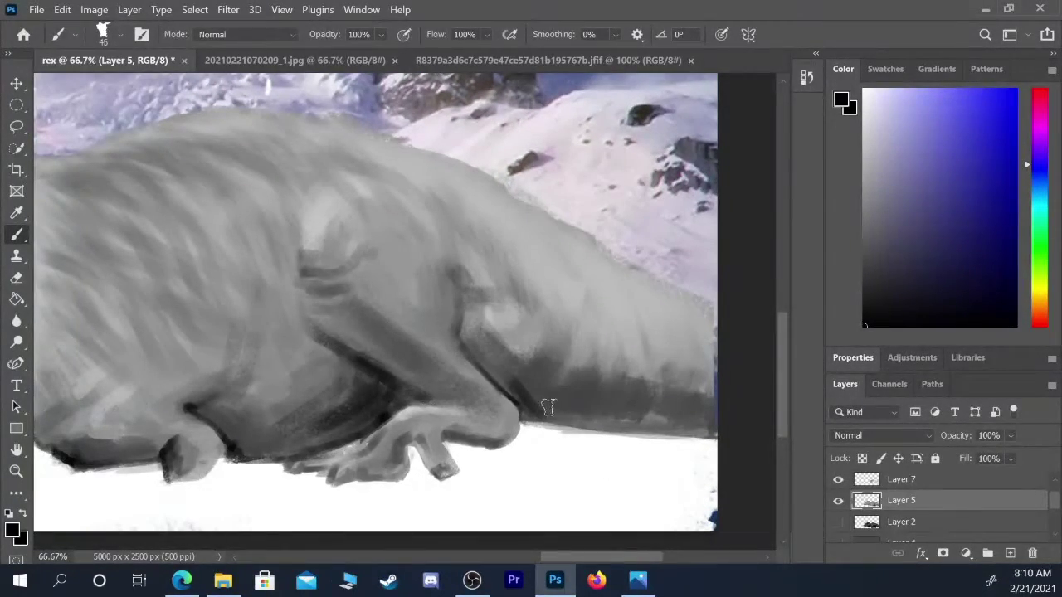
pyautogui.press(']')
pyautogui.press(']')
pyautogui.moveTo(550, 405)
pyautogui.mouseDown()
pyautogui.moveTo(507, 370)
pyautogui.moveTo(578, 412)
pyautogui.moveTo(585, 394)
pyautogui.moveTo(588, 413)
pyautogui.moveTo(635, 420)
pyautogui.moveTo(682, 417)
pyautogui.moveTo(687, 404)
pyautogui.moveTo(660, 422)
pyautogui.mouseUp()
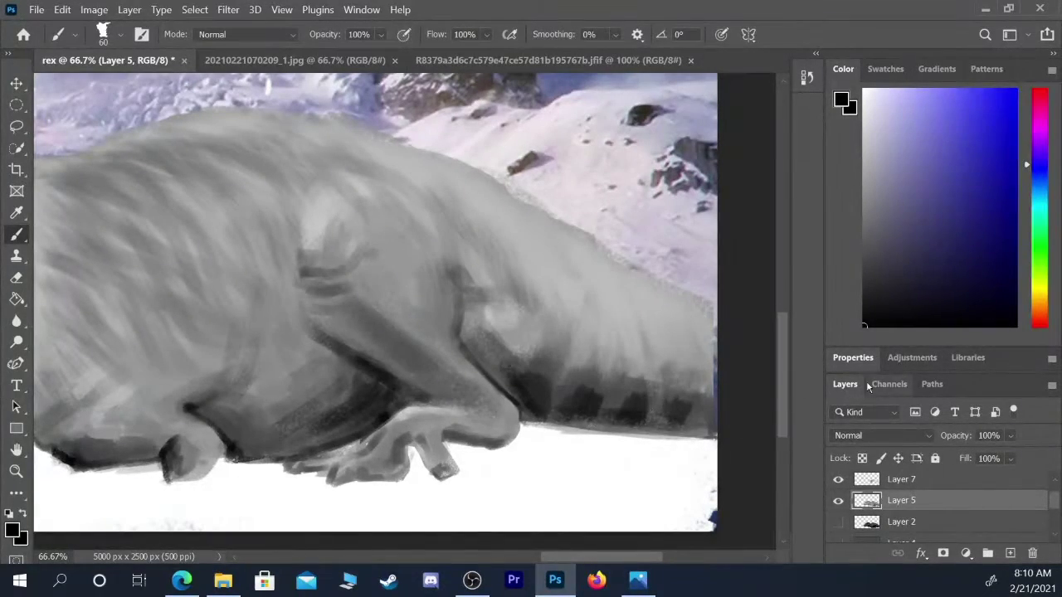
# - Reduce the brush to 30 px and darken the contours of the hind foot in black
pyautogui.press('[')
pyautogui.press('[')
pyautogui.press('[')
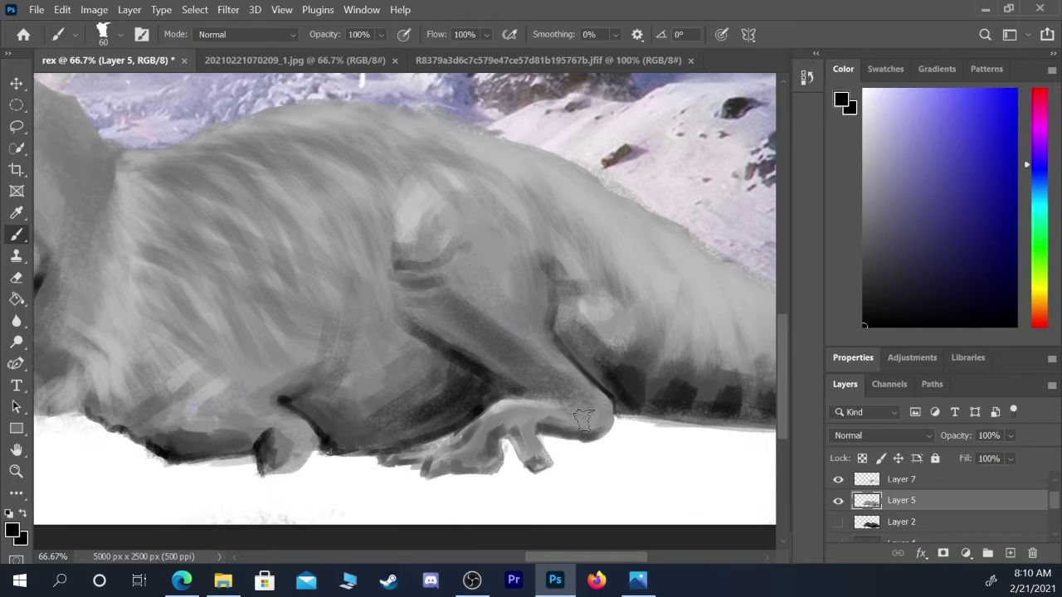
pyautogui.moveTo(469, 431)
pyautogui.mouseDown()
pyautogui.moveTo(419, 462)
pyautogui.moveTo(397, 460)
pyautogui.moveTo(442, 448)
pyautogui.mouseUp()
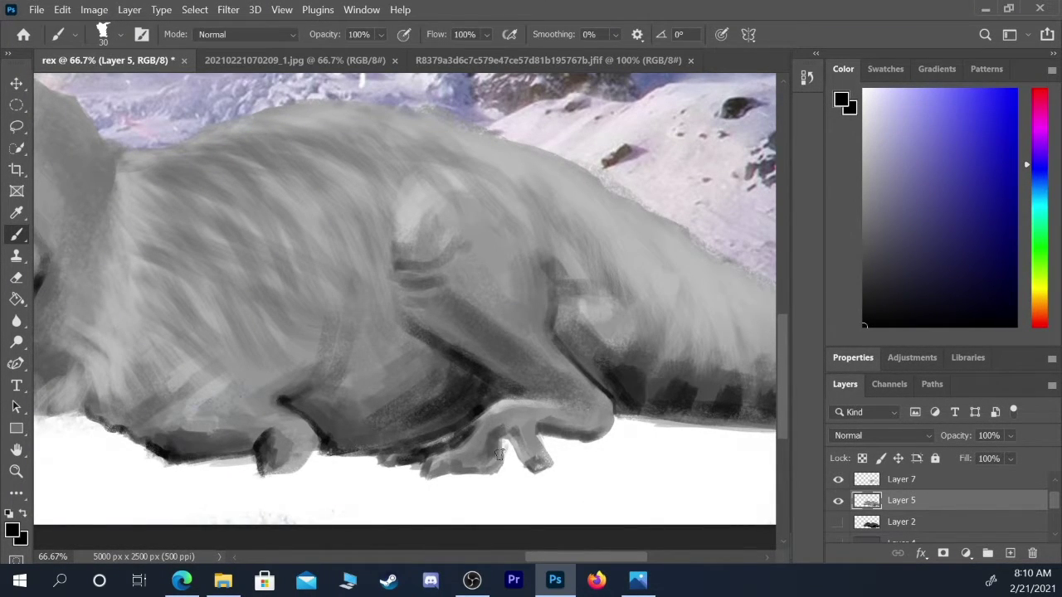
pyautogui.press('[')
pyautogui.press('[')
pyautogui.press('[')
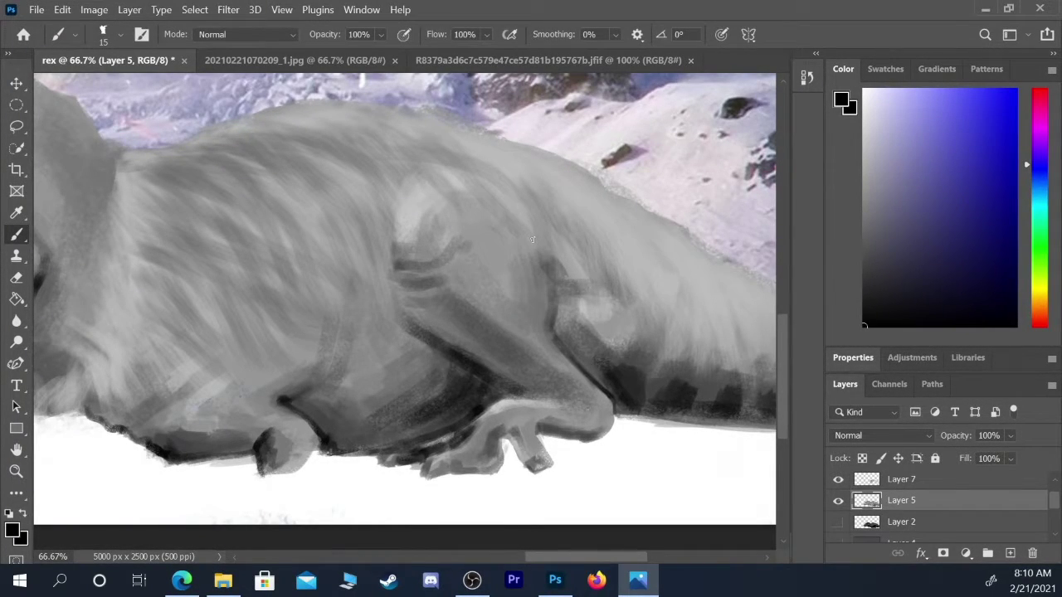
pyautogui.press(']')
pyautogui.press(']')
pyautogui.press(']')
pyautogui.press(']')
pyautogui.press(']')
pyautogui.press(']')
pyautogui.press(']')
pyautogui.press(']')
pyautogui.press(']')
pyautogui.press(']')
pyautogui.click(448, 464)
pyautogui.click(504, 374)
pyautogui.moveTo(489, 440); pyautogui.dragTo(498, 444)
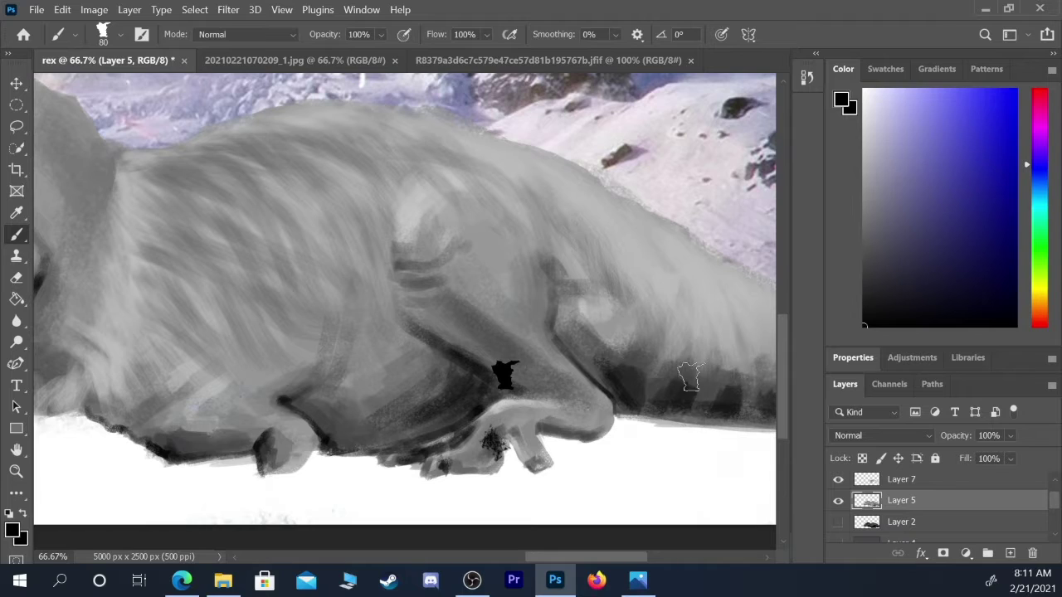
pyautogui.hotkey('ctrl', 'z')
pyautogui.hotkey('ctrl', 'z')
pyautogui.hotkey('ctrl', 'z')
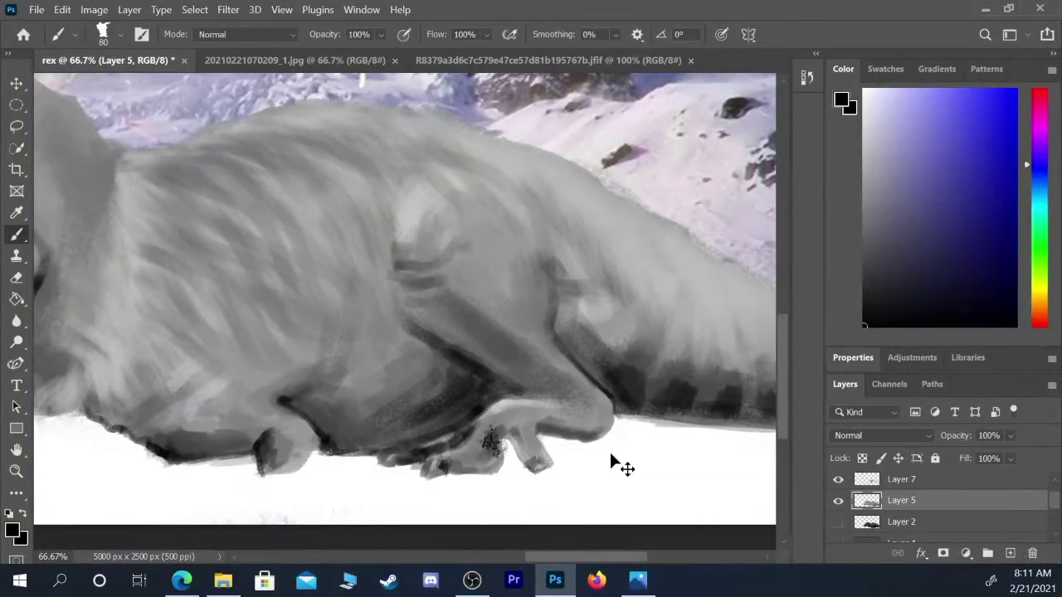
pyautogui.hotkey('ctrl', 'z')
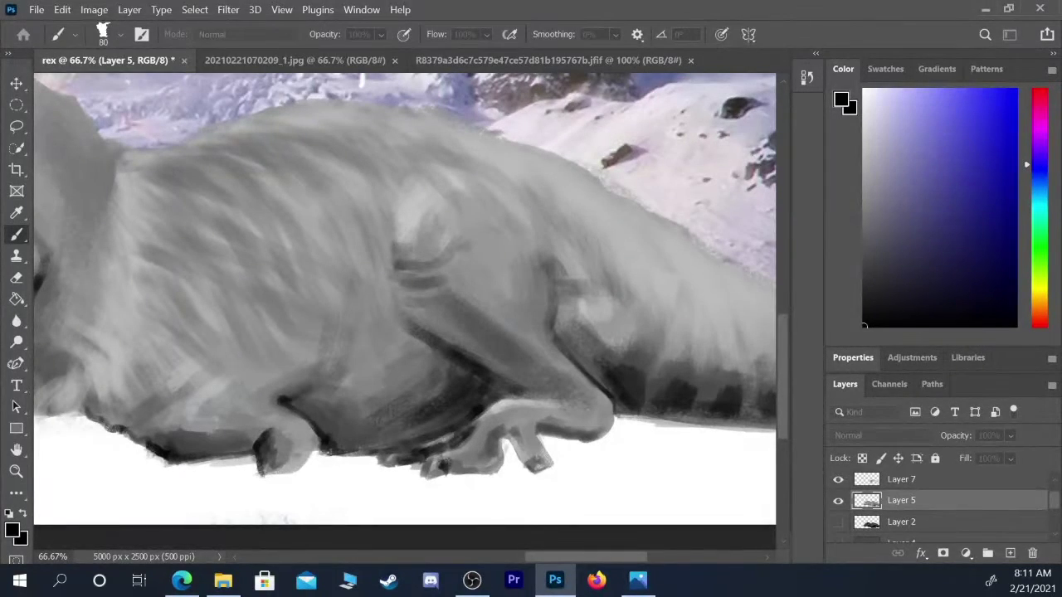
# - Save the painting as the Photoshop file rex in the photoshop work folder within Pictures, with Maximize Compatibility enabled
pyautogui.moveTo(611, 437); pyautogui.dragTo(612, 437)
pyautogui.hotkey('ctrl', 's')
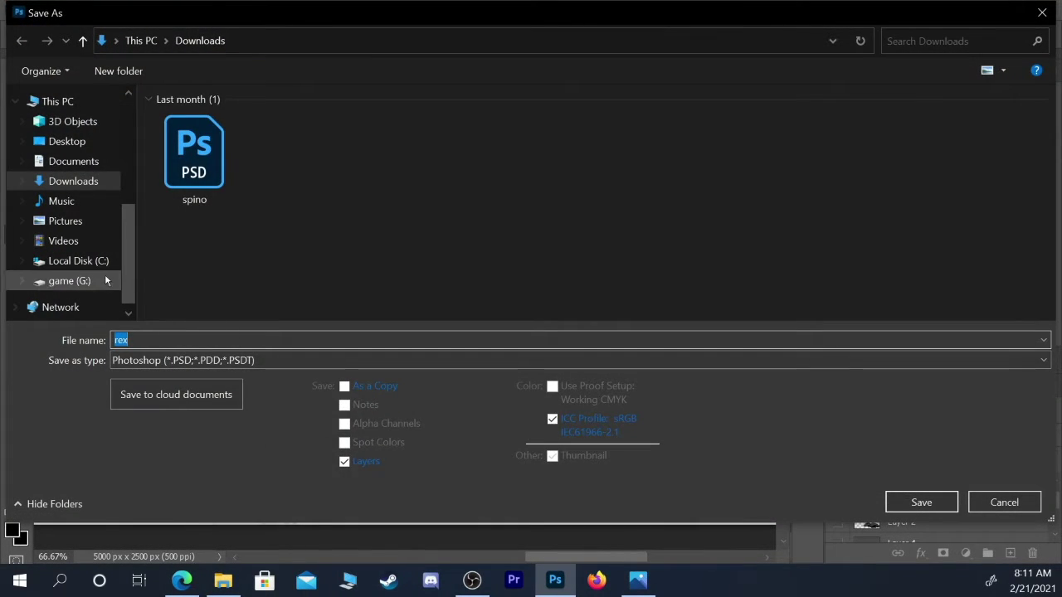
pyautogui.click(83, 222)
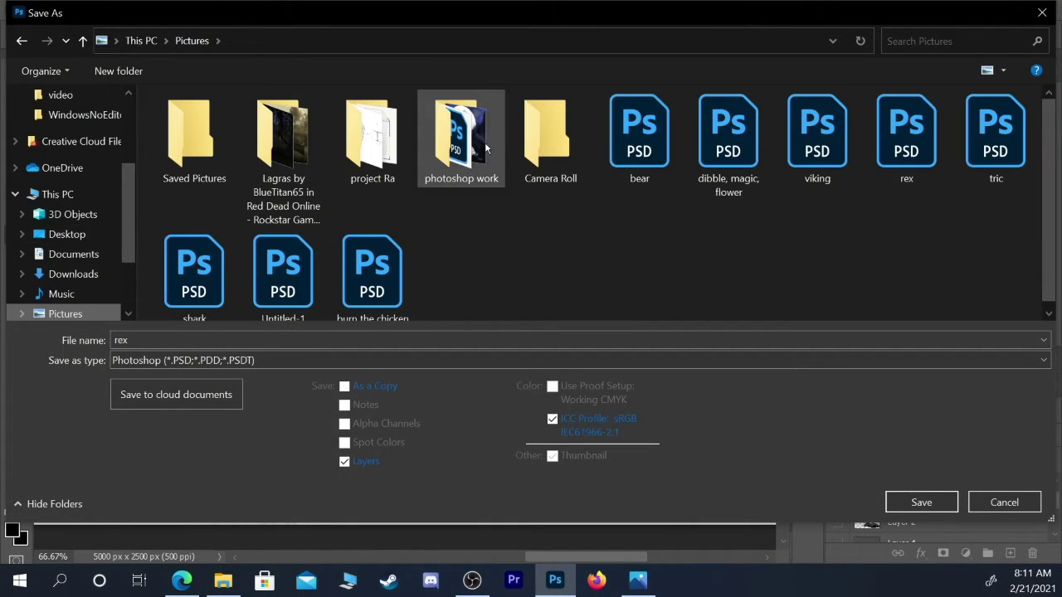
pyautogui.doubleClick(485, 162)
pyautogui.click(219, 342)
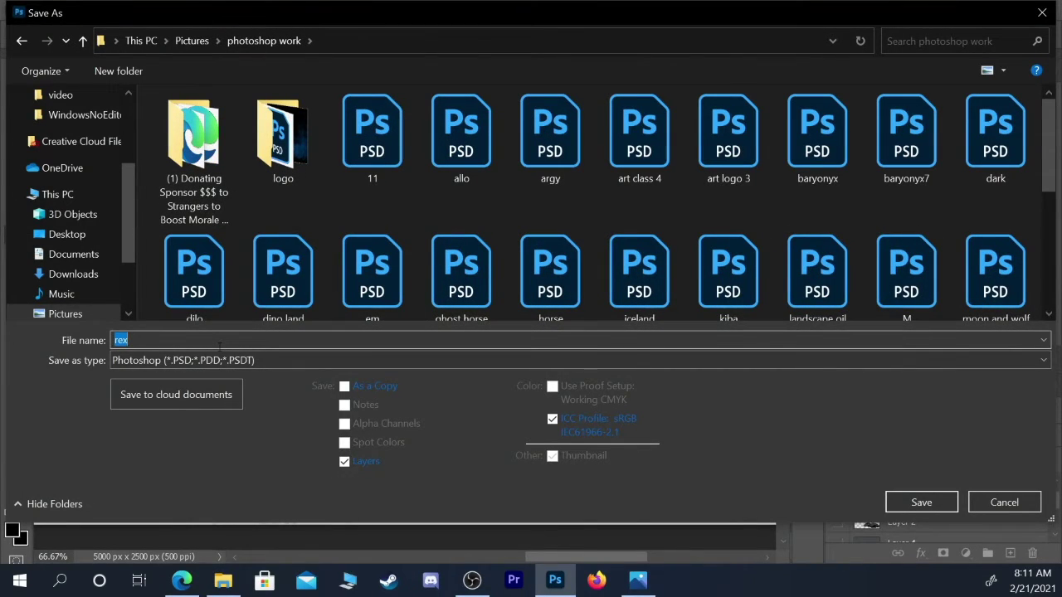
pyautogui.click(921, 502)
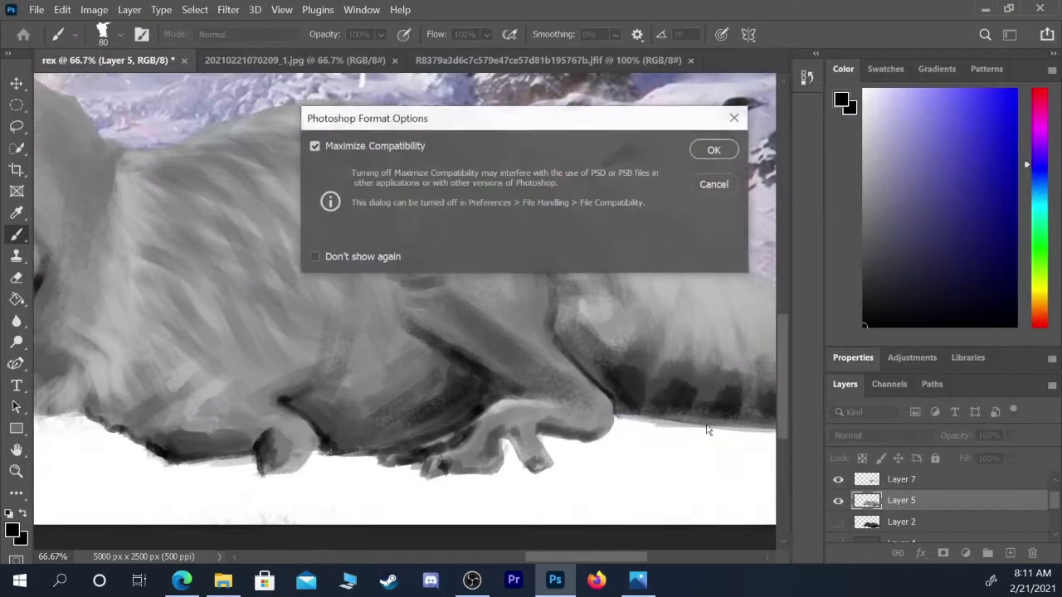
pyautogui.click(716, 151)
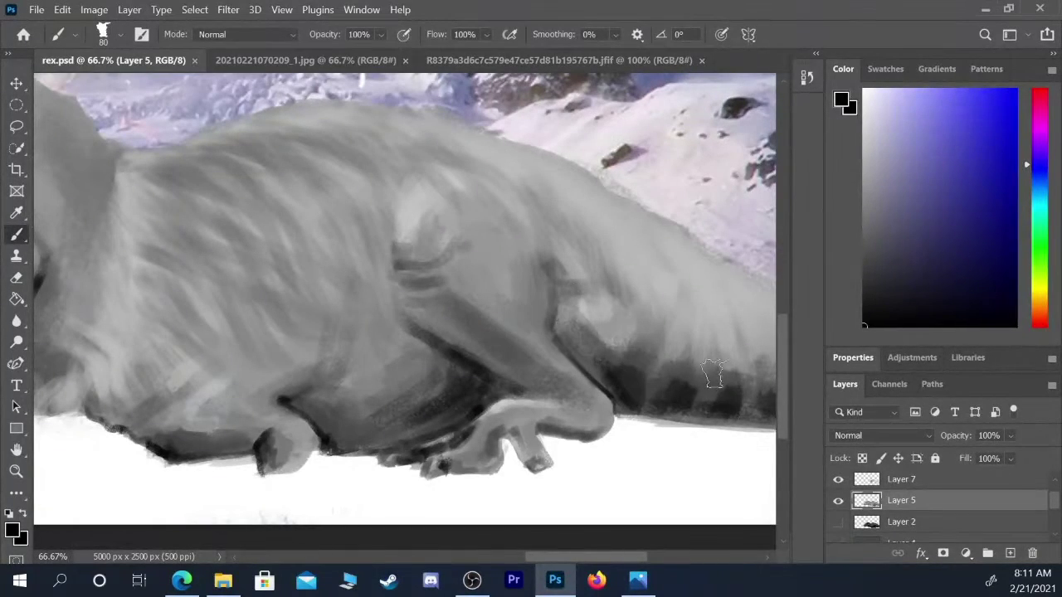
# - Outline the undersides and claws of the hind foot's toes in black with 10 px and 20 px brushes
pyautogui.press('[')
pyautogui.press('[')
pyautogui.press('[')
pyautogui.press('[')
pyautogui.press('[')
pyautogui.press('[')
pyautogui.press('[')
pyautogui.click(442, 471)
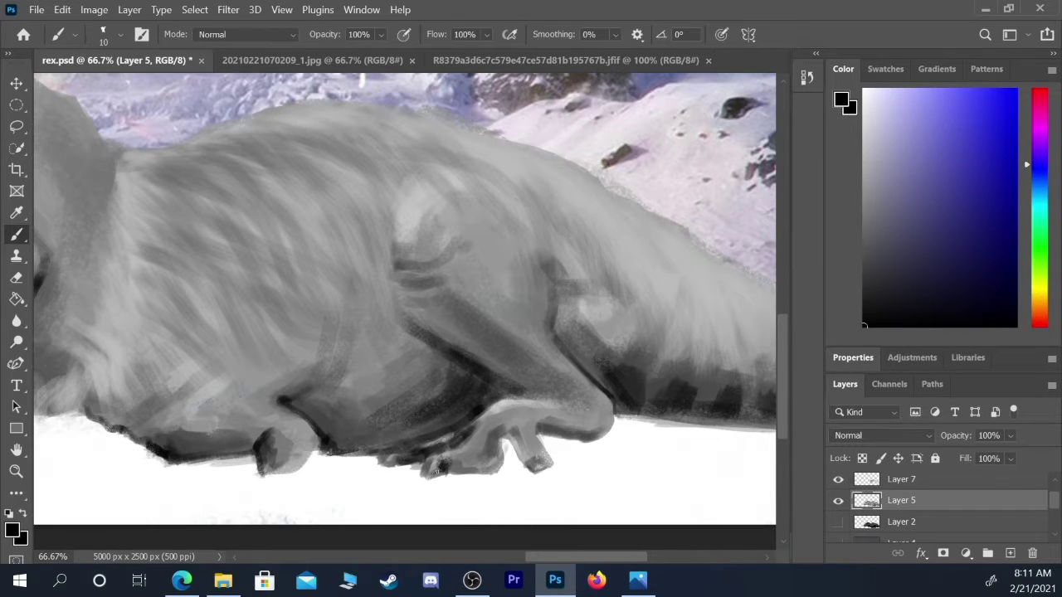
pyautogui.press(']')
pyautogui.press(']')
pyautogui.moveTo(457, 471)
pyautogui.mouseDown()
pyautogui.moveTo(500, 465)
pyautogui.moveTo(501, 463)
pyautogui.mouseUp()
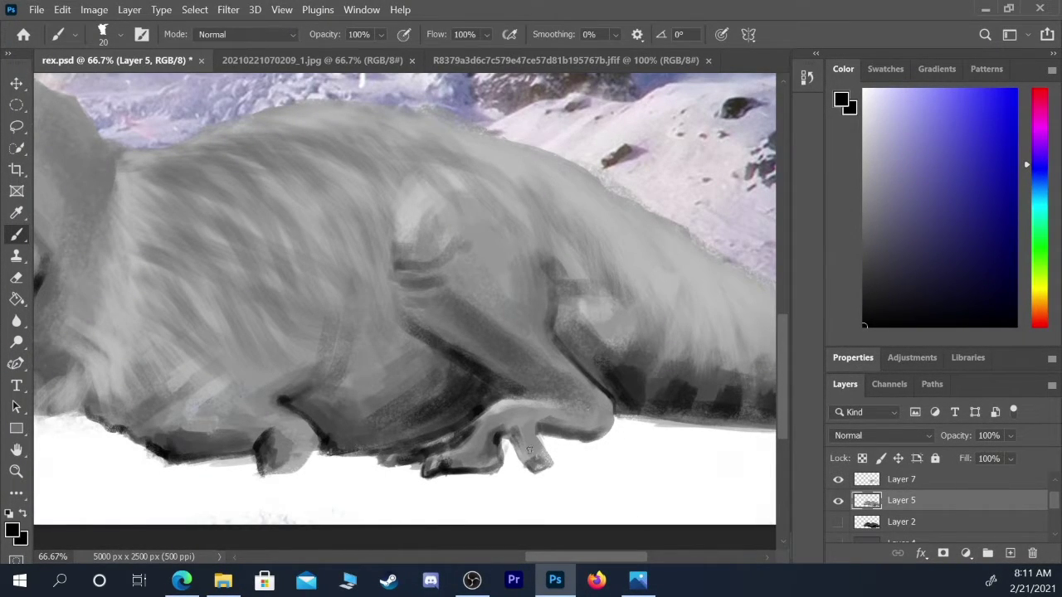
pyautogui.moveTo(525, 459); pyautogui.dragTo(531, 467)
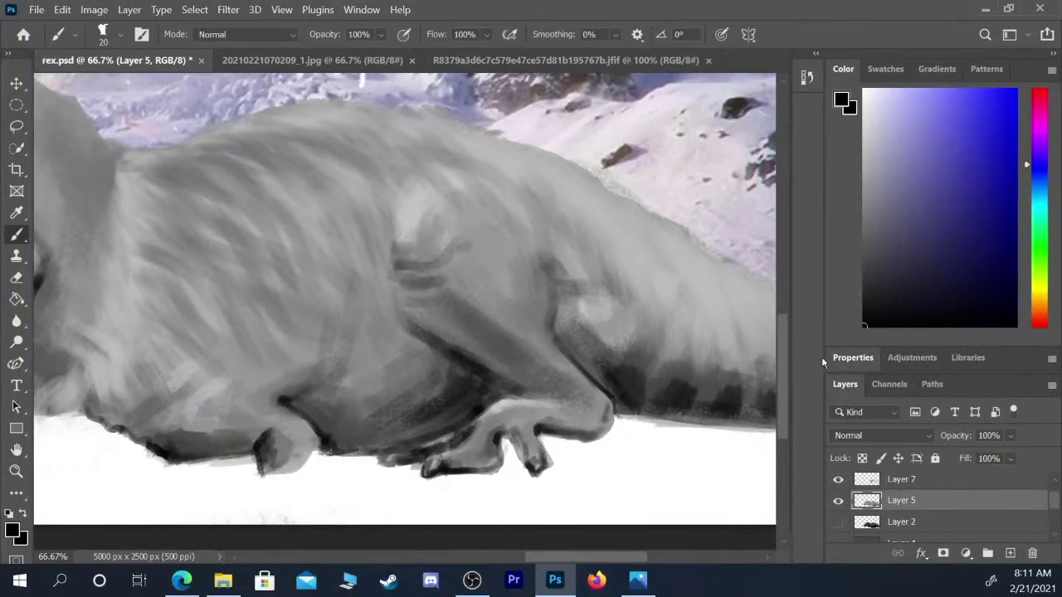
# - Deepen the black shadow between the lower hind leg and the top of the foot with a 35 px brush
pyautogui.press(']')
pyautogui.press(']')
pyautogui.press(']')
pyautogui.moveTo(467, 356)
pyautogui.mouseDown()
pyautogui.moveTo(521, 389)
pyautogui.moveTo(485, 399)
pyautogui.moveTo(491, 431)
pyautogui.mouseUp()
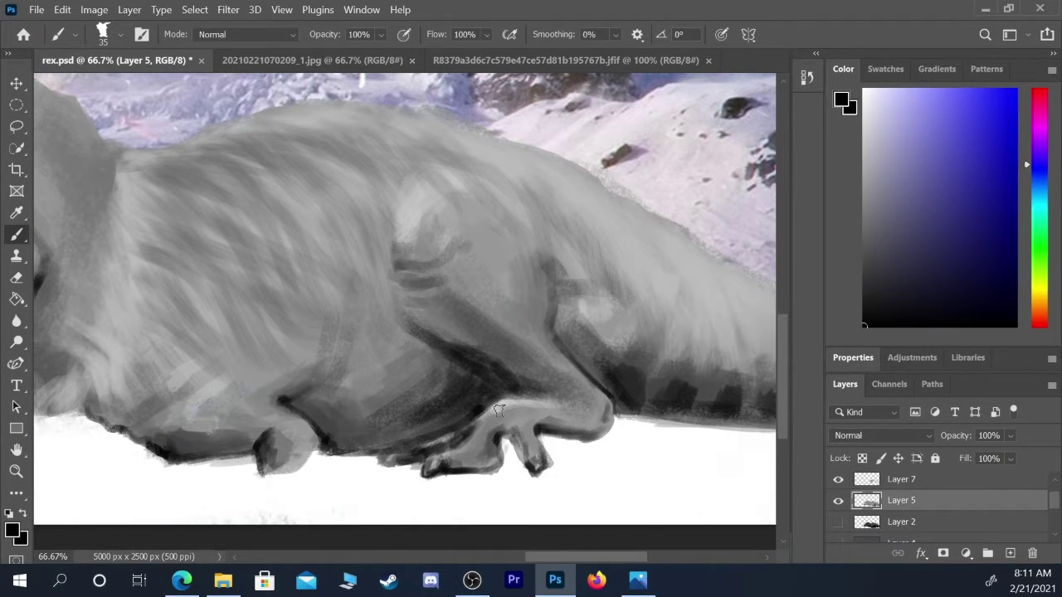
# - Try a Curves adjustment layer that raises the Blue channel's black point over the whole scene, and delete it
pyautogui.scroll(-3, 499, 409)
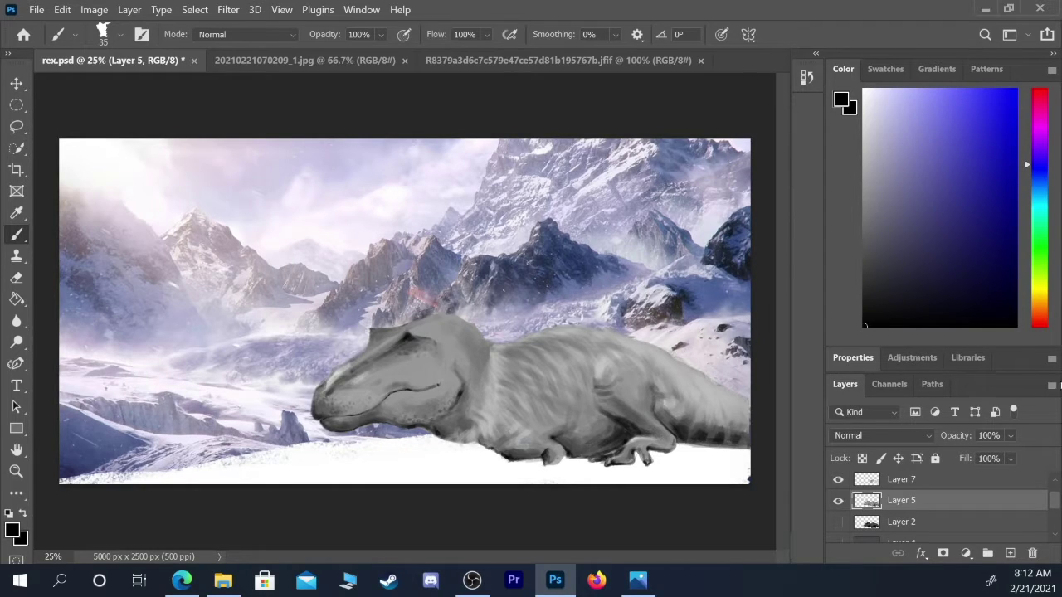
pyautogui.click(966, 552)
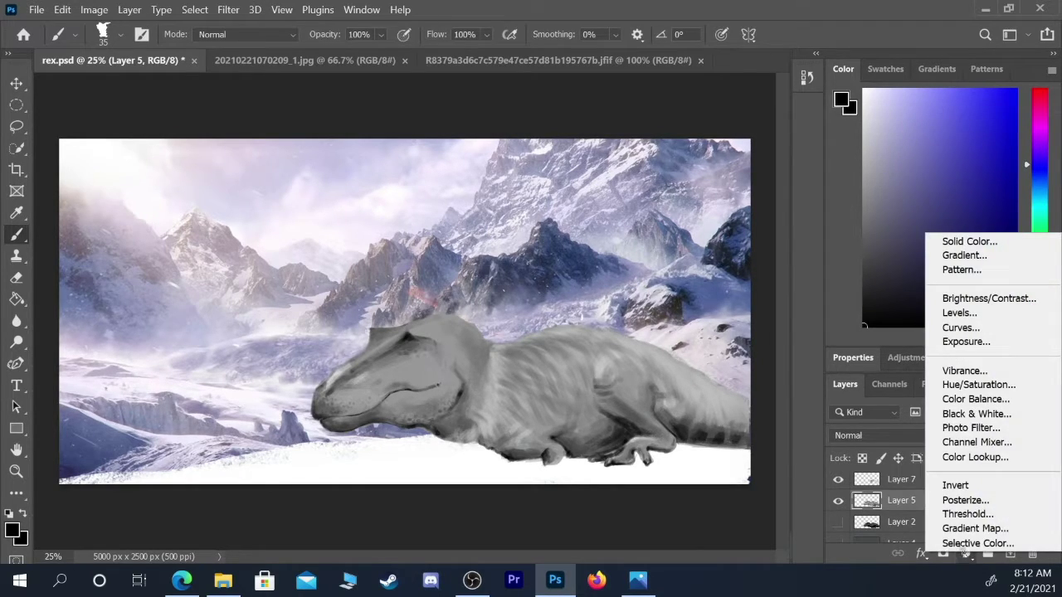
pyautogui.click(987, 328)
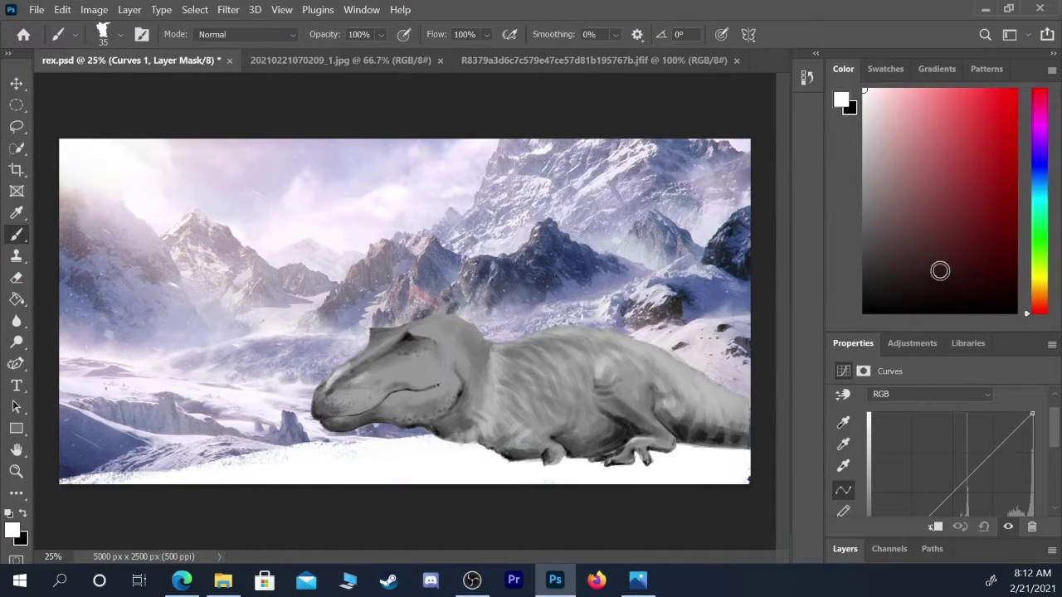
pyautogui.click(904, 393)
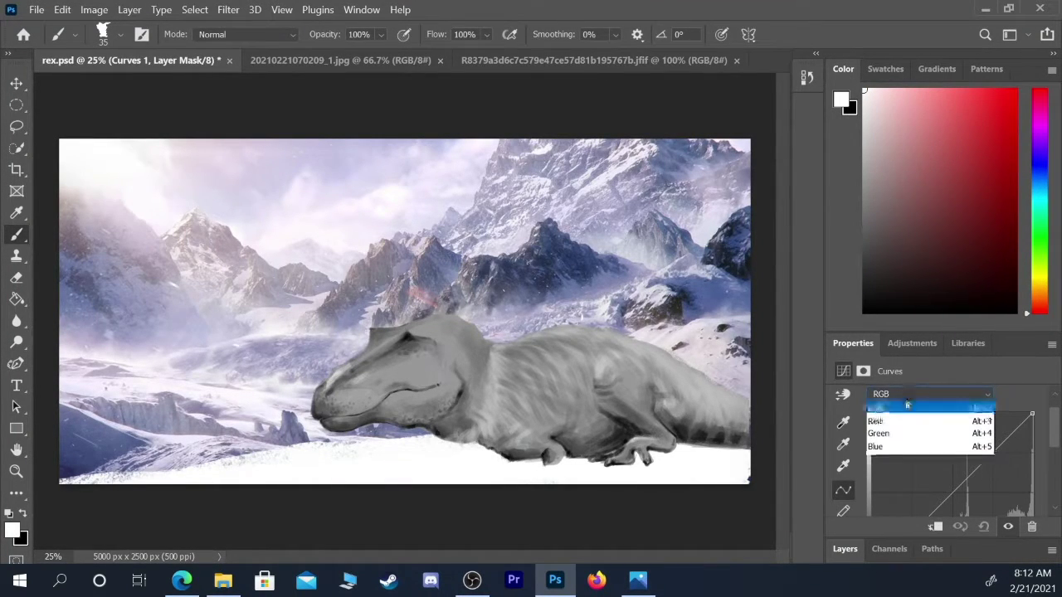
pyautogui.click(899, 444)
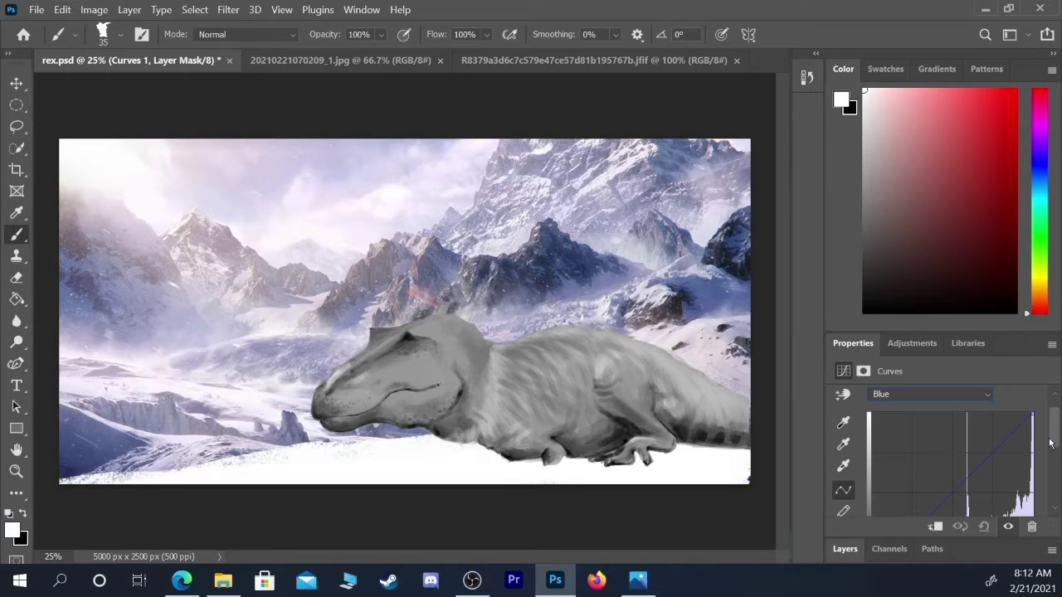
pyautogui.scroll(-3, 1050, 444)
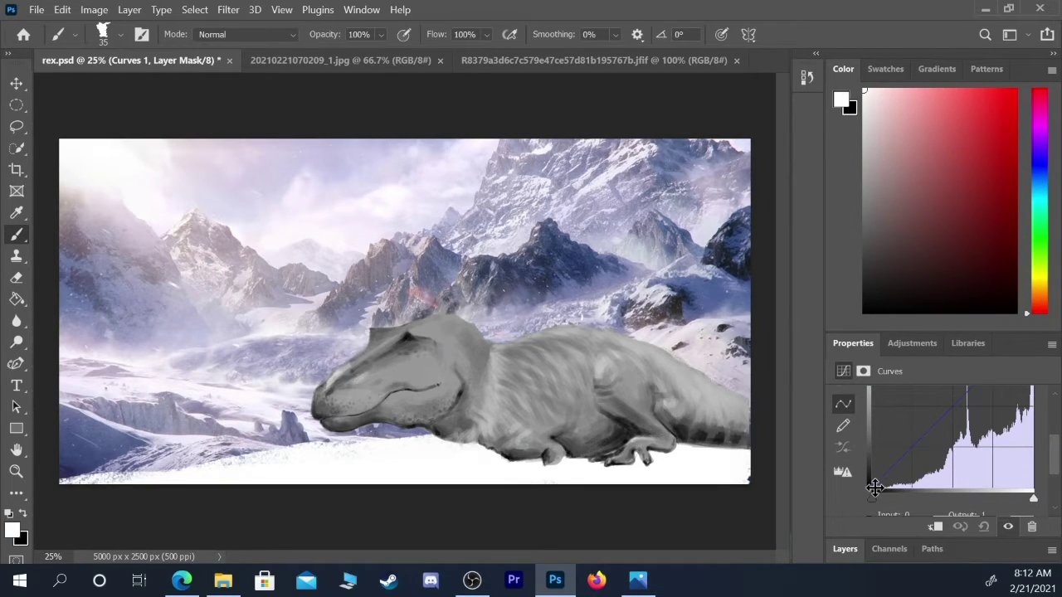
pyautogui.moveTo(874, 488); pyautogui.dragTo(866, 444)
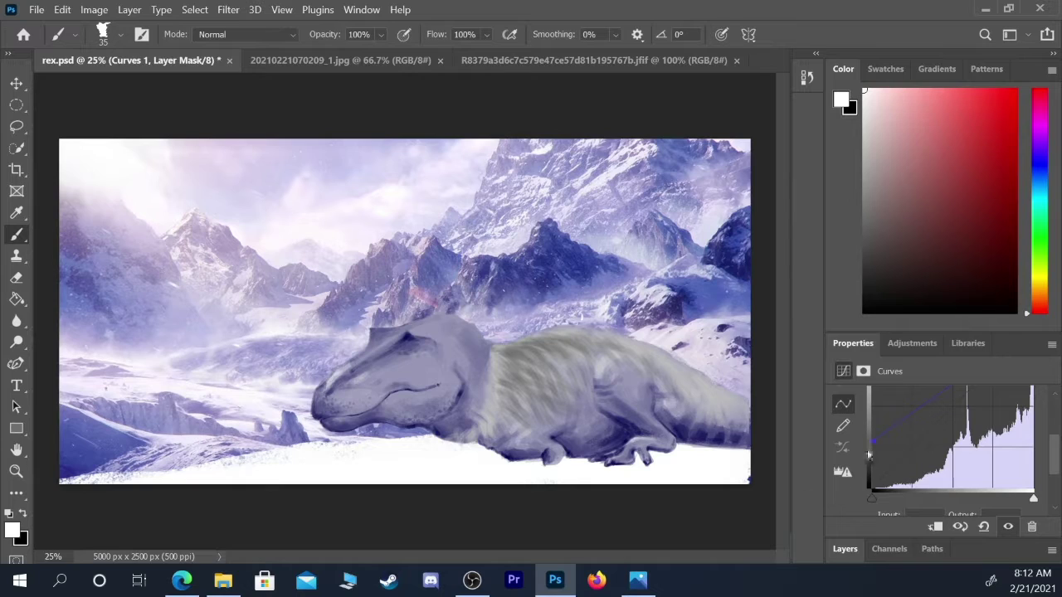
pyautogui.moveTo(872, 440); pyautogui.dragTo(818, 519)
pyautogui.scroll(-2, 929, 415)
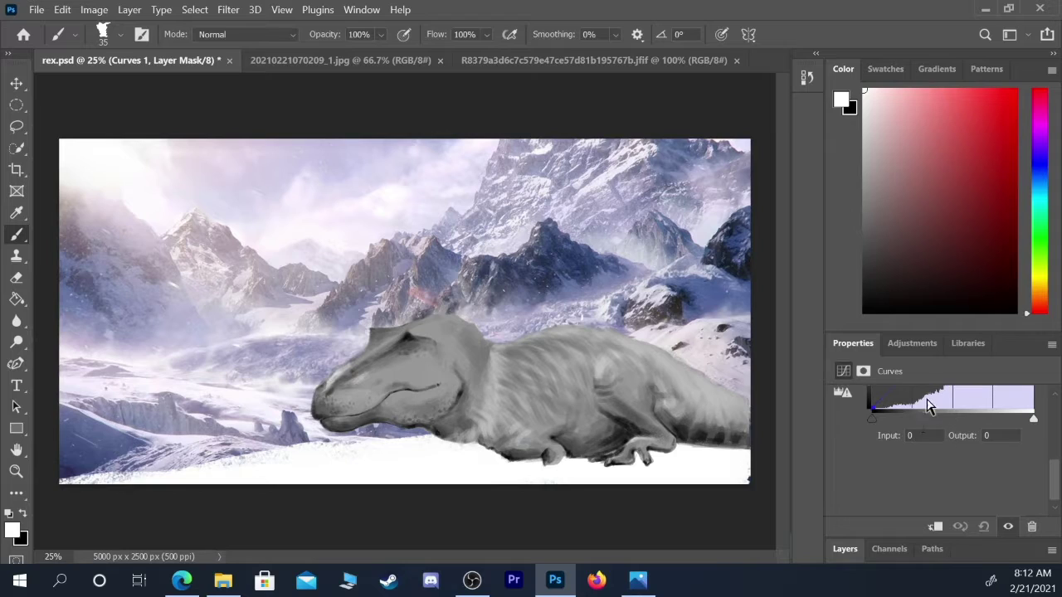
pyautogui.click(846, 549)
pyautogui.moveTo(888, 503); pyautogui.dragTo(1035, 556)
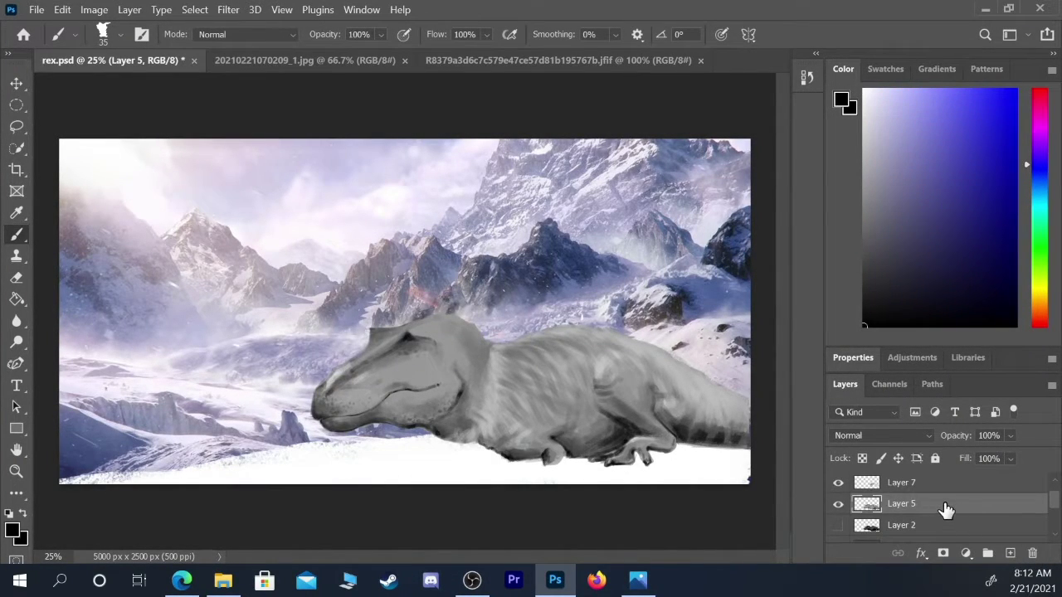
# - Apply Curves directly to Layer 5, raising the Blue channel's black point to output 73 at input 0
pyautogui.click(94, 9)
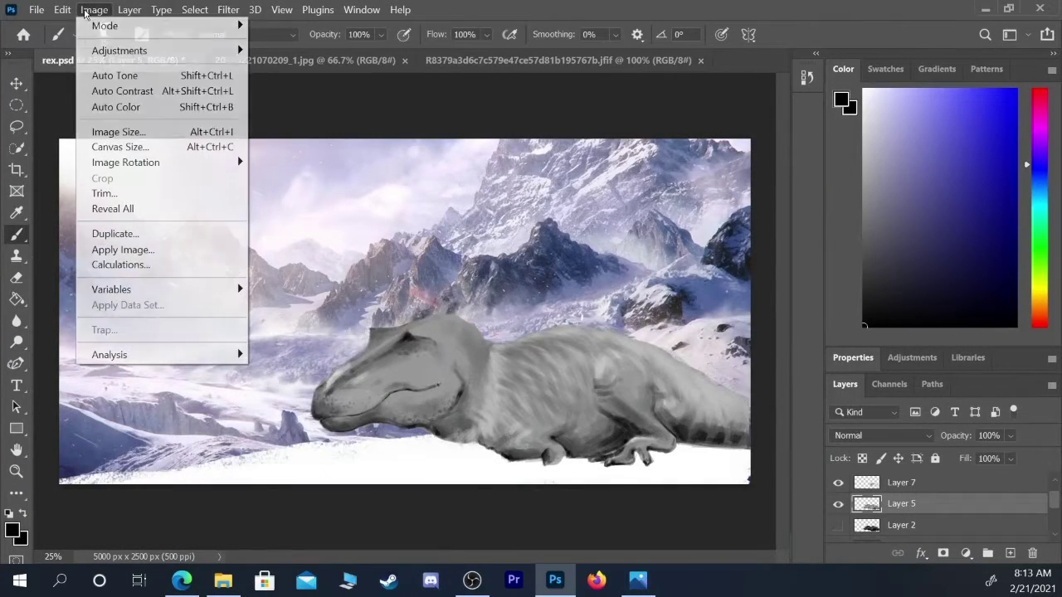
pyautogui.moveTo(142, 51)
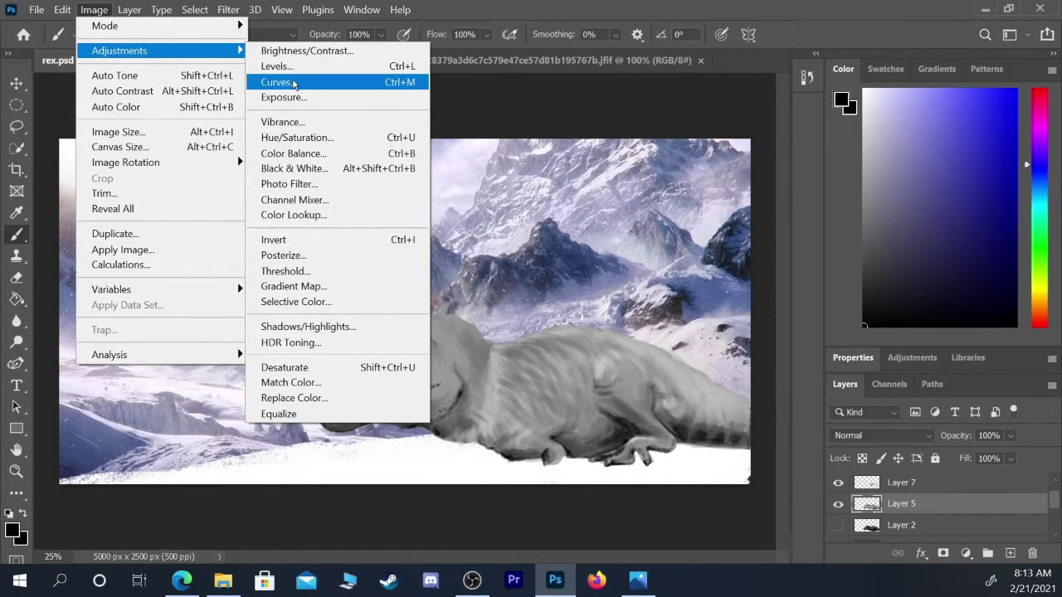
pyautogui.click(293, 83)
pyautogui.moveTo(503, 81); pyautogui.dragTo(720, 13)
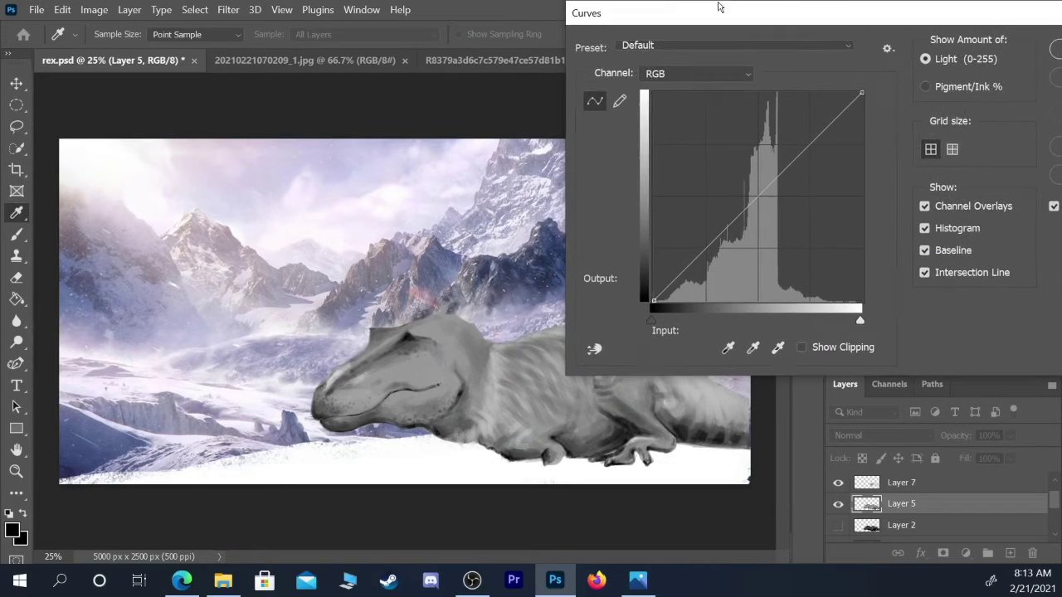
pyautogui.click(672, 75)
pyautogui.click(655, 133)
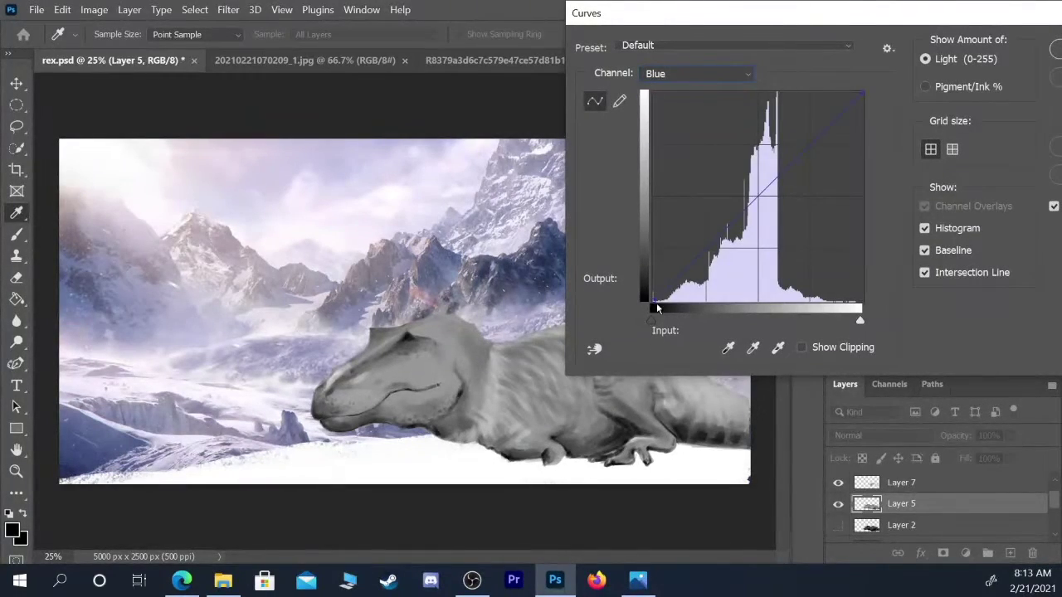
pyautogui.moveTo(652, 299); pyautogui.dragTo(655, 242)
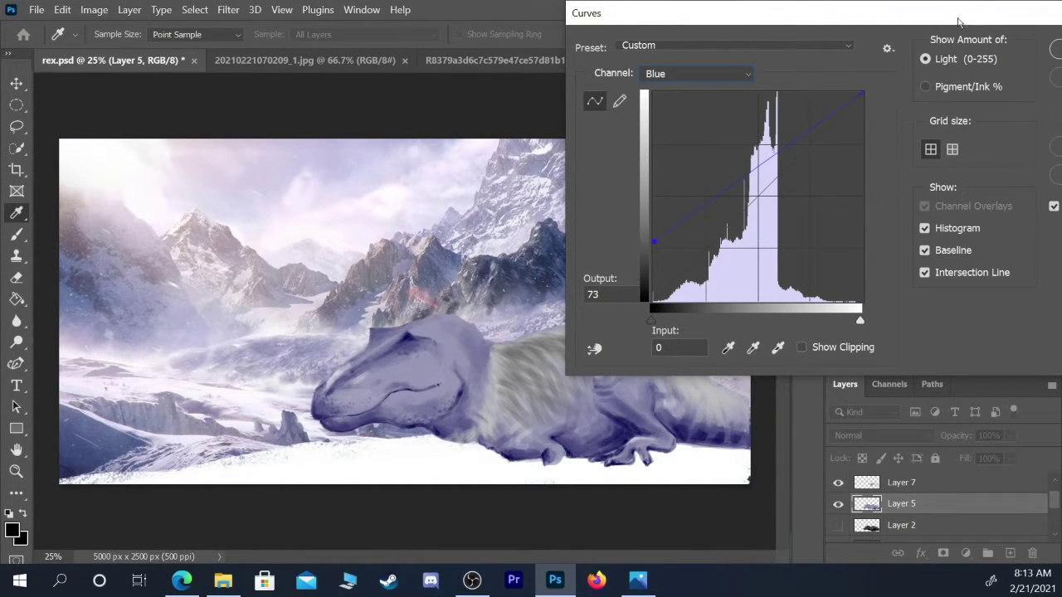
pyautogui.moveTo(958, 23)
pyautogui.mouseDown()
pyautogui.moveTo(715, 8)
pyautogui.moveTo(716, 22)
pyautogui.mouseUp()
pyautogui.click(830, 46)
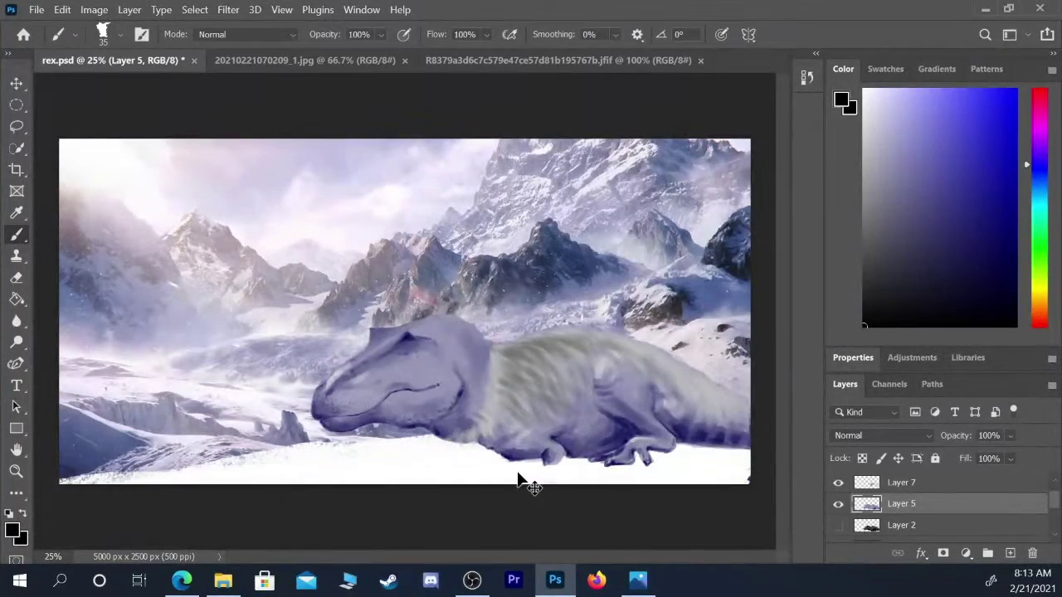
# - Select Layer 7 and choose the "texture - Fur - 2" brush at 329 px from the Special Effects Brushes
pyautogui.hotkey('ctrl', '+')
pyautogui.hotkey('ctrl', '+')
pyautogui.hotkey('ctrl', '+')
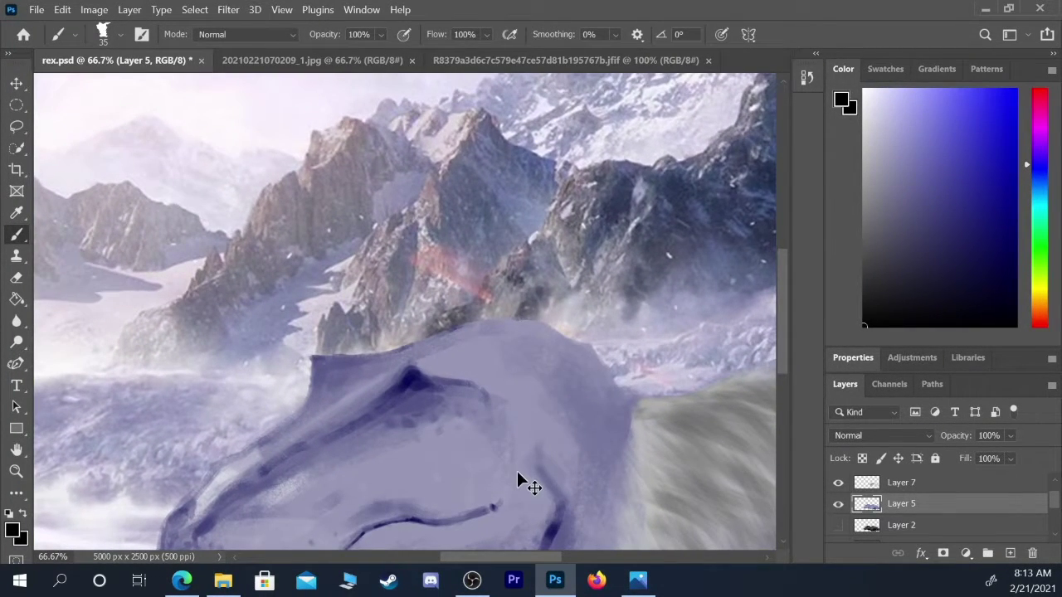
pyautogui.hotkey('ctrl', '-')
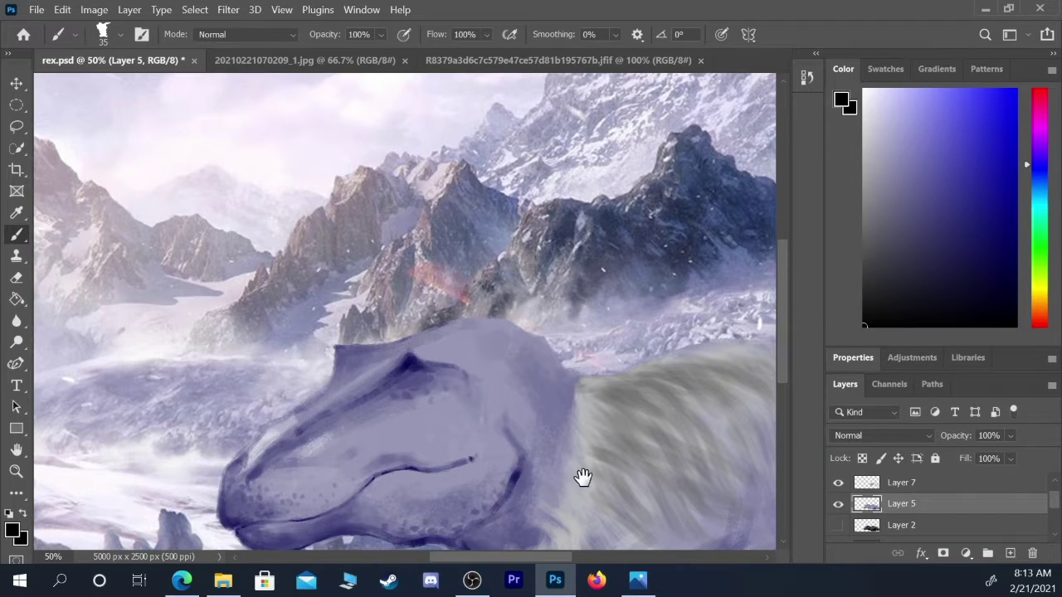
pyautogui.scroll(-3, 584, 474)
pyautogui.hscroll(3, 584, 474)
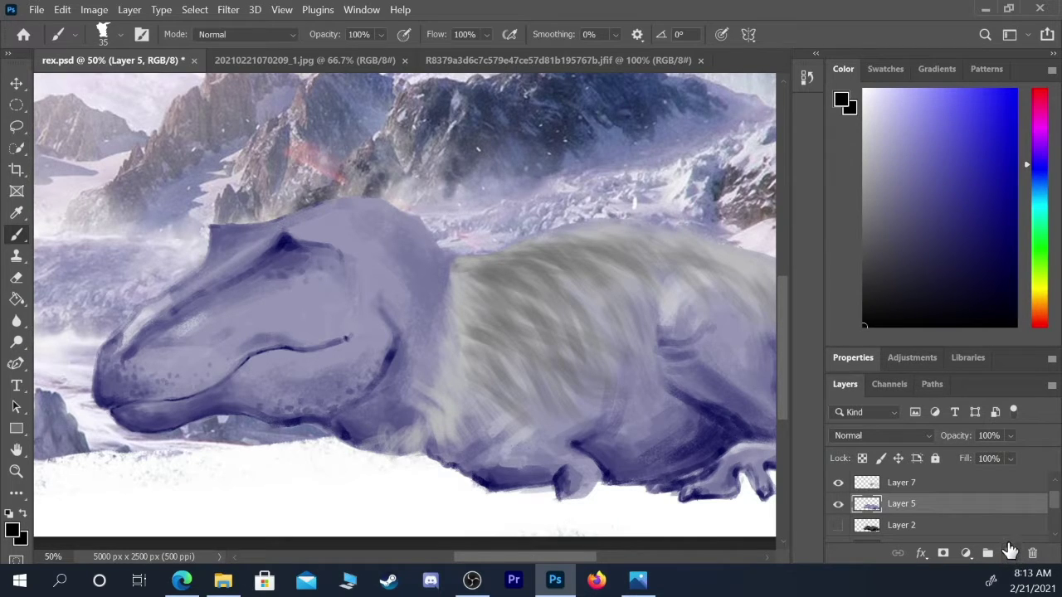
pyautogui.click(941, 489)
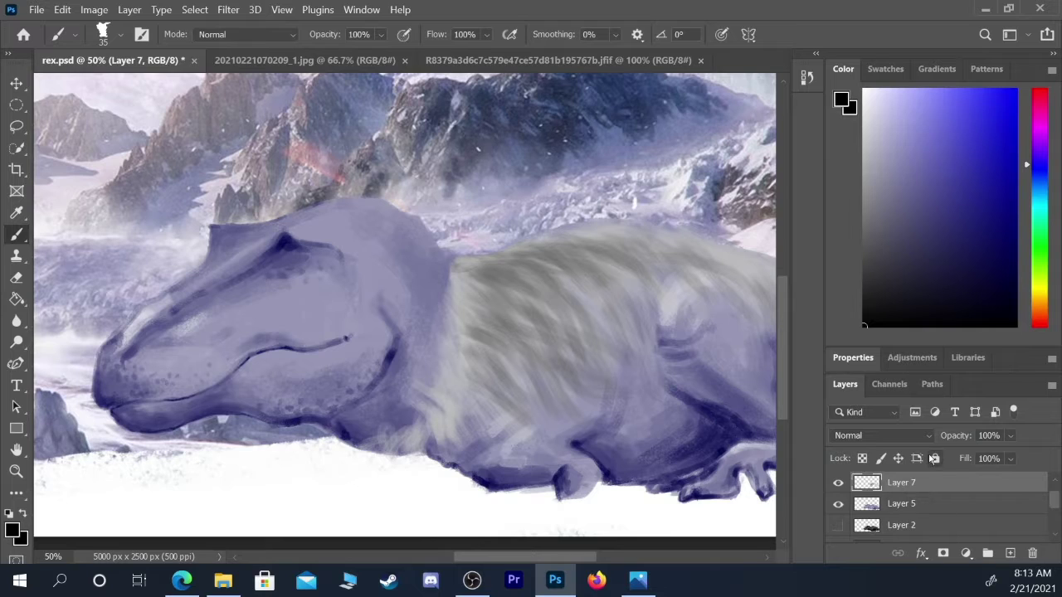
pyautogui.hotkey('ctrl', '-')
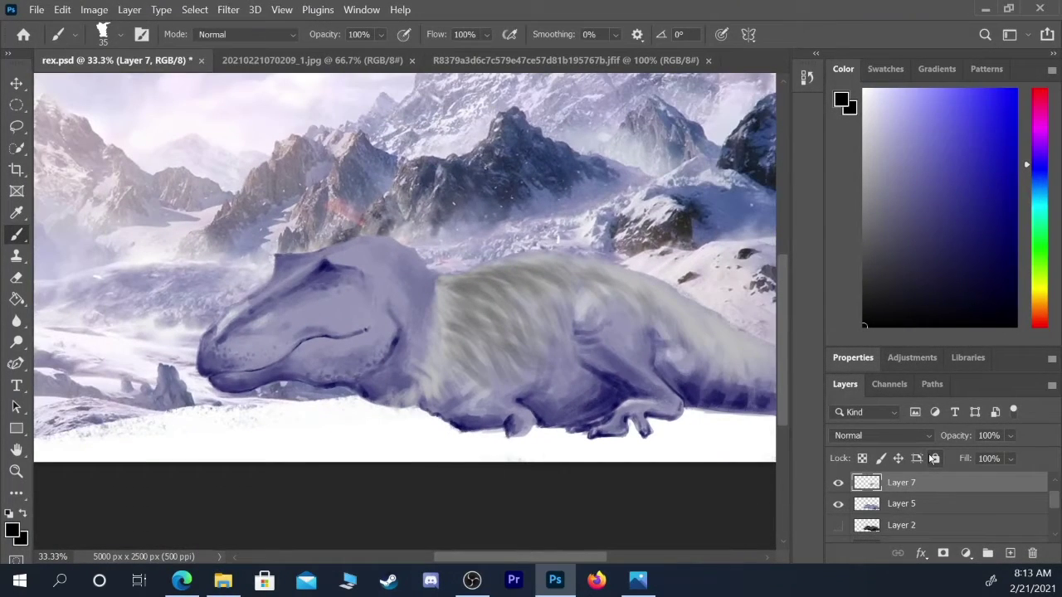
pyautogui.click(122, 34)
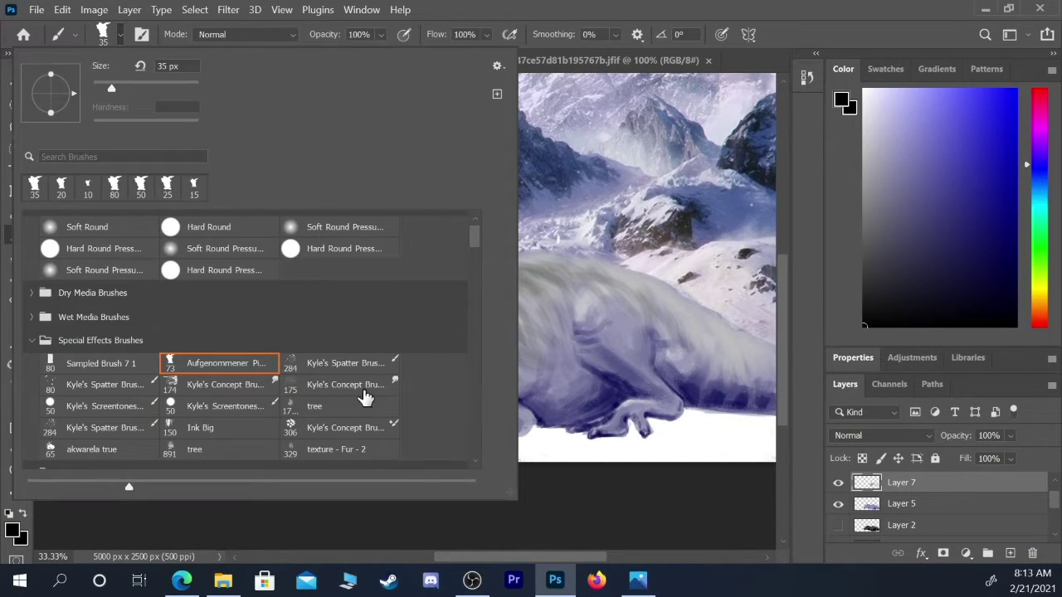
pyautogui.click(355, 449)
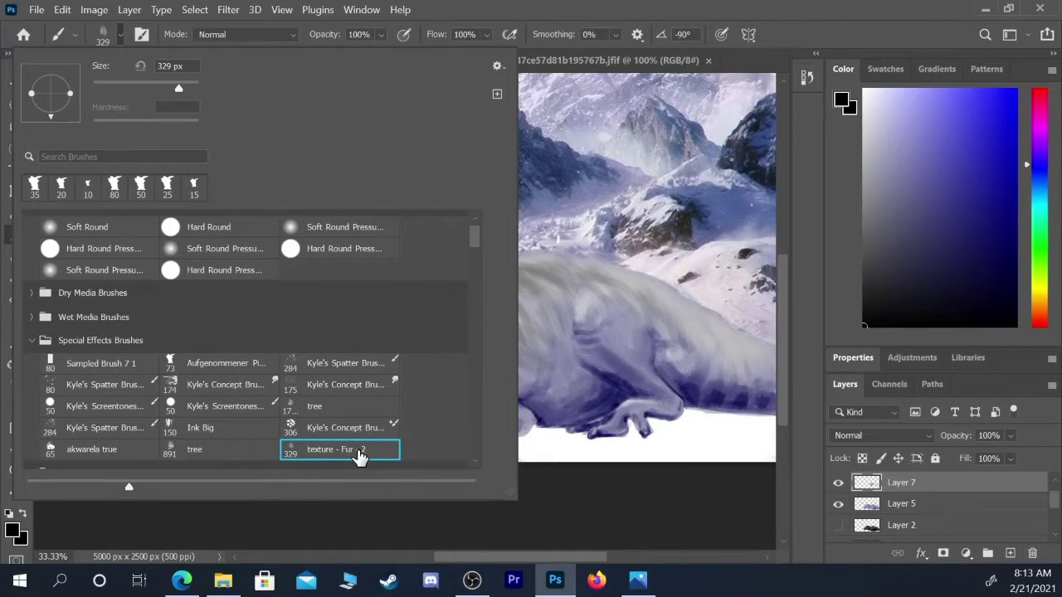
# - Brush white fur along the dinosaur's back and tail on Layer 7 with the fur brush at 300 px
pyautogui.click(604, 29)
pyautogui.press(']')
pyautogui.press(']')
pyautogui.press('x')
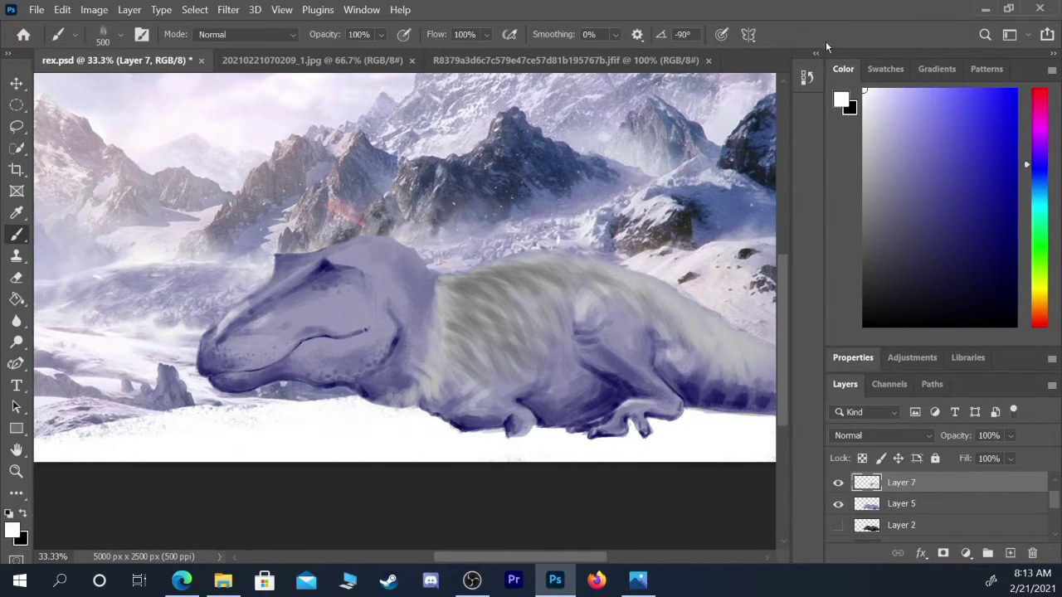
pyautogui.click(365, 413)
pyautogui.press('[')
pyautogui.press('[')
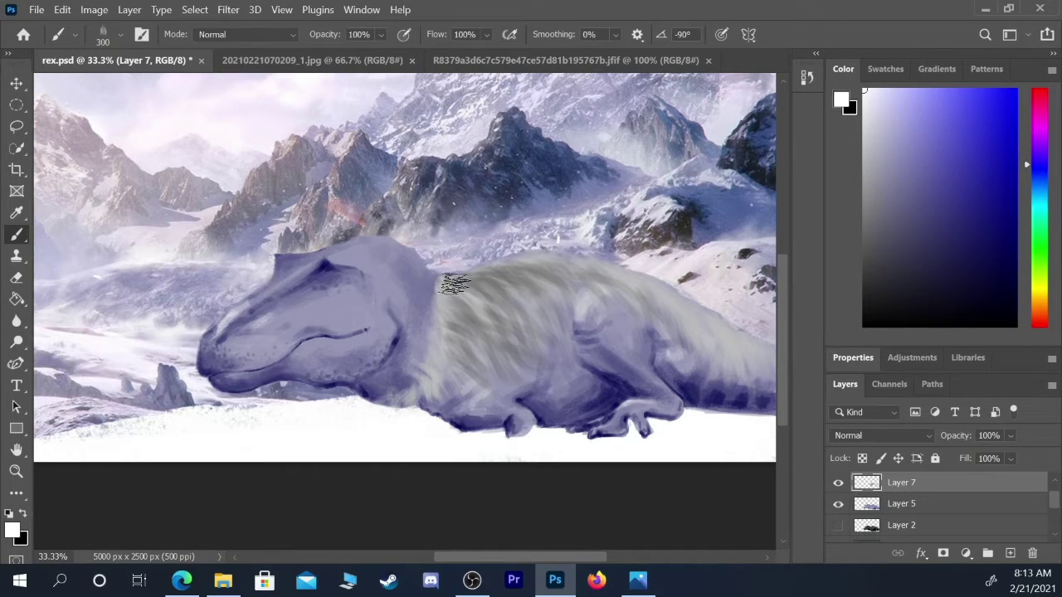
pyautogui.moveTo(433, 278)
pyautogui.mouseDown()
pyautogui.moveTo(478, 287)
pyautogui.moveTo(482, 278)
pyautogui.moveTo(462, 277)
pyautogui.moveTo(508, 276)
pyautogui.moveTo(623, 335)
pyautogui.moveTo(519, 278)
pyautogui.moveTo(527, 268)
pyautogui.moveTo(503, 266)
pyautogui.moveTo(536, 265)
pyautogui.moveTo(528, 271)
pyautogui.moveTo(542, 282)
pyautogui.moveTo(547, 267)
pyautogui.moveTo(577, 273)
pyautogui.moveTo(568, 264)
pyautogui.moveTo(592, 288)
pyautogui.moveTo(463, 282)
pyautogui.moveTo(516, 312)
pyautogui.moveTo(520, 291)
pyautogui.moveTo(535, 301)
pyautogui.moveTo(590, 276)
pyautogui.moveTo(681, 290)
pyautogui.moveTo(581, 268)
pyautogui.moveTo(641, 293)
pyautogui.moveTo(594, 275)
pyautogui.moveTo(601, 269)
pyautogui.moveTo(588, 269)
pyautogui.moveTo(614, 279)
pyautogui.moveTo(558, 276)
pyautogui.moveTo(559, 260)
pyautogui.moveTo(653, 294)
pyautogui.moveTo(664, 319)
pyautogui.moveTo(642, 286)
pyautogui.moveTo(695, 319)
pyautogui.moveTo(664, 290)
pyautogui.moveTo(723, 332)
pyautogui.moveTo(737, 362)
pyautogui.moveTo(741, 334)
pyautogui.moveTo(730, 360)
pyautogui.moveTo(743, 365)
pyautogui.moveTo(715, 355)
pyautogui.moveTo(746, 343)
pyautogui.moveTo(734, 336)
pyautogui.moveTo(764, 359)
pyautogui.mouseUp()
# - Layer more white fur strokes over the shoulder and upper flank with the brush at 200 px
pyautogui.press('[')
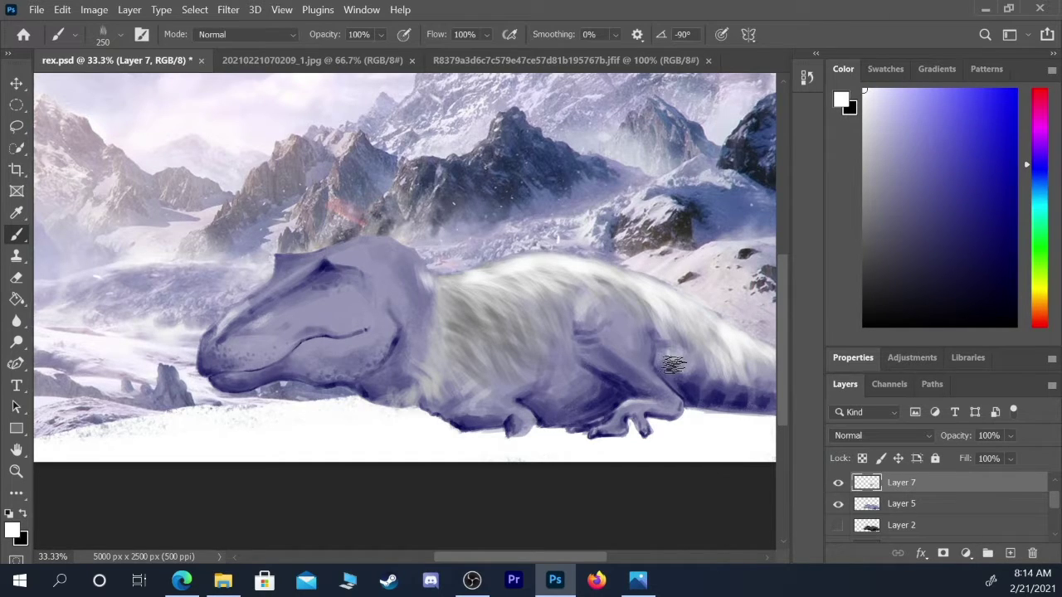
pyautogui.press(']')
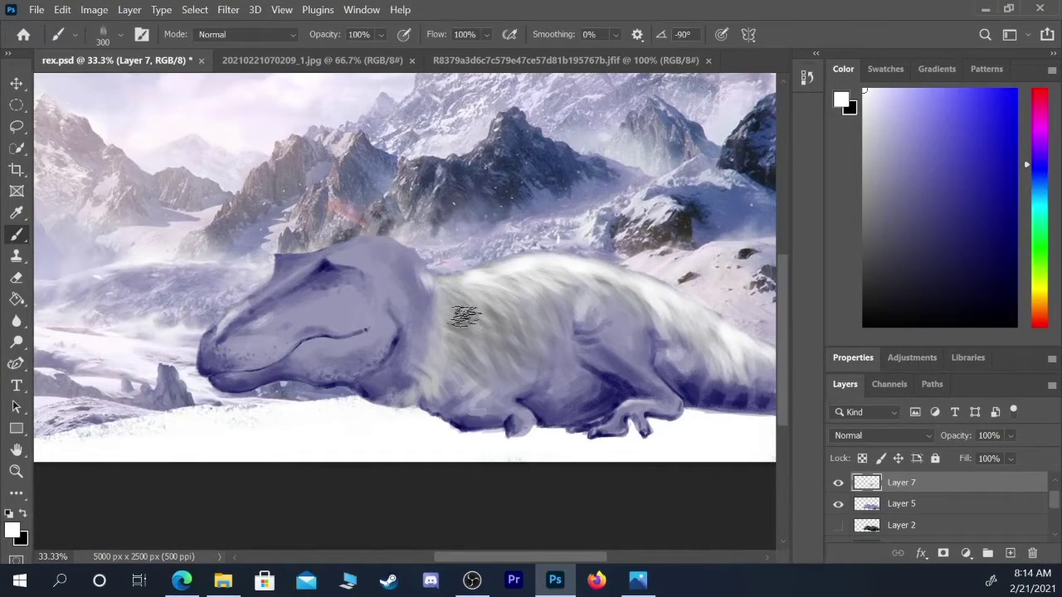
pyautogui.press('[')
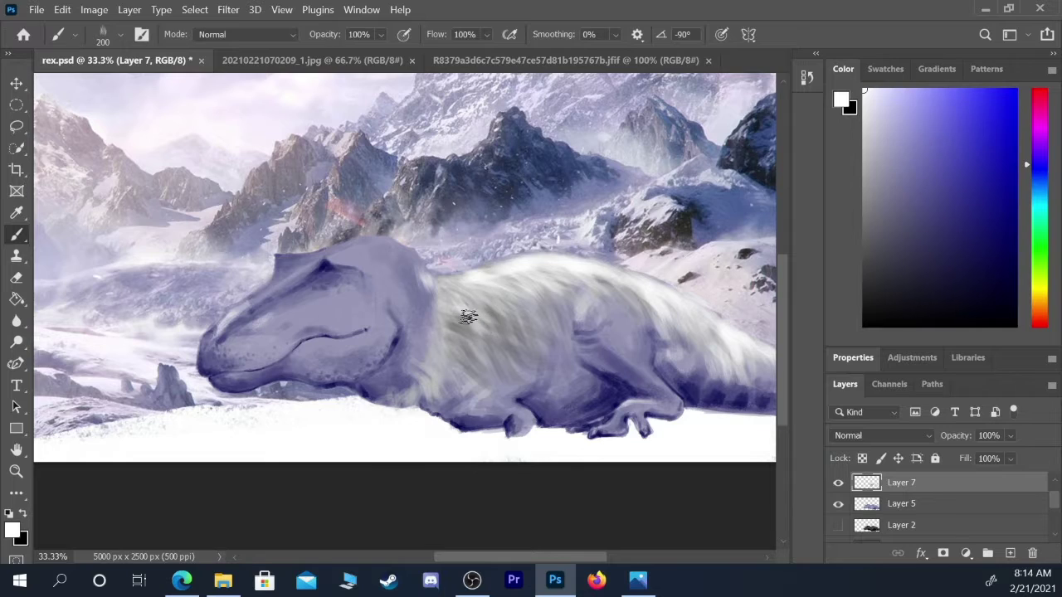
pyautogui.moveTo(478, 337)
pyautogui.mouseDown()
pyautogui.moveTo(449, 322)
pyautogui.moveTo(463, 348)
pyautogui.moveTo(503, 361)
pyautogui.moveTo(459, 359)
pyautogui.moveTo(472, 290)
pyautogui.moveTo(508, 310)
pyautogui.moveTo(465, 297)
pyautogui.moveTo(527, 327)
pyautogui.moveTo(510, 322)
pyautogui.moveTo(522, 353)
pyautogui.moveTo(452, 288)
pyautogui.mouseUp()
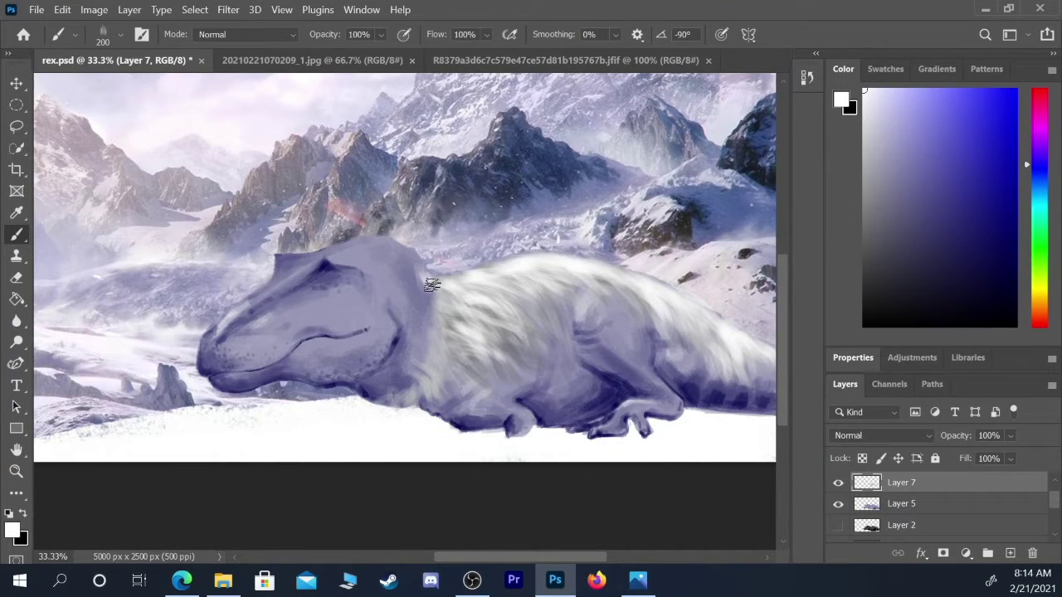
# - Add small white fur strokes down the back of the neck with the brush at 70 px
pyautogui.press('[')
pyautogui.press('[')
pyautogui.press('[')
pyautogui.press('[')
pyautogui.press('[')
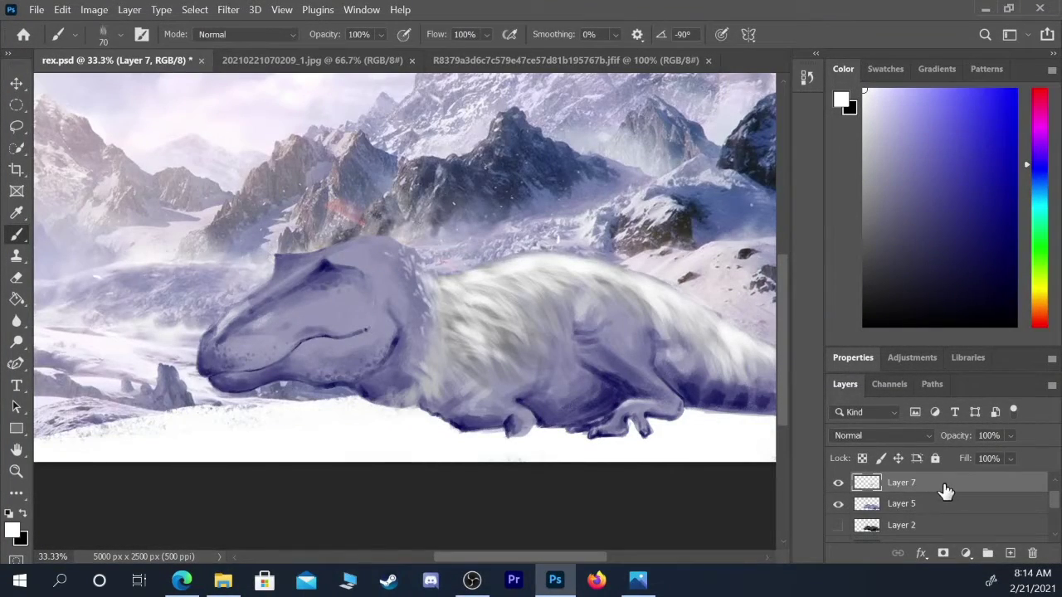
# - Duplicate Layer 7, delete the copy, and hide Layer 7
pyautogui.moveTo(943, 488); pyautogui.dragTo(1014, 554)
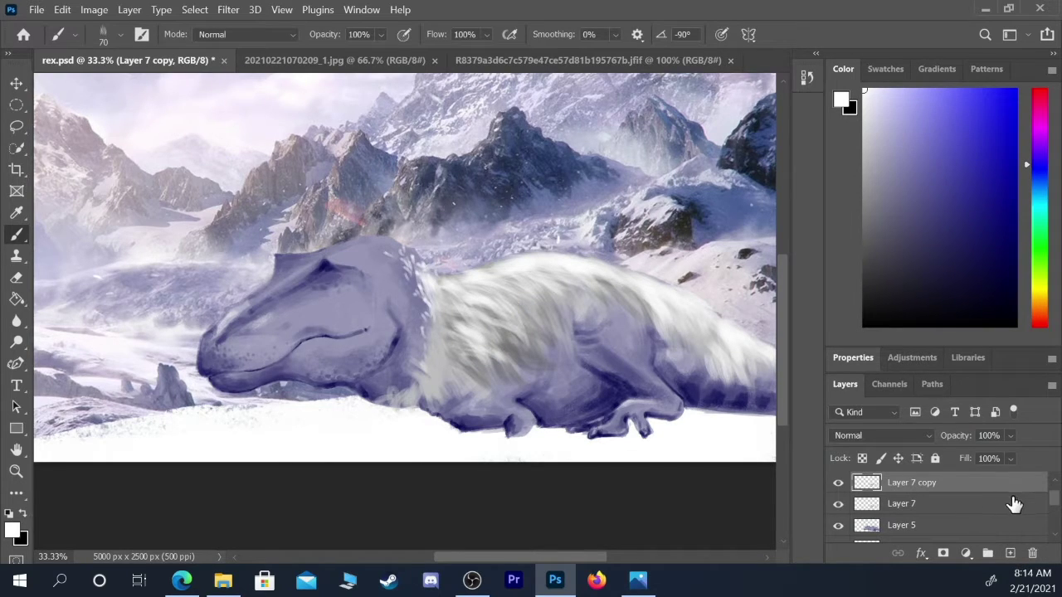
pyautogui.moveTo(984, 487); pyautogui.dragTo(1031, 553)
pyautogui.click(838, 483)
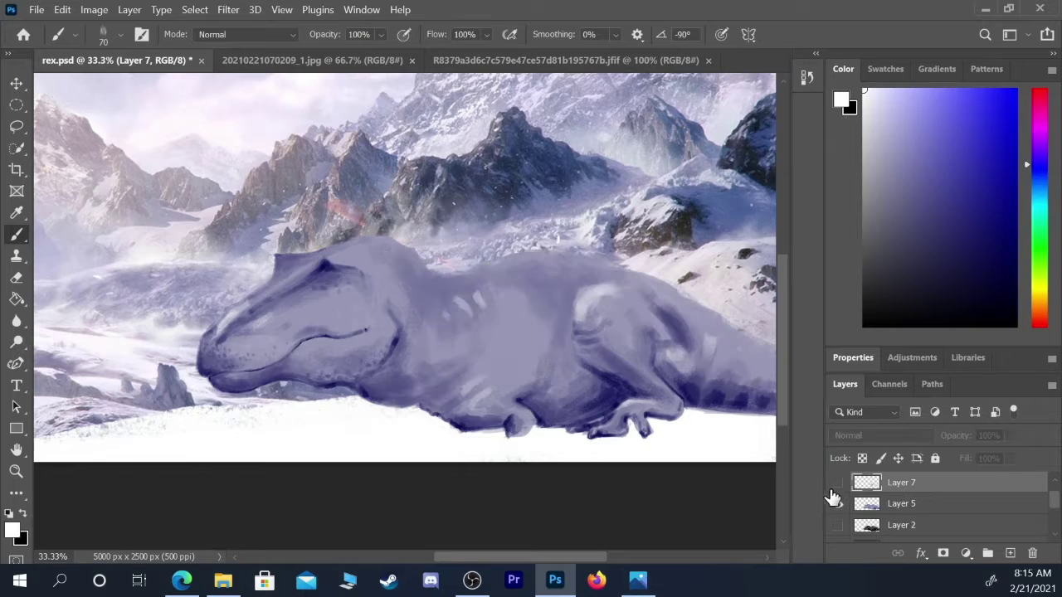
# - Select Layer 5 and choose the 73 px "Aufgenommener Pi..." brush from the Special Effects Brushes
pyautogui.click(933, 504)
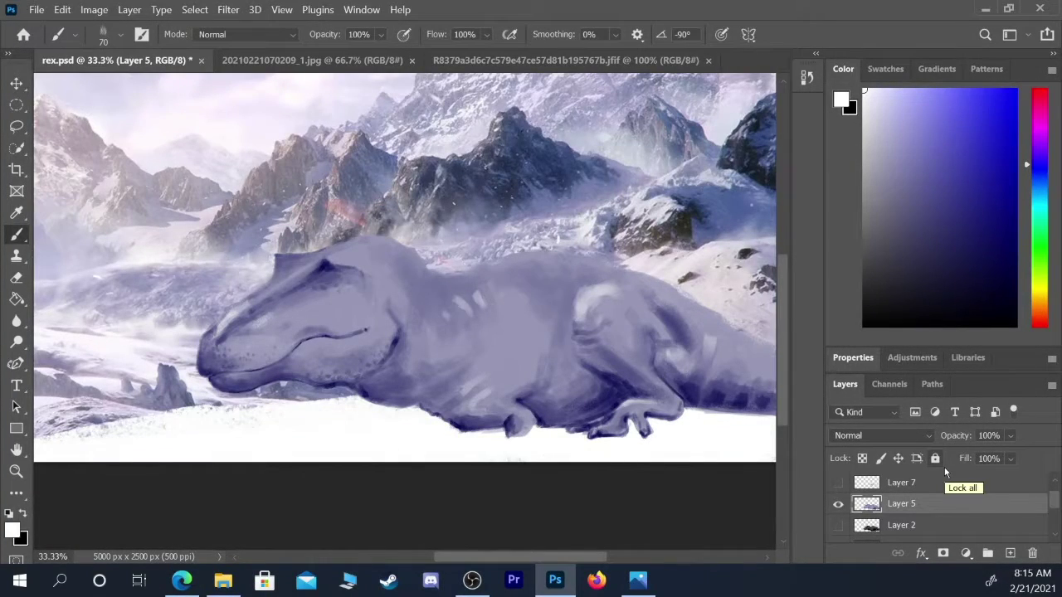
pyautogui.click(120, 35)
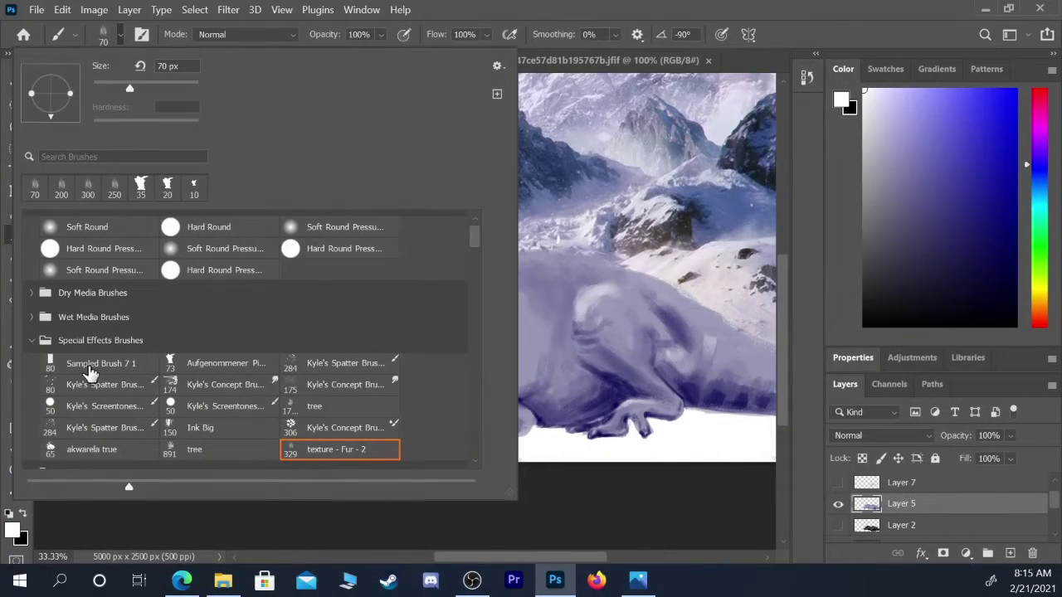
pyautogui.click(207, 367)
pyautogui.click(698, 489)
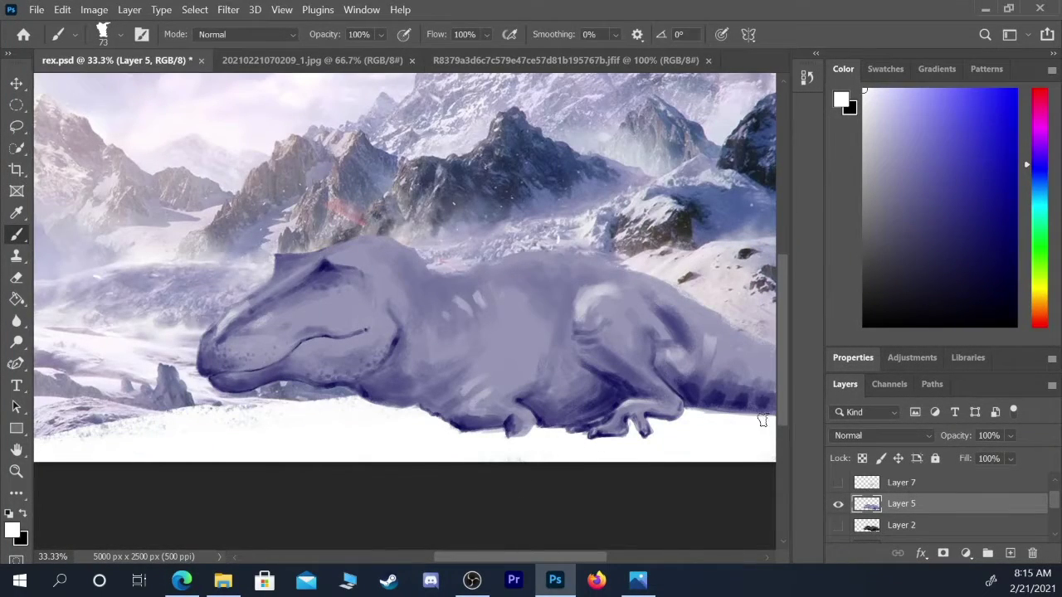
# - Enlarge the brush to 100 px and sample the dark blue from the shadow beside the hind leg
pyautogui.press(']')
pyautogui.press(']')
pyautogui.moveTo(890, 268)
pyautogui.mouseDown()
pyautogui.moveTo(887, 285)
pyautogui.moveTo(863, 296)
pyautogui.mouseUp()
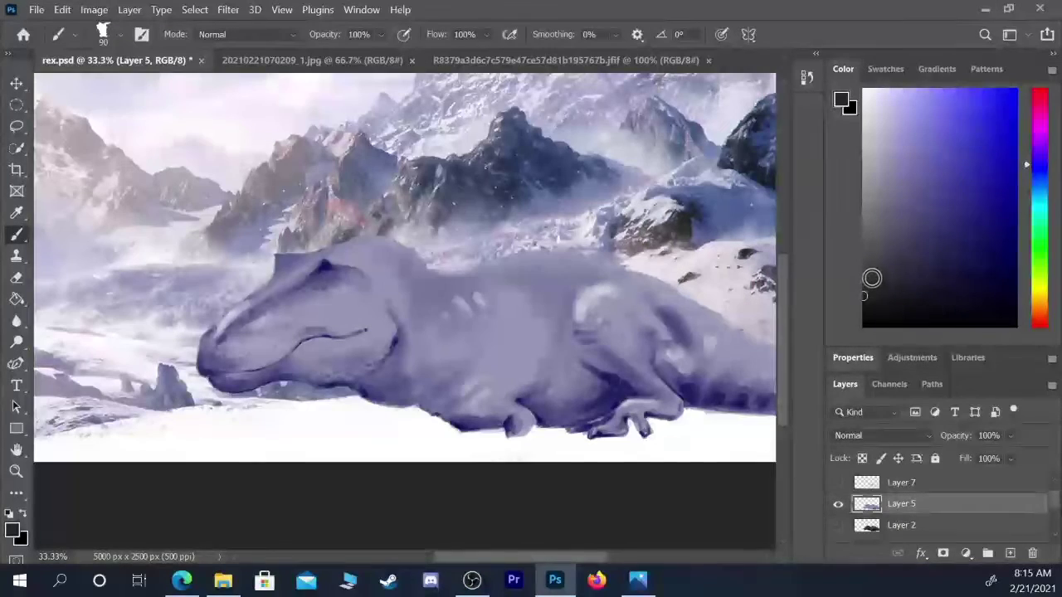
pyautogui.press(']')
pyautogui.keyDown('alt'); pyautogui.click(615, 372); pyautogui.keyUp('alt')
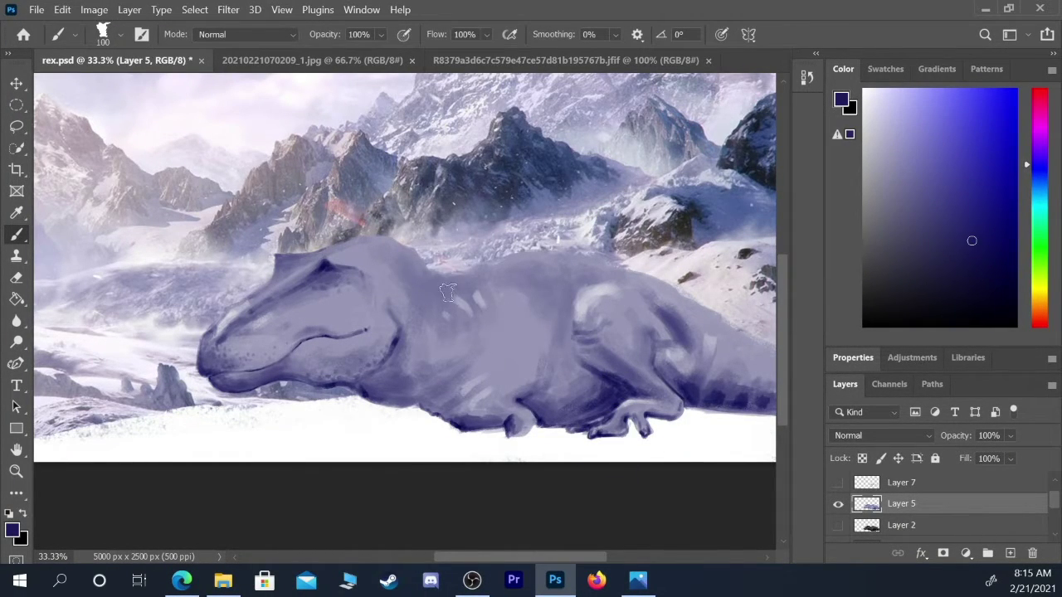
# - Try painting a dark blue band along the back from the neck to the hip, widening the brush to 125 px
pyautogui.moveTo(449, 292)
pyautogui.mouseDown()
pyautogui.moveTo(397, 263)
pyautogui.moveTo(434, 294)
pyautogui.moveTo(466, 288)
pyautogui.moveTo(437, 295)
pyautogui.moveTo(577, 273)
pyautogui.moveTo(559, 281)
pyautogui.moveTo(559, 294)
pyautogui.moveTo(548, 288)
pyautogui.moveTo(622, 276)
pyautogui.moveTo(659, 224)
pyautogui.moveTo(587, 289)
pyautogui.moveTo(610, 279)
pyautogui.moveTo(587, 278)
pyautogui.moveTo(630, 281)
pyautogui.mouseUp()
pyautogui.press('[')
pyautogui.press('[')
pyautogui.press('[')
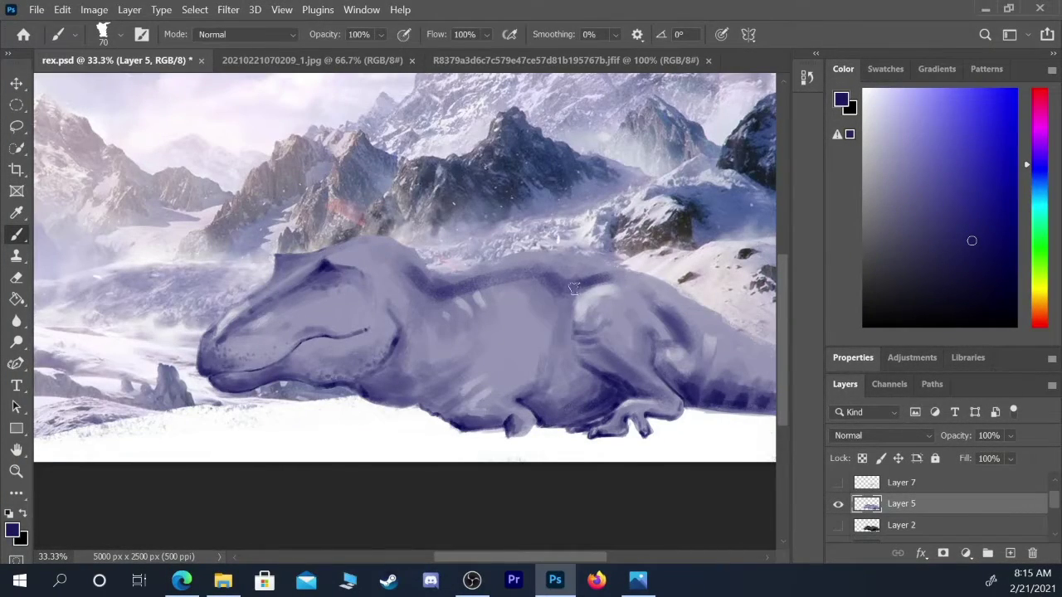
pyautogui.press(']')
pyautogui.press(']')
pyautogui.press(']')
pyautogui.press(']')
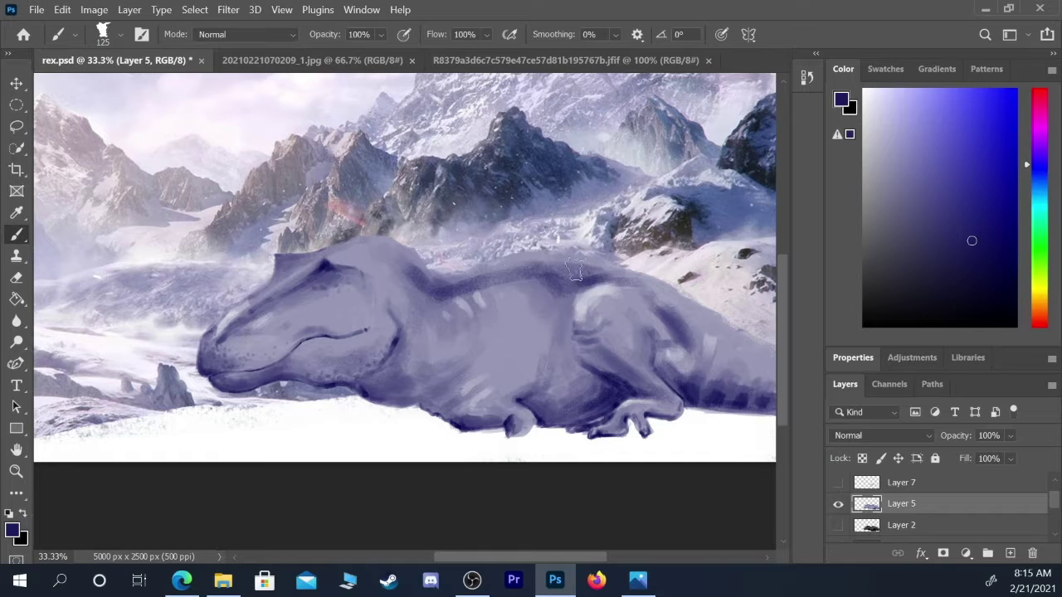
pyautogui.moveTo(575, 270)
pyautogui.mouseDown()
pyautogui.moveTo(453, 285)
pyautogui.moveTo(491, 264)
pyautogui.moveTo(557, 301)
pyautogui.moveTo(581, 212)
pyautogui.moveTo(465, 301)
pyautogui.mouseUp()
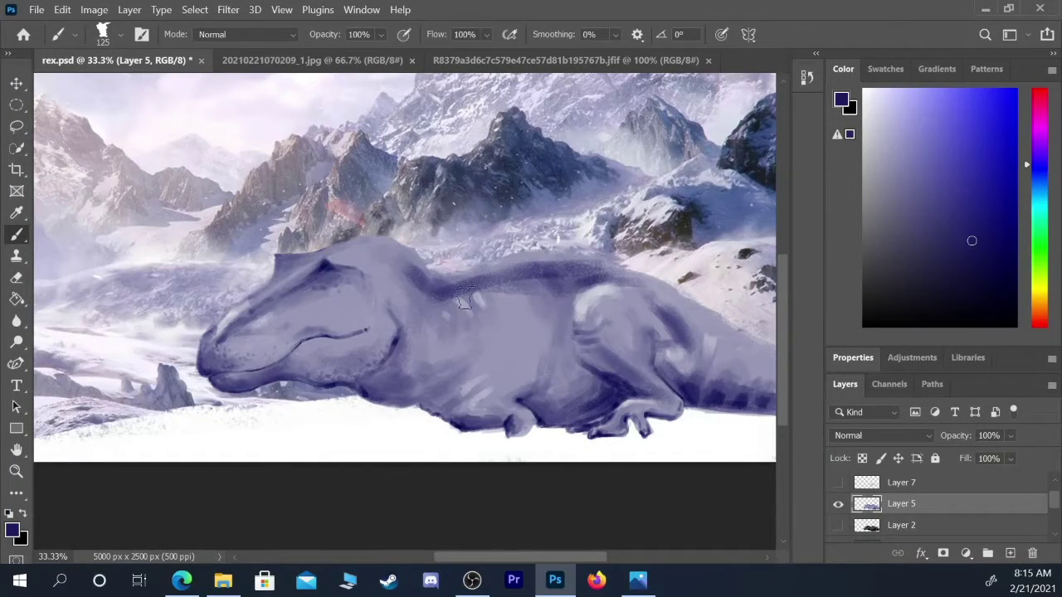
# - Undo the dark blue strokes painted along the back
pyautogui.press('[')
pyautogui.press('[')
pyautogui.press('[')
pyautogui.hotkey('ctrl', 'z')
pyautogui.hotkey('ctrl', 'z')
pyautogui.hotkey('ctrl', 'z')
pyautogui.hotkey('ctrl', 'z')
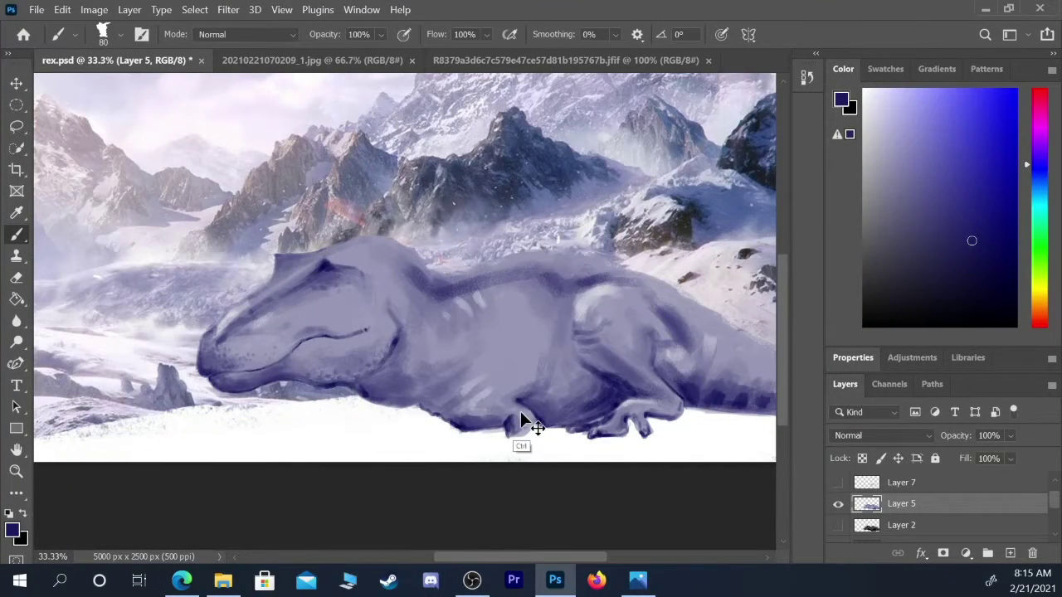
pyautogui.hotkey('ctrl', 'z')
pyautogui.hotkey('ctrl', 'z')
pyautogui.hotkey('ctrl', 'z')
pyautogui.hotkey('ctrl', 'z')
pyautogui.hotkey('ctrl', 'z')
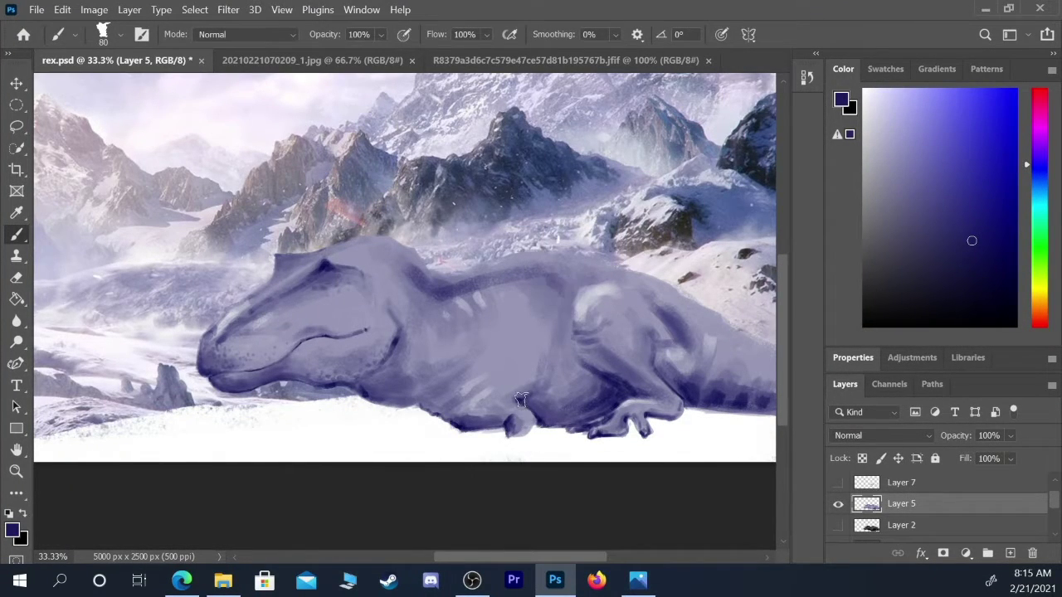
pyautogui.hotkey('ctrl', 'z')
pyautogui.hotkey('ctrl', 'z')
pyautogui.hotkey('ctrl', 'z')
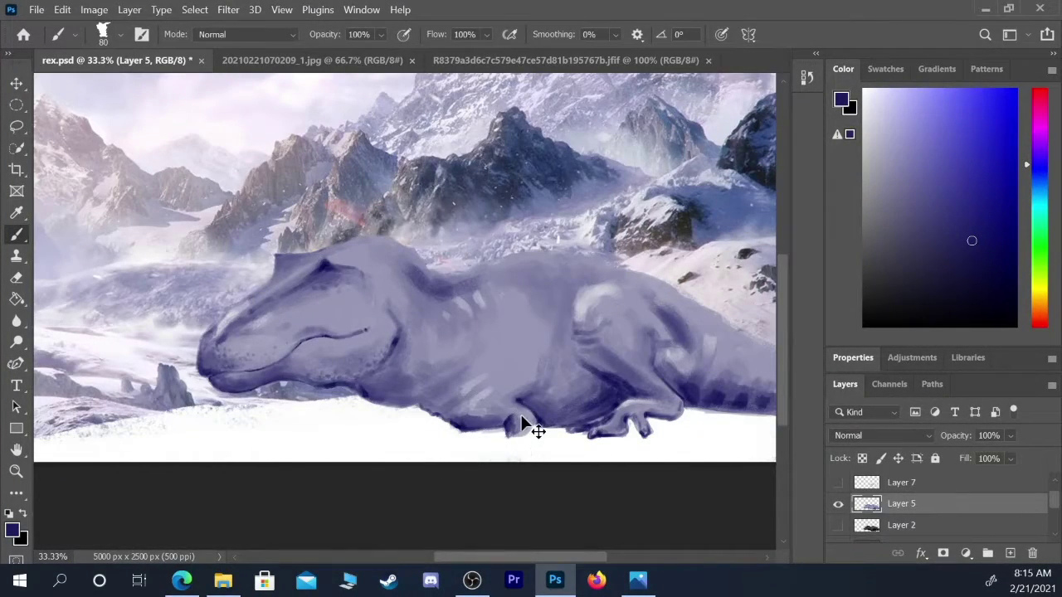
pyautogui.hotkey('ctrl', 'z')
# - Shade the neck behind the jaw and the back above the hip in dark blue, reducing the brush from 90 to 60 px
pyautogui.press(']')
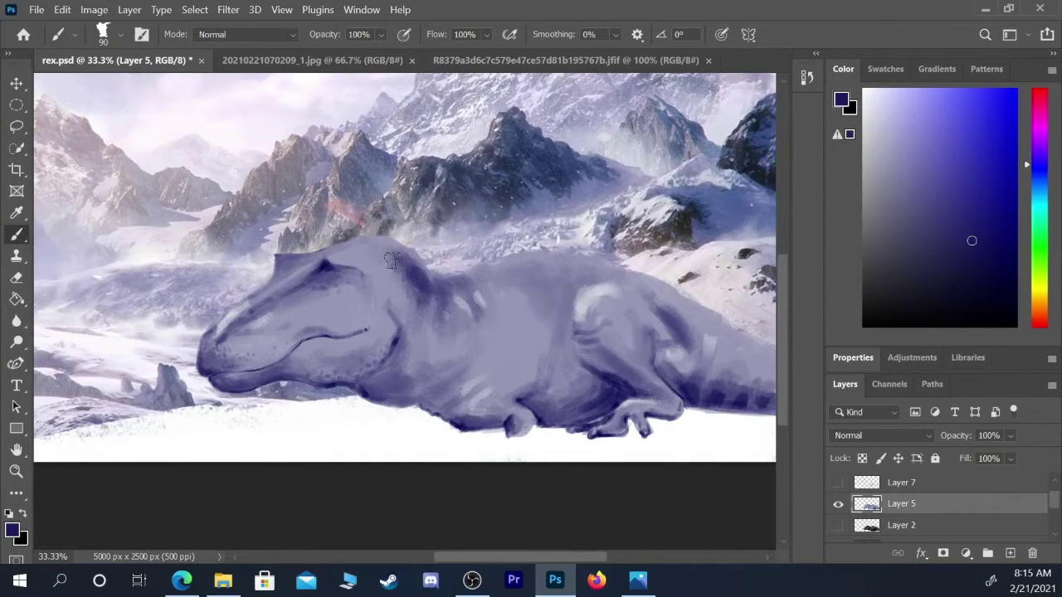
pyautogui.press('[')
pyautogui.press('[')
pyautogui.press(']')
pyautogui.moveTo(579, 285)
pyautogui.mouseDown()
pyautogui.moveTo(604, 278)
pyautogui.moveTo(575, 289)
pyautogui.moveTo(567, 323)
pyautogui.moveTo(572, 292)
pyautogui.moveTo(602, 274)
pyautogui.moveTo(556, 265)
pyautogui.moveTo(574, 284)
pyautogui.moveTo(550, 294)
pyautogui.moveTo(567, 324)
pyautogui.moveTo(578, 281)
pyautogui.moveTo(563, 293)
pyautogui.moveTo(549, 260)
pyautogui.moveTo(608, 269)
pyautogui.moveTo(586, 278)
pyautogui.moveTo(546, 258)
pyautogui.moveTo(525, 263)
pyautogui.moveTo(539, 278)
pyautogui.moveTo(526, 275)
pyautogui.moveTo(611, 276)
pyautogui.moveTo(605, 268)
pyautogui.moveTo(650, 298)
pyautogui.moveTo(629, 280)
pyautogui.moveTo(636, 300)
pyautogui.moveTo(610, 289)
pyautogui.moveTo(649, 290)
pyautogui.mouseUp()
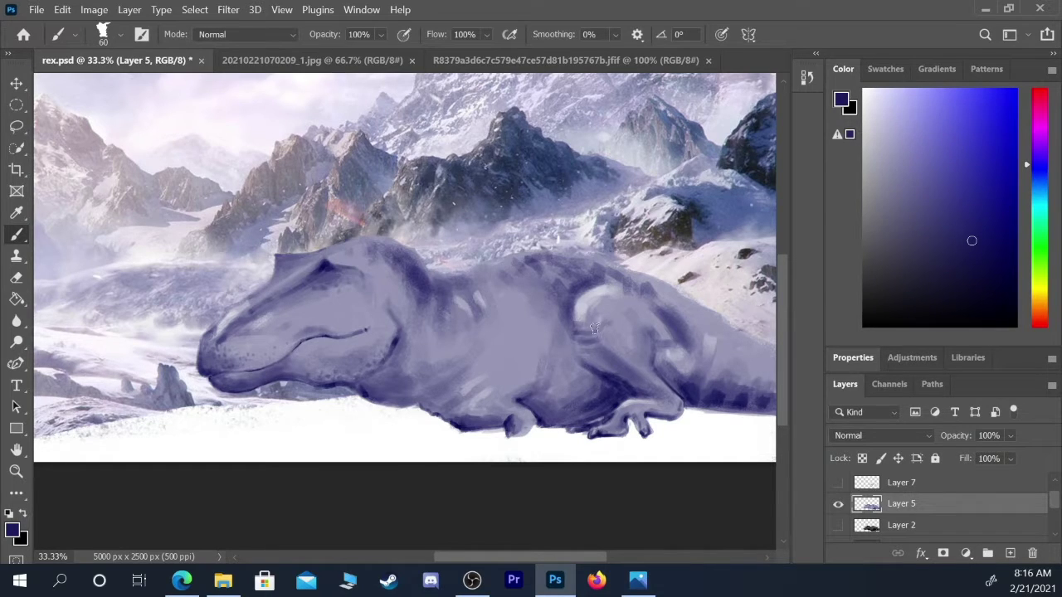
# - Dab a row of dark blue spots on the upper flank and darken the front edge of the thigh
pyautogui.moveTo(594, 328); pyautogui.dragTo(591, 369)
pyautogui.moveTo(493, 297)
pyautogui.mouseDown()
pyautogui.moveTo(506, 287)
pyautogui.moveTo(534, 311)
pyautogui.moveTo(520, 309)
pyautogui.mouseUp()
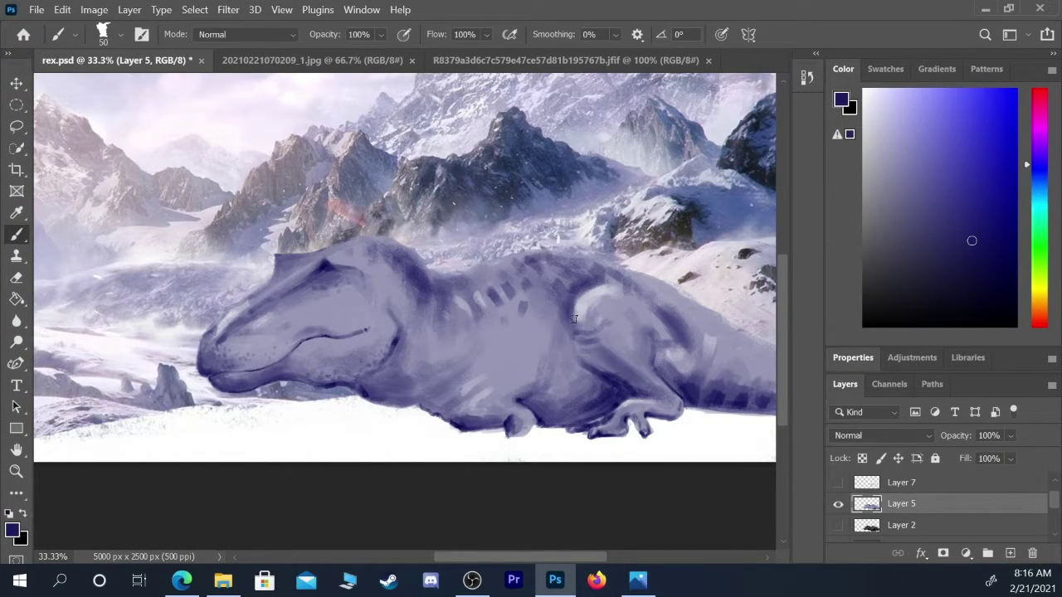
pyautogui.press('[')
pyautogui.moveTo(571, 316)
pyautogui.mouseDown()
pyautogui.moveTo(572, 352)
pyautogui.moveTo(587, 370)
pyautogui.mouseUp()
# - Paint the front foot's dark blue toes on the snow with the brush at 40 px
pyautogui.press(']')
pyautogui.press(']')
pyautogui.press('[')
pyautogui.press('[')
pyautogui.press('[')
pyautogui.moveTo(498, 431)
pyautogui.mouseDown()
pyautogui.moveTo(529, 430)
pyautogui.moveTo(510, 435)
pyautogui.mouseUp()
# - Create a layer above Layer 5 and paint thin white rim highlights along the snout and head
pyautogui.click(1009, 553)
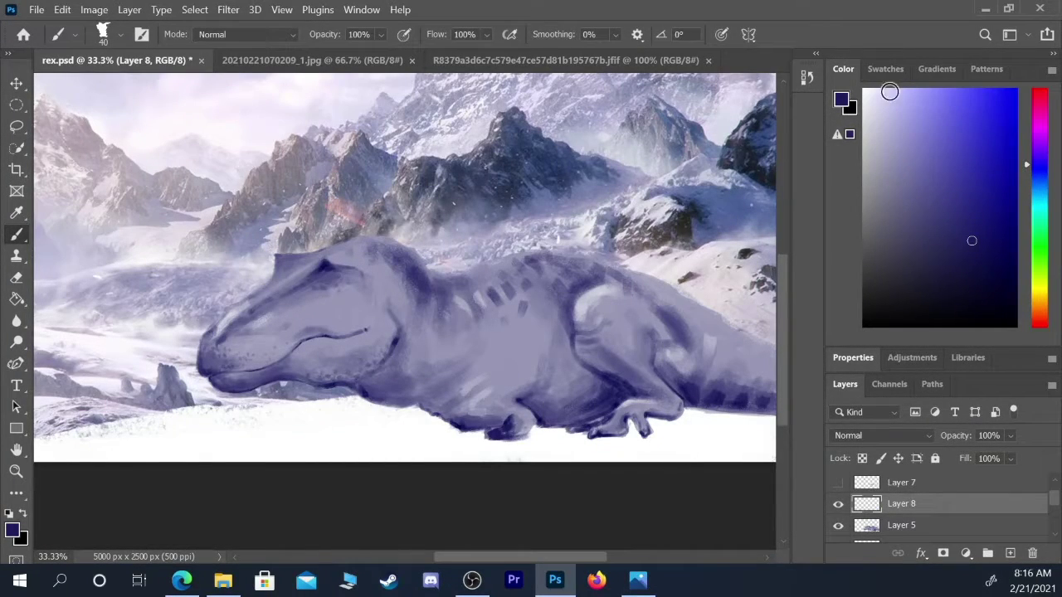
pyautogui.click(864, 90)
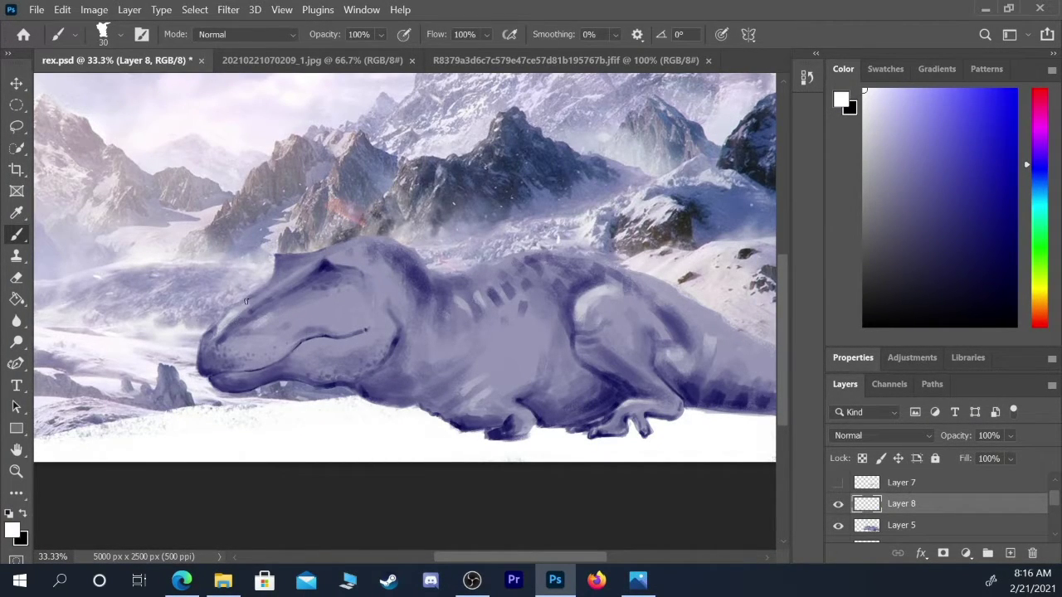
pyautogui.press('[')
pyautogui.press('[')
pyautogui.moveTo(359, 239); pyautogui.dragTo(352, 242)
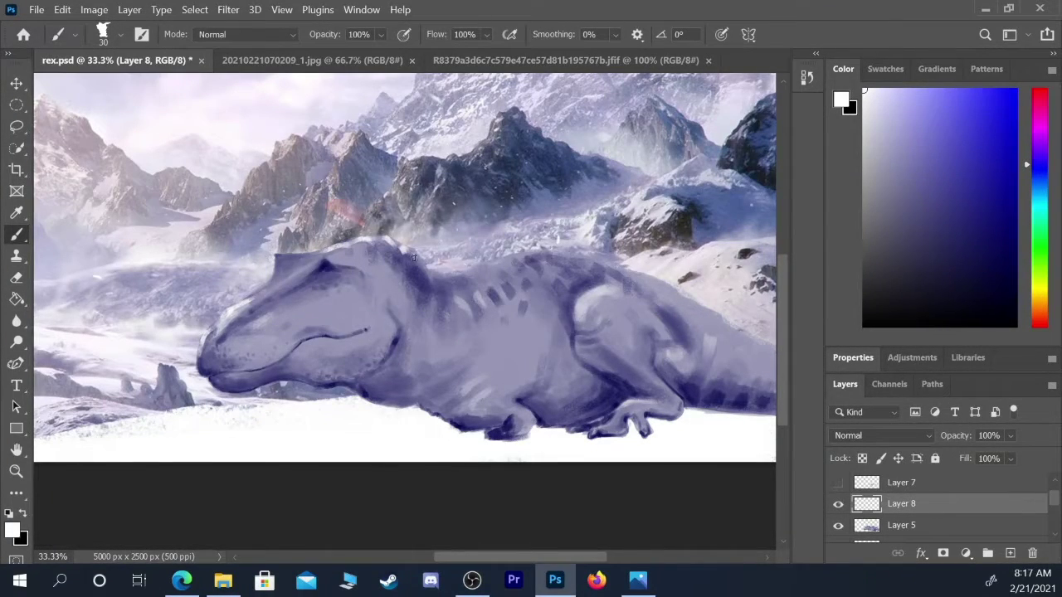
pyautogui.press('[')
pyautogui.moveTo(463, 419); pyautogui.dragTo(467, 369)
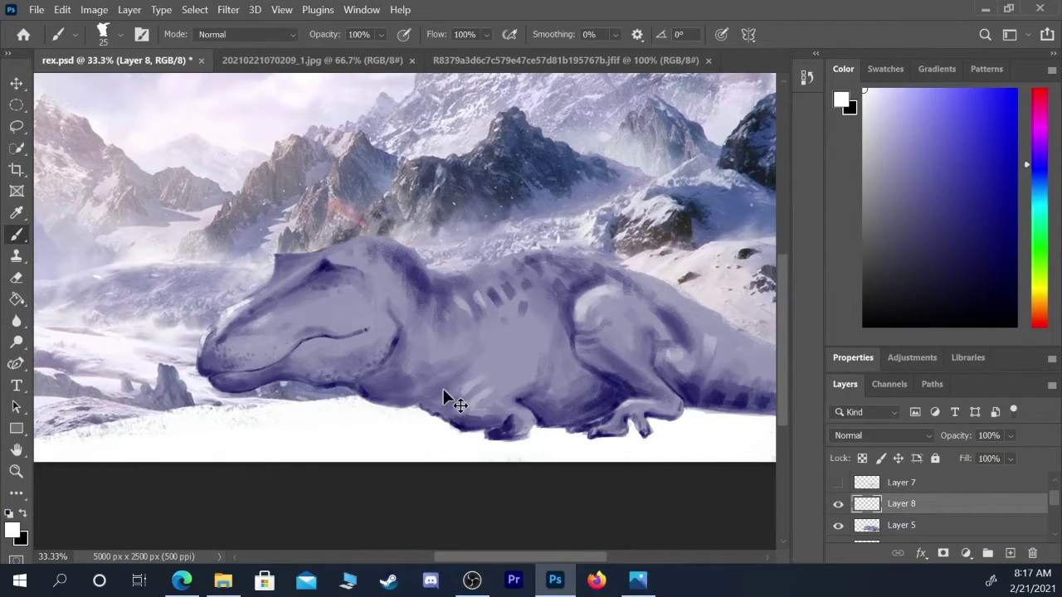
# - Apply a Gaussian Blur with a radius of about 10 pixels to the mountain background on Layer 1
pyautogui.hotkey('ctrl', '-')
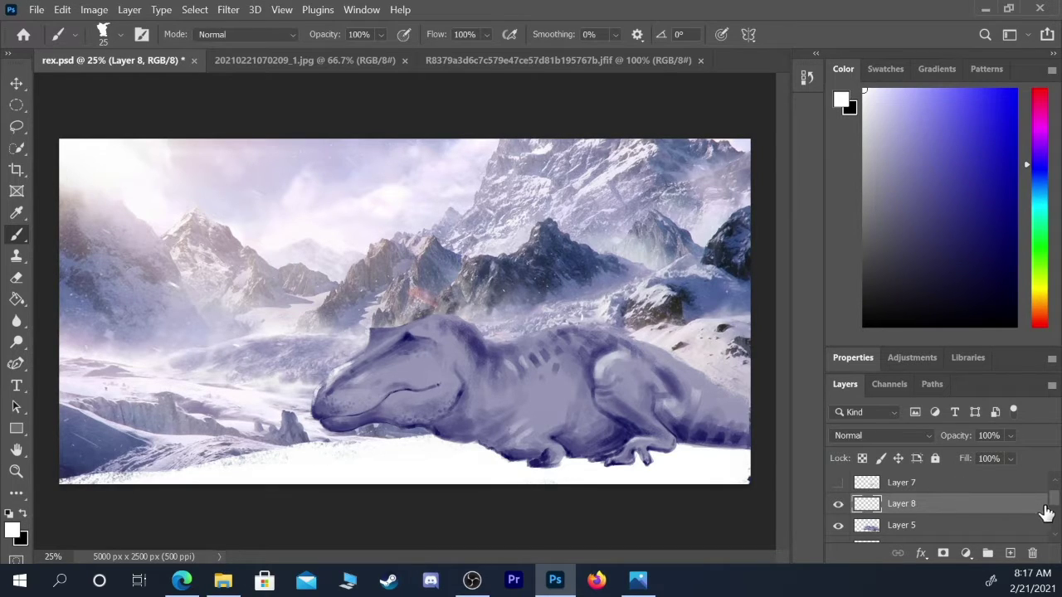
pyautogui.moveTo(1056, 504); pyautogui.dragTo(1059, 527)
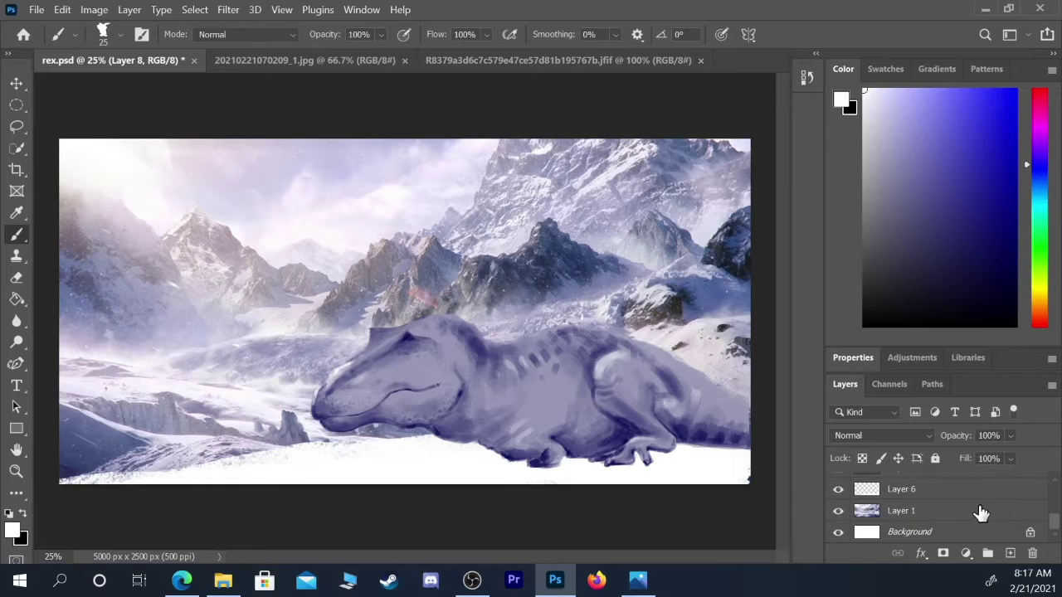
pyautogui.click(979, 510)
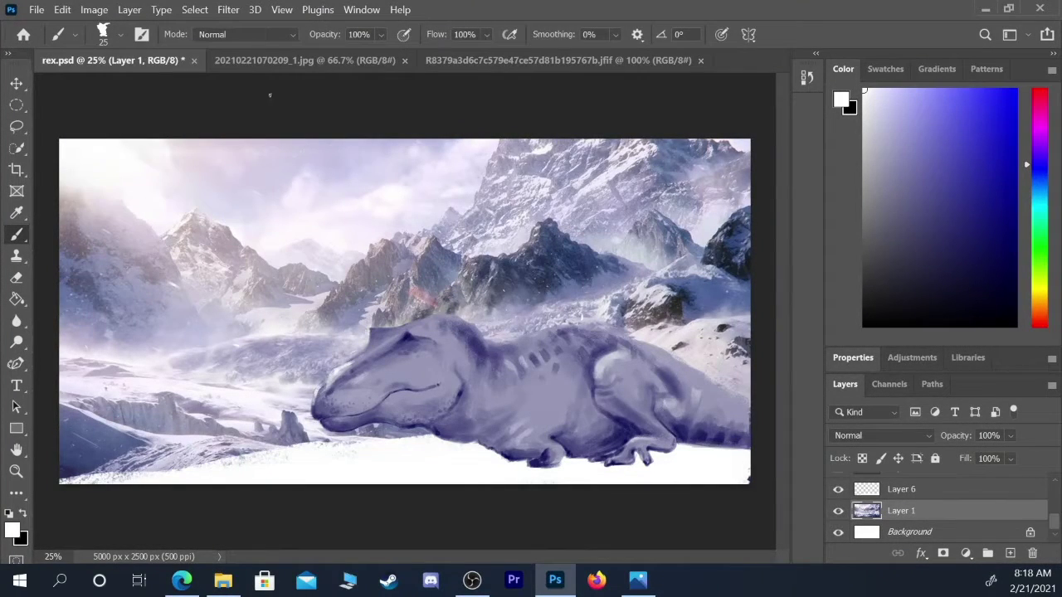
pyautogui.click(361, 10)
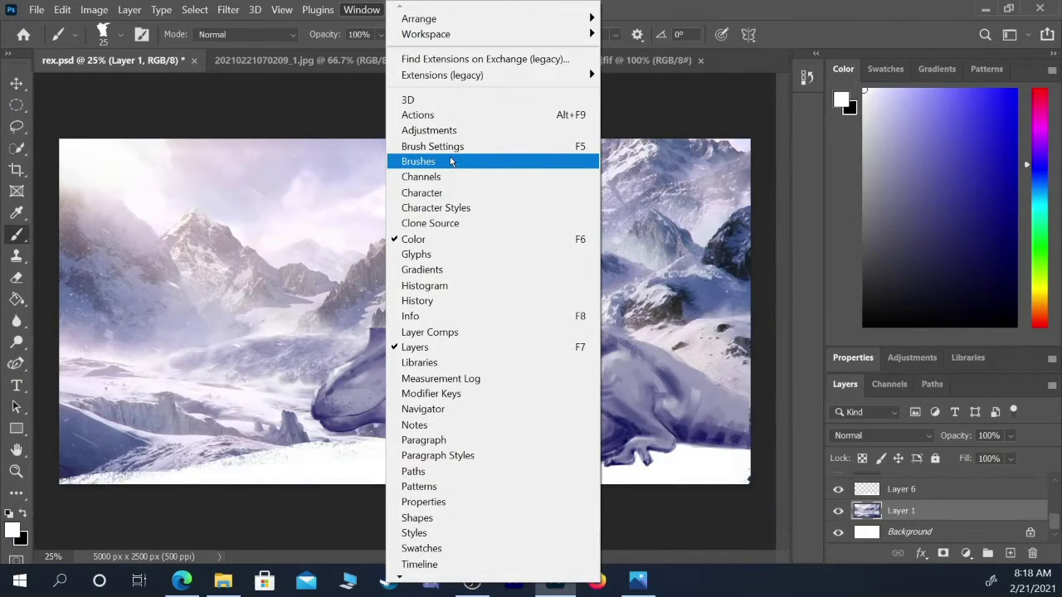
pyautogui.moveTo(275, 10)
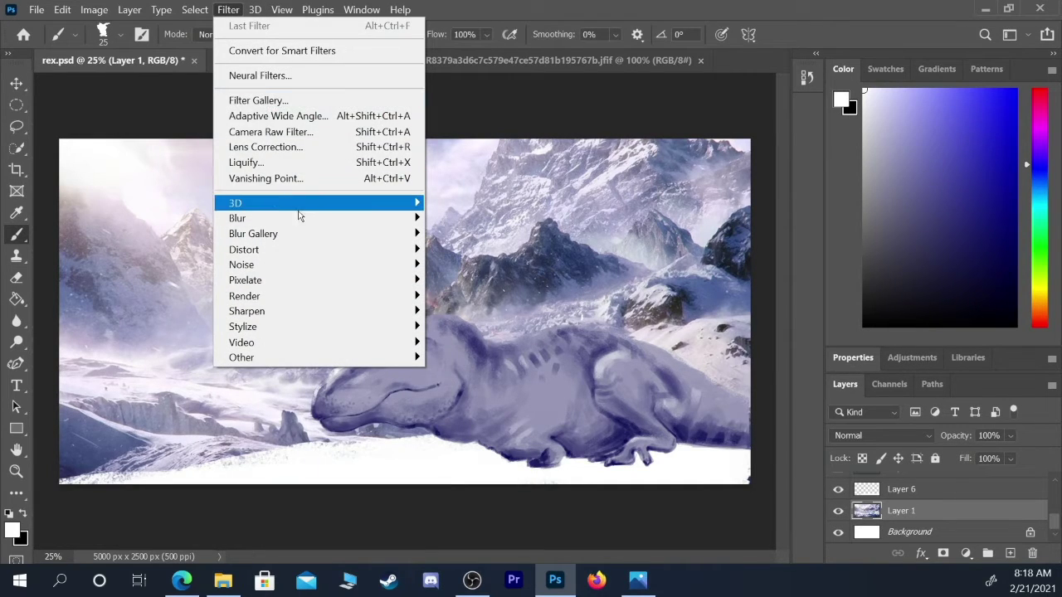
pyautogui.moveTo(307, 227)
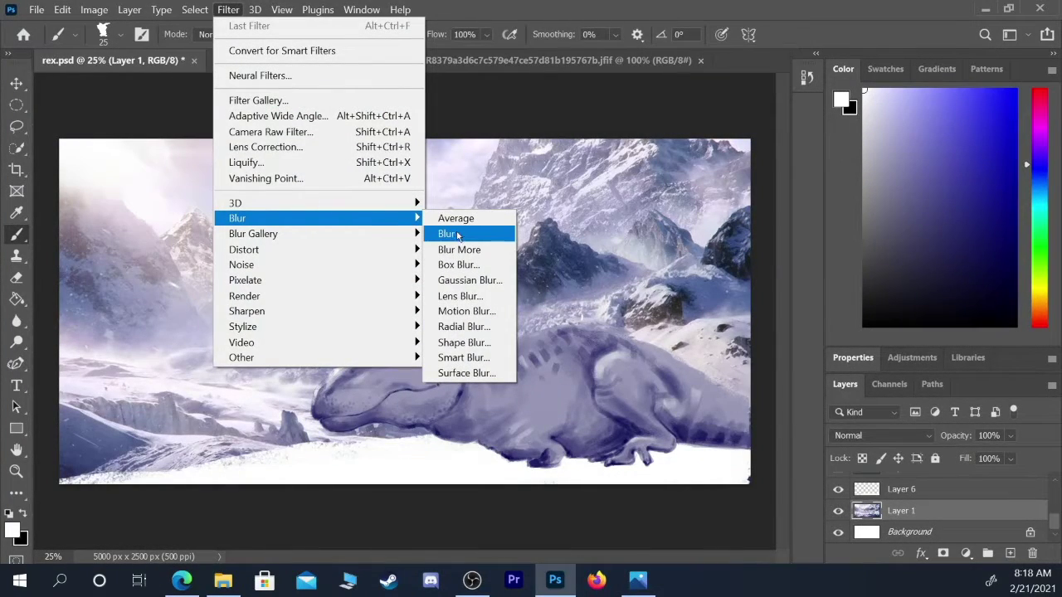
pyautogui.click(489, 283)
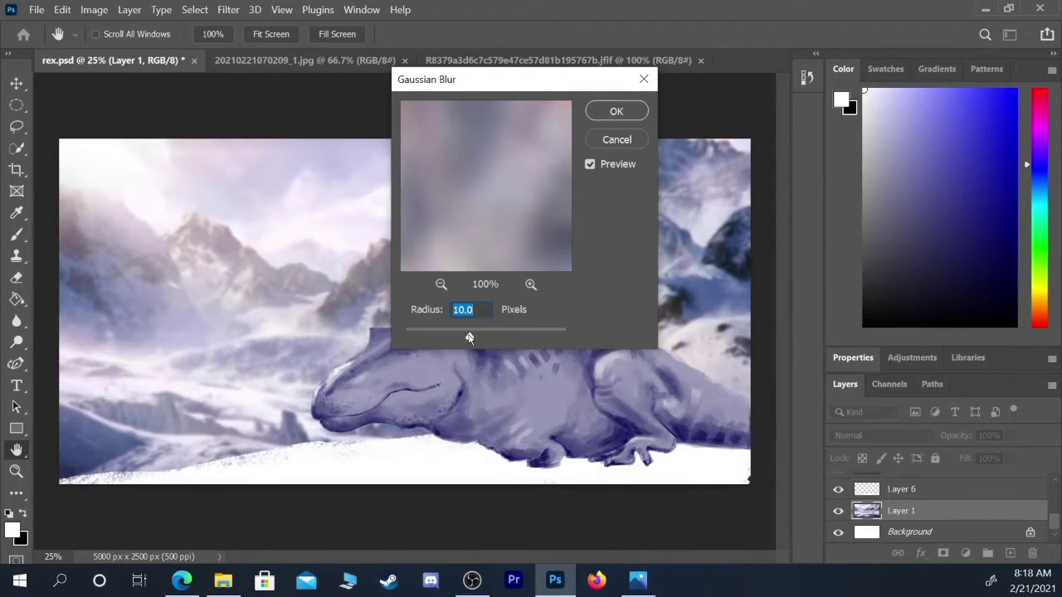
pyautogui.moveTo(541, 86); pyautogui.dragTo(212, 57)
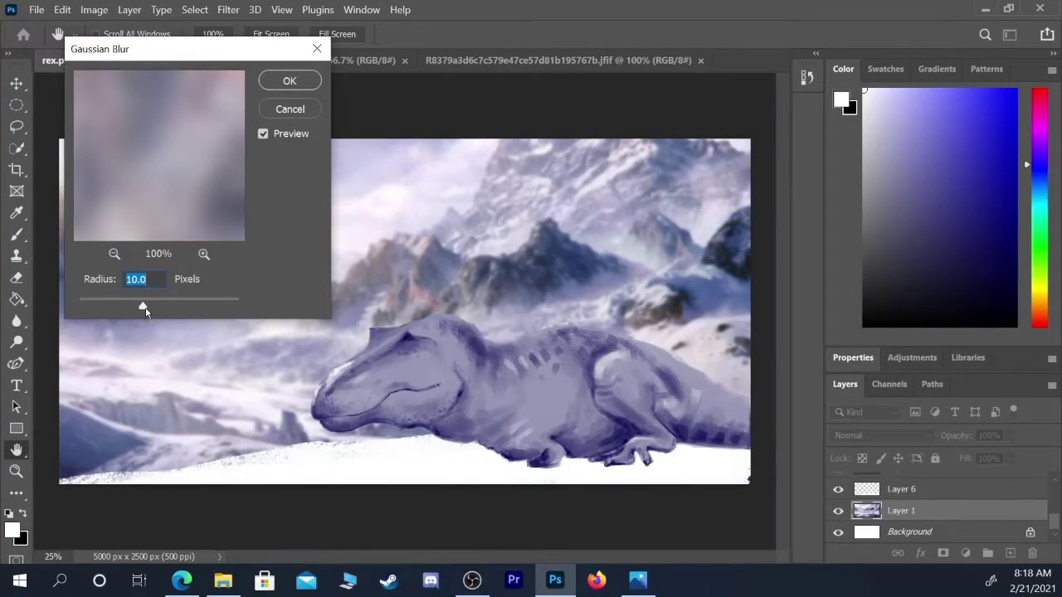
pyautogui.moveTo(142, 307)
pyautogui.mouseDown()
pyautogui.moveTo(157, 306)
pyautogui.moveTo(135, 307)
pyautogui.moveTo(144, 307)
pyautogui.mouseUp()
pyautogui.click(287, 80)
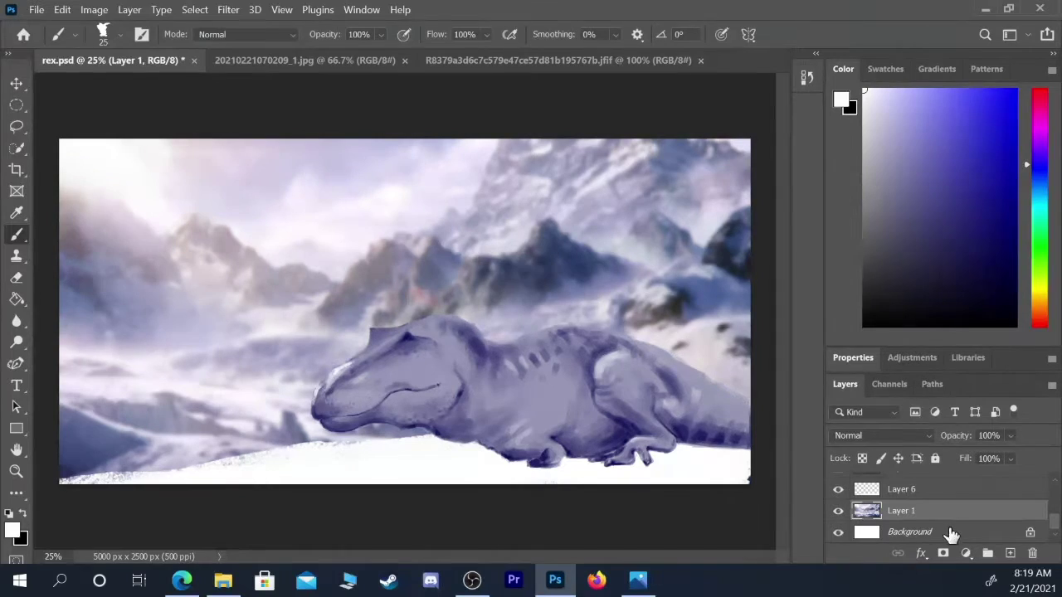
# - On Layer 5, sample a mid blue from the body and shade the jaw and neck with the brush at 150 px
pyautogui.scroll(5, 920, 509)
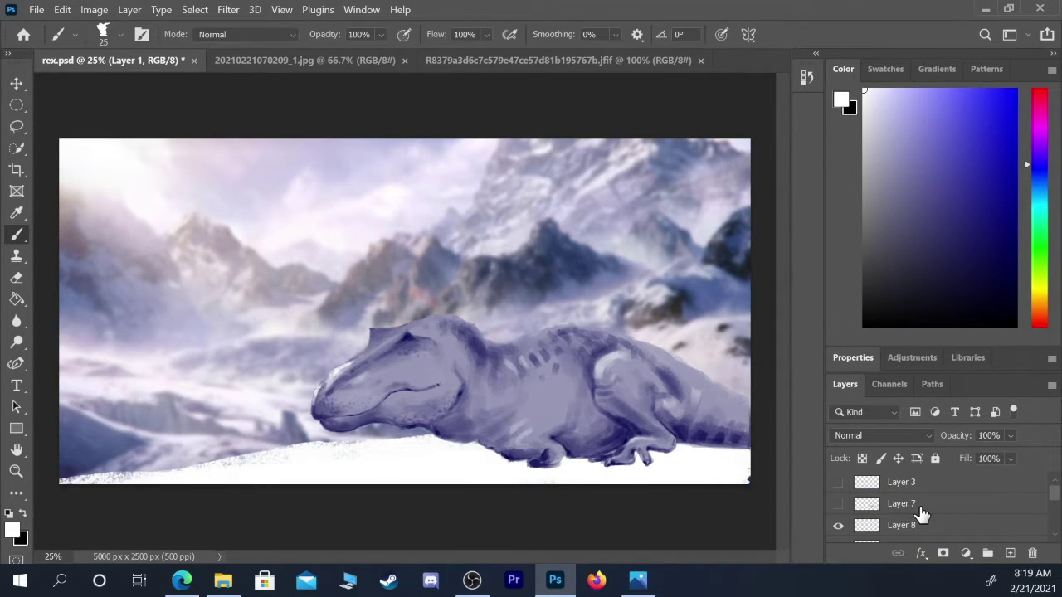
pyautogui.scroll(-1, 920, 515)
pyautogui.click(921, 526)
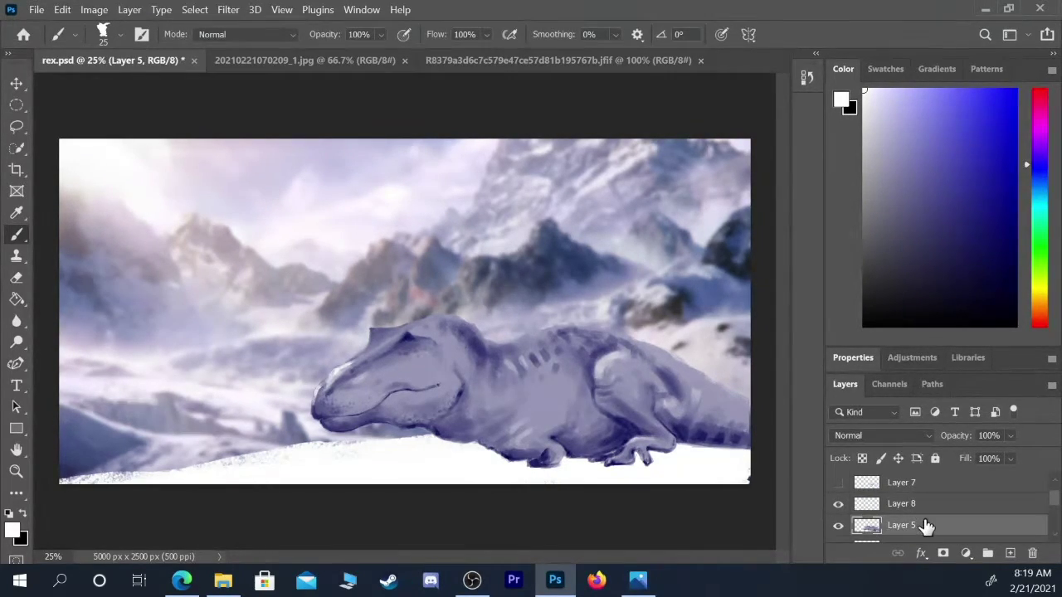
pyautogui.press(']')
pyautogui.press(']')
pyautogui.press(']')
pyautogui.press(']')
pyautogui.press(']')
pyautogui.press(']')
pyautogui.press(']')
pyautogui.press(']')
pyautogui.press(']')
pyautogui.press(']')
pyautogui.press('alt')
pyautogui.keyDown('alt'); pyautogui.click(462, 417); pyautogui.keyUp('alt')
pyautogui.press(']')
pyautogui.press(']')
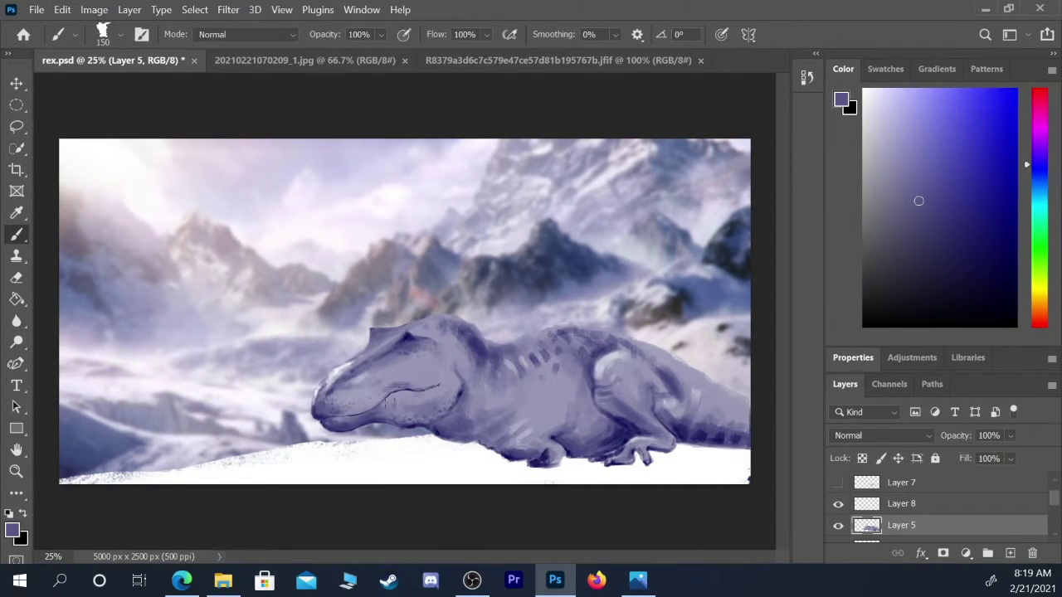
pyautogui.moveTo(358, 399)
pyautogui.mouseDown()
pyautogui.moveTo(395, 380)
pyautogui.moveTo(357, 409)
pyautogui.moveTo(432, 379)
pyautogui.moveTo(426, 405)
pyautogui.moveTo(441, 395)
pyautogui.moveTo(416, 404)
pyautogui.moveTo(434, 408)
pyautogui.moveTo(449, 386)
pyautogui.moveTo(440, 414)
pyautogui.moveTo(473, 405)
pyautogui.mouseUp()
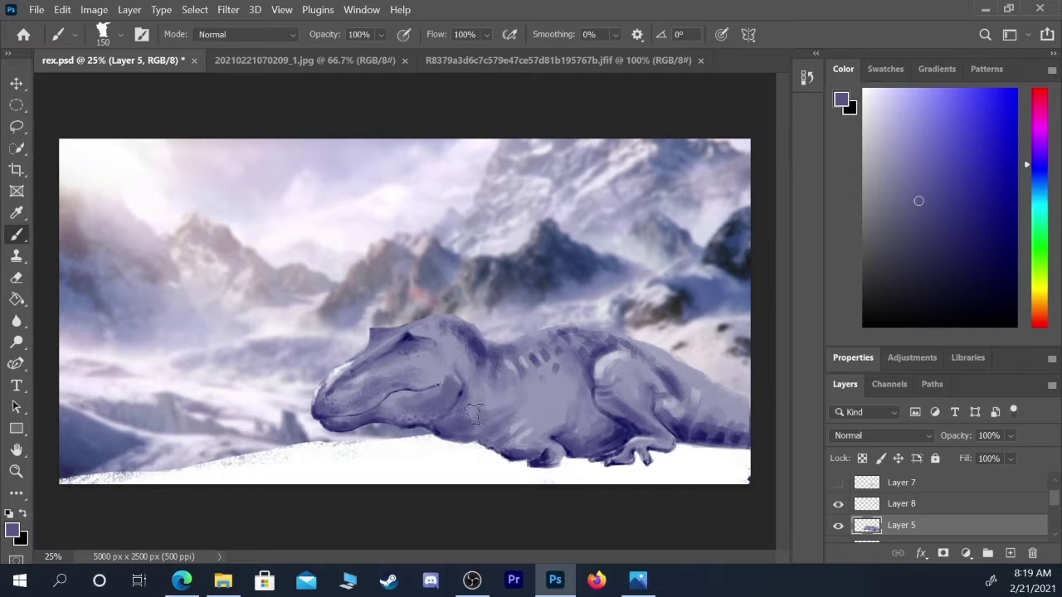
# - Enlarge the brush to 200 px and add mid-blue shading across the flank, thigh and tail
pyautogui.press(']')
pyautogui.press(']')
pyautogui.moveTo(543, 402)
pyautogui.mouseDown()
pyautogui.moveTo(518, 407)
pyautogui.moveTo(540, 390)
pyautogui.moveTo(545, 408)
pyautogui.moveTo(566, 406)
pyautogui.moveTo(494, 394)
pyautogui.moveTo(485, 404)
pyautogui.moveTo(587, 391)
pyautogui.moveTo(571, 402)
pyautogui.moveTo(622, 400)
pyautogui.moveTo(619, 381)
pyautogui.moveTo(637, 398)
pyautogui.moveTo(574, 428)
pyautogui.moveTo(693, 403)
pyautogui.moveTo(753, 420)
pyautogui.moveTo(691, 391)
pyautogui.moveTo(762, 430)
pyautogui.mouseUp()
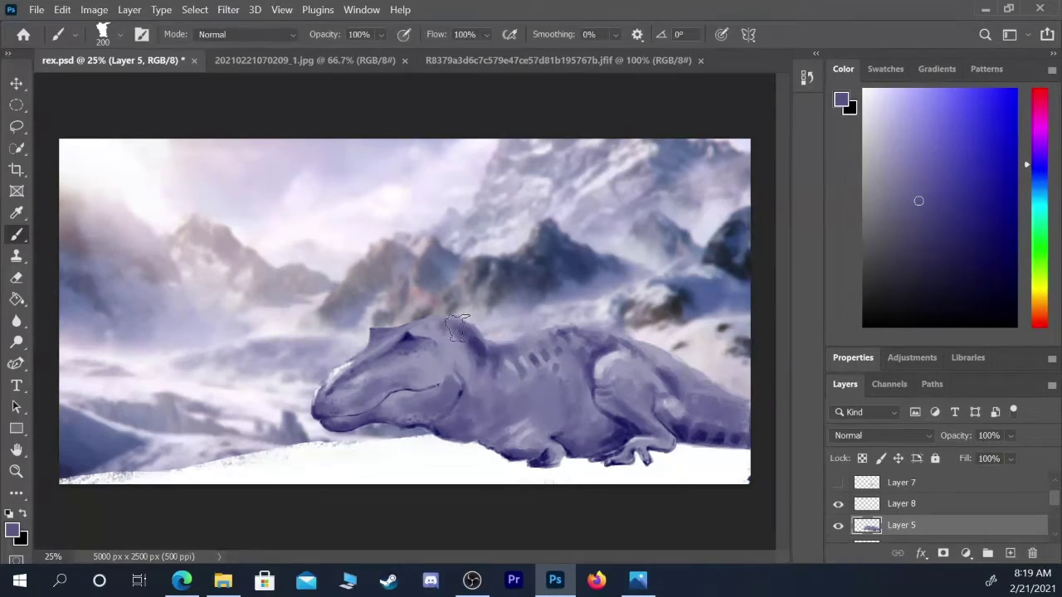
pyautogui.press('[')
pyautogui.press('[')
pyautogui.press('[')
pyautogui.press('[')
pyautogui.press('[')
pyautogui.press('[')
pyautogui.press('[')
pyautogui.moveTo(891, 297); pyautogui.dragTo(863, 326)
pyautogui.press('[')
pyautogui.press('[')
pyautogui.press('[')
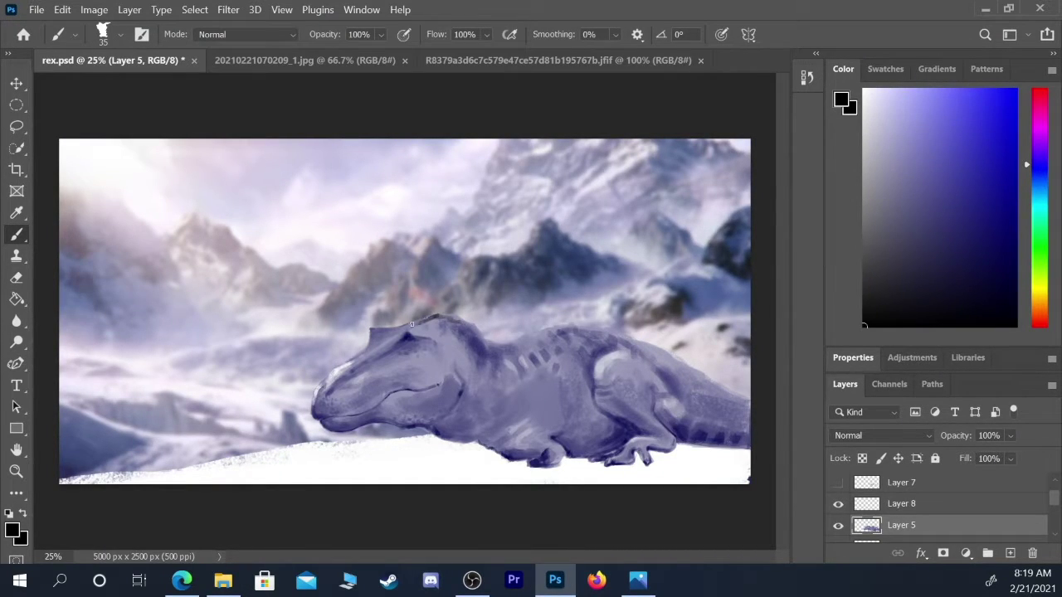
pyautogui.moveTo(426, 316); pyautogui.dragTo(433, 319)
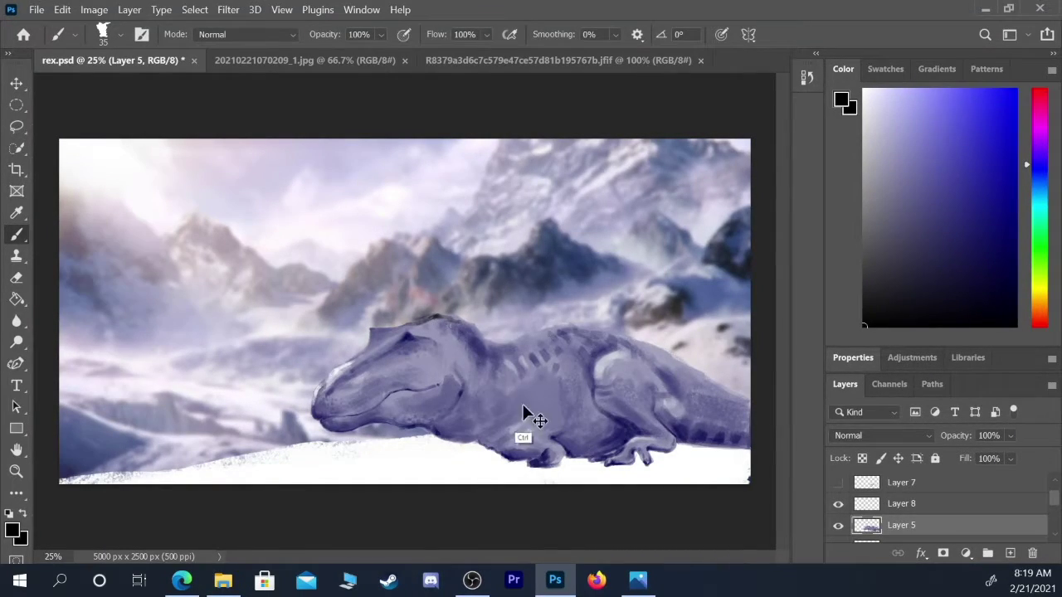
pyautogui.hotkey('ctrl', 'z')
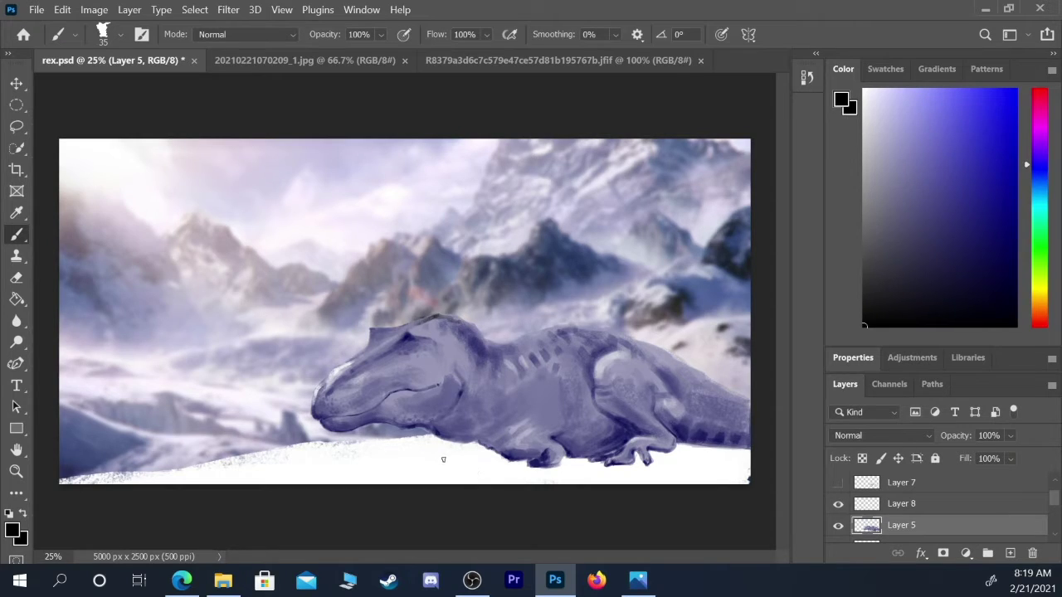
pyautogui.hotkey('ctrl', 'z')
# - Sample dark blue from the neck and darken the top of the head, the neck and the back, enlarging the brush to 60 px
pyautogui.keyDown('alt'); pyautogui.click(476, 339); pyautogui.keyUp('alt')
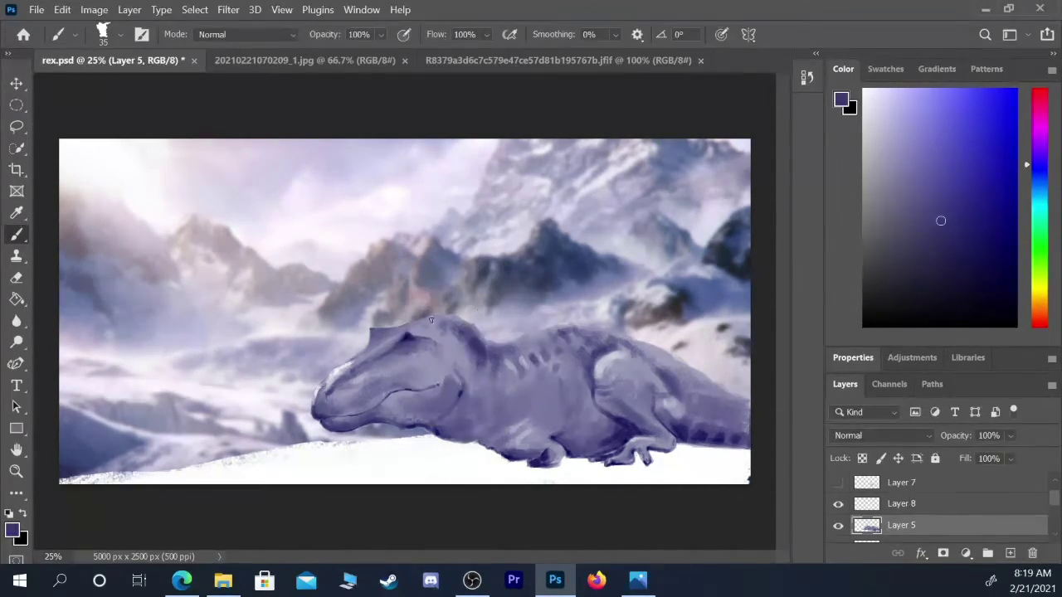
pyautogui.press('[')
pyautogui.press(']')
pyautogui.moveTo(454, 322)
pyautogui.mouseDown()
pyautogui.moveTo(496, 351)
pyautogui.moveTo(542, 332)
pyautogui.moveTo(512, 346)
pyautogui.moveTo(541, 338)
pyautogui.moveTo(527, 349)
pyautogui.moveTo(545, 353)
pyautogui.moveTo(542, 339)
pyautogui.moveTo(554, 354)
pyautogui.moveTo(552, 336)
pyautogui.moveTo(537, 337)
pyautogui.moveTo(611, 336)
pyautogui.moveTo(578, 338)
pyautogui.moveTo(712, 374)
pyautogui.moveTo(688, 384)
pyautogui.moveTo(535, 361)
pyautogui.mouseUp()
pyautogui.press(']')
pyautogui.press(']')
pyautogui.press(']')
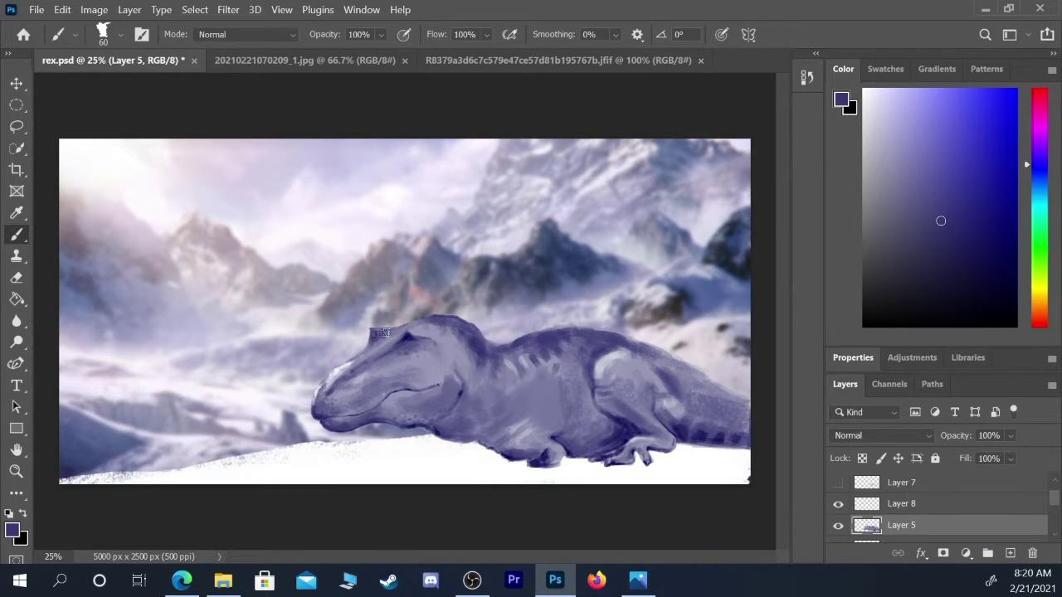
# - Darken the horn above the eye, then deepen the ridge from the eye down the snout with a sampled darker blue
pyautogui.press('[')
pyautogui.moveTo(387, 334); pyautogui.dragTo(407, 332)
pyautogui.keyDown('alt'); pyautogui.click(406, 336); pyautogui.keyUp('alt')
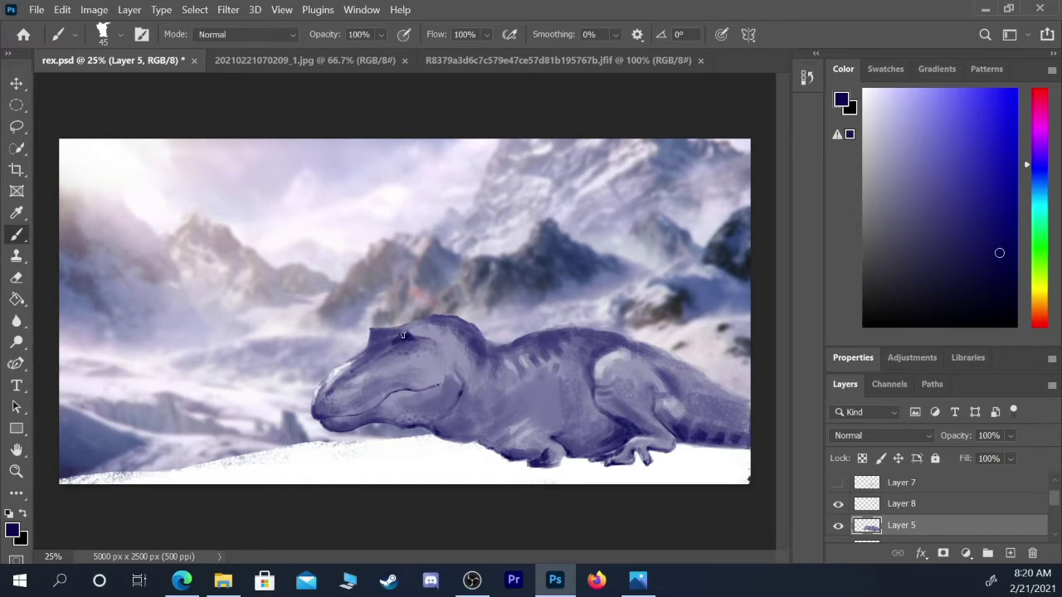
pyautogui.moveTo(404, 334)
pyautogui.mouseDown()
pyautogui.moveTo(379, 352)
pyautogui.moveTo(398, 342)
pyautogui.moveTo(379, 354)
pyautogui.moveTo(421, 340)
pyautogui.moveTo(335, 378)
pyautogui.mouseUp()
# - Deepen the dark blue shading from the lower jaw to the belly and thigh, and paint the fold behind the jaw
pyautogui.moveTo(328, 427)
pyautogui.mouseDown()
pyautogui.moveTo(327, 426)
pyautogui.moveTo(449, 426)
pyautogui.moveTo(366, 421)
pyautogui.moveTo(384, 413)
pyautogui.moveTo(436, 425)
pyautogui.moveTo(445, 417)
pyautogui.moveTo(429, 425)
pyautogui.moveTo(490, 434)
pyautogui.moveTo(435, 426)
pyautogui.moveTo(450, 427)
pyautogui.moveTo(440, 420)
pyautogui.moveTo(462, 437)
pyautogui.moveTo(479, 432)
pyautogui.moveTo(454, 442)
pyautogui.moveTo(480, 435)
pyautogui.moveTo(499, 449)
pyautogui.moveTo(475, 432)
pyautogui.moveTo(491, 424)
pyautogui.moveTo(465, 427)
pyautogui.moveTo(599, 453)
pyautogui.moveTo(570, 442)
pyautogui.moveTo(590, 454)
pyautogui.moveTo(589, 443)
pyautogui.moveTo(628, 433)
pyautogui.moveTo(563, 437)
pyautogui.moveTo(603, 436)
pyautogui.moveTo(608, 419)
pyautogui.moveTo(576, 405)
pyautogui.moveTo(581, 423)
pyautogui.moveTo(585, 385)
pyautogui.mouseUp()
pyautogui.press(']')
pyautogui.press(']')
pyautogui.press(']')
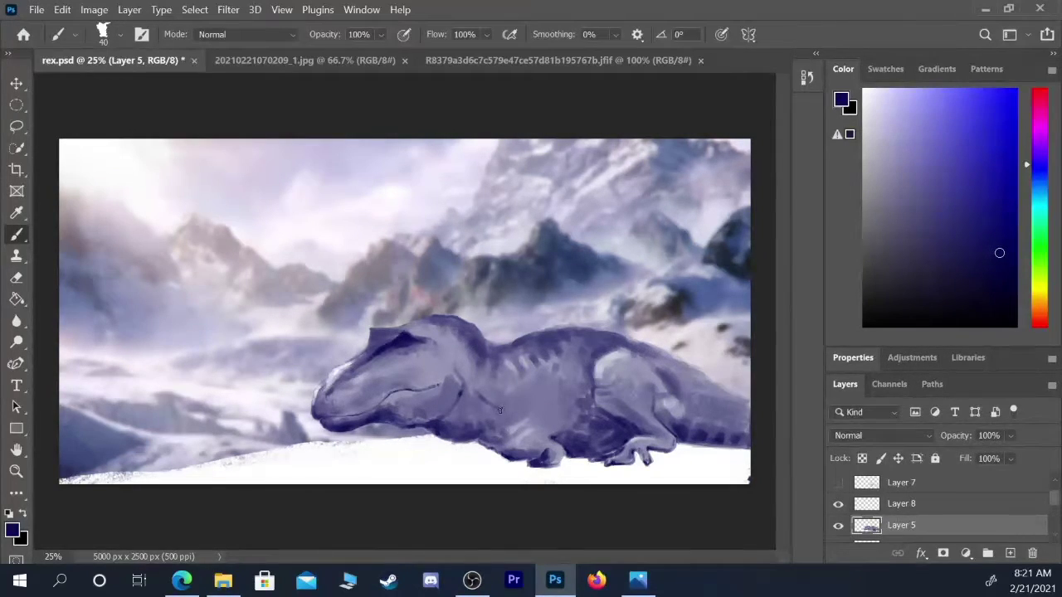
pyautogui.moveTo(500, 410); pyautogui.dragTo(509, 411)
pyautogui.press('[')
# - On Layer 8, paint white highlight marks along the upper lip, brow, crown and shoulder with a brush of about 35 px
pyautogui.click(905, 506)
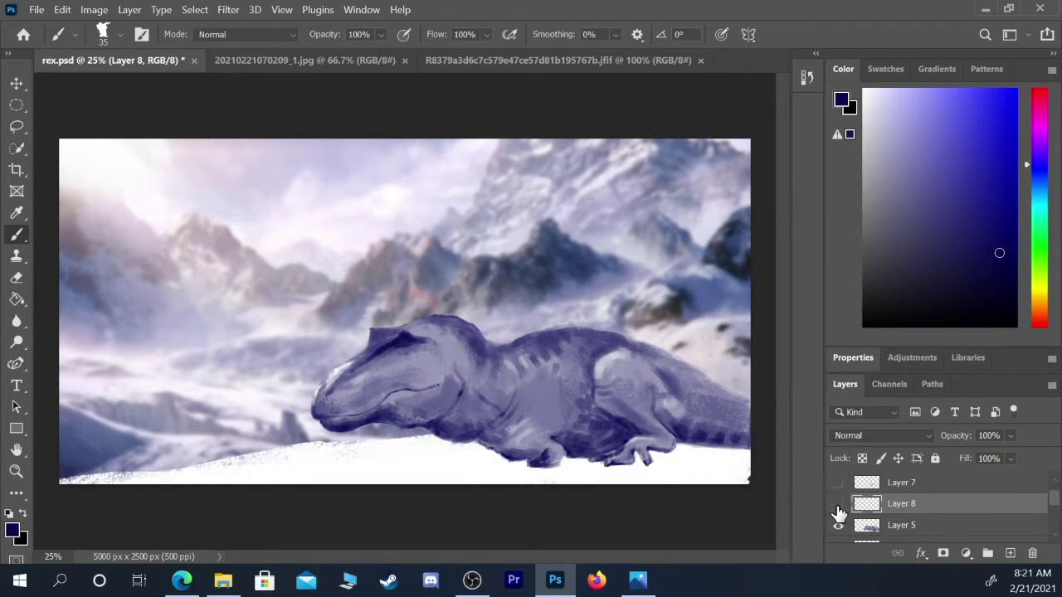
pyautogui.press('x')
pyautogui.click(863, 91)
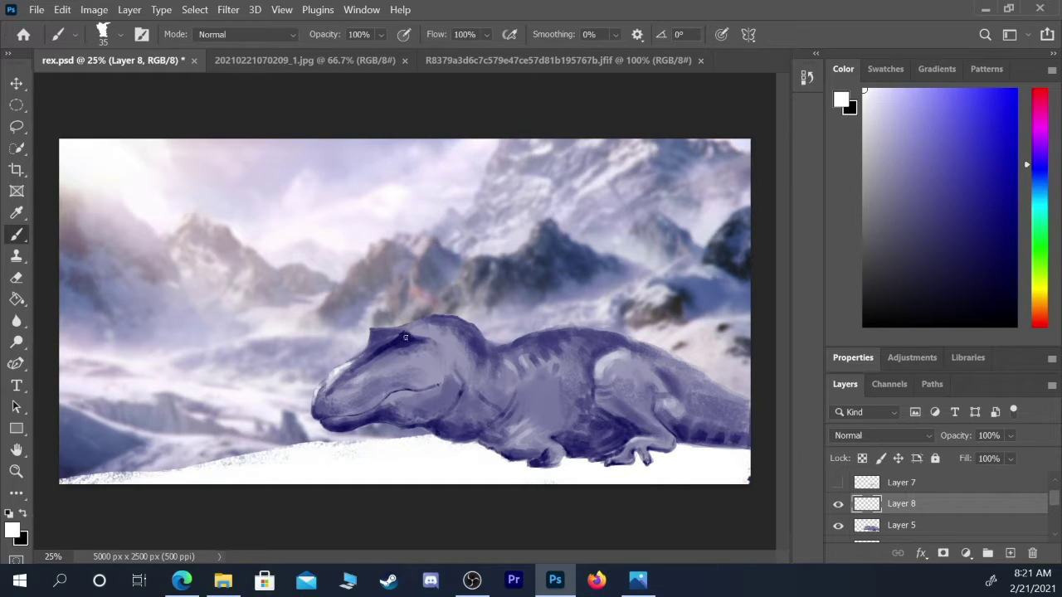
pyautogui.press('[')
pyautogui.press('[')
pyautogui.press('[')
pyautogui.press(']')
pyautogui.press(']')
pyautogui.moveTo(378, 385); pyautogui.dragTo(345, 395)
pyautogui.press('[')
pyautogui.press(']')
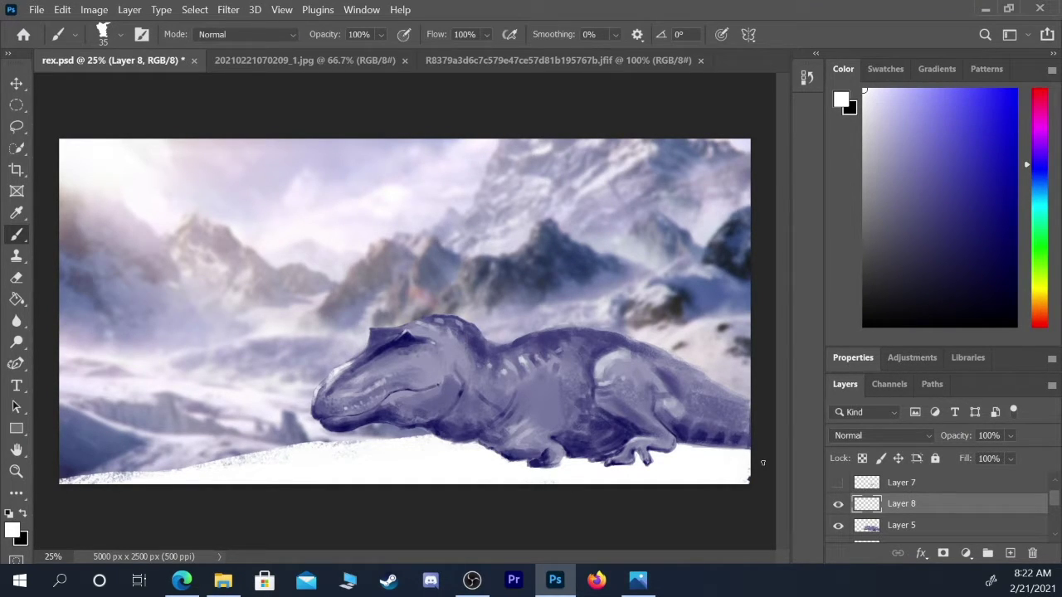
# - Paint a row of small pointed white teeth along the upper lip with the brush at about 9 to 10 px
pyautogui.scroll(4, 763, 465)
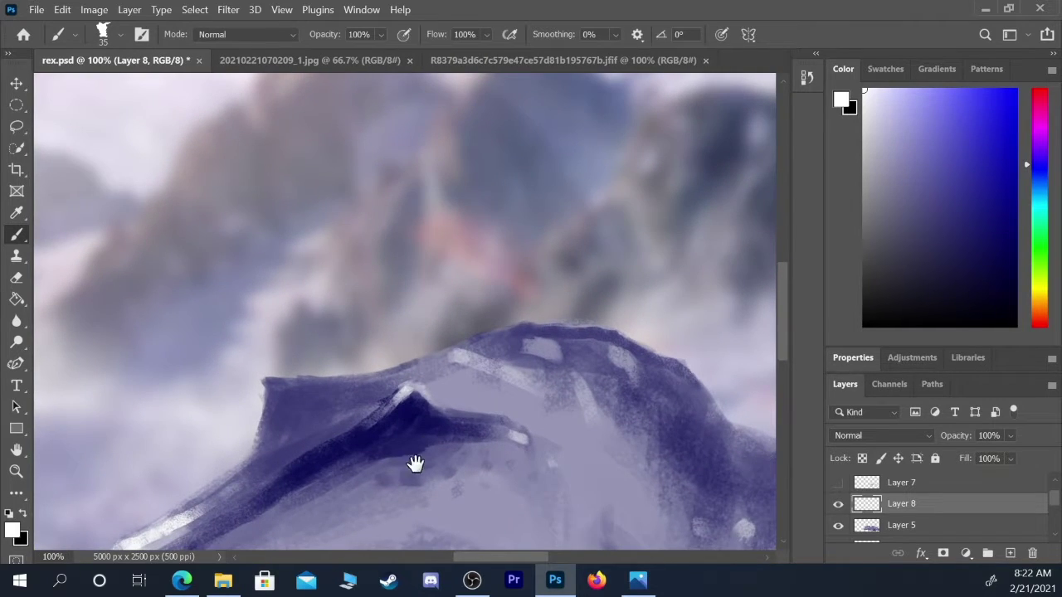
pyautogui.moveTo(415, 462); pyautogui.dragTo(495, 379)
pyautogui.press('[')
pyautogui.press('[')
pyautogui.press('[')
pyautogui.press('[')
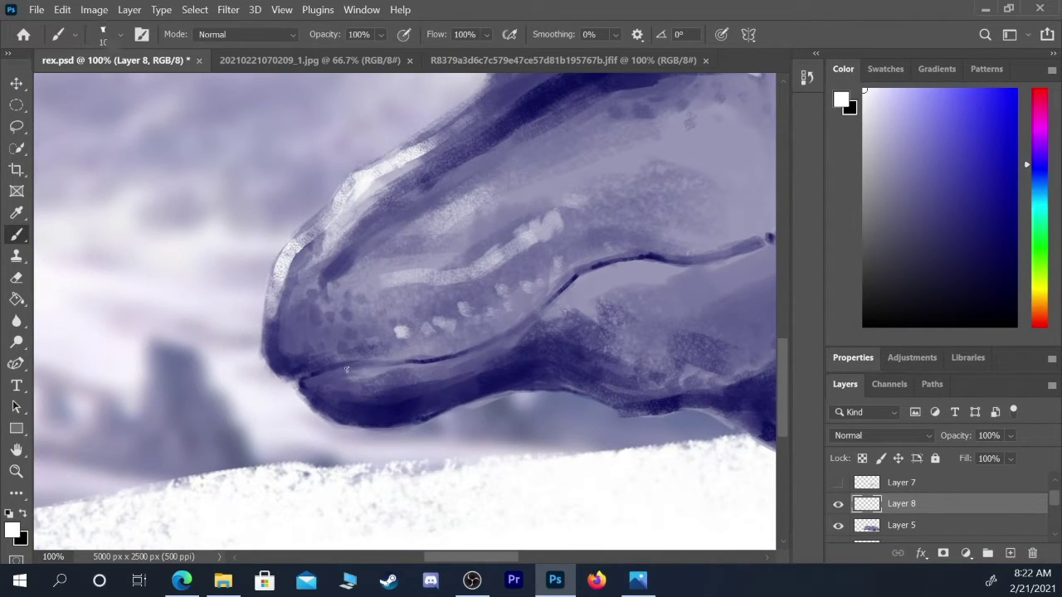
pyautogui.moveTo(342, 368)
pyautogui.mouseDown()
pyautogui.moveTo(360, 395)
pyautogui.moveTo(359, 365)
pyautogui.moveTo(361, 392)
pyautogui.moveTo(345, 368)
pyautogui.moveTo(357, 386)
pyautogui.moveTo(355, 367)
pyautogui.moveTo(330, 382)
pyautogui.moveTo(327, 372)
pyautogui.moveTo(335, 389)
pyautogui.moveTo(330, 370)
pyautogui.moveTo(312, 378)
pyautogui.moveTo(319, 388)
pyautogui.moveTo(312, 373)
pyautogui.moveTo(306, 381)
pyautogui.mouseUp()
pyautogui.moveTo(374, 365)
pyautogui.mouseDown()
pyautogui.moveTo(382, 383)
pyautogui.moveTo(376, 363)
pyautogui.moveTo(395, 382)
pyautogui.moveTo(395, 369)
pyautogui.moveTo(417, 378)
pyautogui.moveTo(417, 369)
pyautogui.mouseUp()
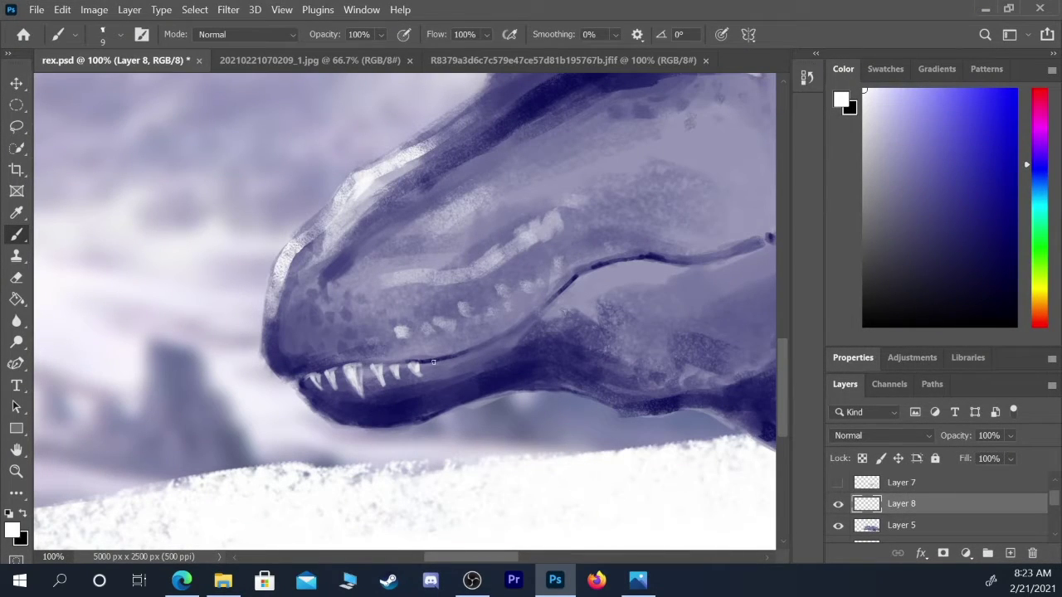
pyautogui.moveTo(433, 361)
pyautogui.mouseDown()
pyautogui.moveTo(467, 362)
pyautogui.moveTo(505, 337)
pyautogui.mouseUp()
pyautogui.hotkey('ctrl', '-')
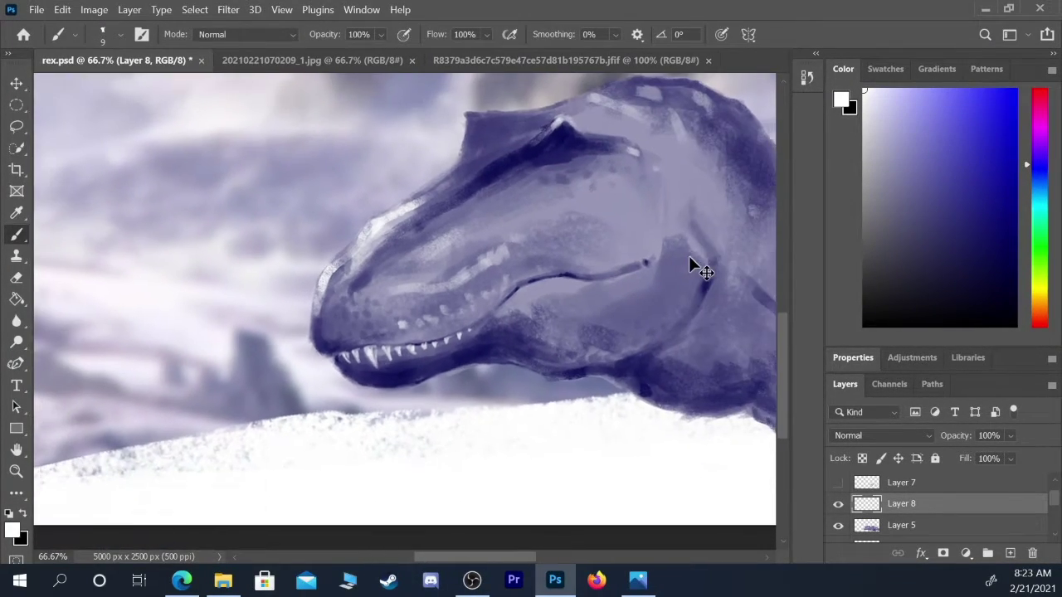
pyautogui.hotkey('ctrl', '-')
pyautogui.hotkey('ctrl', '-')
pyautogui.hotkey('ctrl', '-')
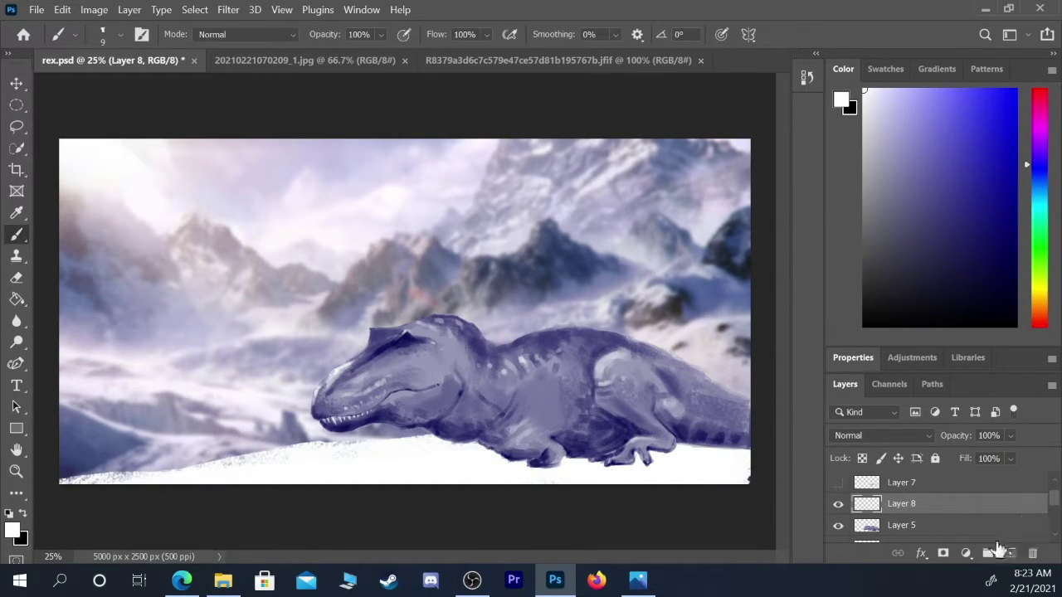
# - Create a layer above Layer 8 and paint black shadows around the thigh and under the tail with the brush at 80 px
pyautogui.click(1011, 552)
pyautogui.press(']')
pyautogui.press(']')
pyautogui.press(']')
pyautogui.click(859, 292)
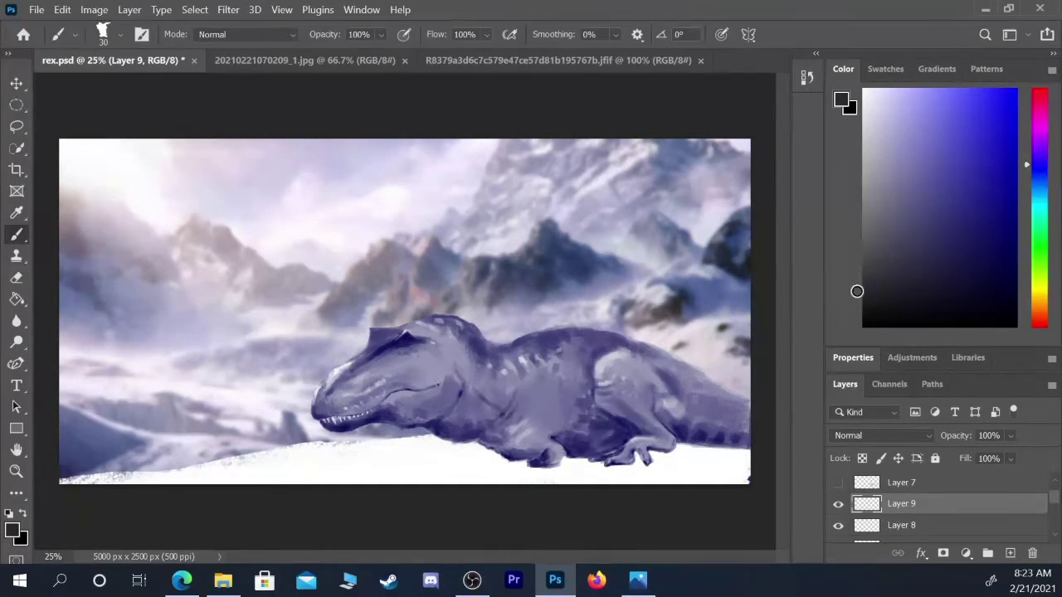
pyautogui.press(']')
pyautogui.press(']')
pyautogui.press(']')
pyautogui.click(864, 320)
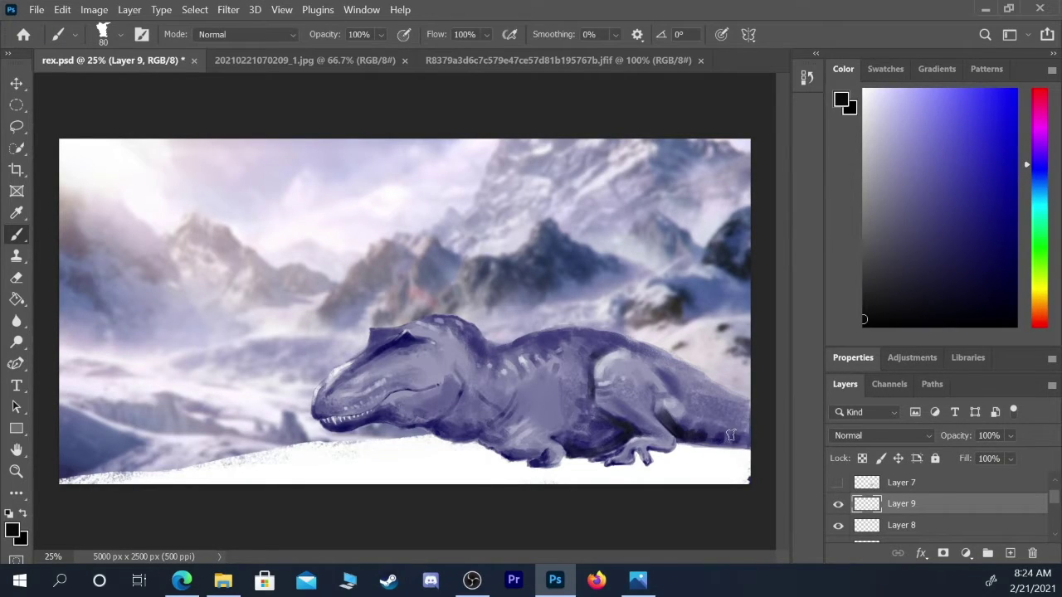
# - Paint black shadows under the neck, chest and front arm with the brush at 70 px
pyautogui.press('[')
pyautogui.press('[')
pyautogui.press('[')
pyautogui.press('[')
pyautogui.press('[')
pyautogui.press(']')
pyautogui.press(']')
pyautogui.press(']')
pyautogui.press(']')
pyautogui.moveTo(458, 423)
pyautogui.mouseDown()
pyautogui.moveTo(488, 425)
pyautogui.moveTo(502, 413)
pyautogui.moveTo(490, 438)
pyautogui.moveTo(507, 446)
pyautogui.moveTo(486, 443)
pyautogui.moveTo(526, 457)
pyautogui.mouseUp()
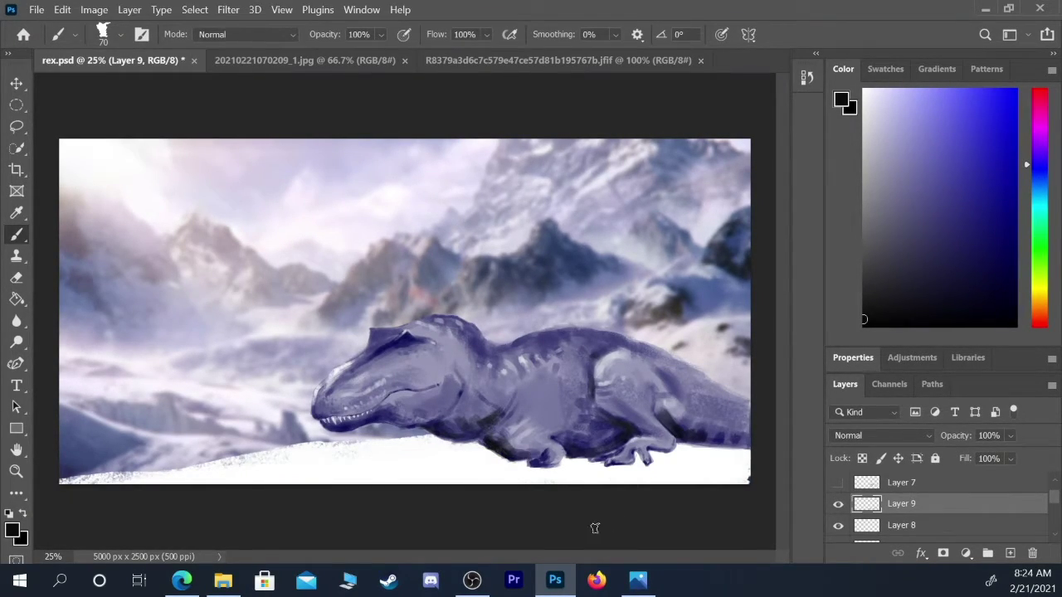
pyautogui.press('[')
pyautogui.press('[')
pyautogui.press(']')
pyautogui.press(']')
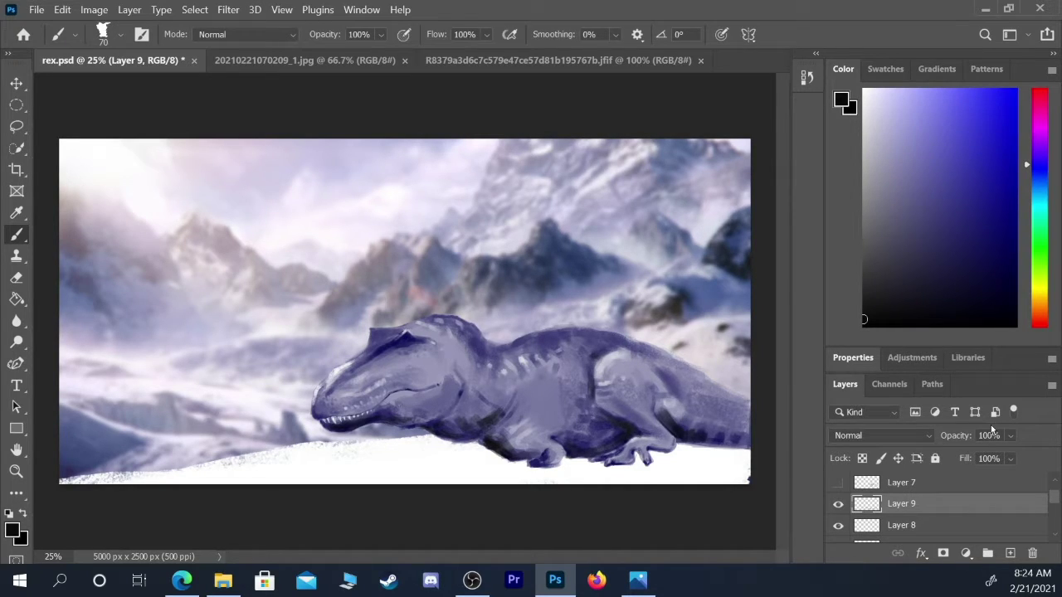
# - Reduce the brush and darken the eye under the brow in black
pyautogui.press('[')
pyautogui.press('[')
pyautogui.moveTo(406, 336); pyautogui.dragTo(400, 341)
# - Paint a thin black outline along the top of the head, back and tail with the brush at 15 px
pyautogui.press('[')
pyautogui.press('[')
pyautogui.press('[')
pyautogui.press('[')
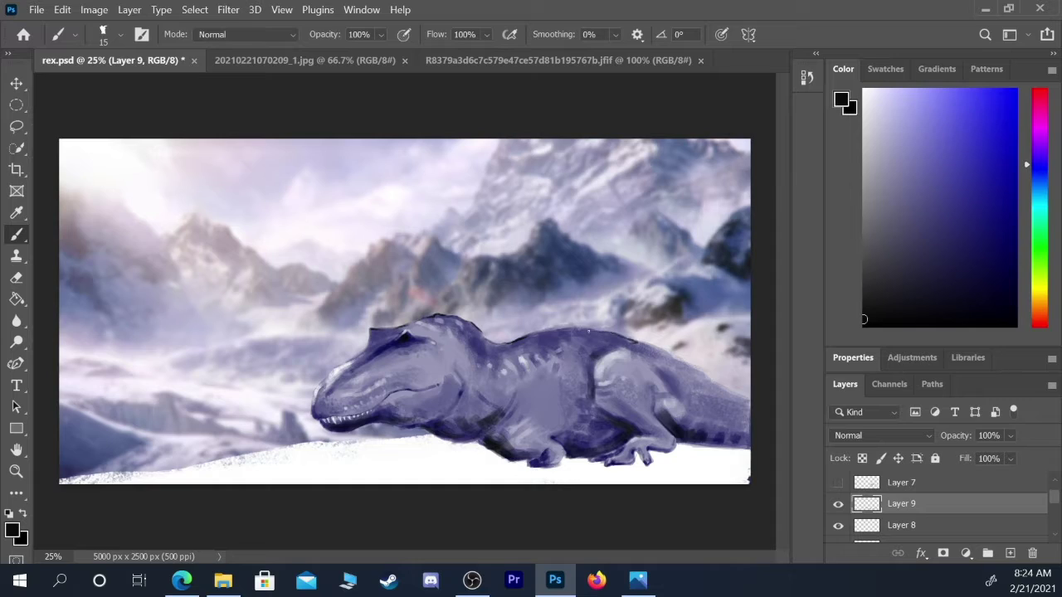
pyautogui.moveTo(682, 361); pyautogui.dragTo(750, 398)
# - Paint black shading along the upper tail, back and neck with the brush between 80 and 45 px
pyautogui.press(']')
pyautogui.press(']')
pyautogui.press(']')
pyautogui.press(']')
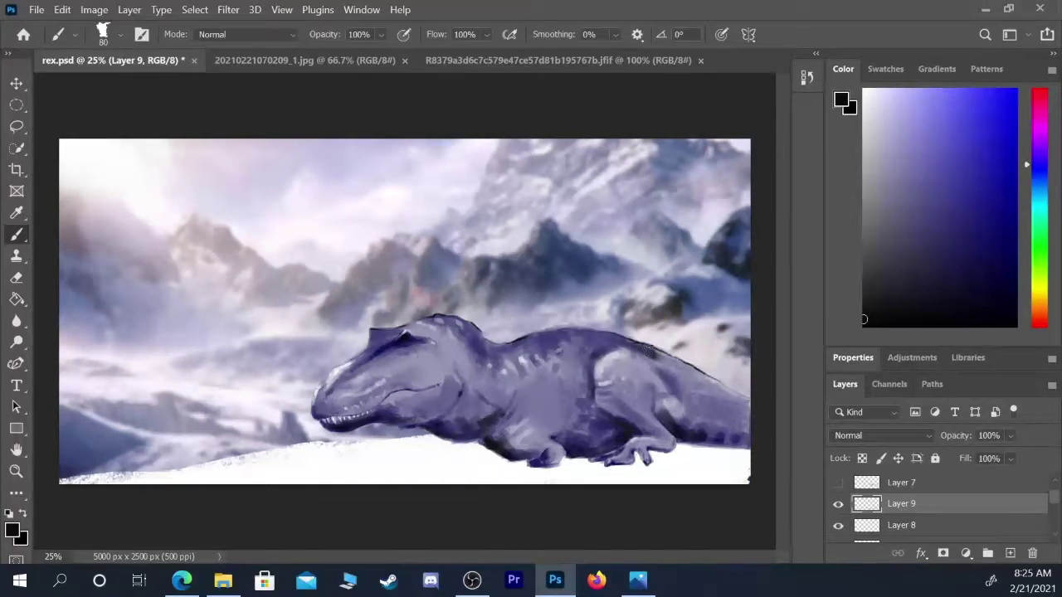
pyautogui.moveTo(649, 351)
pyautogui.mouseDown()
pyautogui.moveTo(741, 403)
pyautogui.moveTo(653, 362)
pyautogui.moveTo(712, 424)
pyautogui.moveTo(765, 436)
pyautogui.moveTo(747, 427)
pyautogui.moveTo(732, 395)
pyautogui.moveTo(679, 364)
pyautogui.mouseUp()
pyautogui.moveTo(597, 339)
pyautogui.mouseDown()
pyautogui.moveTo(533, 336)
pyautogui.moveTo(510, 347)
pyautogui.moveTo(548, 339)
pyautogui.moveTo(523, 350)
pyautogui.moveTo(538, 352)
pyautogui.moveTo(490, 351)
pyautogui.mouseUp()
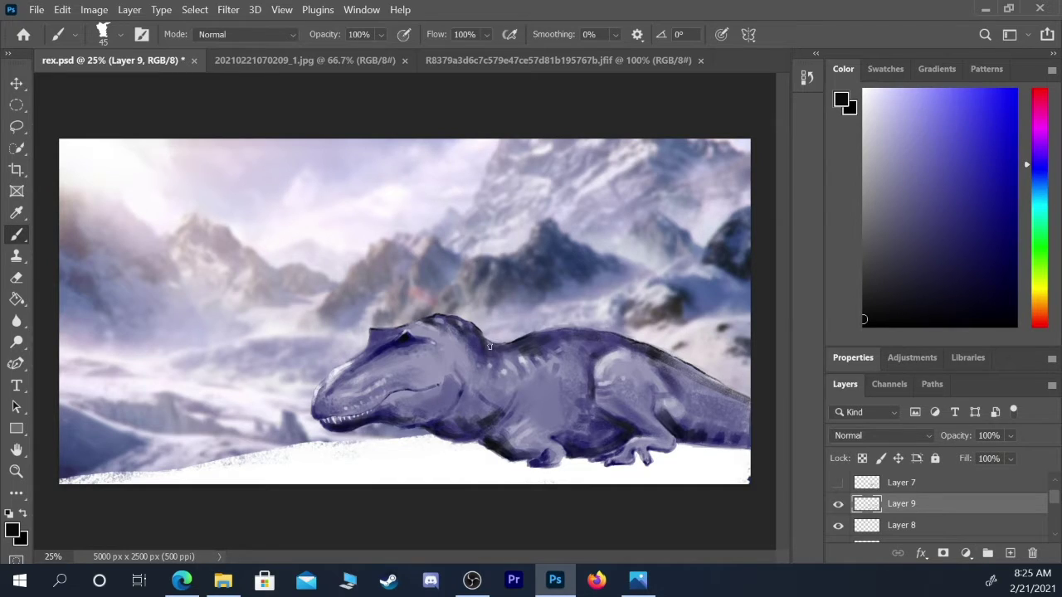
# - Try black stripes down the flank behind the ribs with the brush at 70 px, and undo them
pyautogui.press(']')
pyautogui.press(']')
pyautogui.press(']')
pyautogui.moveTo(566, 339); pyautogui.dragTo(569, 373)
pyautogui.moveTo(568, 334); pyautogui.dragTo(589, 366)
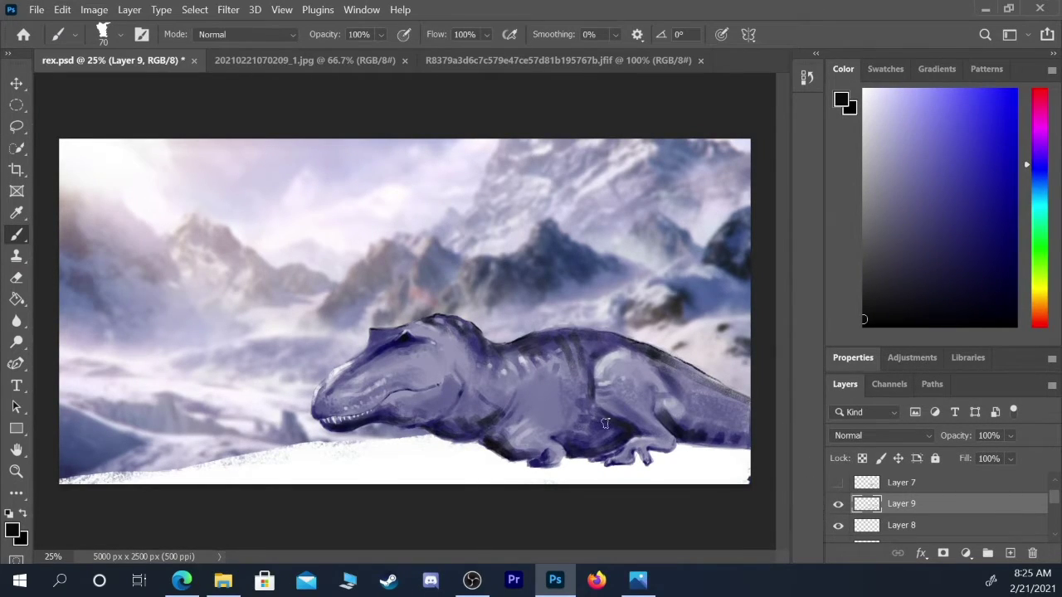
pyautogui.hotkey('ctrl', 'z')
pyautogui.hotkey('ctrl', 'z')
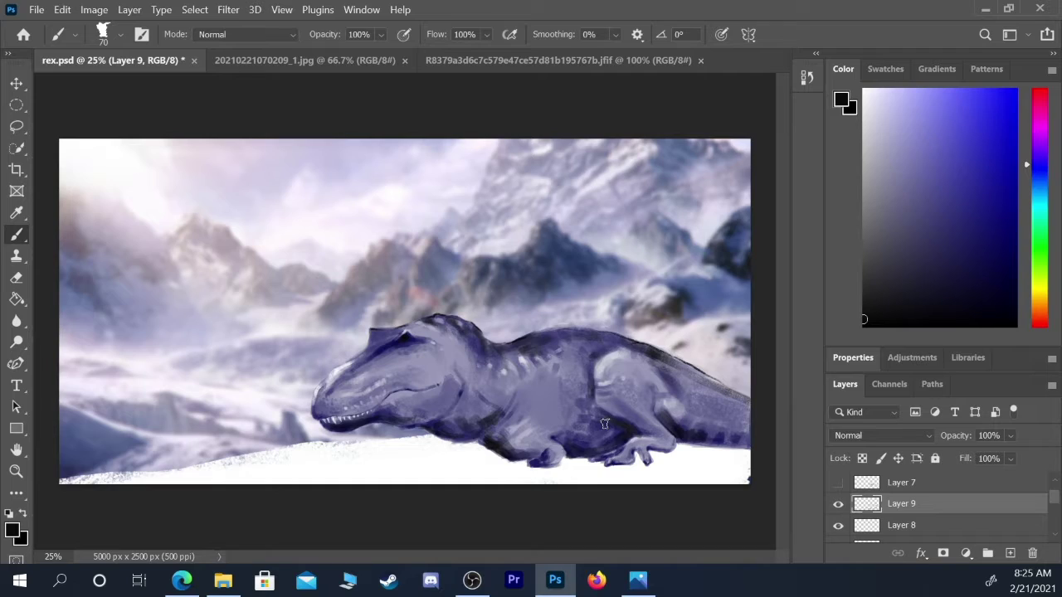
# - Sample the muted blue-violet from the cheek and blend the torso on Layer 5 with the brush at about 40 px
pyautogui.press('[')
pyautogui.keyDown('alt'); pyautogui.click(452, 380); pyautogui.keyUp('alt')
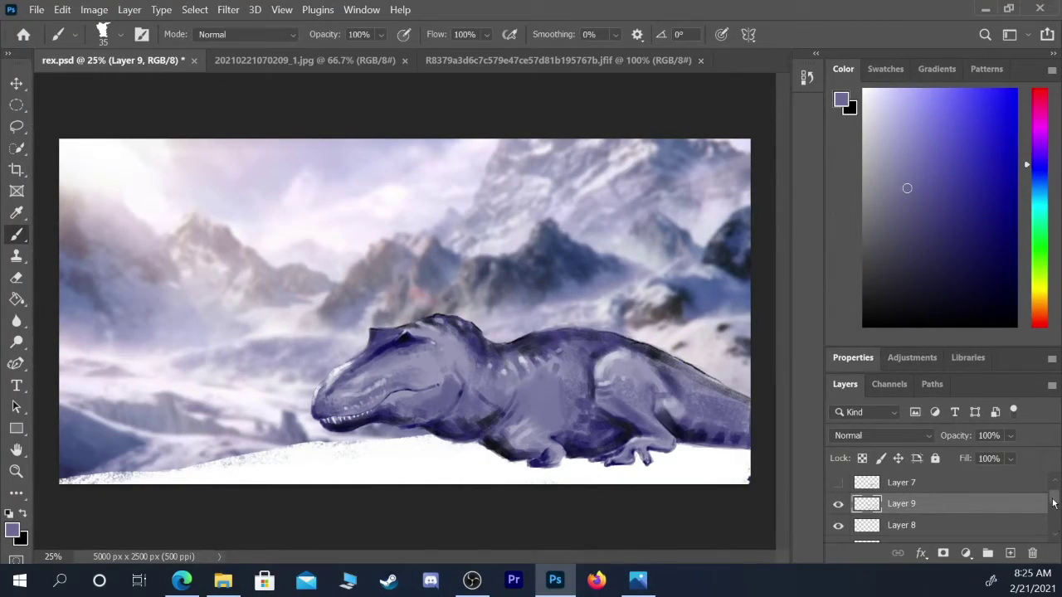
pyautogui.scroll(-1, 1054, 503)
pyautogui.click(838, 496)
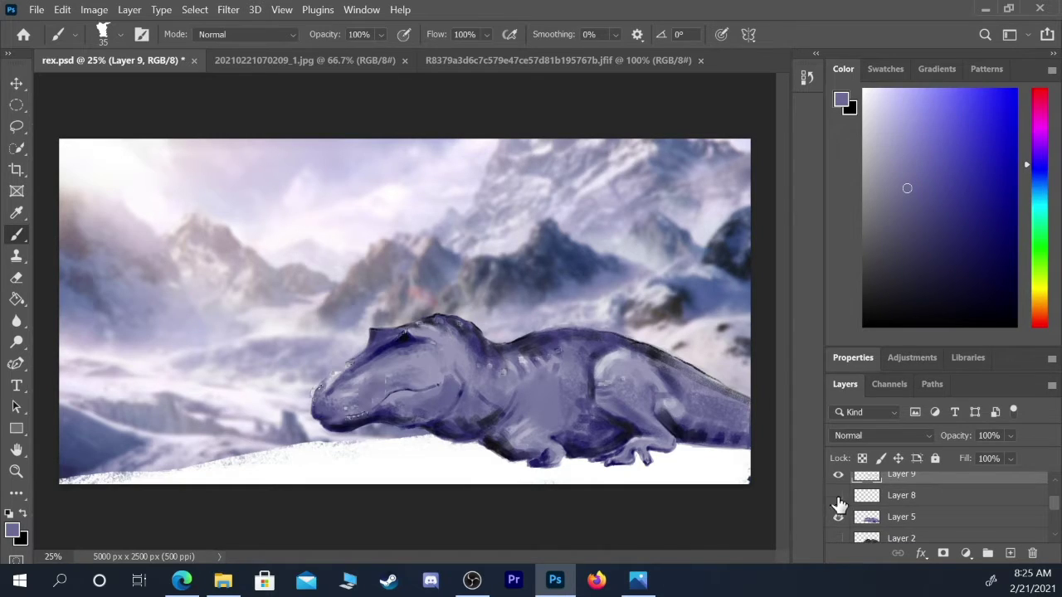
pyautogui.click(838, 497)
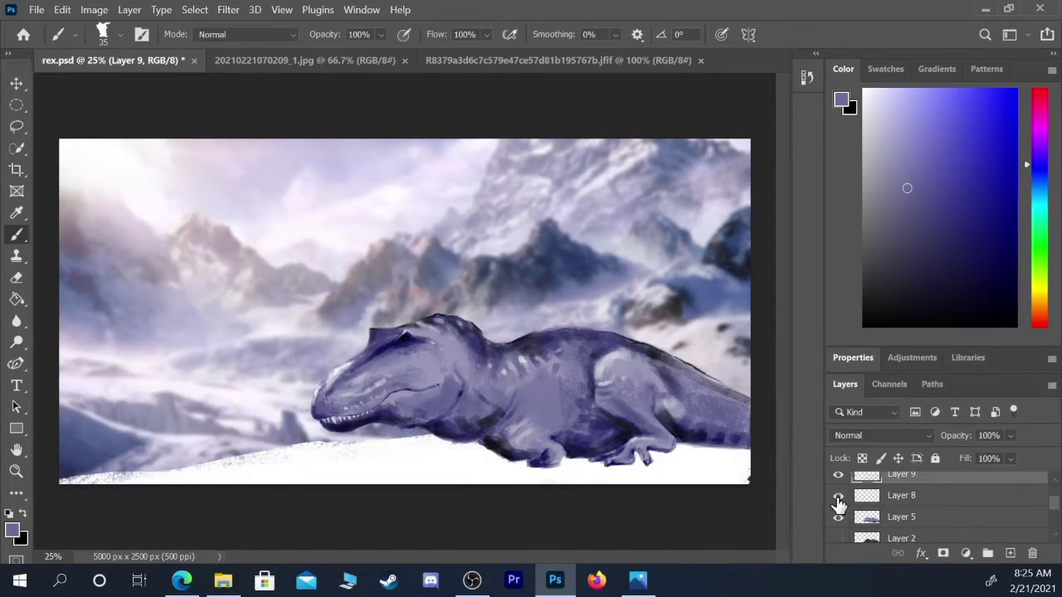
pyautogui.click(900, 517)
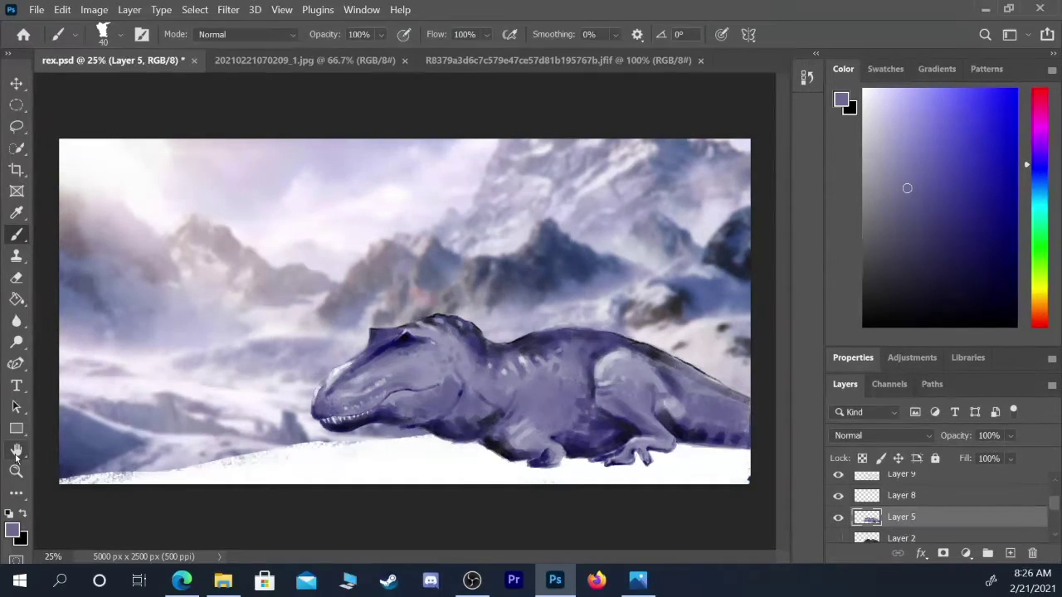
# - Choose the 800 px brush from the Pixelstains Reptile Skin Brushes and reduce it to 600 px
pyautogui.click(117, 35)
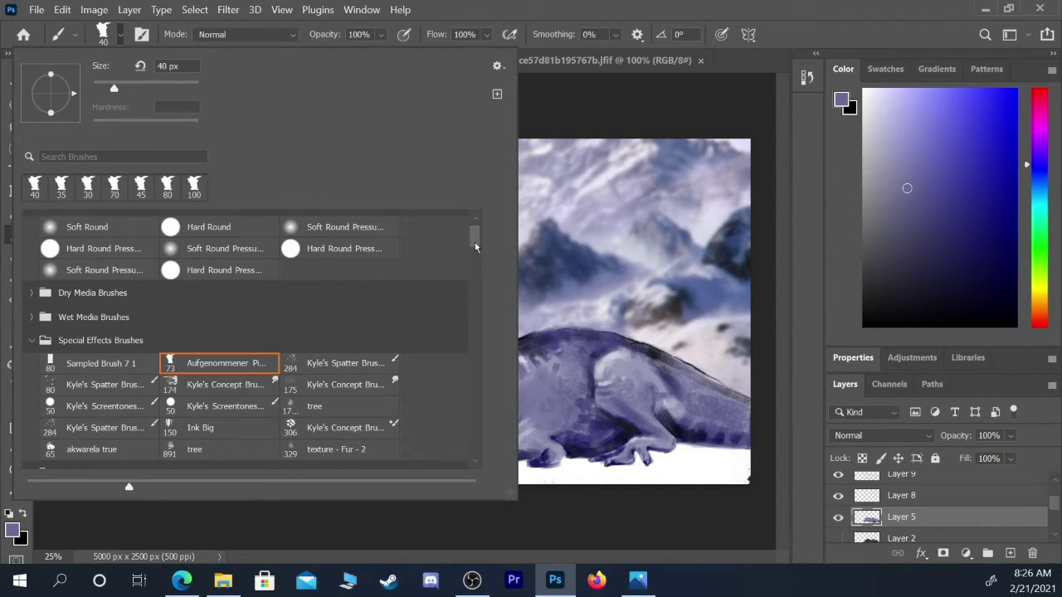
pyautogui.moveTo(475, 246); pyautogui.dragTo(475, 259)
pyautogui.click(32, 347)
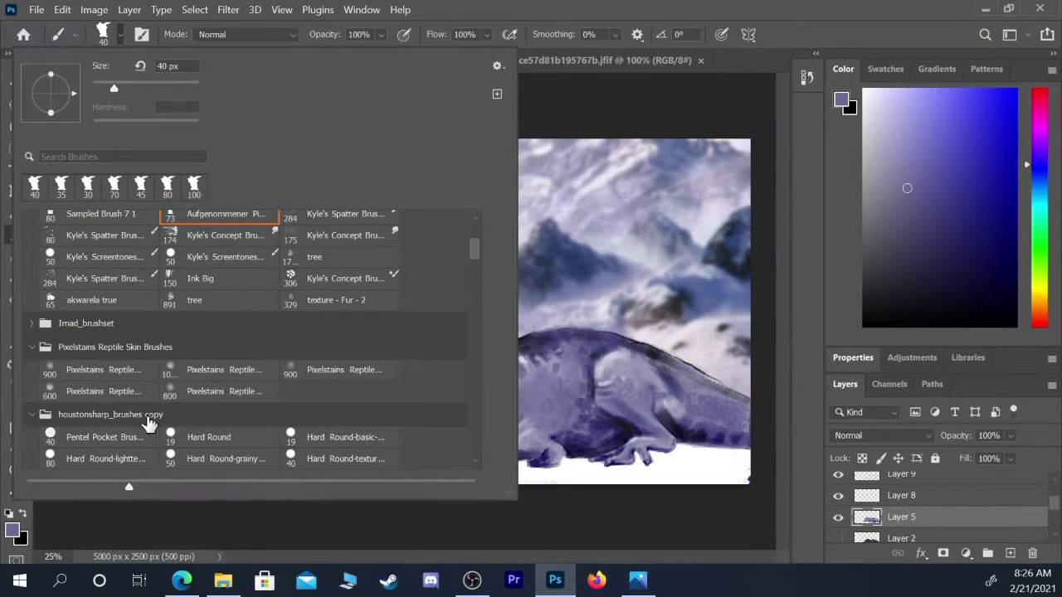
pyautogui.click(234, 392)
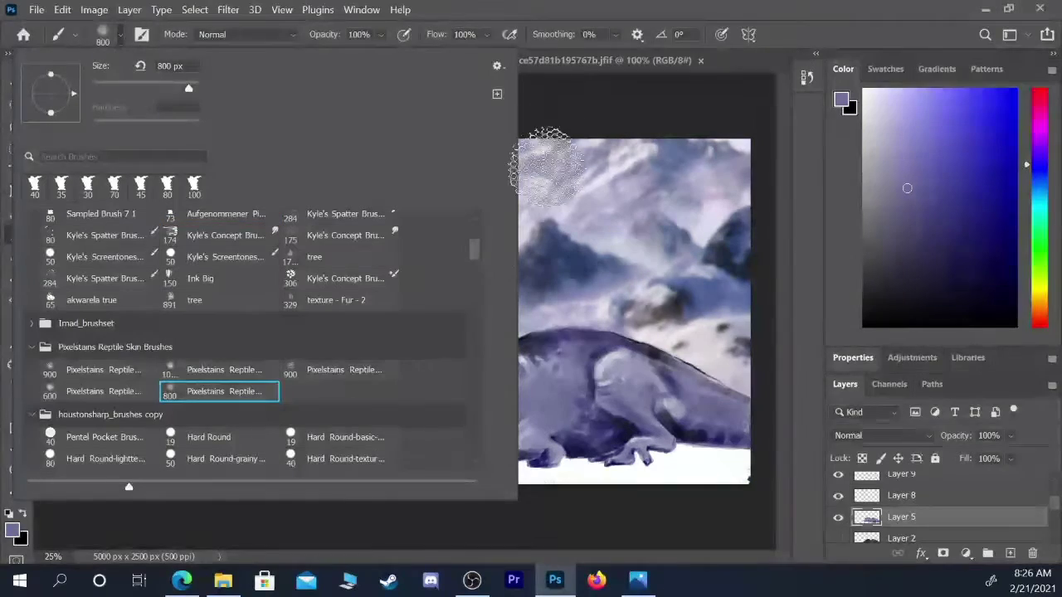
pyautogui.click(573, 83)
pyautogui.press('[')
pyautogui.press('[')
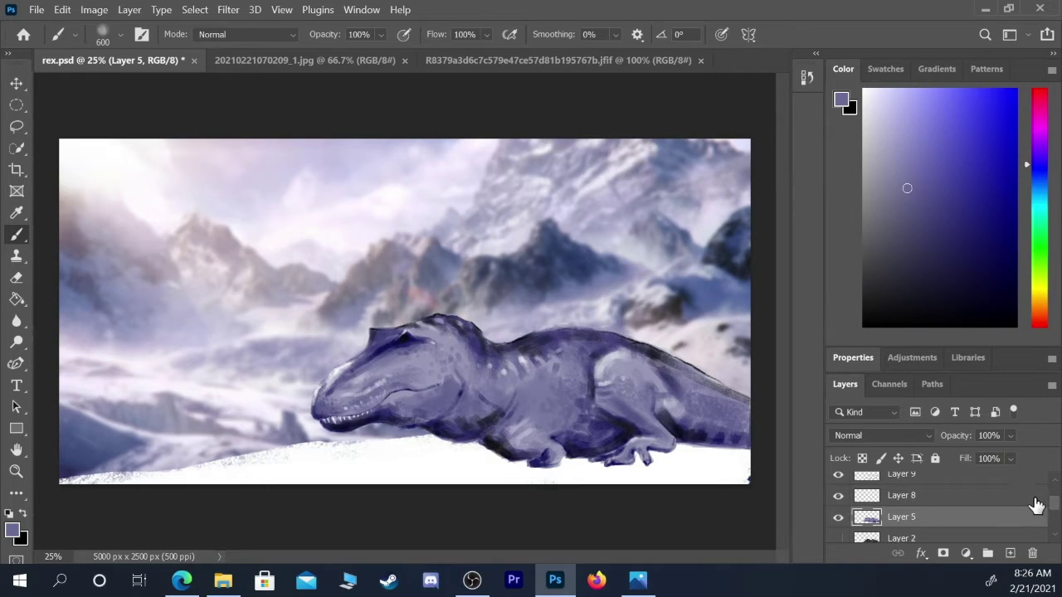
# - Toggle Layer 9 off and on to compare the black shadows, and make it the active layer
pyautogui.scroll(2, 1055, 510)
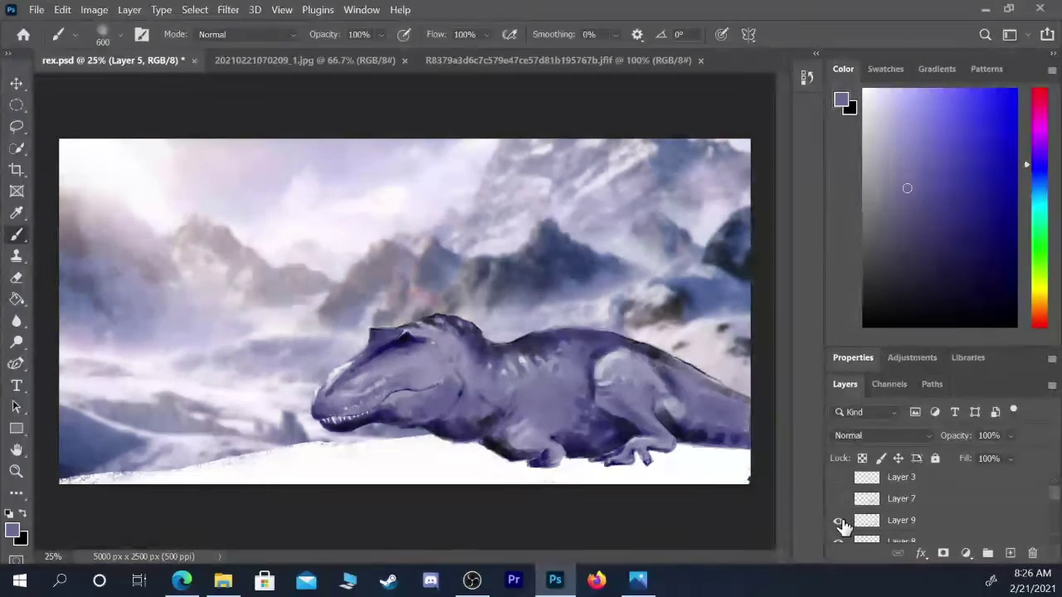
pyautogui.click(840, 522)
pyautogui.click(838, 521)
pyautogui.click(838, 522)
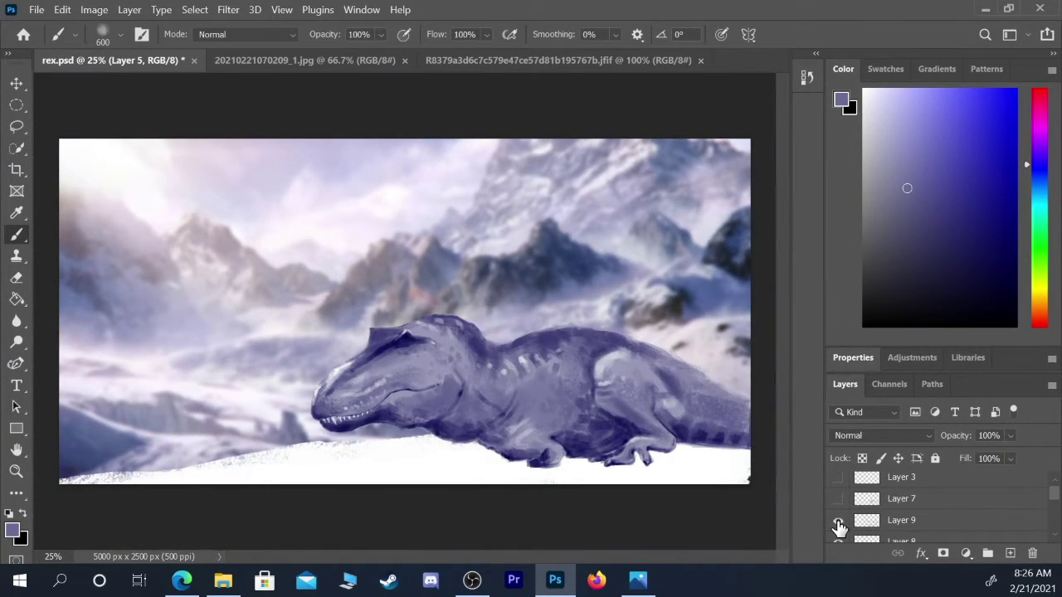
pyautogui.click(838, 521)
pyautogui.click(889, 523)
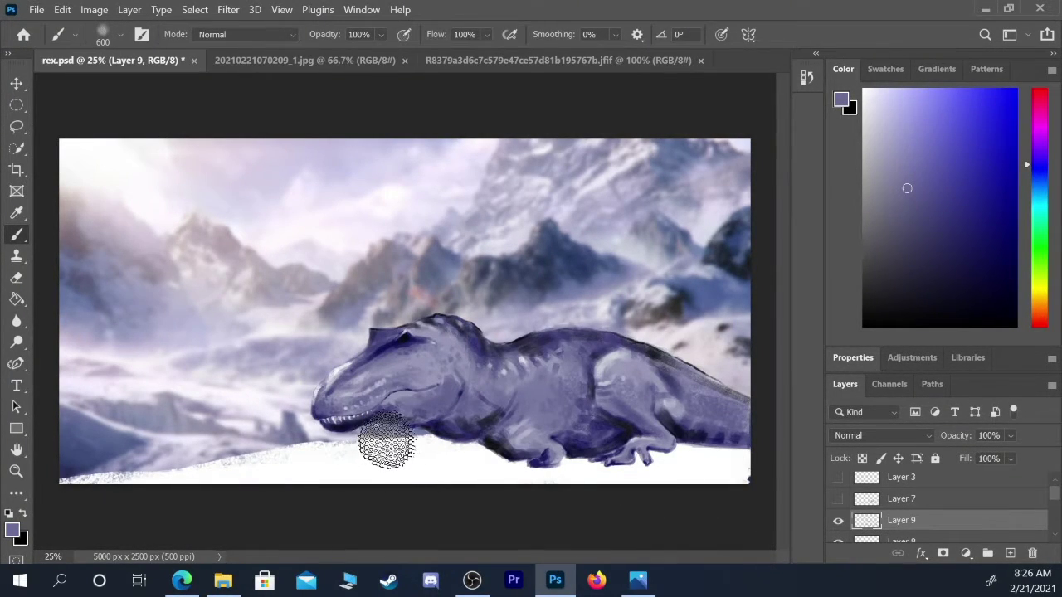
# - Sample the dark blue below the brow and stamp reptile scales over the snout with the brush at 500 px
pyautogui.press('[')
pyautogui.press('[')
pyautogui.keyDown('alt'); pyautogui.click(392, 342); pyautogui.keyUp('alt')
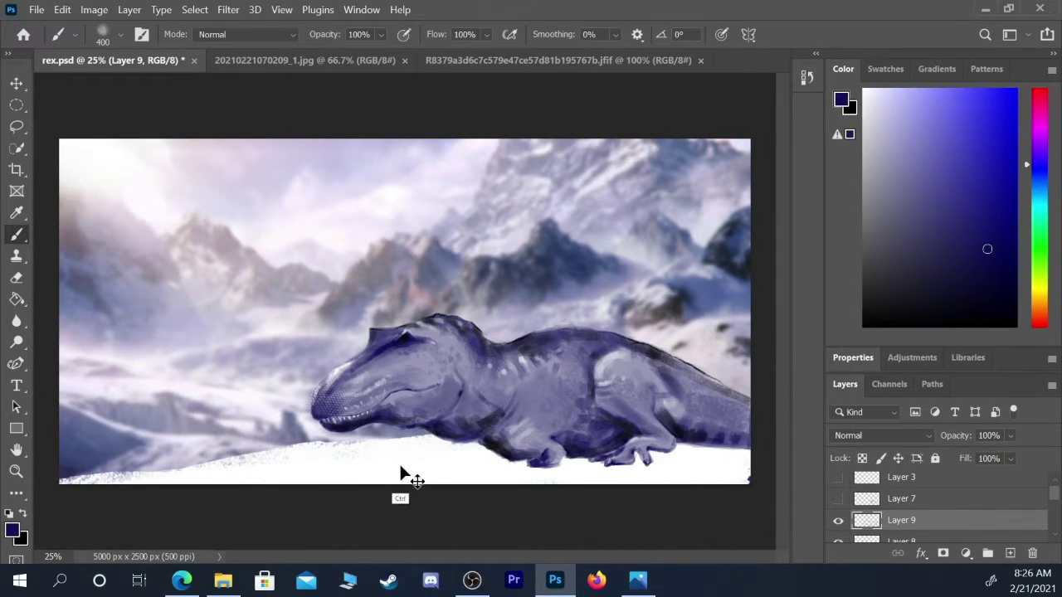
pyautogui.press('[')
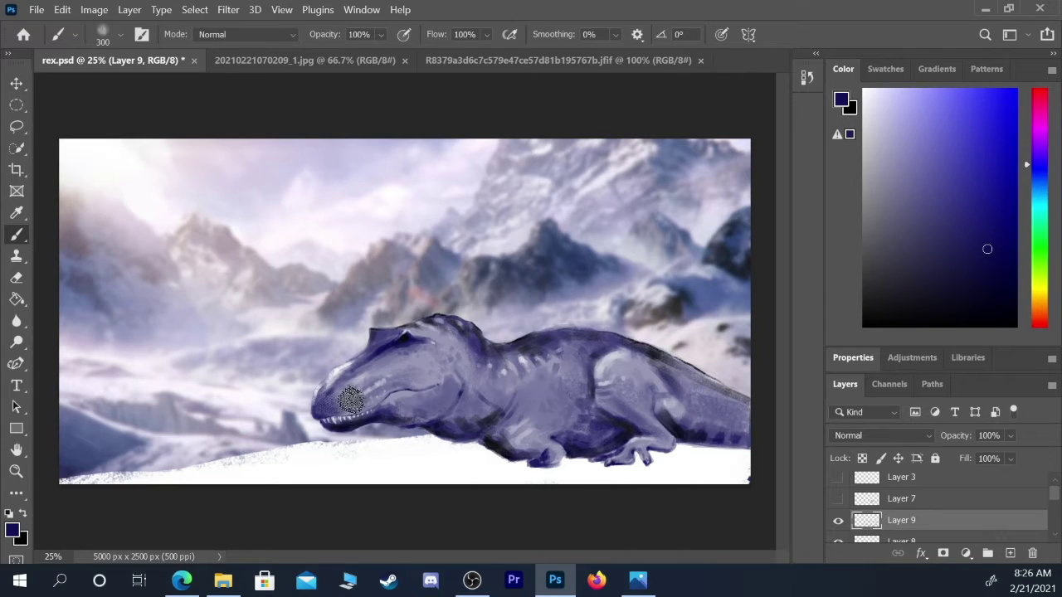
pyautogui.press(']')
pyautogui.press(']')
pyautogui.moveTo(353, 398); pyautogui.dragTo(354, 396)
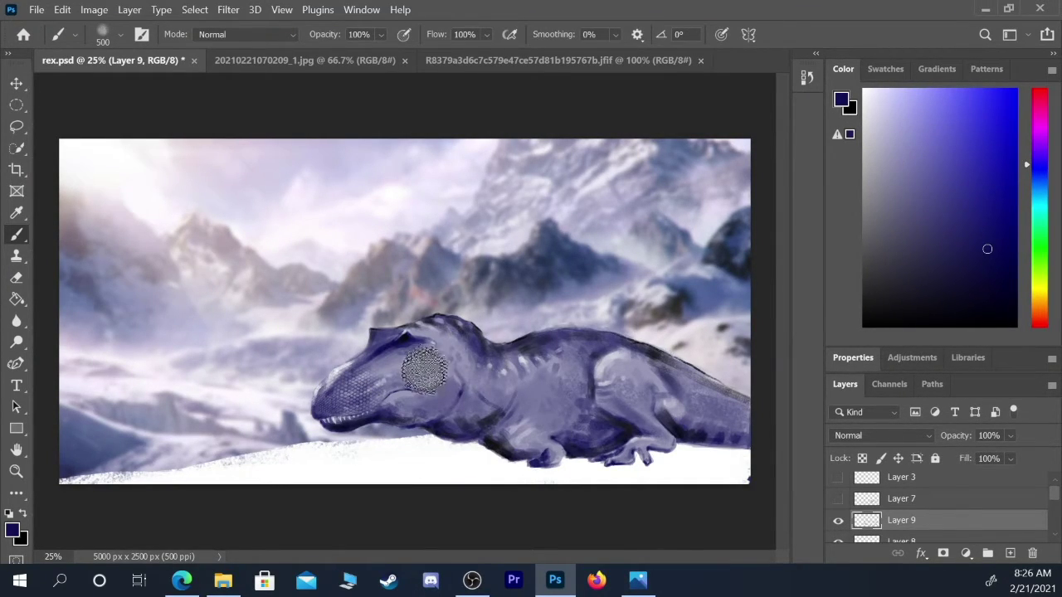
# - Paint dark blue scales over the cheek, jaw and throat, varying the reptile brush between 600 and 300 px
pyautogui.press('[')
pyautogui.press('[')
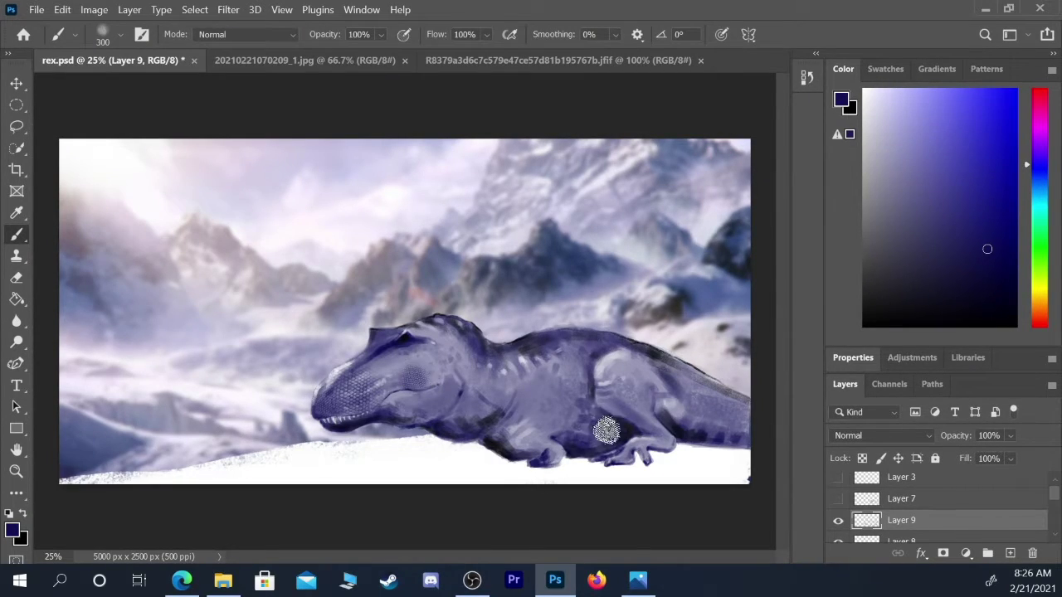
pyautogui.press(']')
pyautogui.press(']')
pyautogui.press(']')
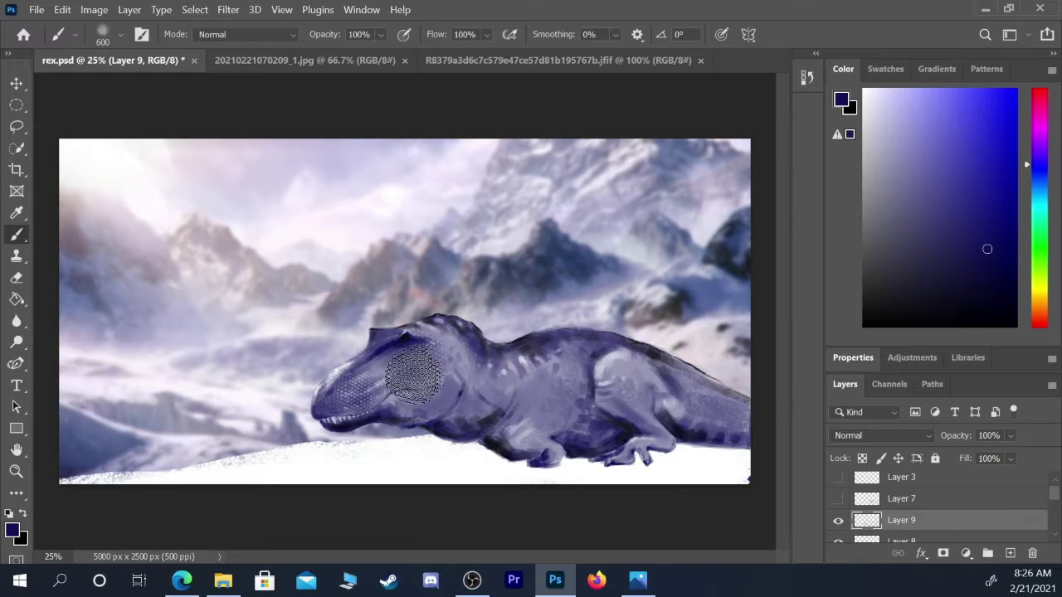
pyautogui.press('[')
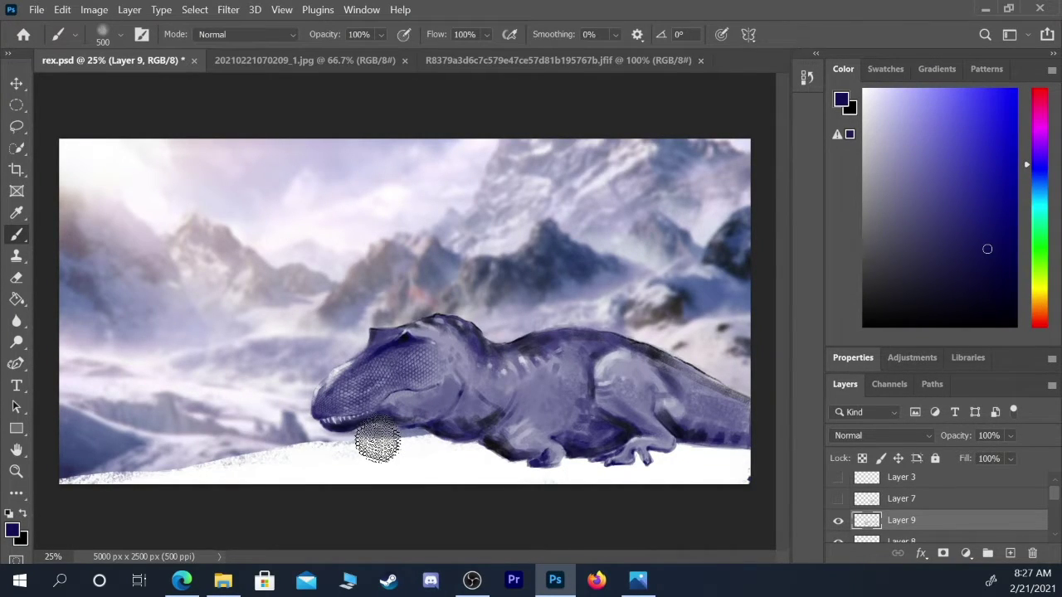
pyautogui.press('[')
pyautogui.press('[')
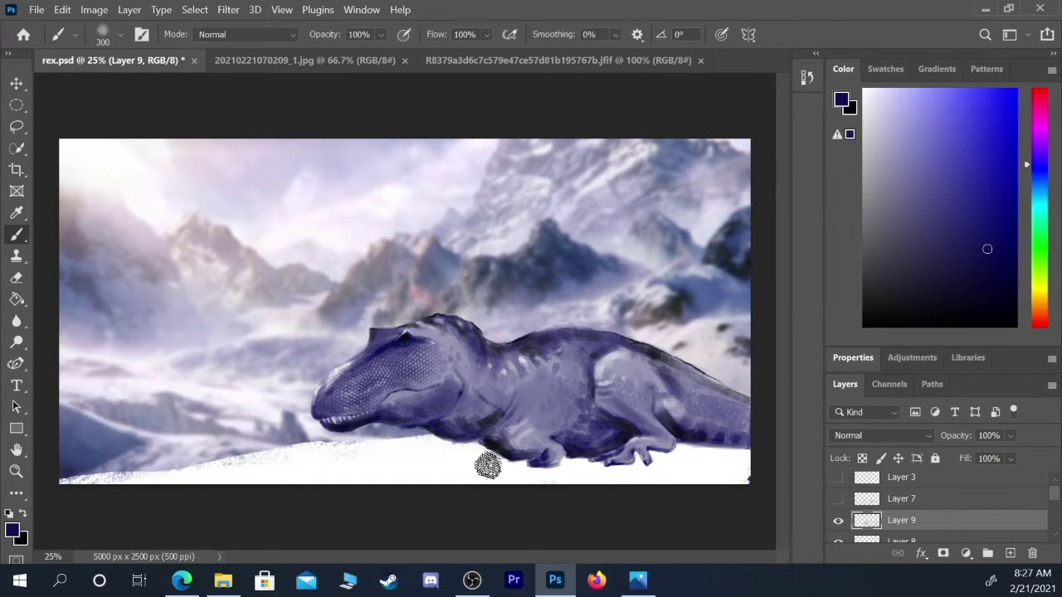
# - Extend the dark blue scales over the chest, belly, thigh and tail with the brush at 400 to 500 px
pyautogui.press(']')
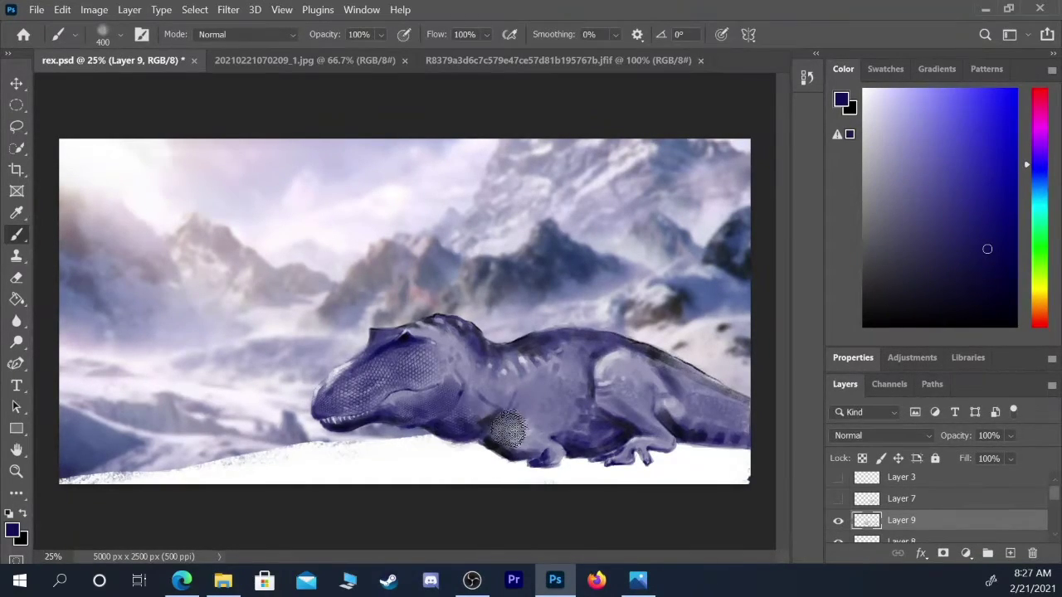
pyautogui.moveTo(511, 430)
pyautogui.mouseDown()
pyautogui.moveTo(620, 465)
pyautogui.moveTo(526, 443)
pyautogui.moveTo(566, 421)
pyautogui.moveTo(619, 439)
pyautogui.moveTo(529, 443)
pyautogui.mouseUp()
pyautogui.press(']')
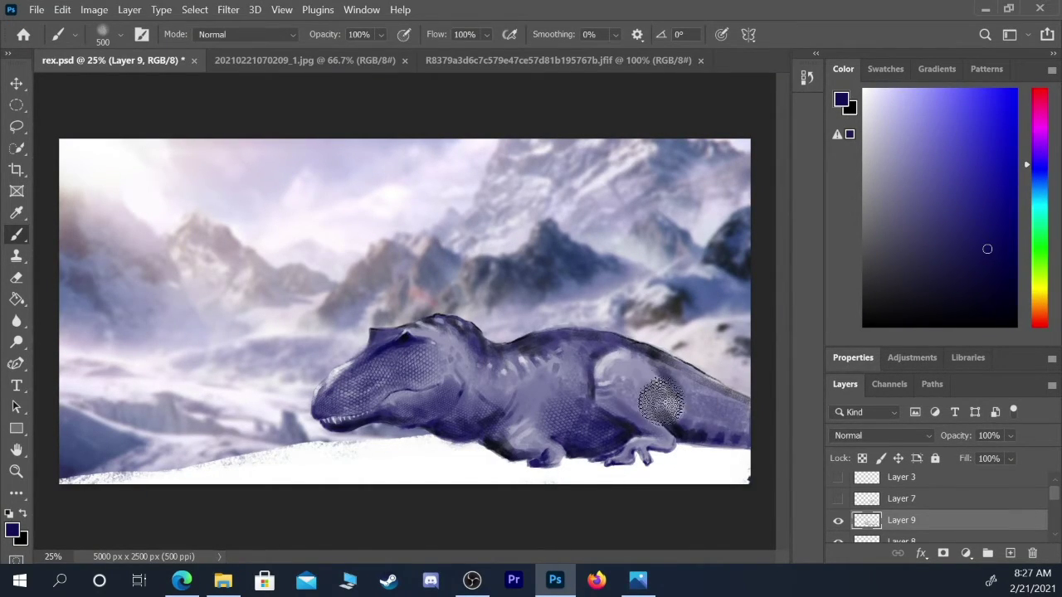
pyautogui.moveTo(661, 403)
pyautogui.mouseDown()
pyautogui.moveTo(713, 419)
pyautogui.moveTo(677, 410)
pyautogui.moveTo(704, 426)
pyautogui.moveTo(755, 435)
pyautogui.moveTo(771, 455)
pyautogui.mouseUp()
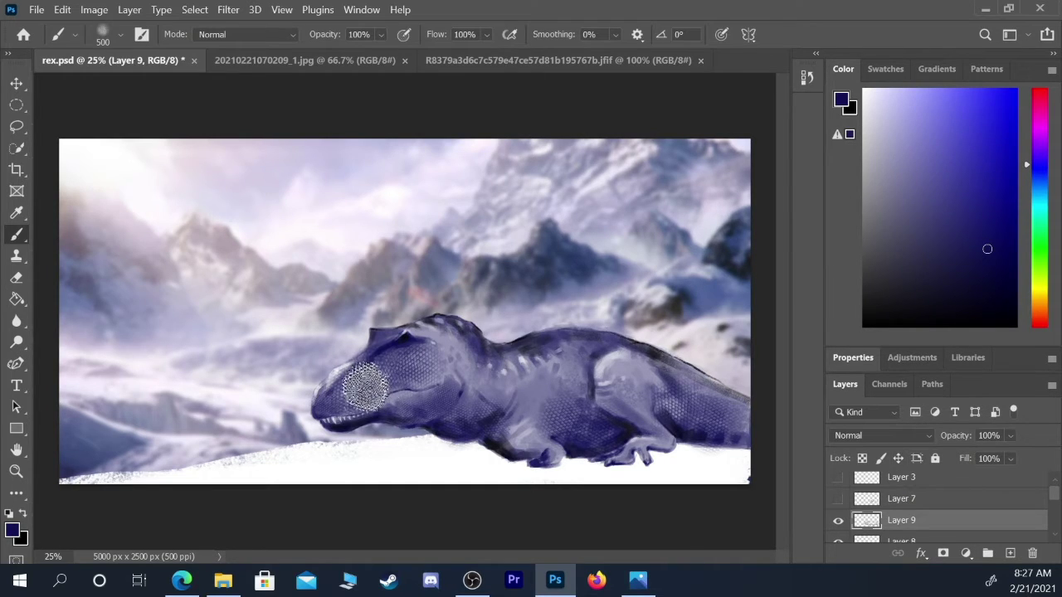
# - Erase the excess scale texture below the brow and along the upper snout with the eraser at 70 px
pyautogui.press('e')
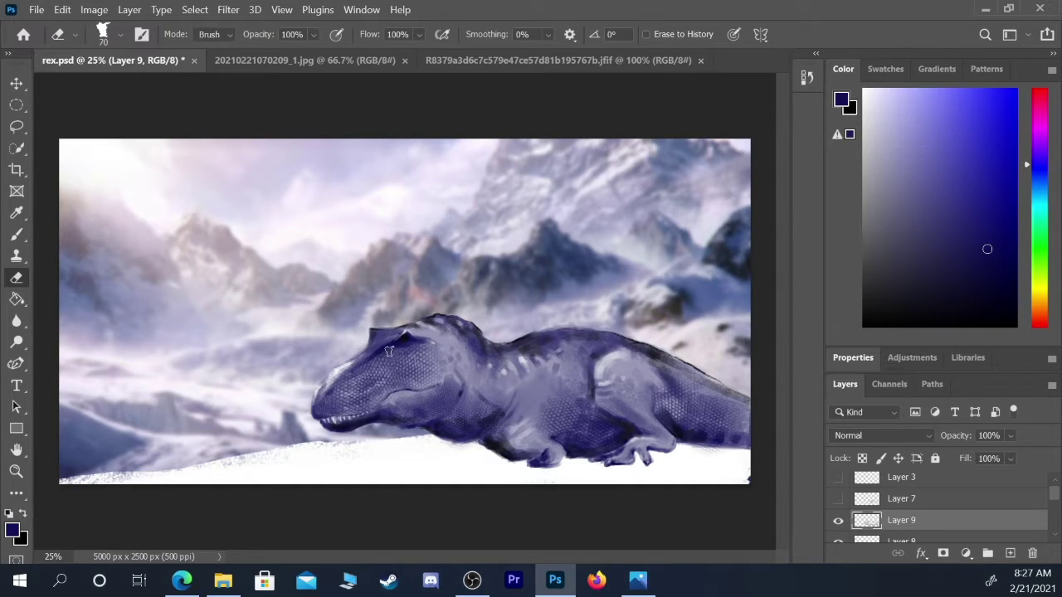
pyautogui.moveTo(389, 351)
pyautogui.mouseDown()
pyautogui.moveTo(355, 370)
pyautogui.moveTo(383, 356)
pyautogui.mouseUp()
pyautogui.scroll(2, 590, 455)
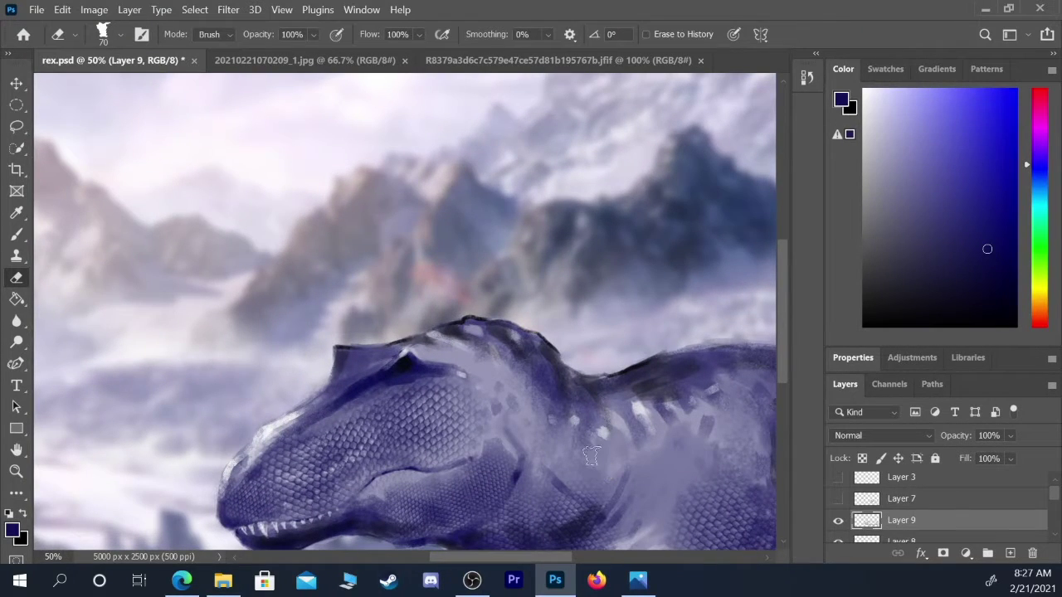
# - Toggle Layer 8 off and on to check its contents, and make Layer 5 the active layer
pyautogui.scroll(-5, 590, 456)
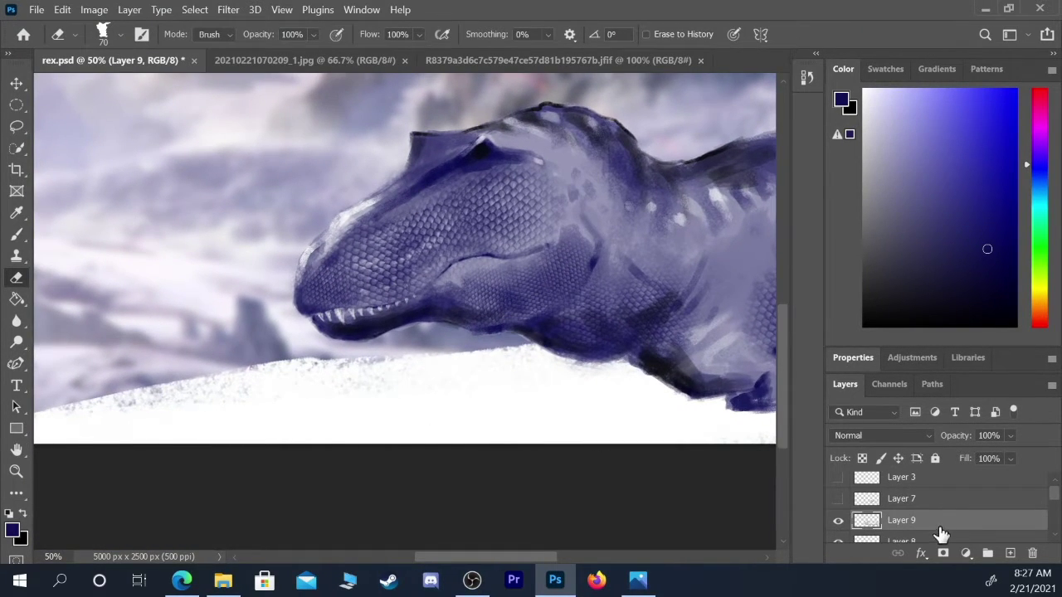
pyautogui.scroll(-2, 988, 517)
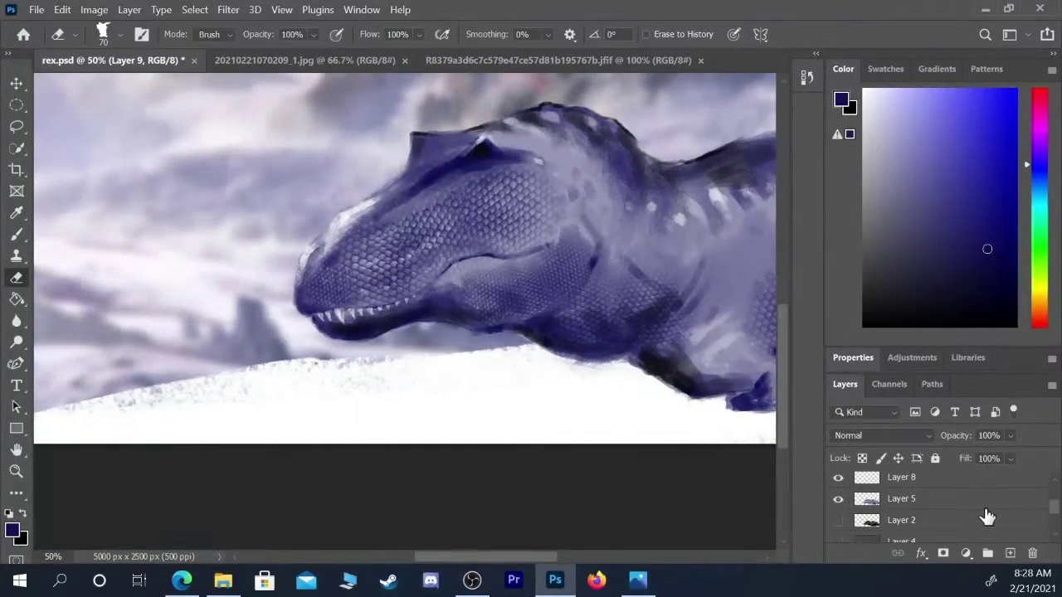
pyautogui.click(839, 478)
pyautogui.click(838, 478)
pyautogui.click(878, 505)
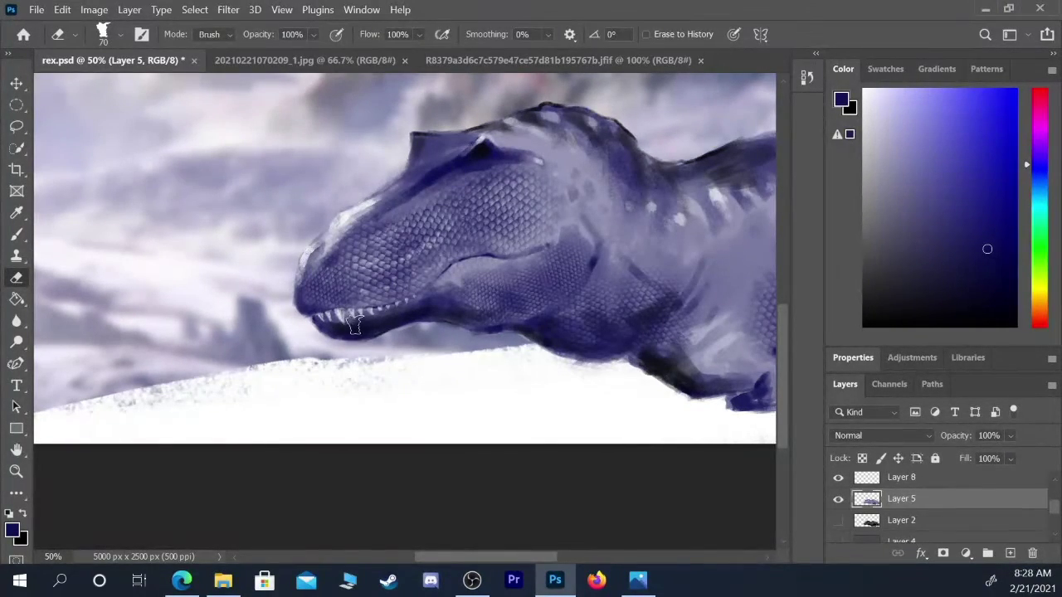
# - Darken the lower jaw and the gaps between the teeth with sampled near-black, reducing the reptile brush from 175 to 100 px
pyautogui.press('b')
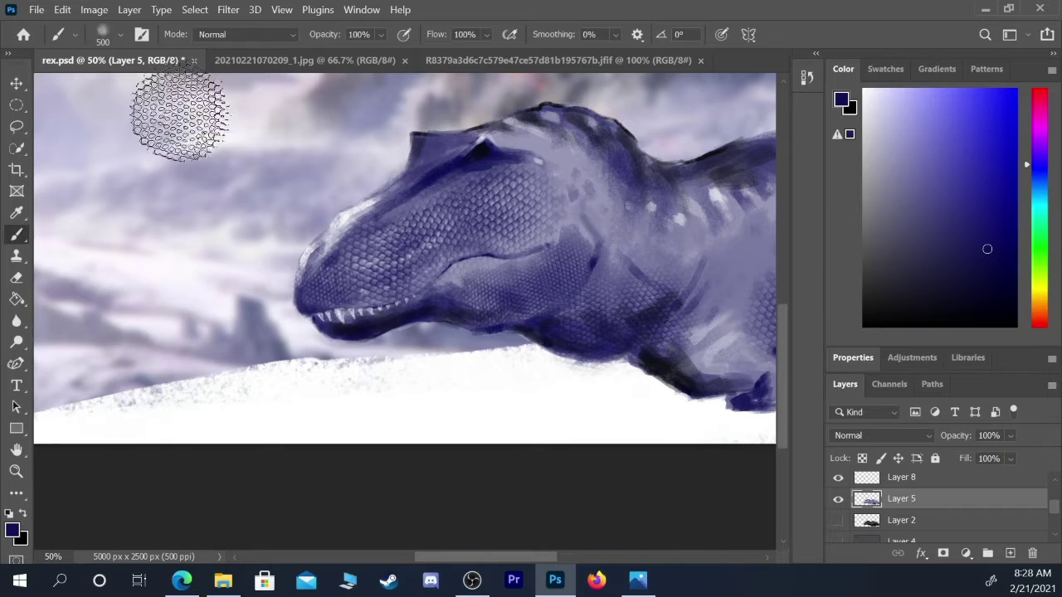
pyautogui.click(112, 34)
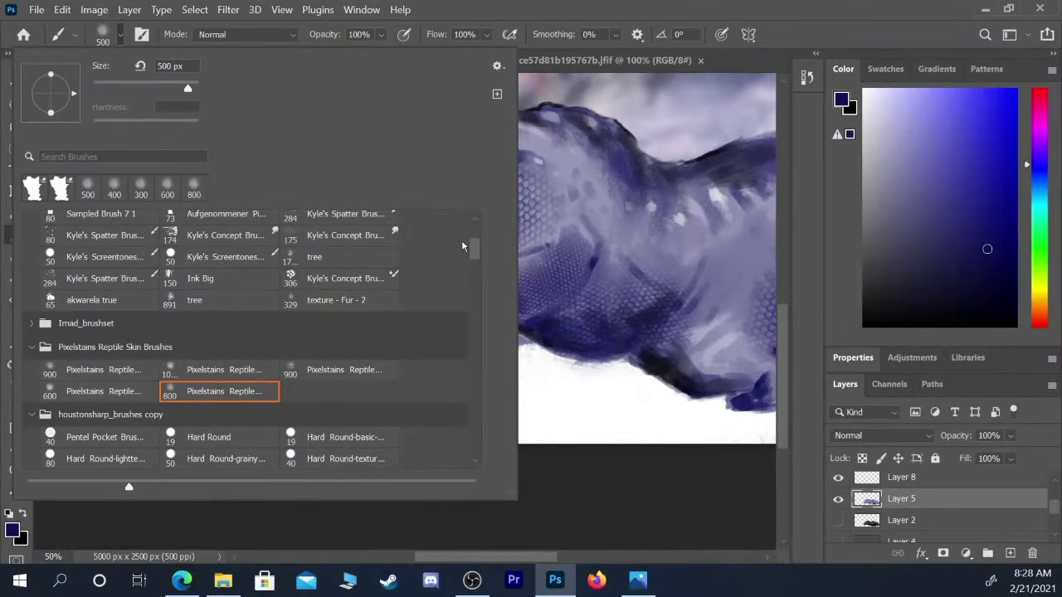
pyautogui.press('Return')
pyautogui.press('[')
pyautogui.press('[')
pyautogui.press('[')
pyautogui.press('[')
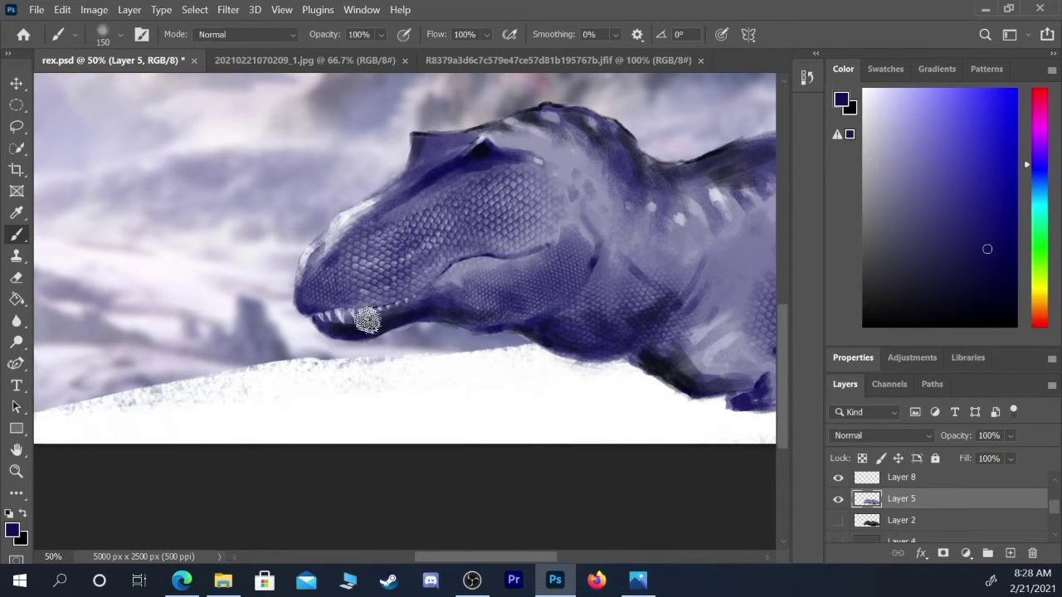
pyautogui.press('l')
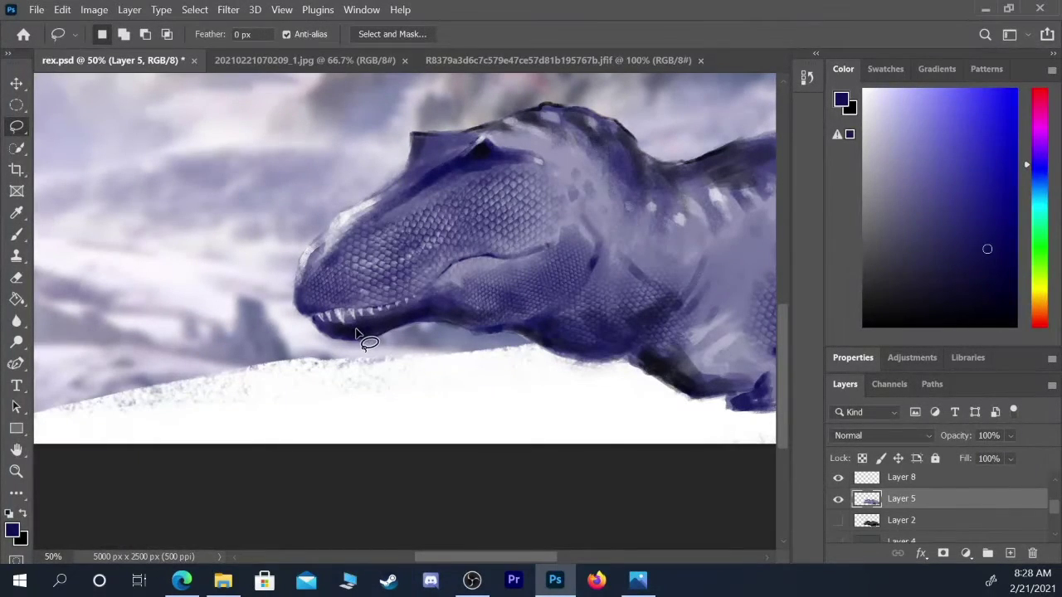
pyautogui.press('b')
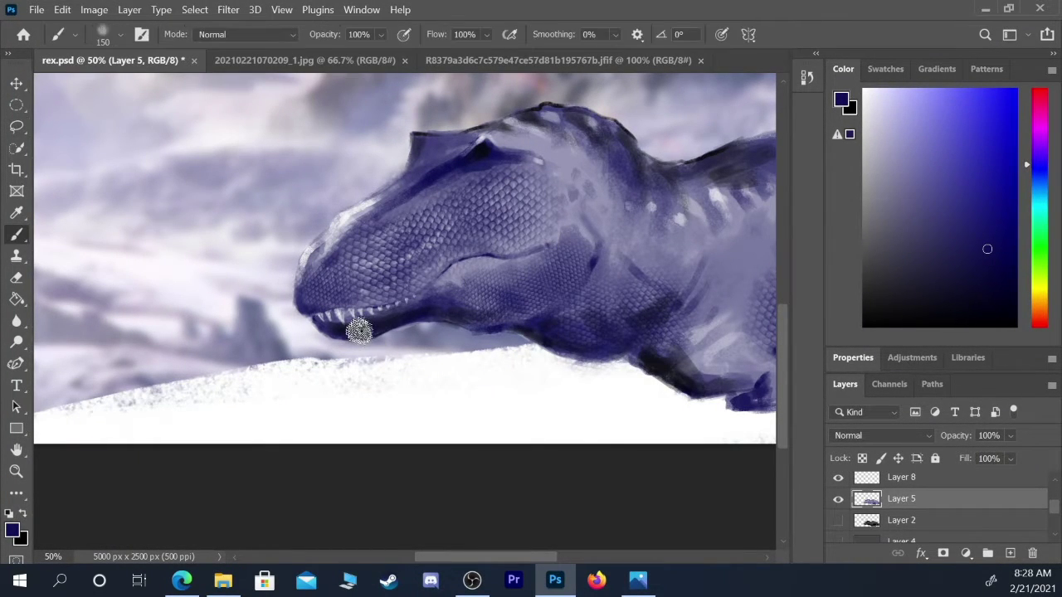
pyautogui.press('l')
pyautogui.press('b')
pyautogui.keyDown('alt'); pyautogui.click(338, 320); pyautogui.keyUp('alt')
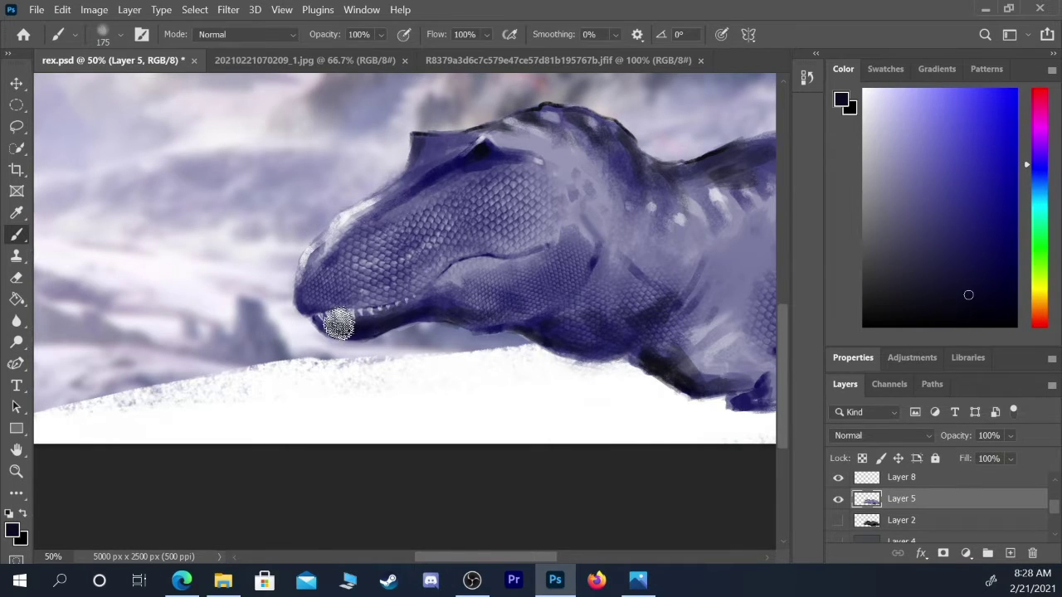
pyautogui.press(']')
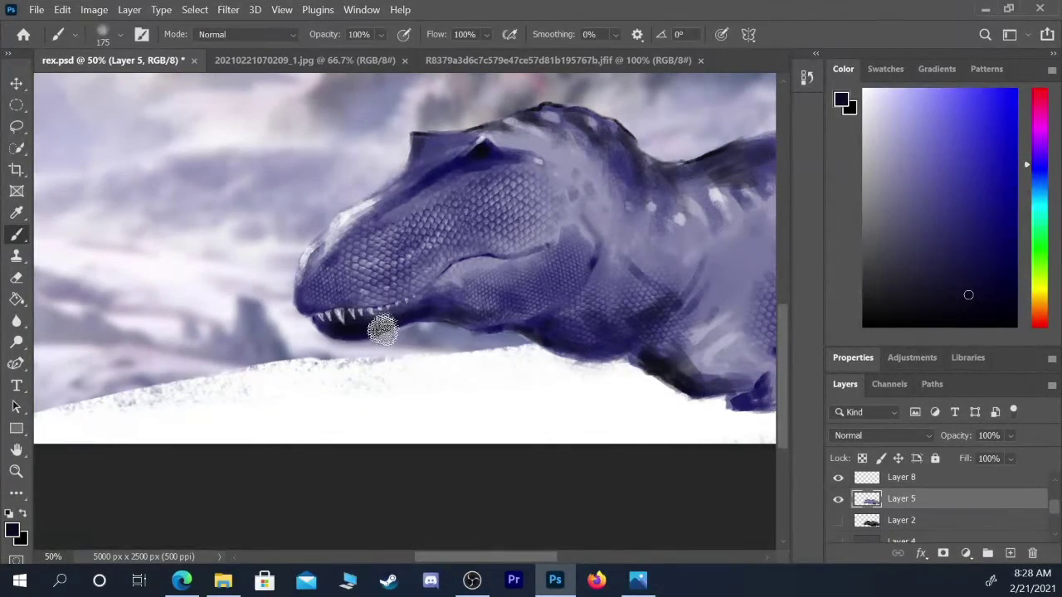
pyautogui.press('[')
pyautogui.press('[')
pyautogui.press('[')
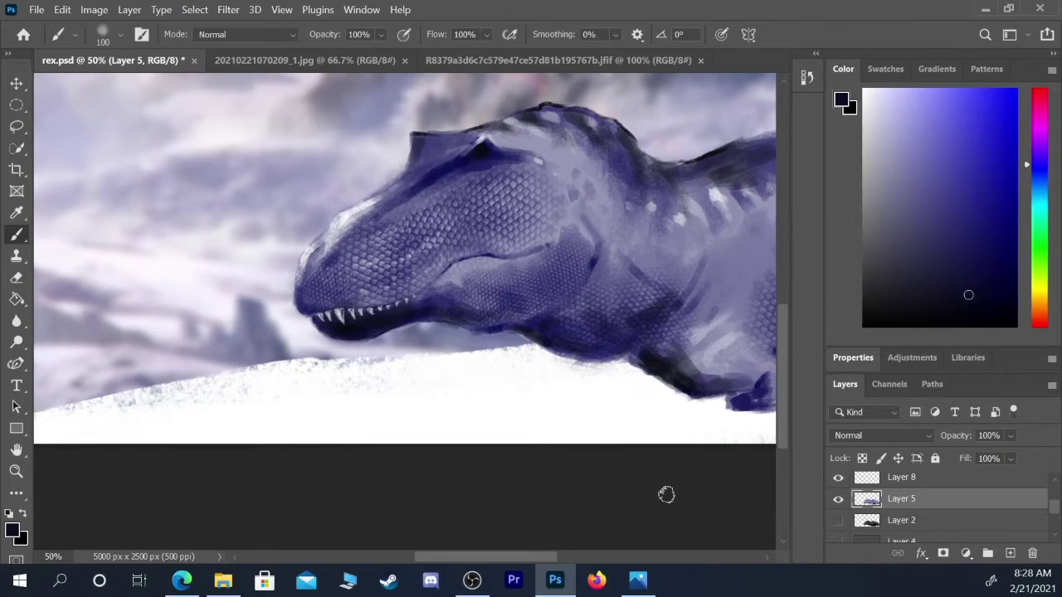
# - Make Layer 9 the active layer and set the painting colour to white
pyautogui.hotkey('ctrl', '-')
pyautogui.hotkey('ctrl', '-')
pyautogui.hotkey('ctrl', '-')
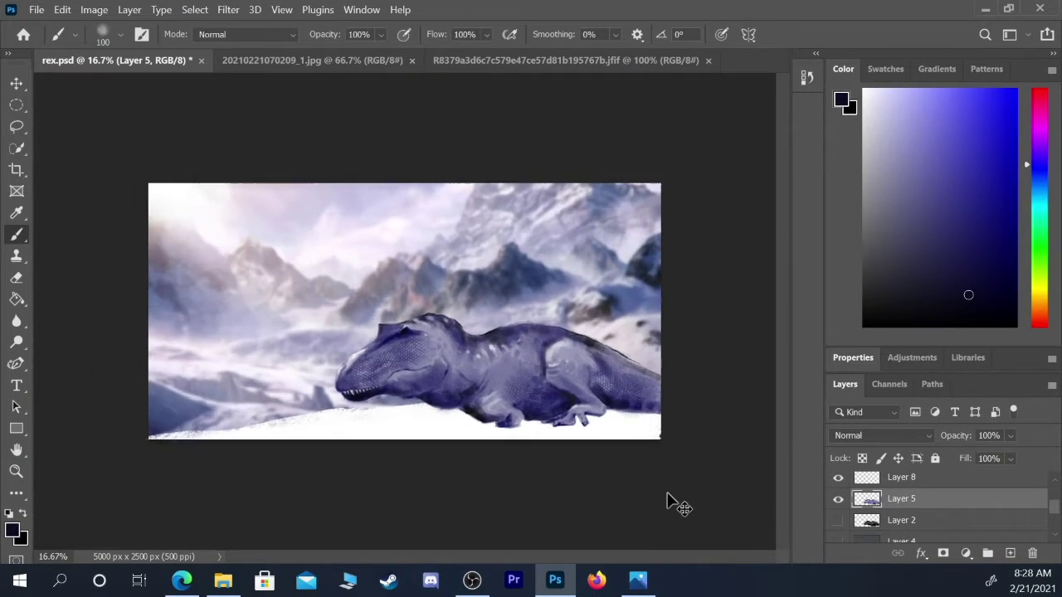
pyautogui.hotkey('ctrl', '+')
pyautogui.hotkey('ctrl', '+')
pyautogui.hotkey('ctrl', '-')
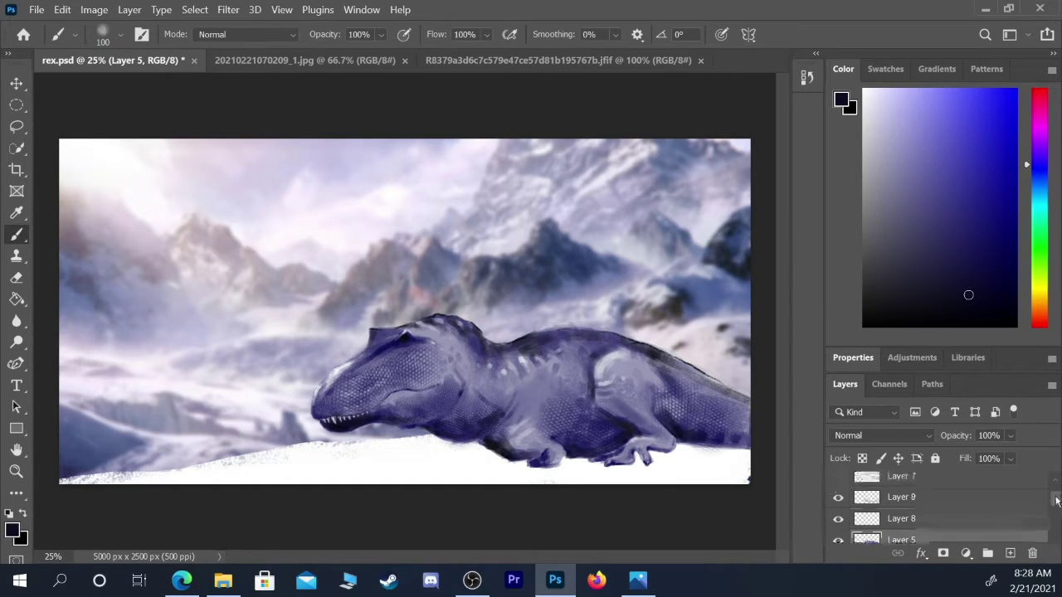
pyautogui.moveTo(1055, 506); pyautogui.dragTo(1057, 501)
pyautogui.click(944, 501)
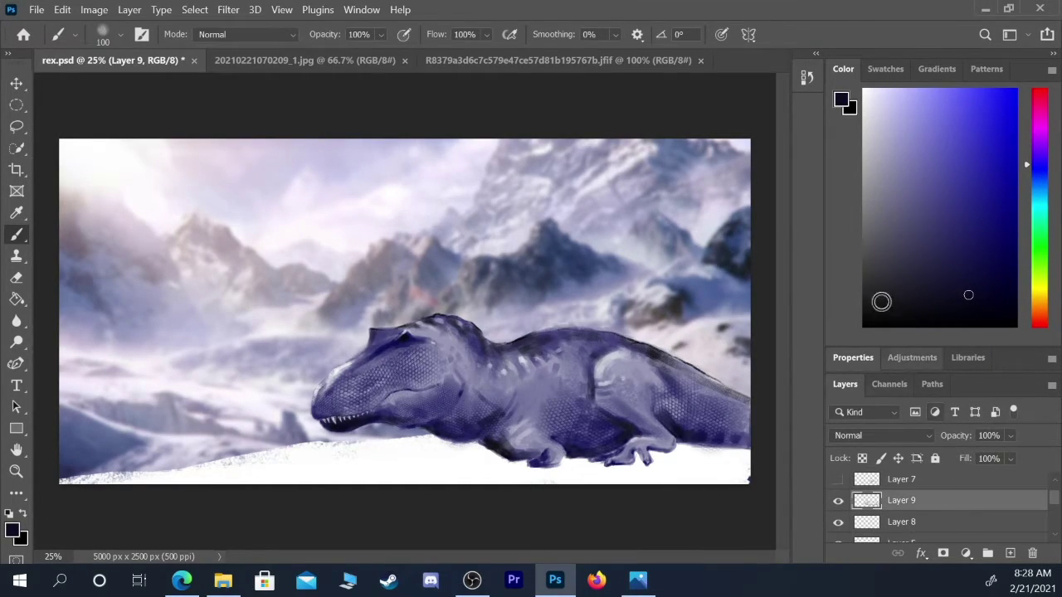
pyautogui.press('x')
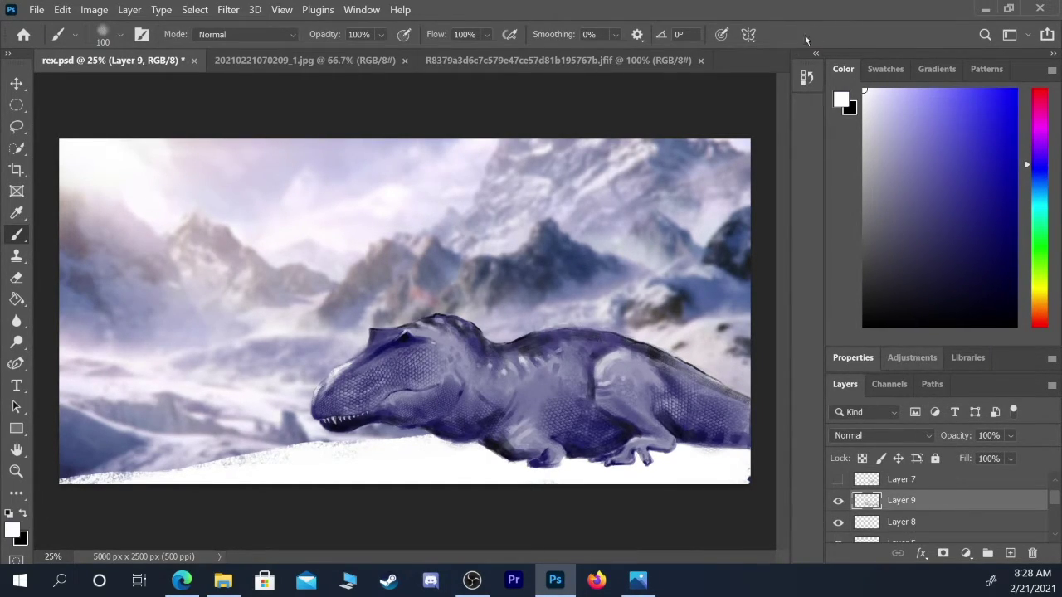
# - Switch the painting brush to the 73 px Aufgenommener preset from the Special Effects Brushes
pyautogui.click(120, 34)
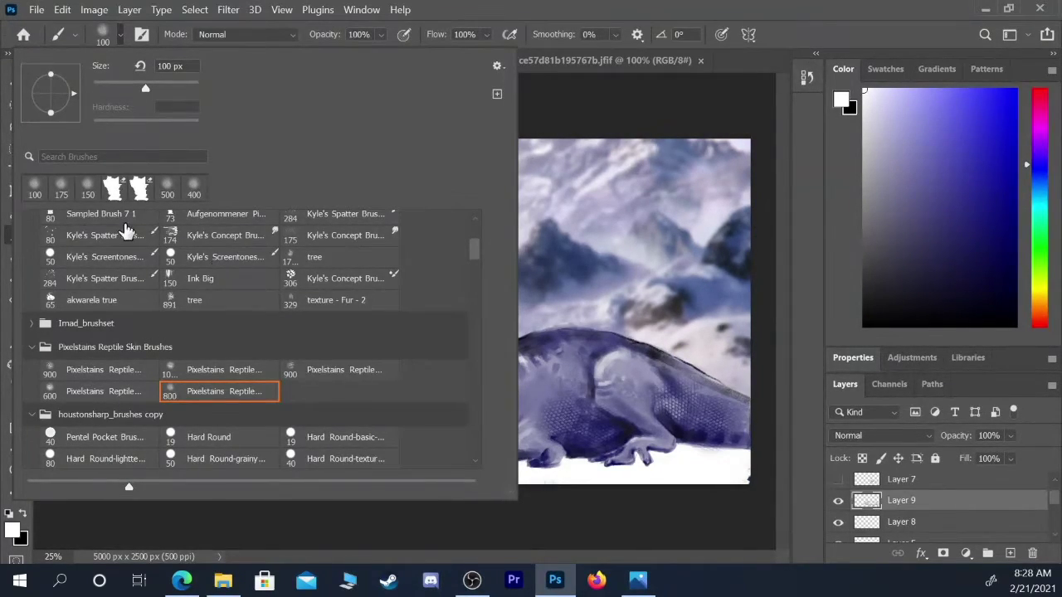
pyautogui.press('e')
pyautogui.scroll(3, 465, 254)
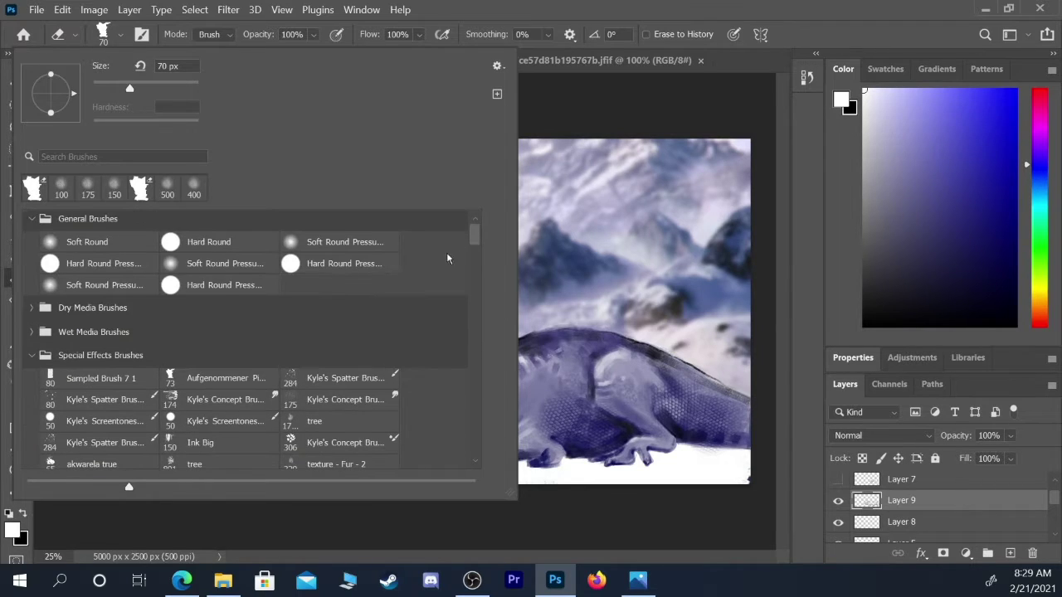
pyautogui.click(540, 101)
pyautogui.press('b')
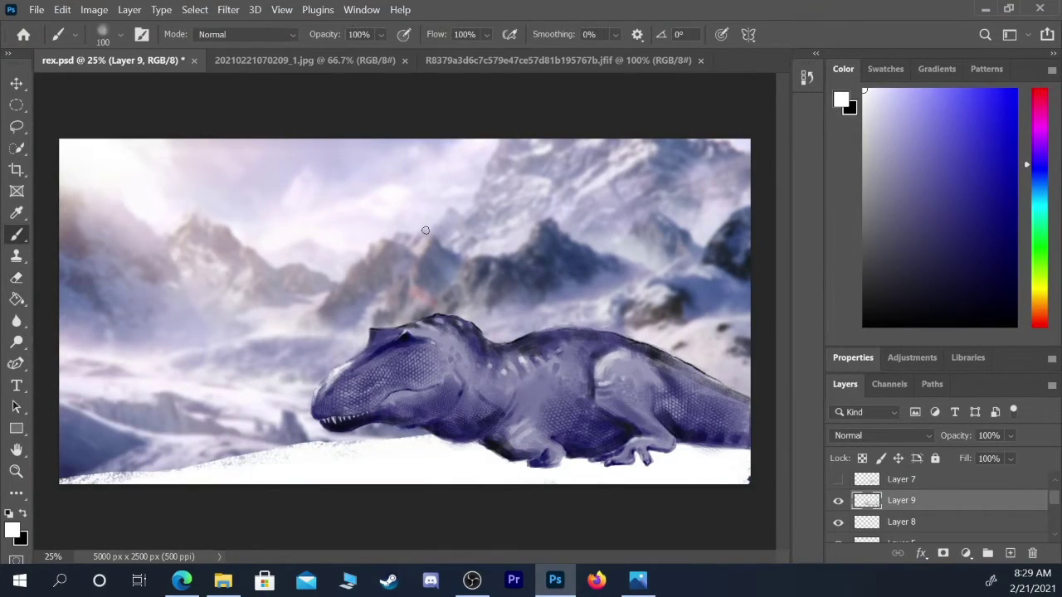
pyautogui.click(122, 34)
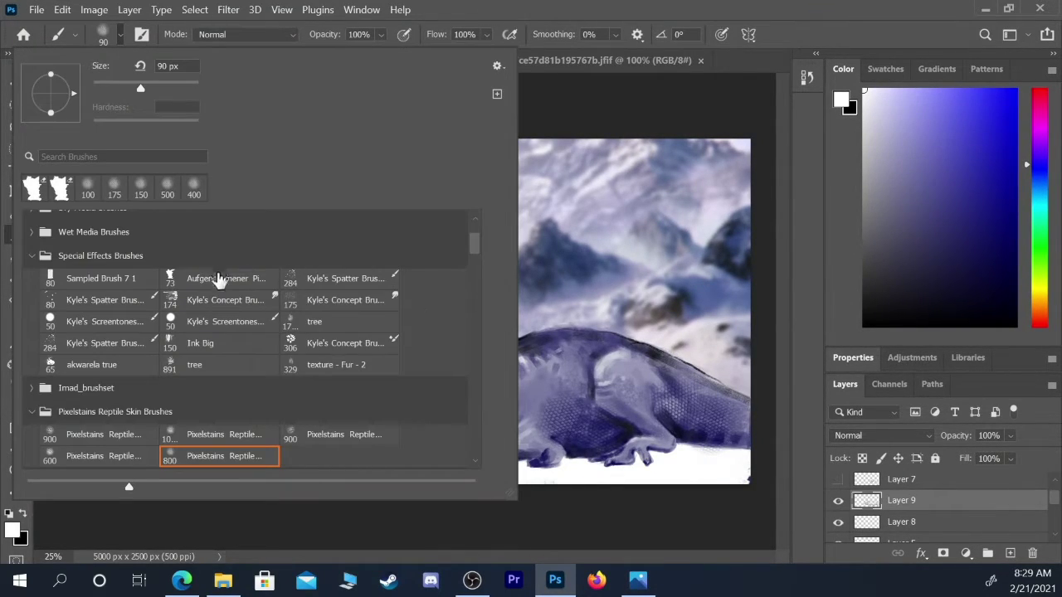
pyautogui.click(220, 278)
pyautogui.click(580, 121)
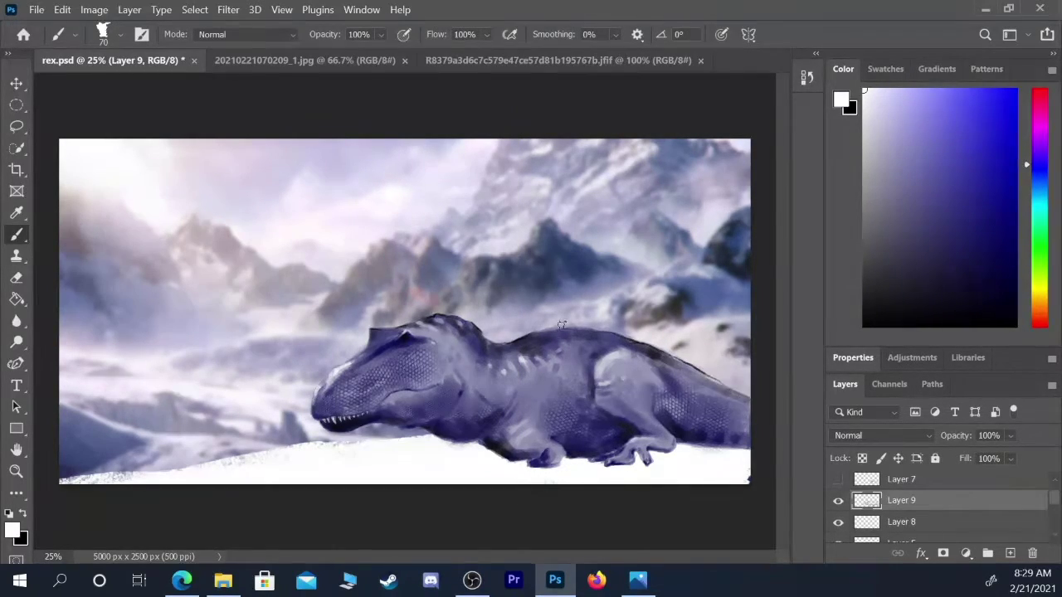
# - Paint white snow flecks along the top of the snout and the brow ridge, reducing the brush to 25 px
pyautogui.press('[')
pyautogui.press('[')
pyautogui.press('[')
pyautogui.press('[')
pyautogui.press('[')
pyautogui.press('[')
pyautogui.press(']')
pyautogui.press(']')
pyautogui.press(']')
pyautogui.moveTo(348, 370); pyautogui.dragTo(356, 368)
pyautogui.press('[')
pyautogui.press('[')
pyautogui.press('[')
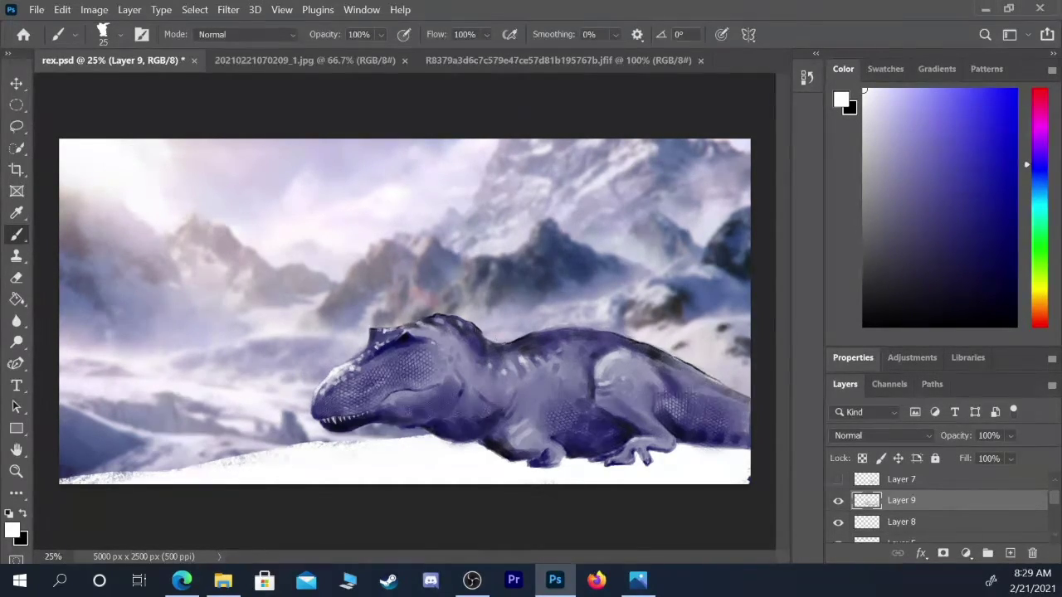
# - Dab white snow patches over the back and flank behind the shoulder, enlarging the brush from 25 to 40 px
pyautogui.press(']')
pyautogui.press('[')
pyautogui.moveTo(521, 343)
pyautogui.mouseDown()
pyautogui.moveTo(575, 330)
pyautogui.moveTo(493, 349)
pyautogui.moveTo(531, 356)
pyautogui.mouseUp()
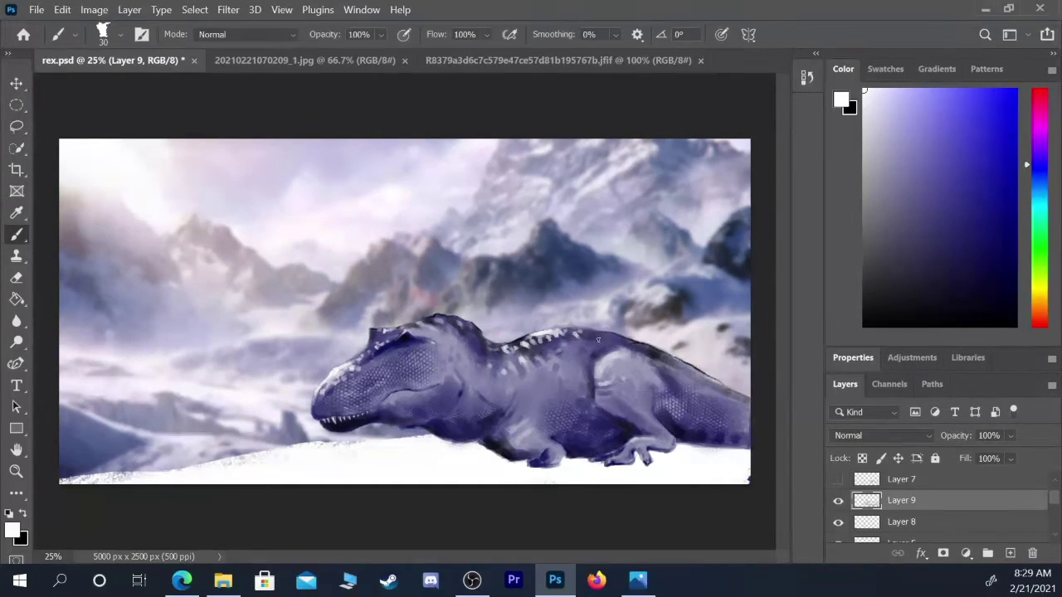
pyautogui.press(']')
pyautogui.moveTo(567, 336)
pyautogui.mouseDown()
pyautogui.moveTo(598, 333)
pyautogui.moveTo(581, 347)
pyautogui.moveTo(602, 337)
pyautogui.moveTo(631, 344)
pyautogui.moveTo(539, 346)
pyautogui.moveTo(553, 337)
pyautogui.moveTo(554, 357)
pyautogui.moveTo(535, 361)
pyautogui.mouseUp()
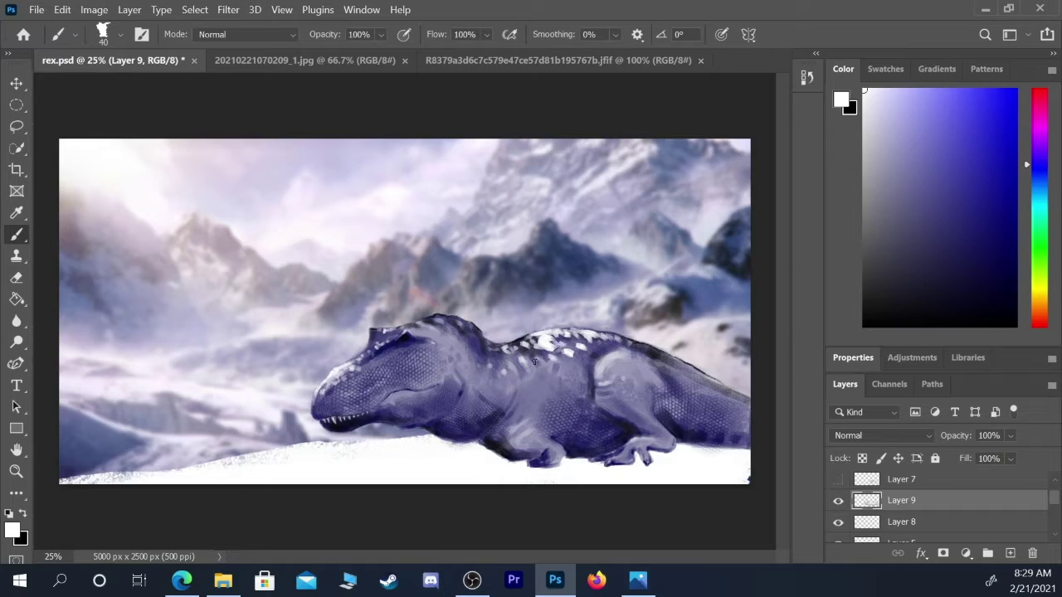
# - Add a snow fleck at the shoulder and a snowy edge along the top of the back with the brush at 25 px
pyautogui.click(513, 356)
pyautogui.press('[')
pyautogui.press('[')
pyautogui.press('[')
pyautogui.moveTo(560, 330); pyautogui.dragTo(604, 331)
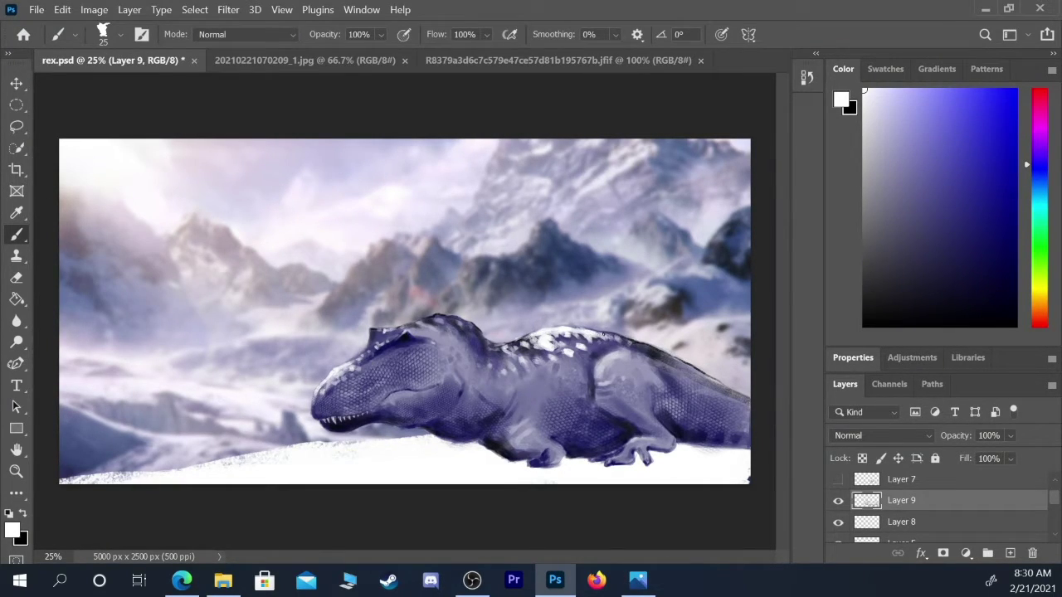
# - Add white snow flecks to the upper tail, snout and neck crest with the brush at 30 to 35 px
pyautogui.press(']')
pyautogui.click(362, 370)
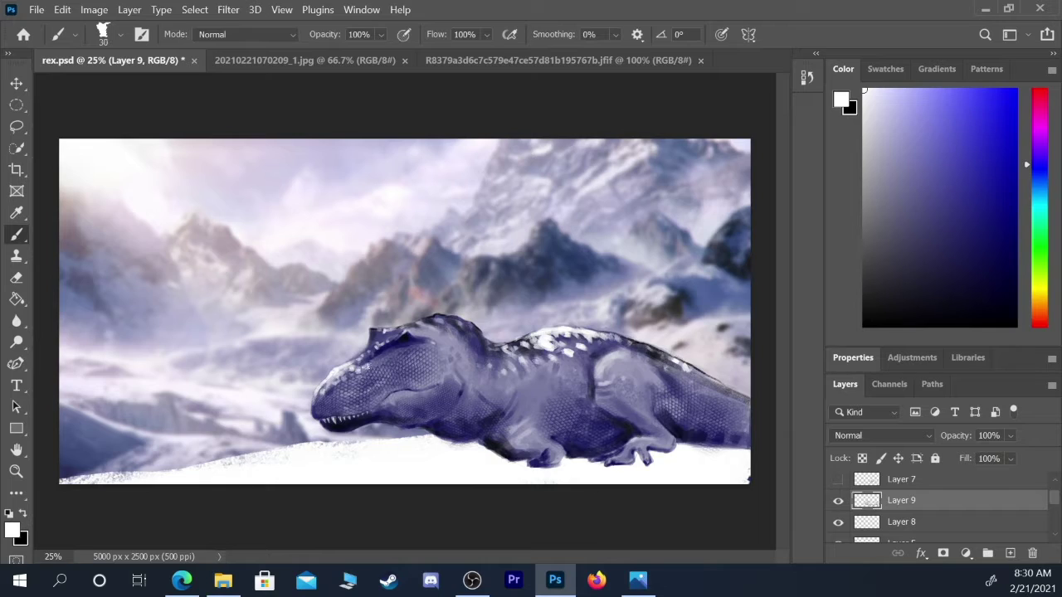
pyautogui.click(351, 380)
pyautogui.click(353, 363)
pyautogui.click(359, 358)
pyautogui.click(347, 357)
pyautogui.press(']')
pyautogui.moveTo(439, 318)
pyautogui.mouseDown()
pyautogui.moveTo(475, 331)
pyautogui.moveTo(464, 348)
pyautogui.moveTo(476, 342)
pyautogui.mouseUp()
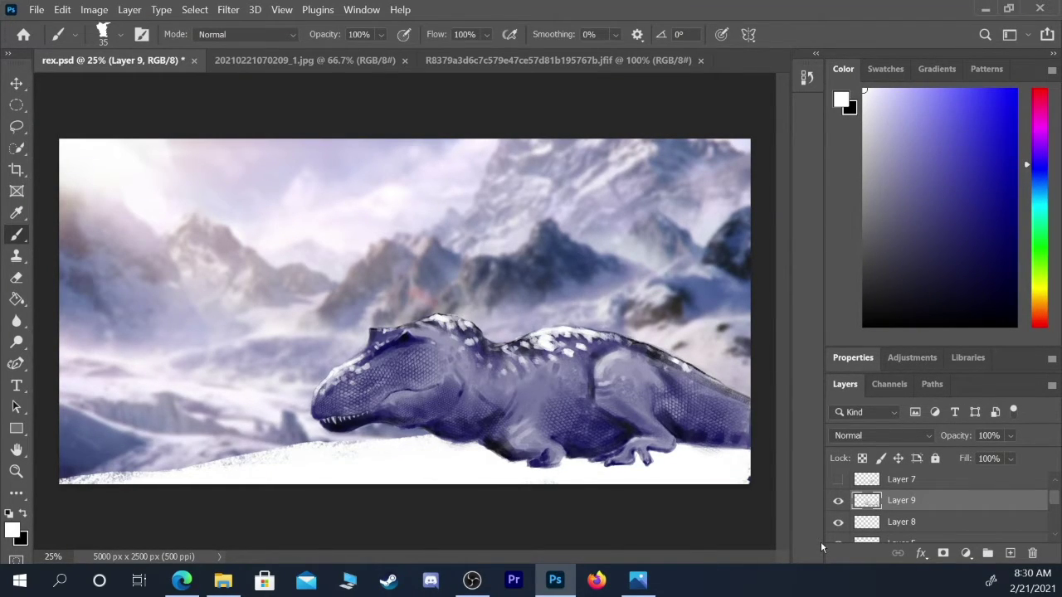
# - Thicken the snow on the back and scatter finer flecks over the flank, thigh and foreleg, varying the brush between 35 and 15 px
pyautogui.moveTo(553, 337)
pyautogui.mouseDown()
pyautogui.moveTo(577, 337)
pyautogui.moveTo(550, 340)
pyautogui.moveTo(580, 338)
pyautogui.moveTo(594, 355)
pyautogui.moveTo(602, 347)
pyautogui.mouseUp()
pyautogui.press('[')
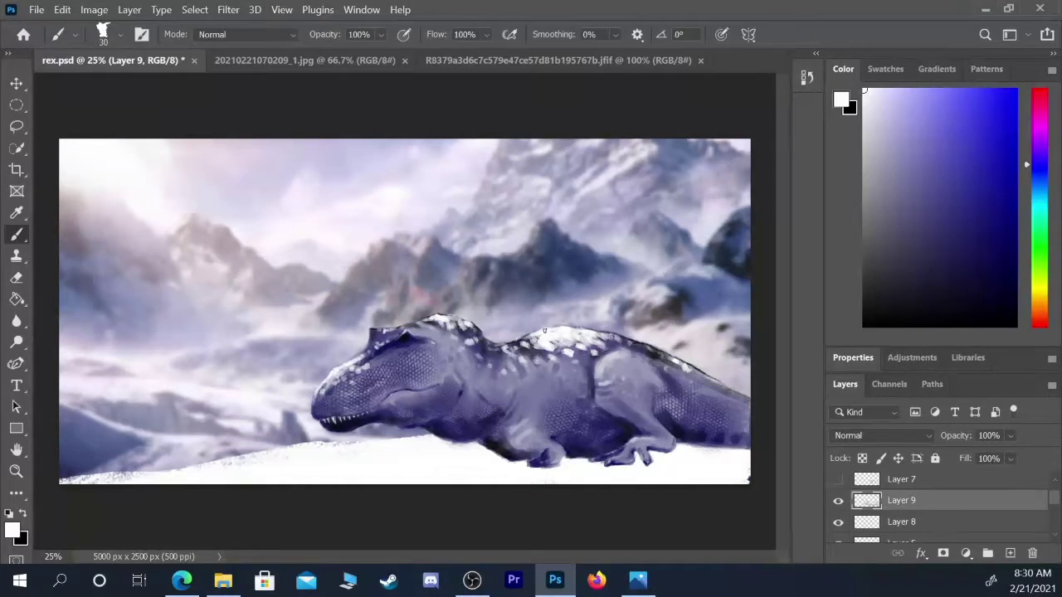
pyautogui.moveTo(545, 330)
pyautogui.mouseDown()
pyautogui.moveTo(603, 336)
pyautogui.moveTo(573, 335)
pyautogui.mouseUp()
pyautogui.press('[')
pyautogui.press('[')
pyautogui.press('[')
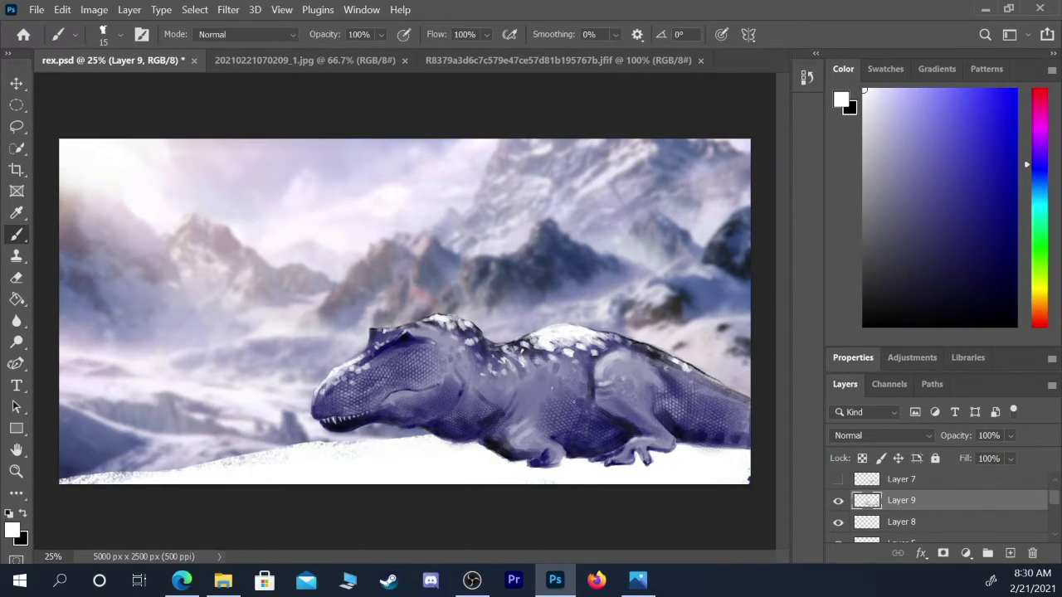
pyautogui.press(']')
pyautogui.press(']')
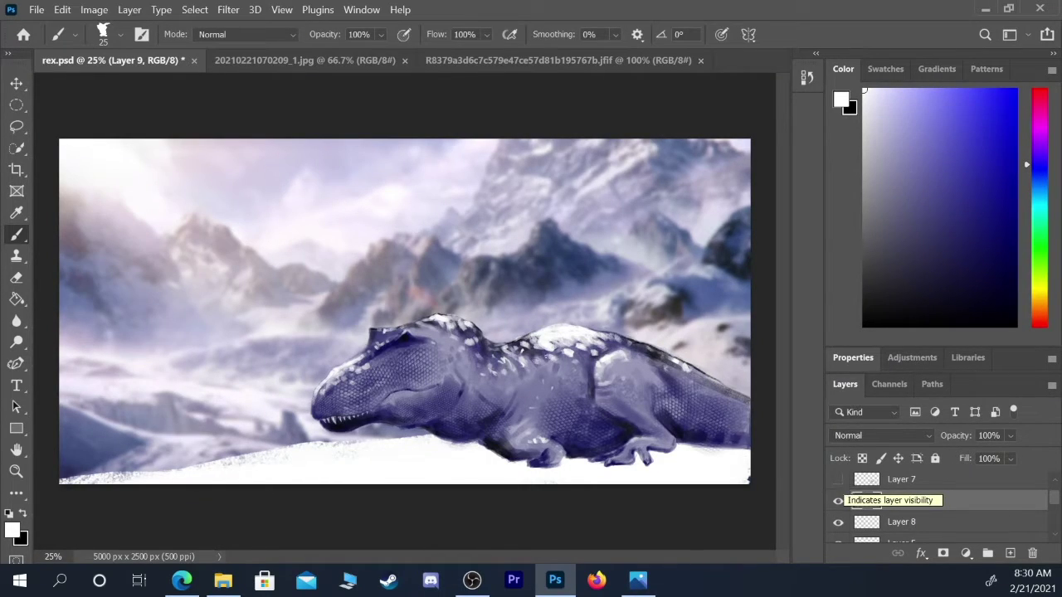
# - Break up the solid snow patch on the back with the eraser at 70 px
pyautogui.press('e')
pyautogui.moveTo(559, 352)
pyautogui.mouseDown()
pyautogui.moveTo(604, 375)
pyautogui.moveTo(600, 393)
pyautogui.moveTo(567, 342)
pyautogui.mouseUp()
pyautogui.press('b')
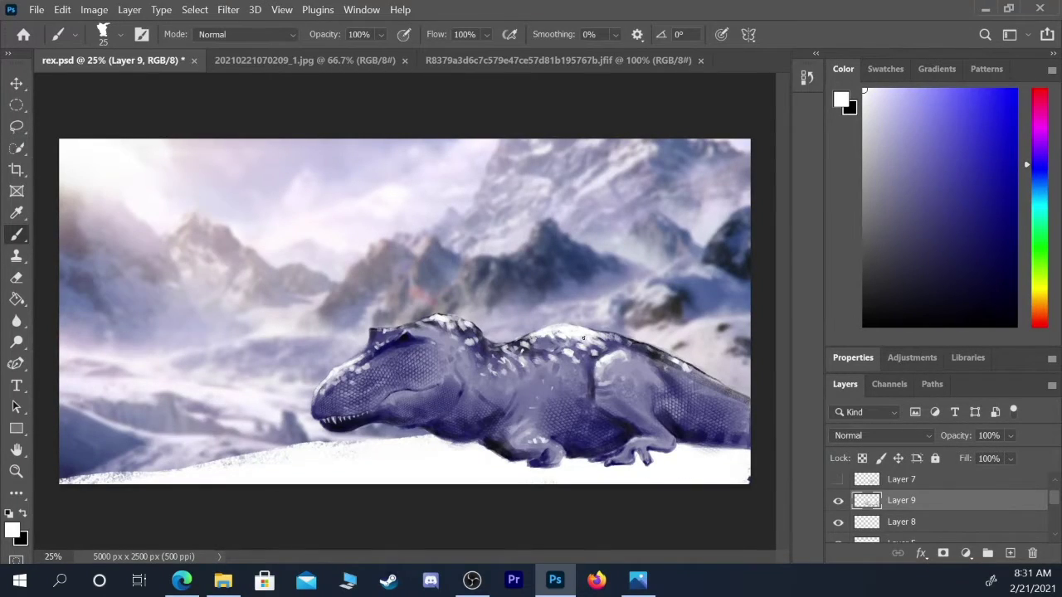
pyautogui.press('e')
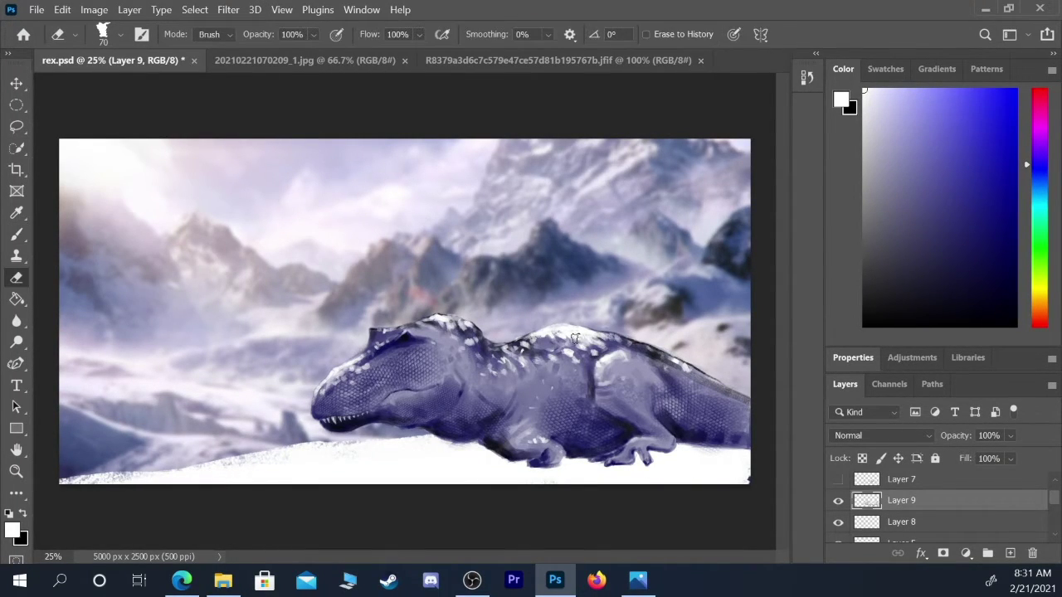
pyautogui.moveTo(578, 338)
pyautogui.mouseDown()
pyautogui.moveTo(553, 334)
pyautogui.moveTo(595, 354)
pyautogui.moveTo(585, 366)
pyautogui.moveTo(565, 330)
pyautogui.mouseUp()
pyautogui.press('b')
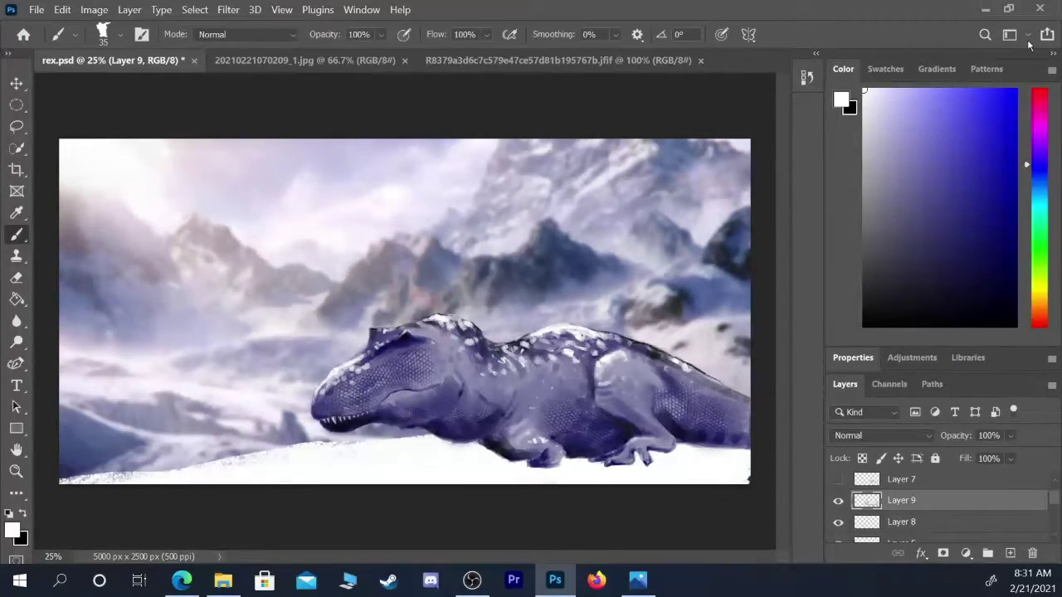
# - Paint a small orange-red eye beneath the brow ridge with a reduced brush
pyautogui.click(1040, 89)
pyautogui.click(1014, 89)
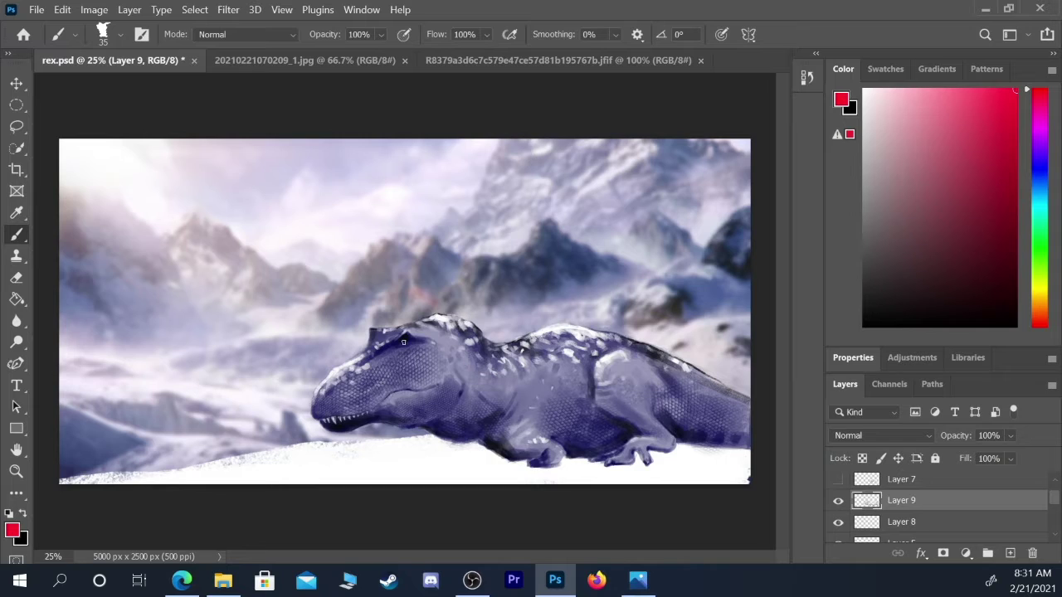
pyautogui.press(']')
pyautogui.hotkey('ctrl', '+')
pyautogui.hotkey('ctrl', '+')
pyautogui.hotkey('ctrl', '+')
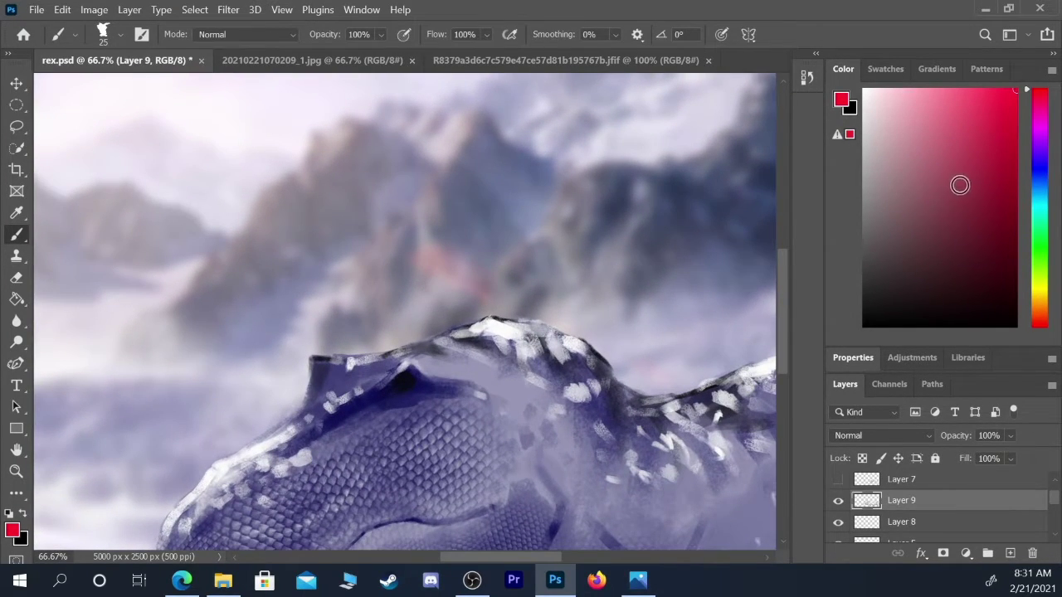
pyautogui.click(1039, 321)
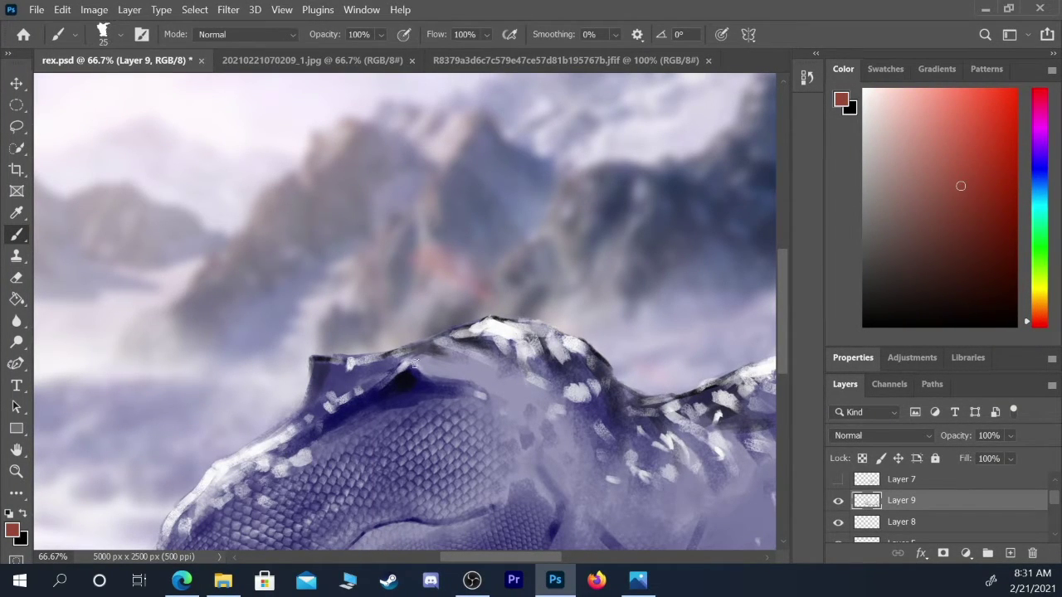
pyautogui.press('[')
pyautogui.press('[')
pyautogui.moveTo(965, 192); pyautogui.dragTo(891, 139)
# - Add a black pupil and a white highlight to the eye with the brush at 7 px
pyautogui.keyDown('alt'); pyautogui.click(402, 400); pyautogui.keyUp('alt')
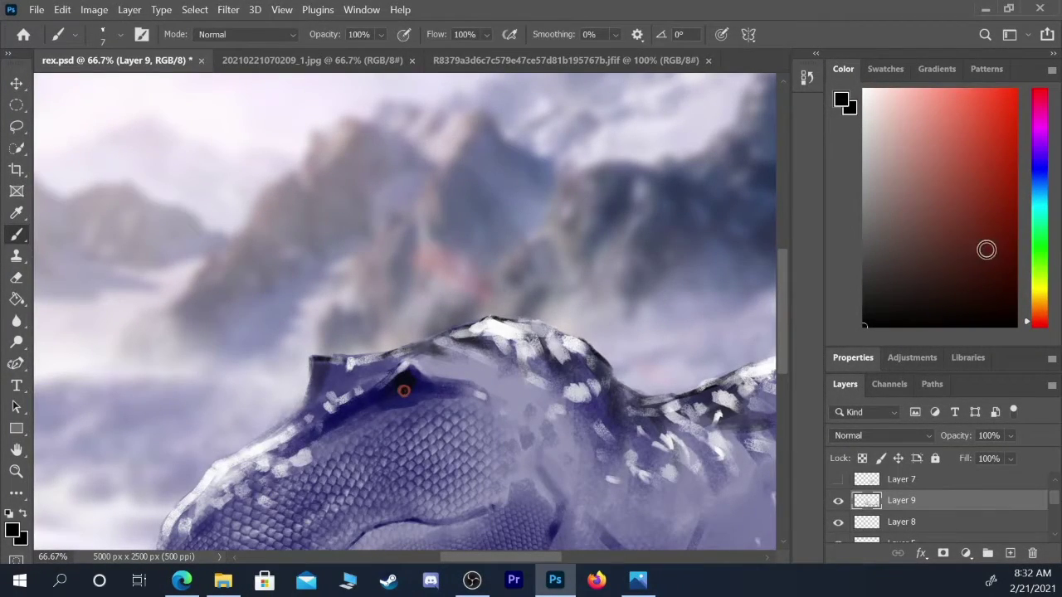
pyautogui.press('x')
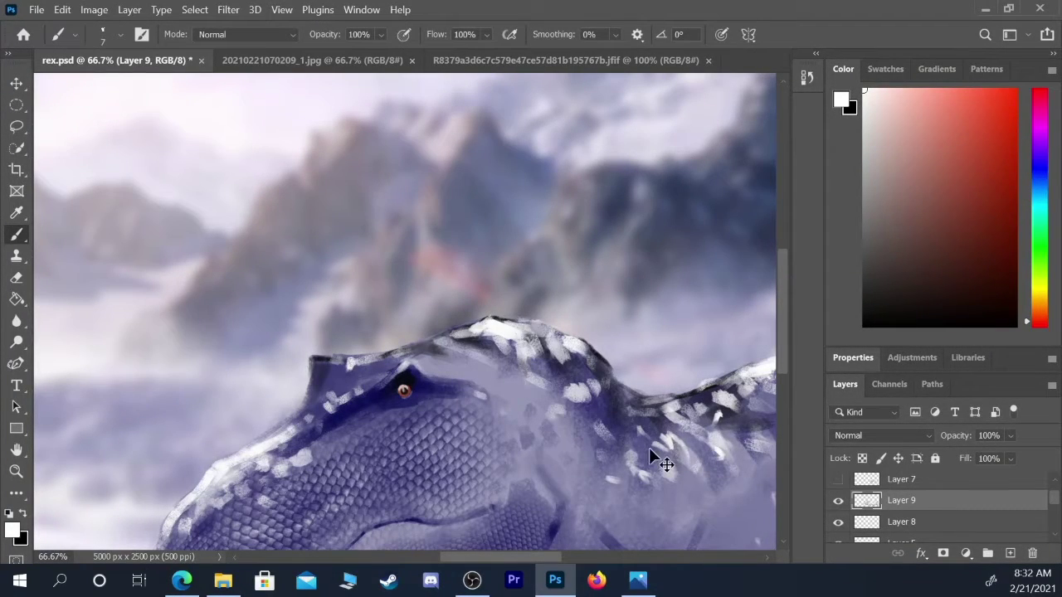
pyautogui.hotkey('ctrl', '-')
pyautogui.hotkey('ctrl', '-')
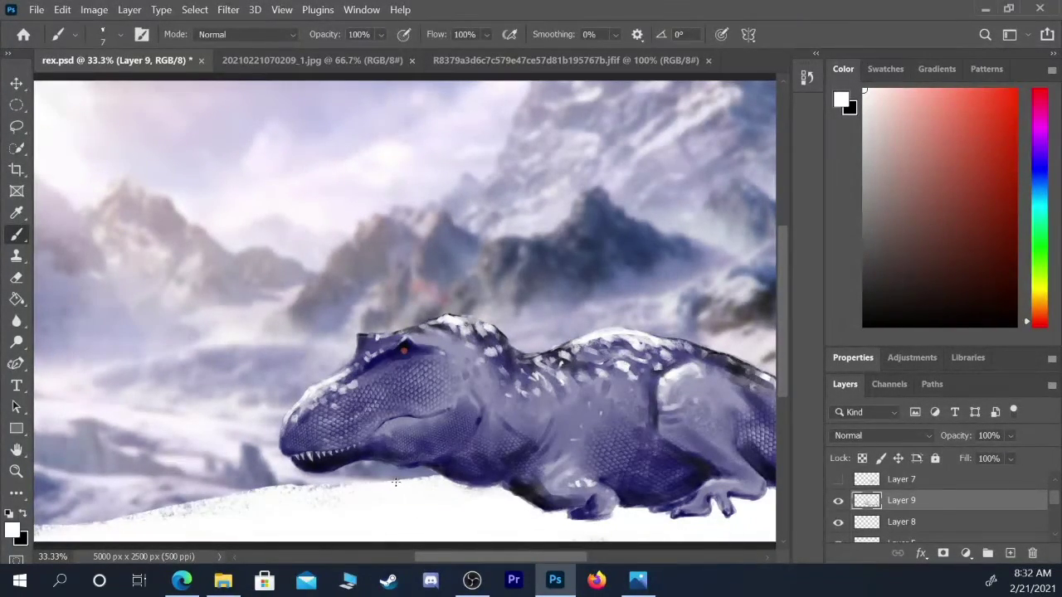
# - Undo the existing eye and dab a bright red eye slightly lower beneath the brow ridge with a 15 px brush
pyautogui.hotkey('ctrl', 'z')
pyautogui.click(991, 125)
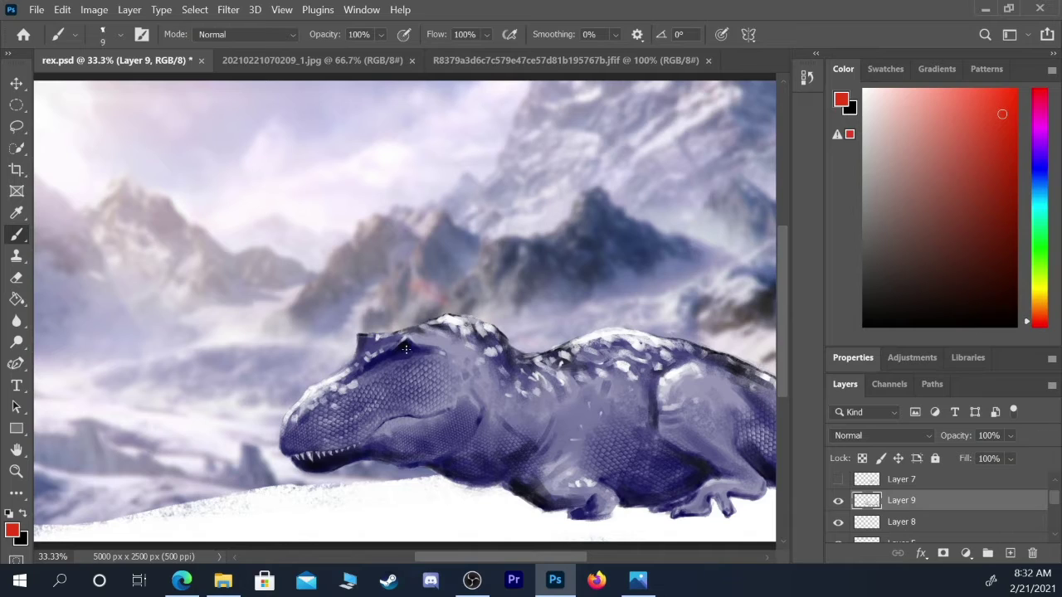
pyautogui.press(']')
pyautogui.press(']')
pyautogui.moveTo(404, 350); pyautogui.dragTo(408, 350)
pyautogui.hotkey('ctrl', 'z')
pyautogui.click(401, 359)
# - Paint a small black pupil over the red eye with a reduced brush
pyautogui.moveTo(882, 283); pyautogui.dragTo(864, 326)
pyautogui.press('[')
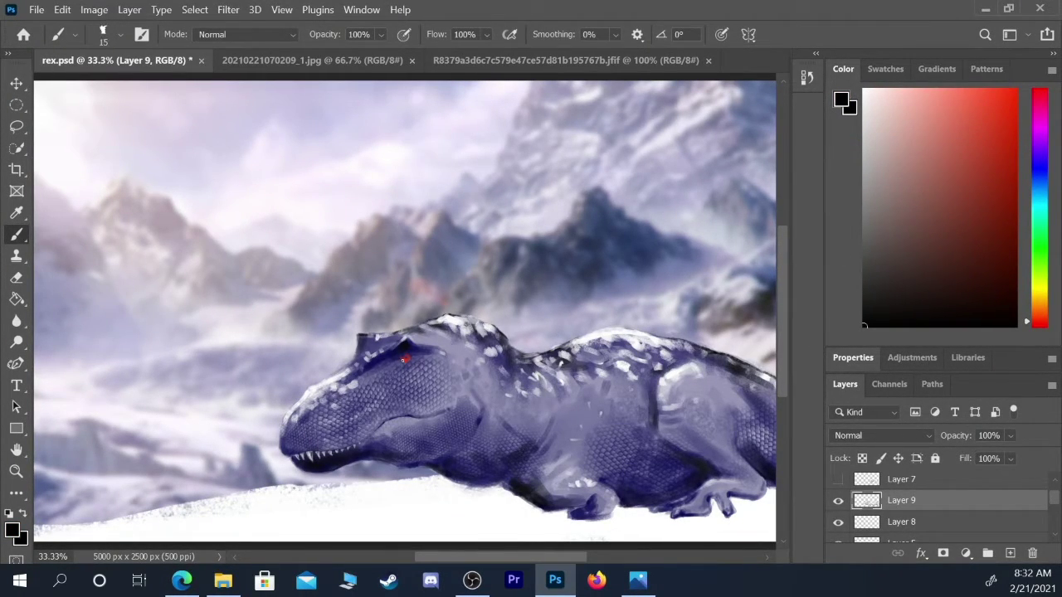
pyautogui.click(404, 357)
# - Darken the edge behind the jaw and the underside of the throat with black, enlarging the brush to 60 px
pyautogui.press(']')
pyautogui.press('[')
pyautogui.press(']')
pyautogui.press(']')
pyautogui.press(']')
pyautogui.moveTo(469, 433); pyautogui.dragTo(447, 455)
pyautogui.press(']')
pyautogui.press(']')
pyautogui.press(']')
pyautogui.moveTo(452, 458)
pyautogui.mouseDown()
pyautogui.moveTo(480, 430)
pyautogui.moveTo(448, 468)
pyautogui.moveTo(469, 453)
pyautogui.moveTo(468, 466)
pyautogui.moveTo(483, 425)
pyautogui.moveTo(464, 468)
pyautogui.moveTo(597, 436)
pyautogui.moveTo(760, 456)
pyautogui.moveTo(719, 458)
pyautogui.moveTo(633, 491)
pyautogui.moveTo(488, 482)
pyautogui.mouseUp()
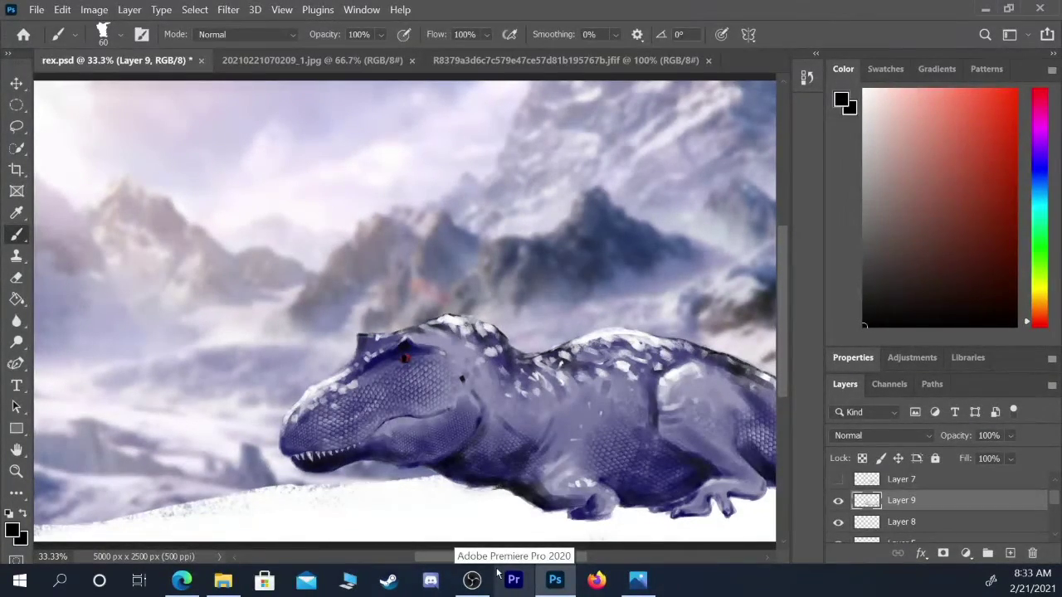
# - Add a small white highlight to the red eye with the brush at 15 px
pyautogui.press('x')
pyautogui.press('[')
pyautogui.press('[')
pyautogui.press('[')
pyautogui.press('[')
pyautogui.press('[')
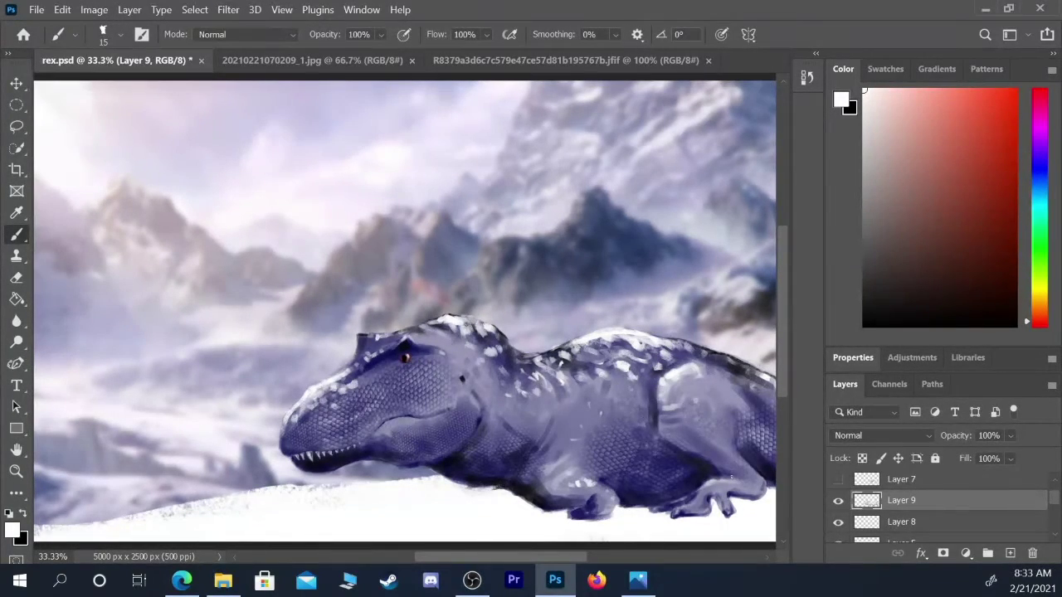
# - On a new layer beneath Layer 5, paint a dark shadow on the snow under the body and feet, sampling the foot's dark tone and using up to 80 px
pyautogui.hotkey('ctrl', '-')
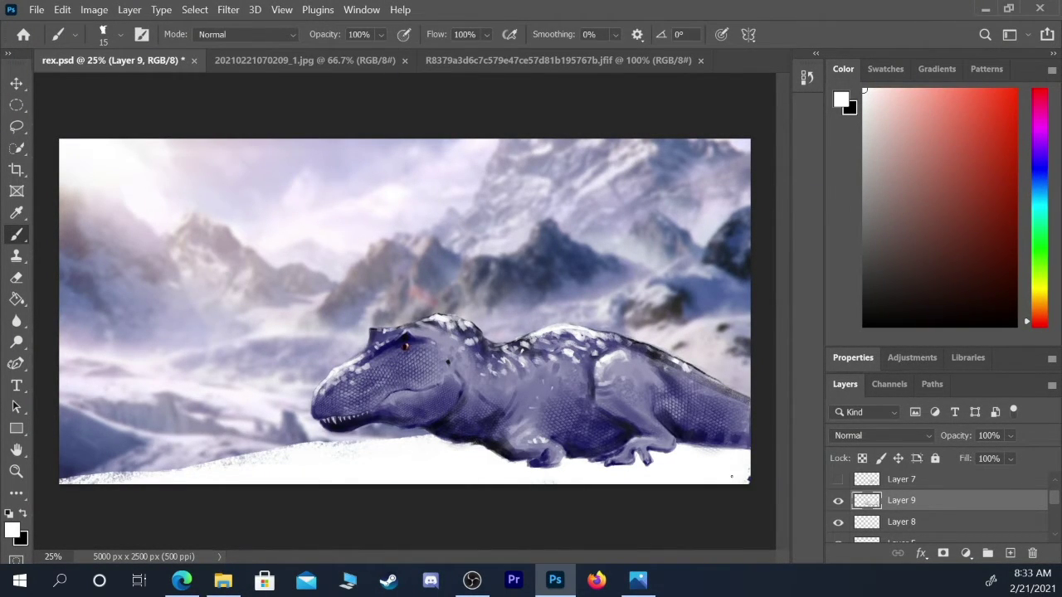
pyautogui.scroll(-2, 1052, 510)
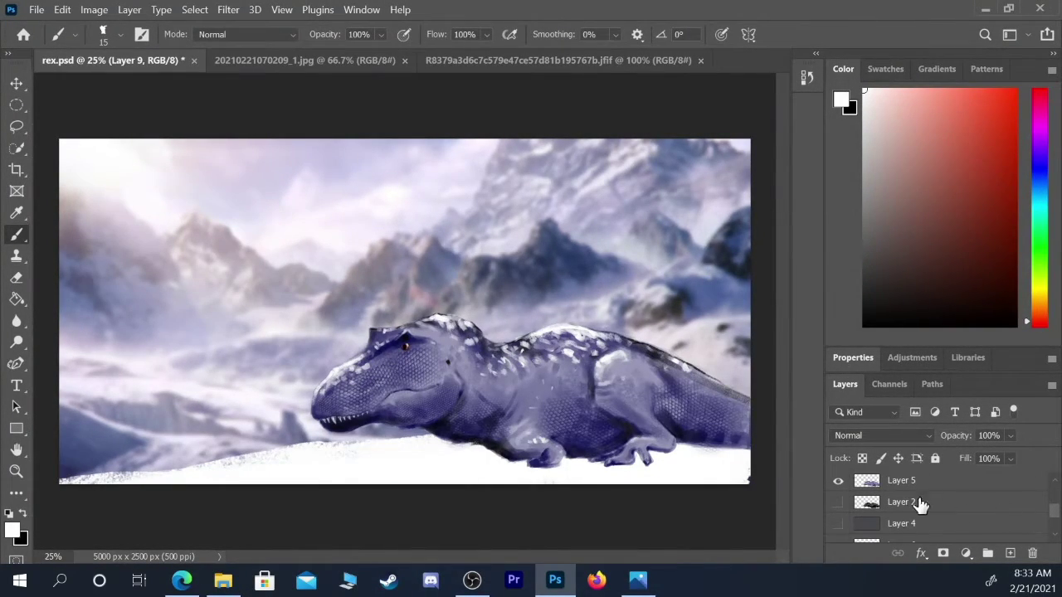
pyautogui.click(905, 504)
pyautogui.click(1010, 554)
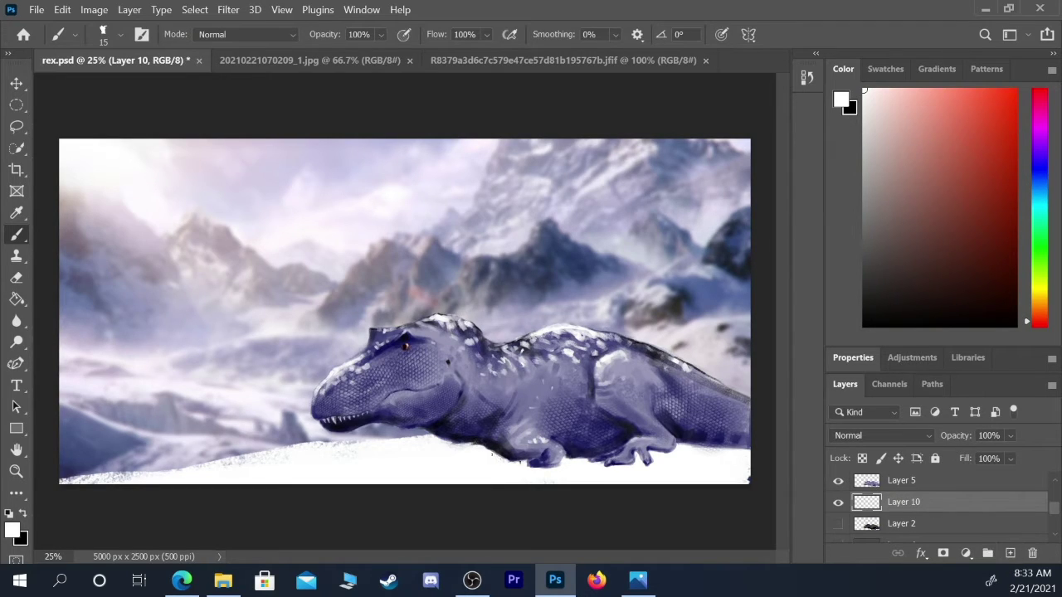
pyautogui.press(']')
pyautogui.press(']')
pyautogui.press(']')
pyautogui.keyDown('alt'); pyautogui.click(549, 466); pyautogui.keyUp('alt')
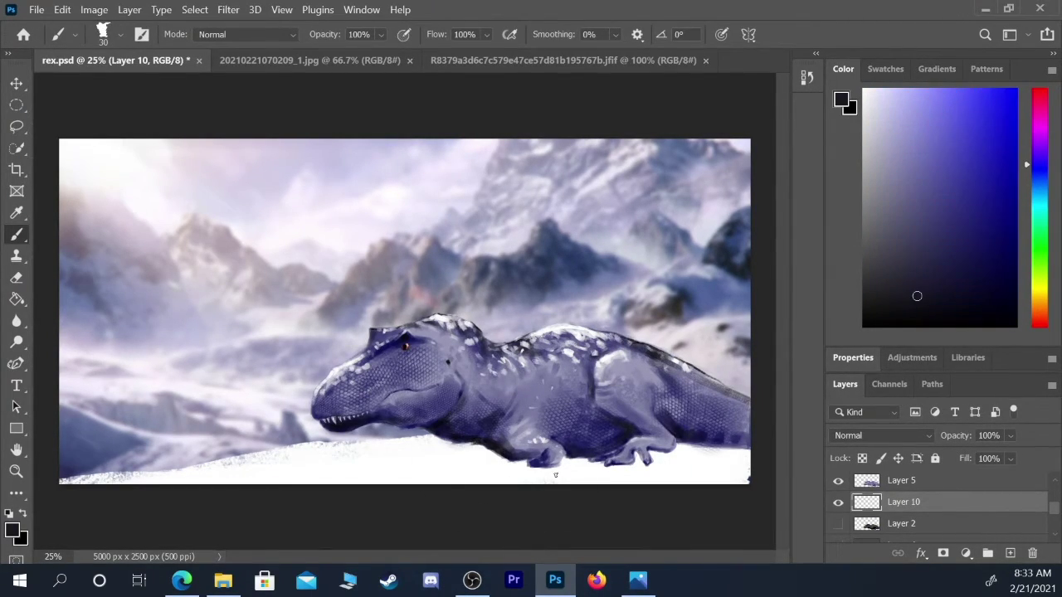
pyautogui.moveTo(521, 463)
pyautogui.mouseDown()
pyautogui.moveTo(454, 469)
pyautogui.moveTo(554, 458)
pyautogui.moveTo(362, 475)
pyautogui.moveTo(508, 453)
pyautogui.moveTo(422, 448)
pyautogui.moveTo(351, 465)
pyautogui.moveTo(750, 448)
pyautogui.moveTo(613, 458)
pyautogui.mouseUp()
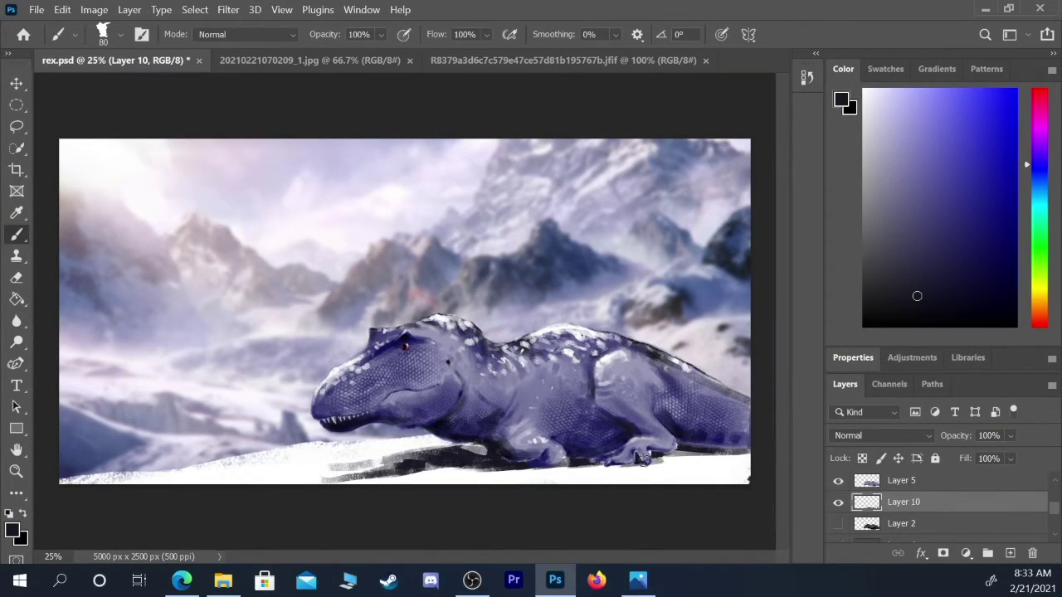
pyautogui.moveTo(695, 451)
pyautogui.mouseDown()
pyautogui.moveTo(668, 454)
pyautogui.moveTo(728, 454)
pyautogui.mouseUp()
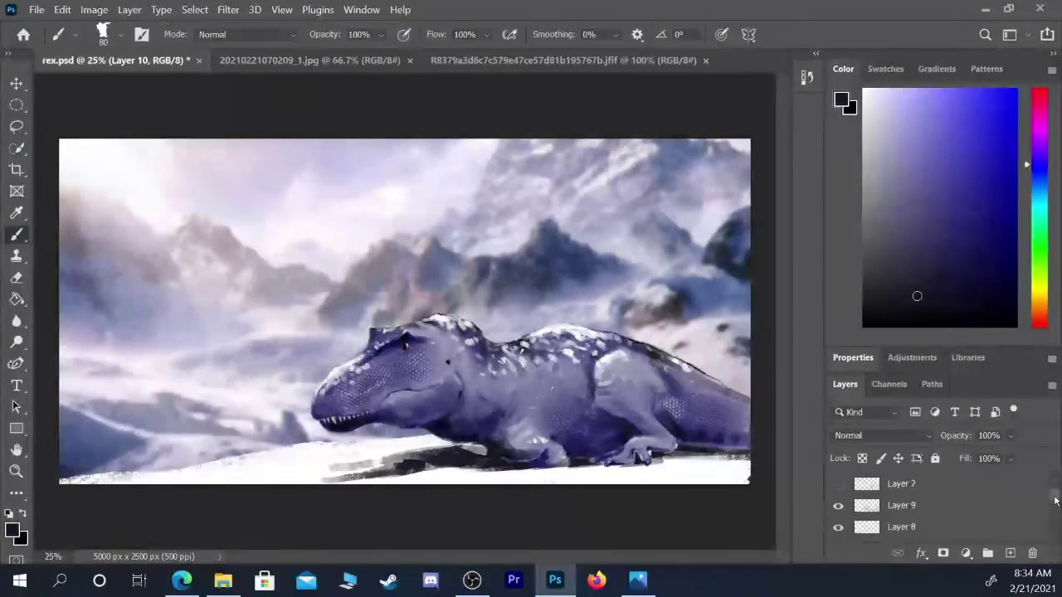
# - On a new layer above Layer 9, paint white snow clumps over the bottoms of the feet with the brush at about 90 px
pyautogui.scroll(-3, 1047, 503)
pyautogui.click(957, 521)
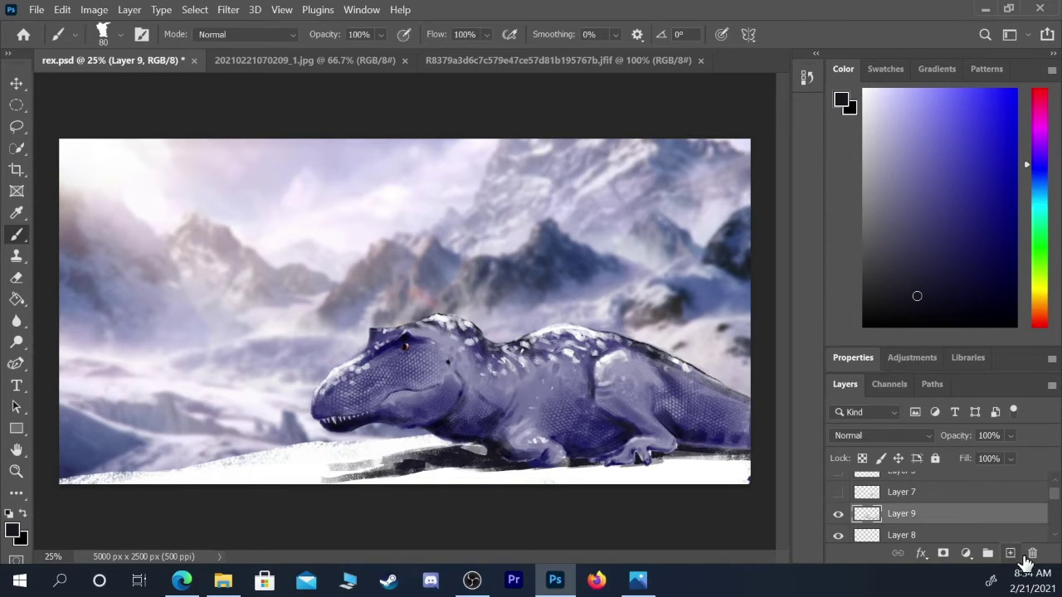
pyautogui.click(1010, 553)
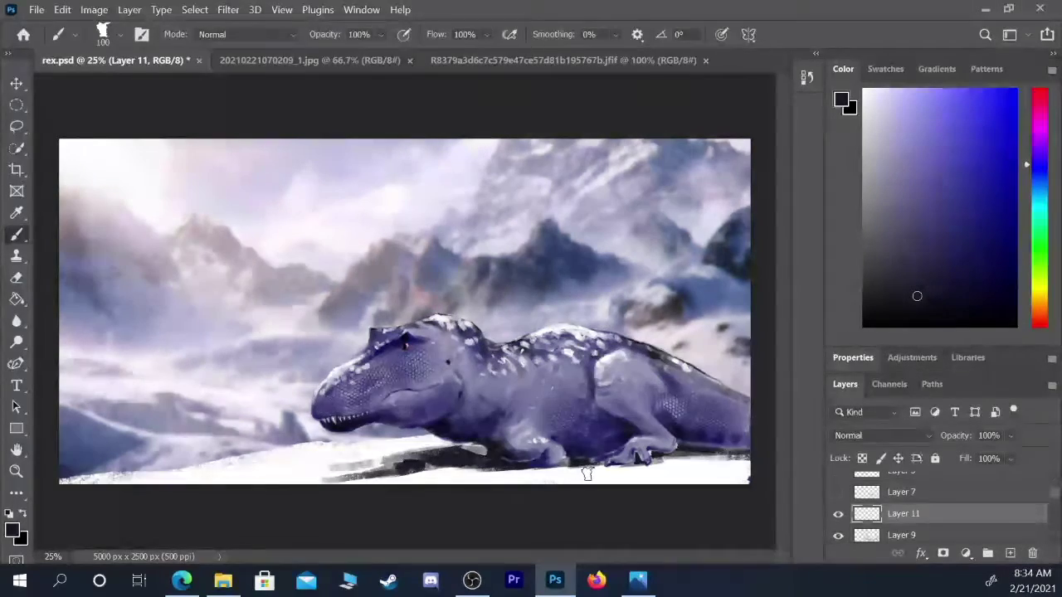
pyautogui.press('x')
pyautogui.moveTo(550, 467)
pyautogui.mouseDown()
pyautogui.moveTo(509, 475)
pyautogui.moveTo(679, 459)
pyautogui.moveTo(642, 463)
pyautogui.mouseUp()
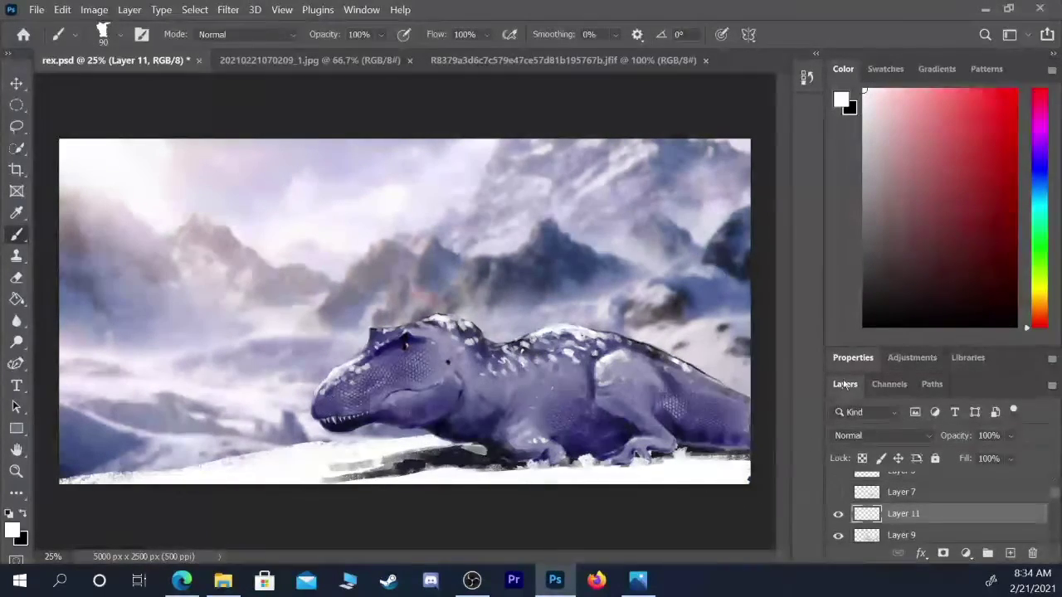
# - Paint dark grey textured patches along the lower edge of the snowy ground with the brush at 125 px
pyautogui.click(868, 248)
pyautogui.press(']')
pyautogui.press(']')
pyautogui.moveTo(301, 464)
pyautogui.mouseDown()
pyautogui.moveTo(218, 483)
pyautogui.moveTo(336, 481)
pyautogui.mouseUp()
pyautogui.moveTo(478, 479)
pyautogui.mouseDown()
pyautogui.moveTo(435, 482)
pyautogui.moveTo(531, 483)
pyautogui.mouseUp()
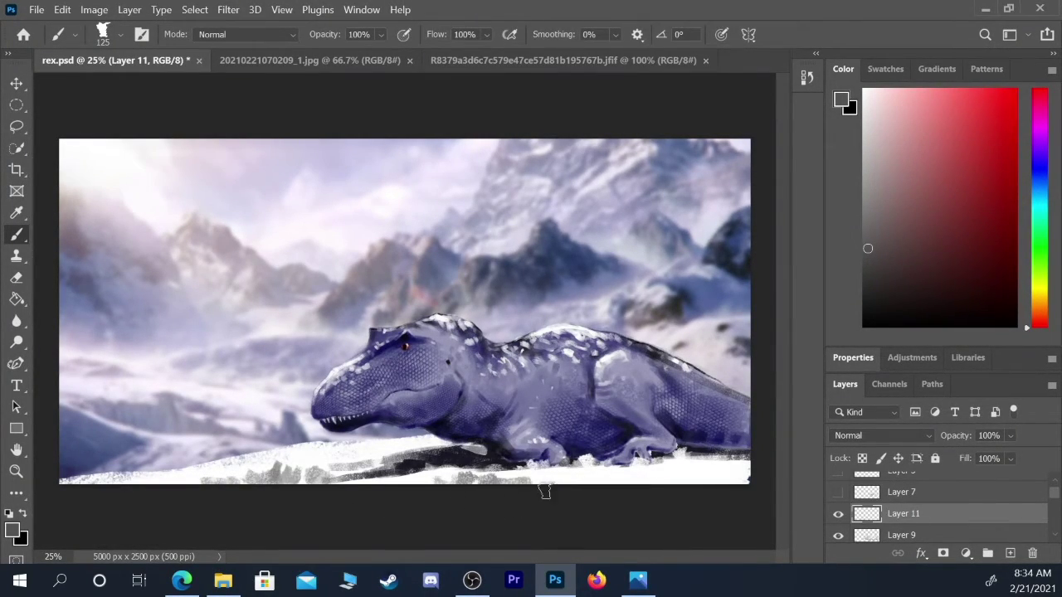
pyautogui.moveTo(686, 490)
pyautogui.mouseDown()
pyautogui.moveTo(679, 475)
pyautogui.moveTo(656, 479)
pyautogui.moveTo(688, 489)
pyautogui.moveTo(726, 476)
pyautogui.mouseUp()
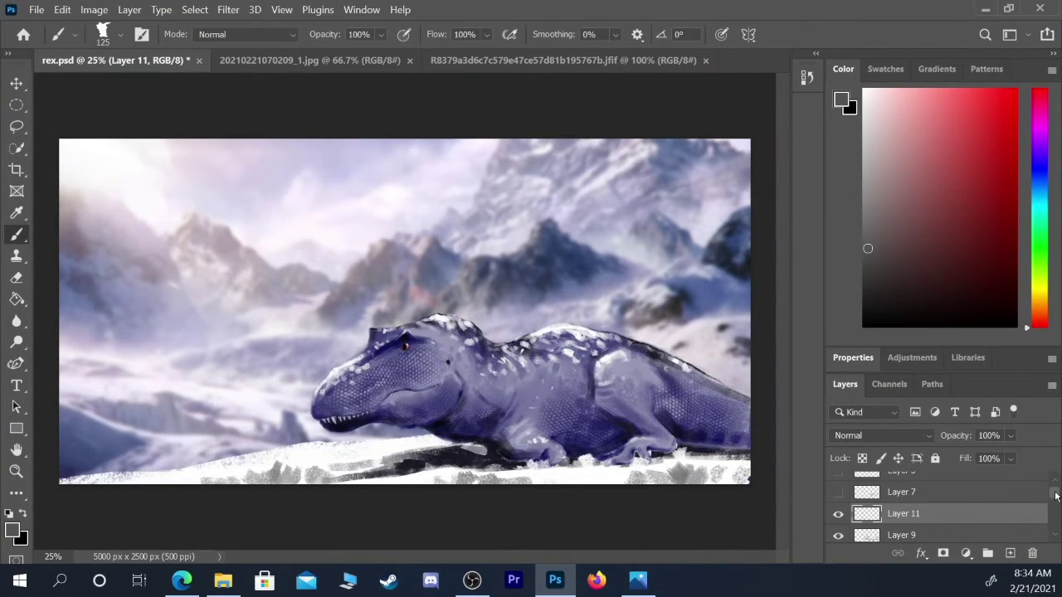
# - On Layer 9, paint a black nostril on the snout and darken the mouth line, using a small brush of about 35 px
pyautogui.moveTo(1056, 495)
pyautogui.mouseDown()
pyautogui.moveTo(1057, 513)
pyautogui.moveTo(1058, 498)
pyautogui.mouseUp()
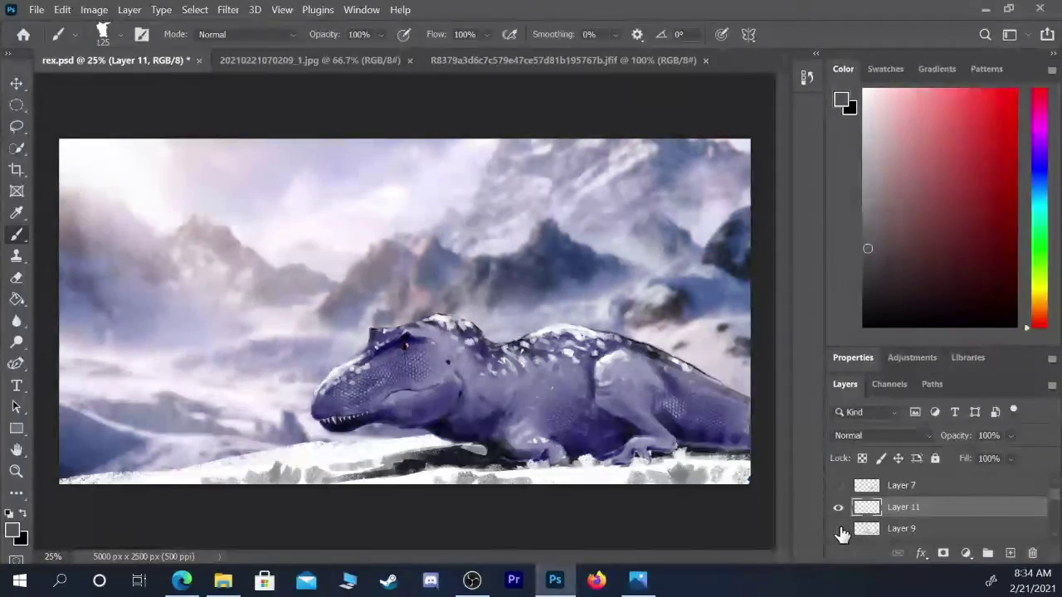
pyautogui.click(838, 529)
pyautogui.click(838, 529)
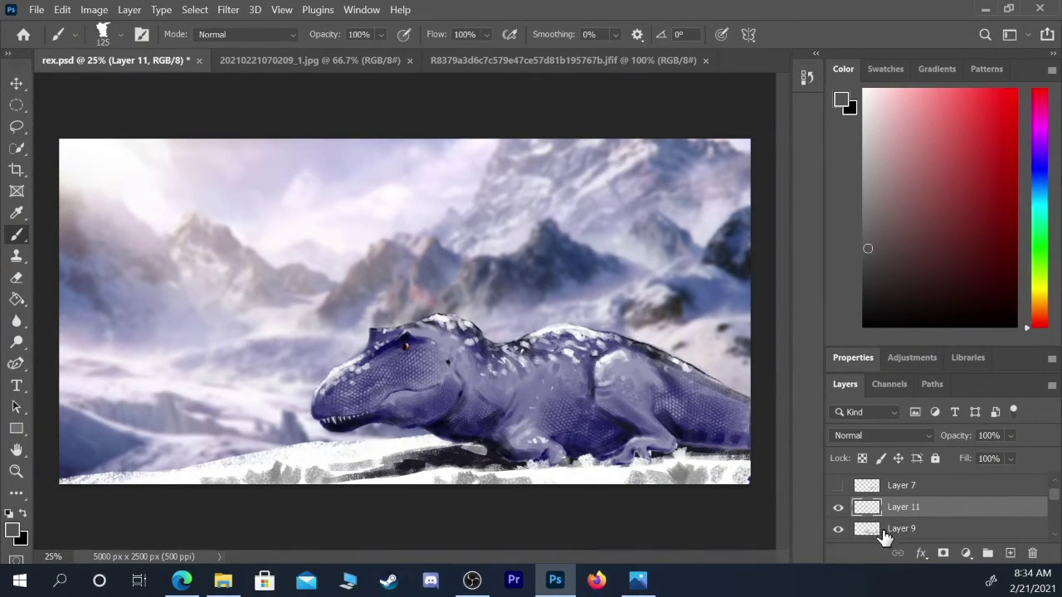
pyautogui.click(883, 535)
pyautogui.press('d')
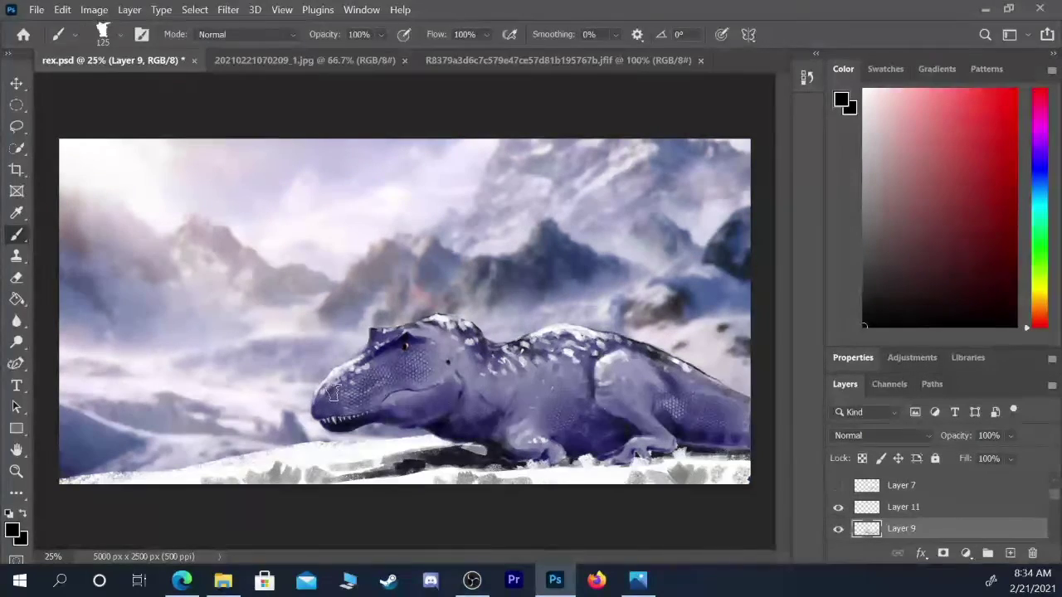
pyautogui.press('[')
pyautogui.press('[')
pyautogui.press('[')
pyautogui.press('[')
pyautogui.press('[')
pyautogui.press('[')
pyautogui.press('[')
pyautogui.press('[')
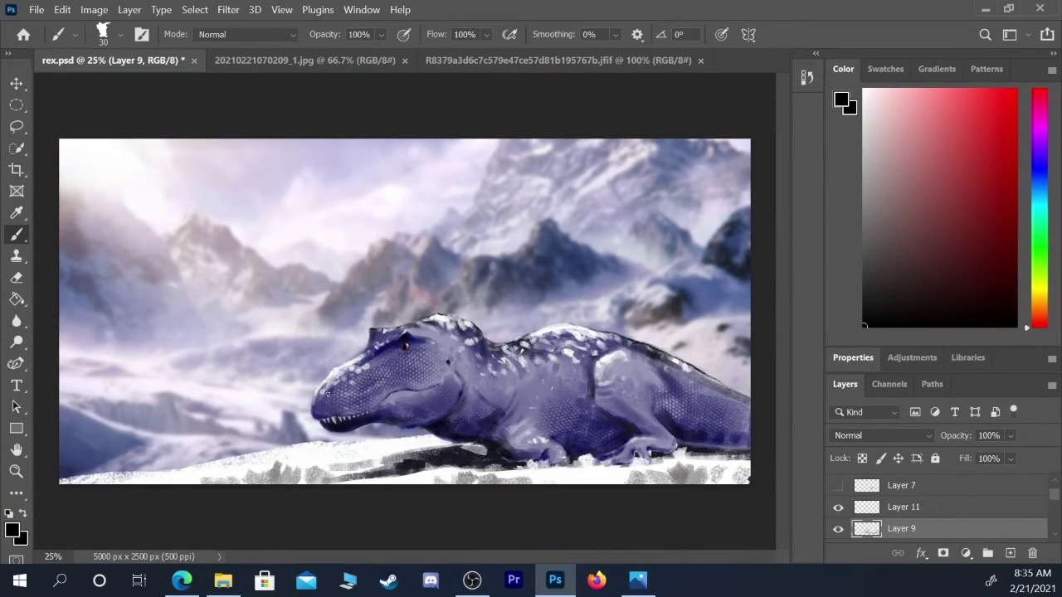
pyautogui.press('[')
pyautogui.press('[')
pyautogui.press(']')
pyautogui.press(']')
pyautogui.press(']')
# - Create a new layer above Layer 2 and choose the Soft Round brush
pyautogui.scroll(-3, 1044, 520)
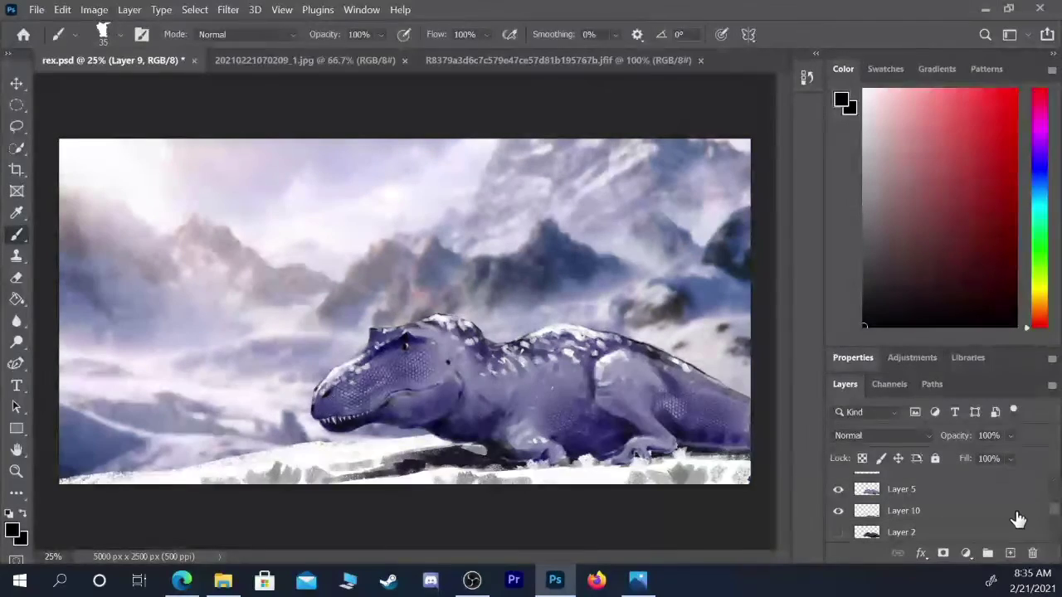
pyautogui.scroll(-1, 1047, 512)
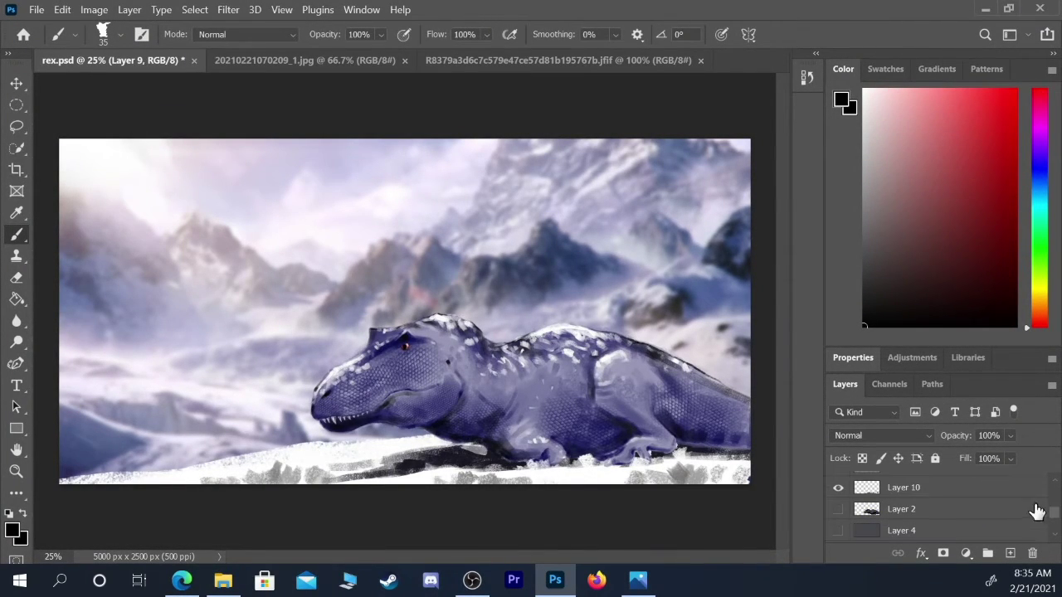
pyautogui.click(944, 510)
pyautogui.click(1010, 554)
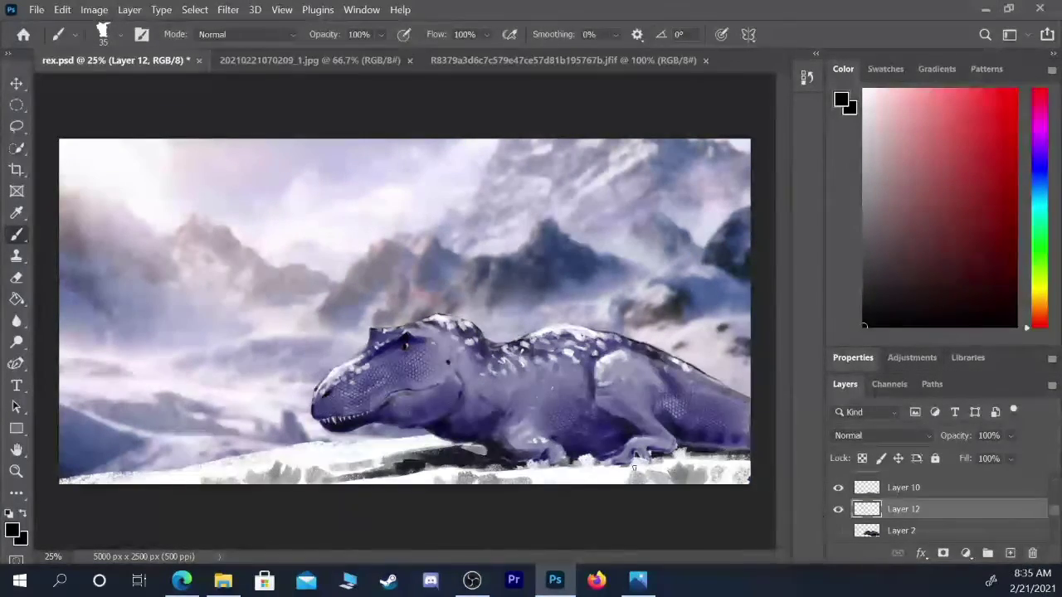
pyautogui.click(118, 36)
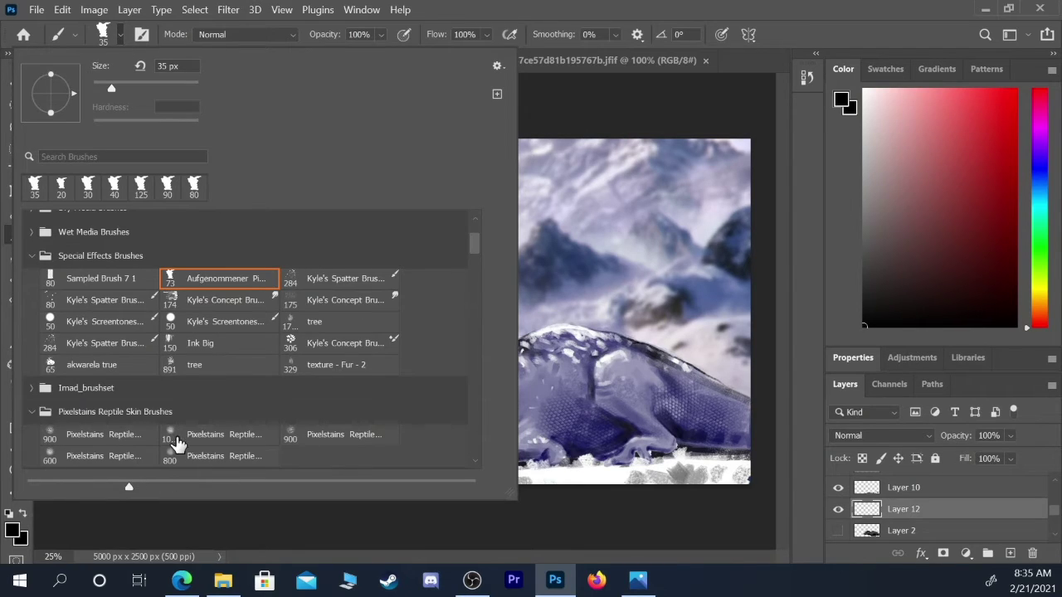
pyautogui.scroll(2, 472, 239)
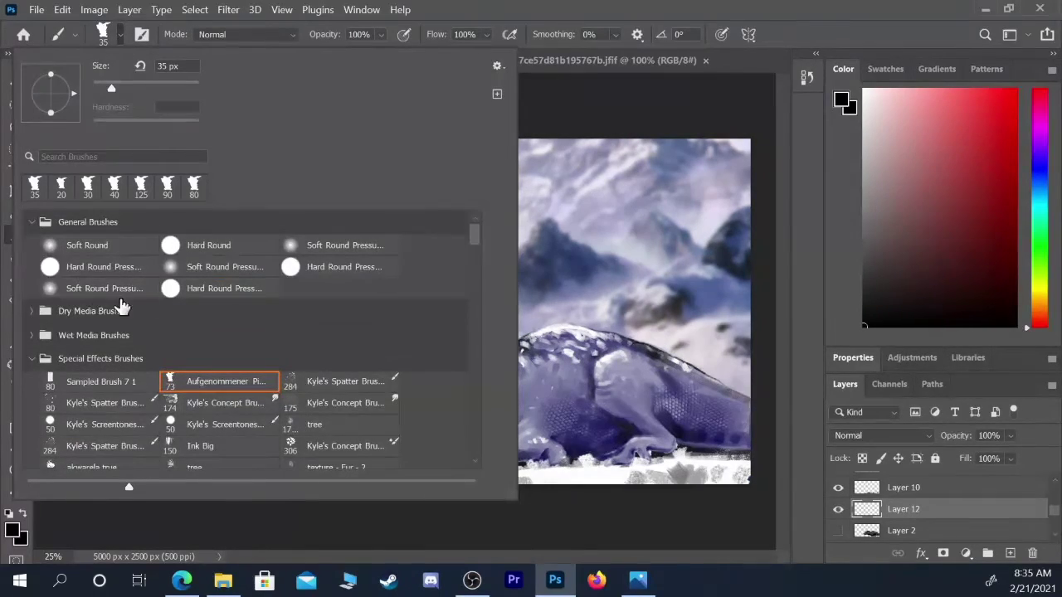
pyautogui.click(57, 245)
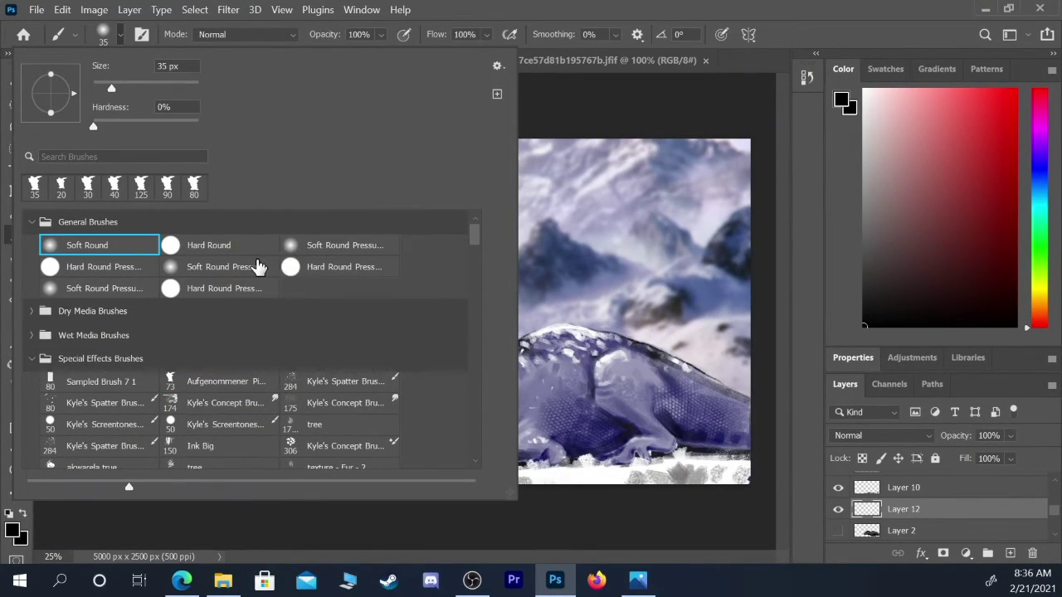
pyautogui.click(523, 12)
# - Paint soft white fog over the background behind the tail and hindquarters with the brush at 1400 px
pyautogui.press(']')
pyautogui.press(']')
pyautogui.press(']')
pyautogui.press(']')
pyautogui.press(']')
pyautogui.press(']')
pyautogui.press(']')
pyautogui.press(']')
pyautogui.press(']')
pyautogui.press(']')
pyautogui.press(']')
pyautogui.press(']')
pyautogui.press(']')
pyautogui.press(']')
pyautogui.press(']')
pyautogui.press(']')
pyautogui.press(']')
pyautogui.press(']')
pyautogui.press(']')
pyautogui.press(']')
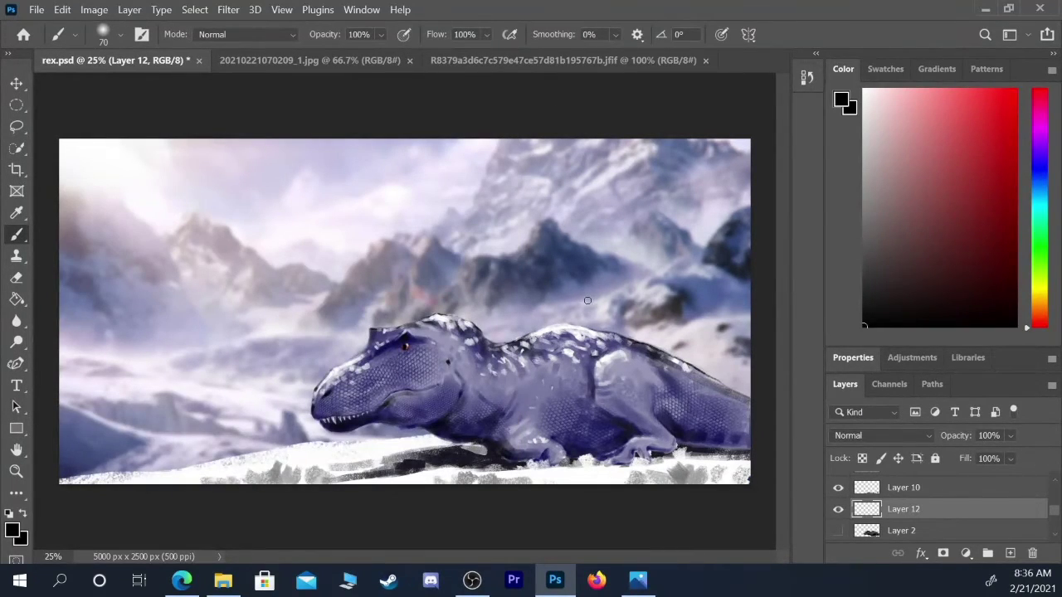
pyautogui.press('x')
pyautogui.press(']')
pyautogui.press(']')
pyautogui.press(']')
pyautogui.moveTo(759, 319); pyautogui.dragTo(727, 384)
pyautogui.hotkey('ctrl', 'z')
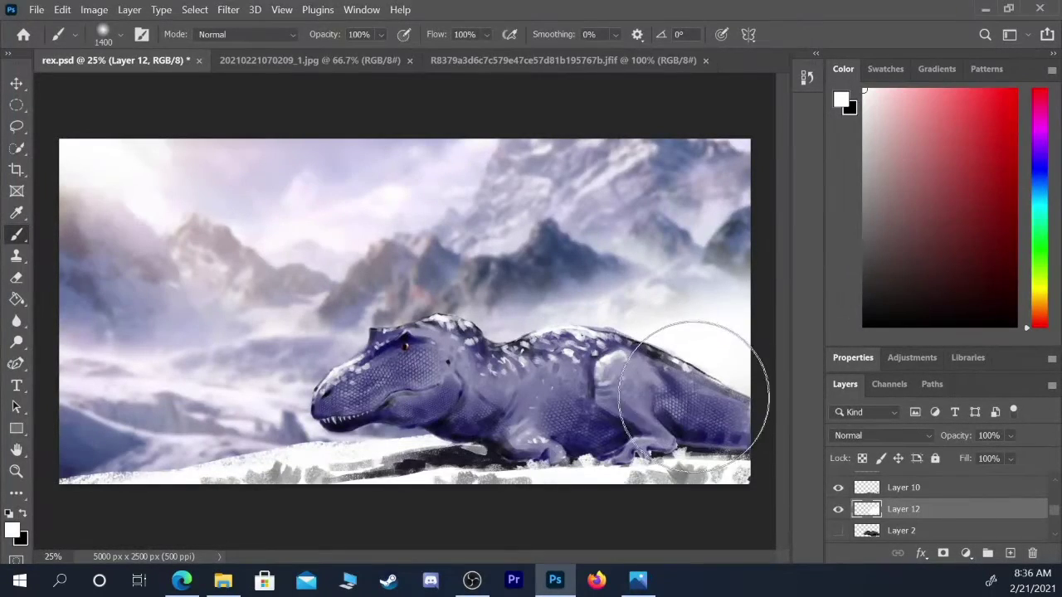
# - Spread the white fog further along the back and up the mountainside behind it with the brush at 1100 px
pyautogui.press('[')
pyautogui.press('[')
pyautogui.press('[')
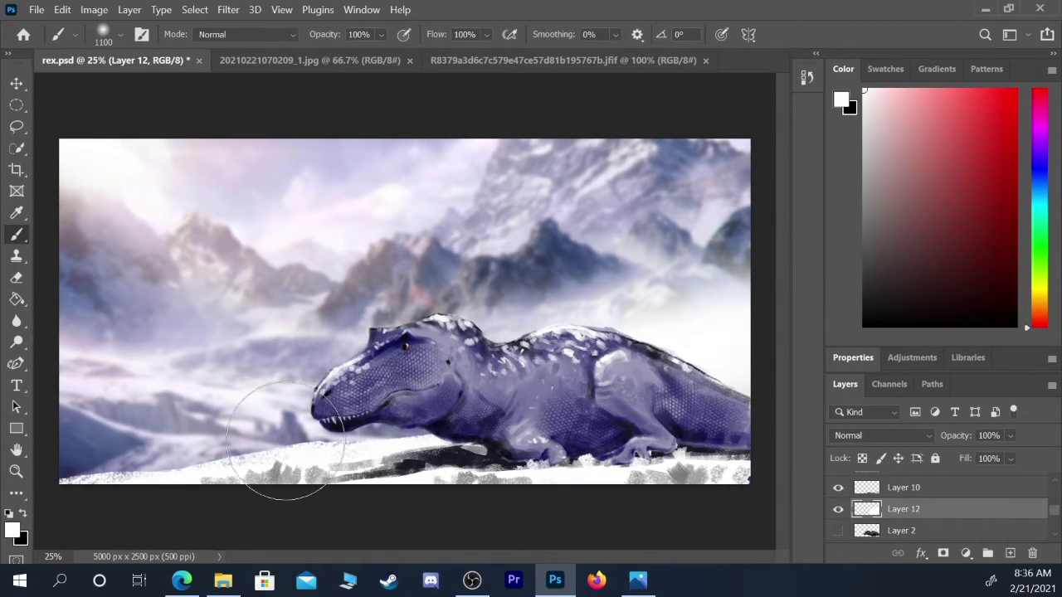
pyautogui.moveTo(284, 463)
pyautogui.mouseDown()
pyautogui.moveTo(141, 451)
pyautogui.moveTo(91, 464)
pyautogui.mouseUp()
pyautogui.hotkey('ctrl', 'z')
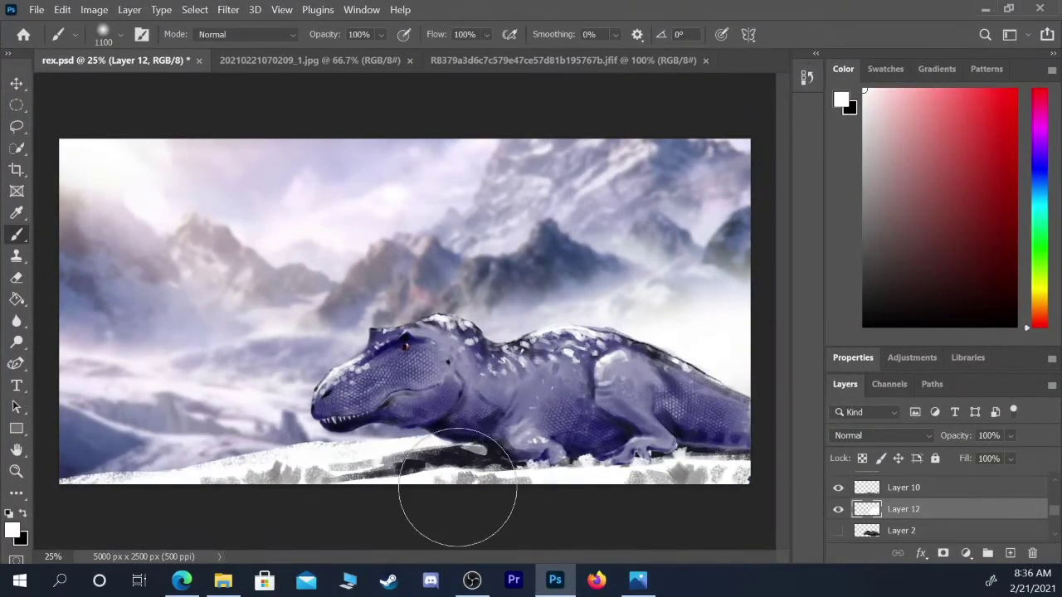
pyautogui.moveTo(721, 329)
pyautogui.mouseDown()
pyautogui.moveTo(735, 273)
pyautogui.moveTo(630, 332)
pyautogui.moveTo(531, 431)
pyautogui.mouseUp()
pyautogui.hotkey('ctrl', 'z')
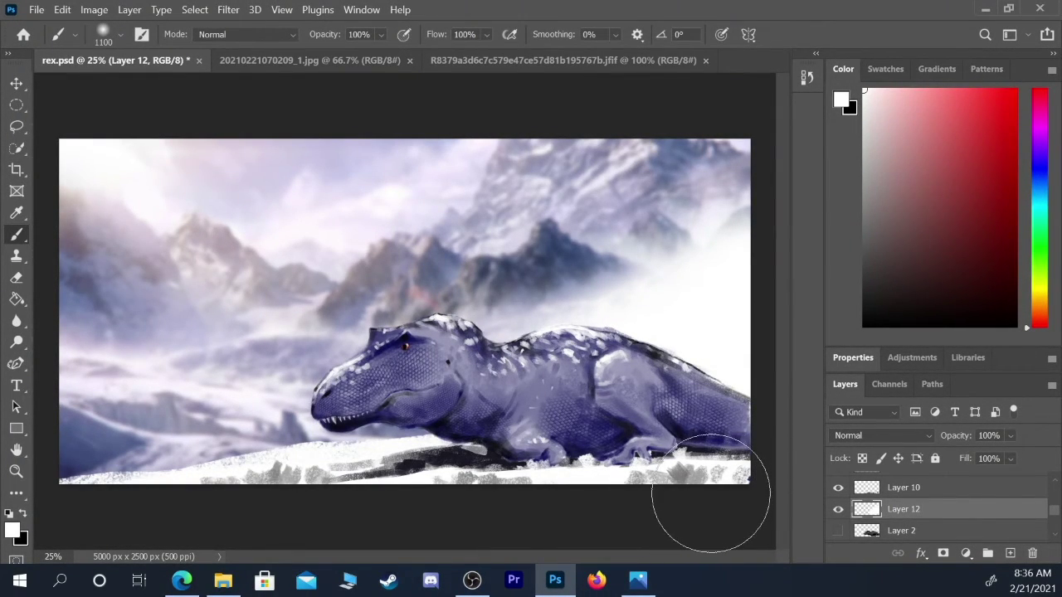
# - Brush soft white over the foreground snow below the tail with the brush at 400 px
pyautogui.press('[')
pyautogui.press('[')
pyautogui.press('[')
pyautogui.press('[')
pyautogui.press('[')
pyautogui.press('[')
pyautogui.press('[')
pyautogui.moveTo(719, 478); pyautogui.dragTo(661, 487)
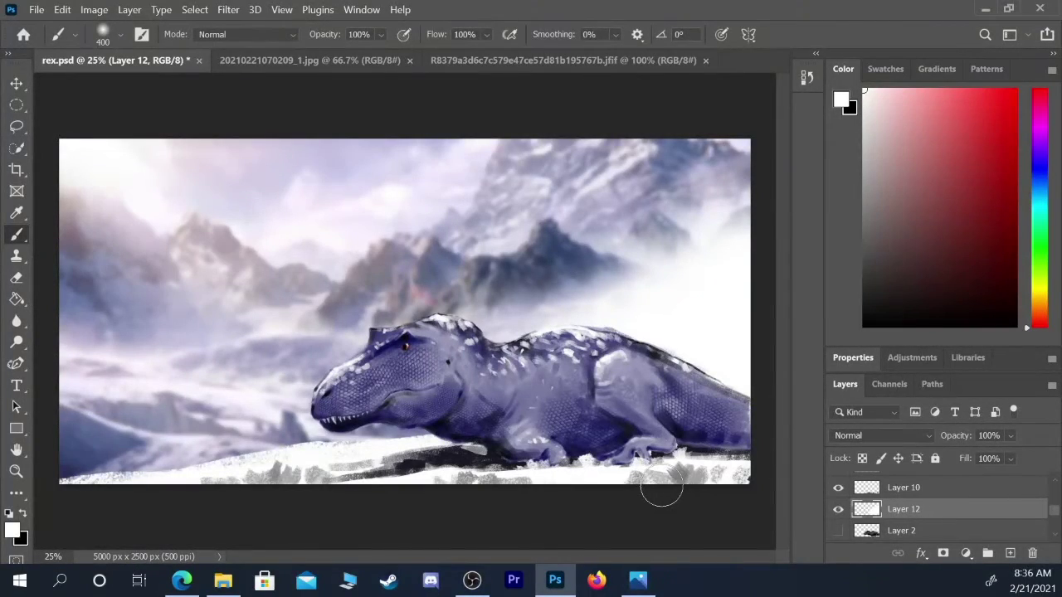
# - Create a new layer above Layer 3 and choose the 73 px Aufgenommener Pi... brush from the Special Effects Brushes
pyautogui.scroll(3, 1057, 481)
pyautogui.click(971, 486)
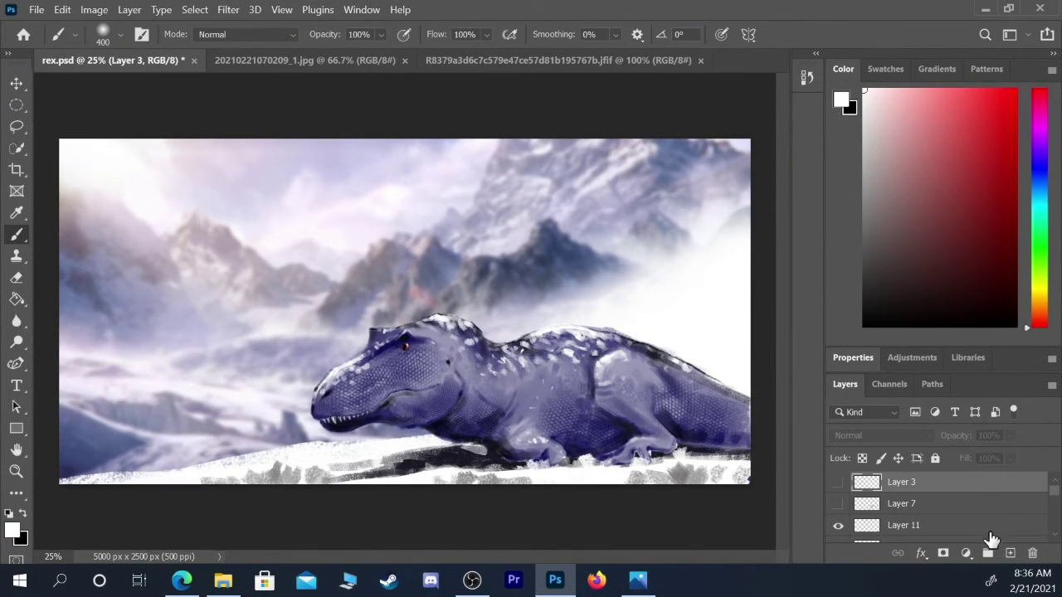
pyautogui.click(1009, 552)
pyautogui.click(103, 34)
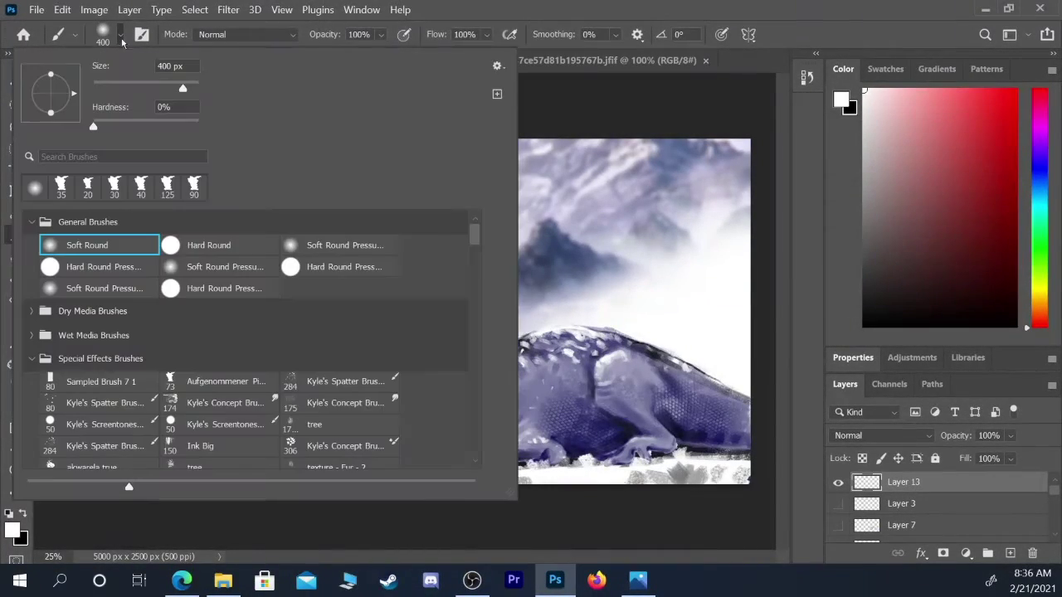
pyautogui.click(30, 222)
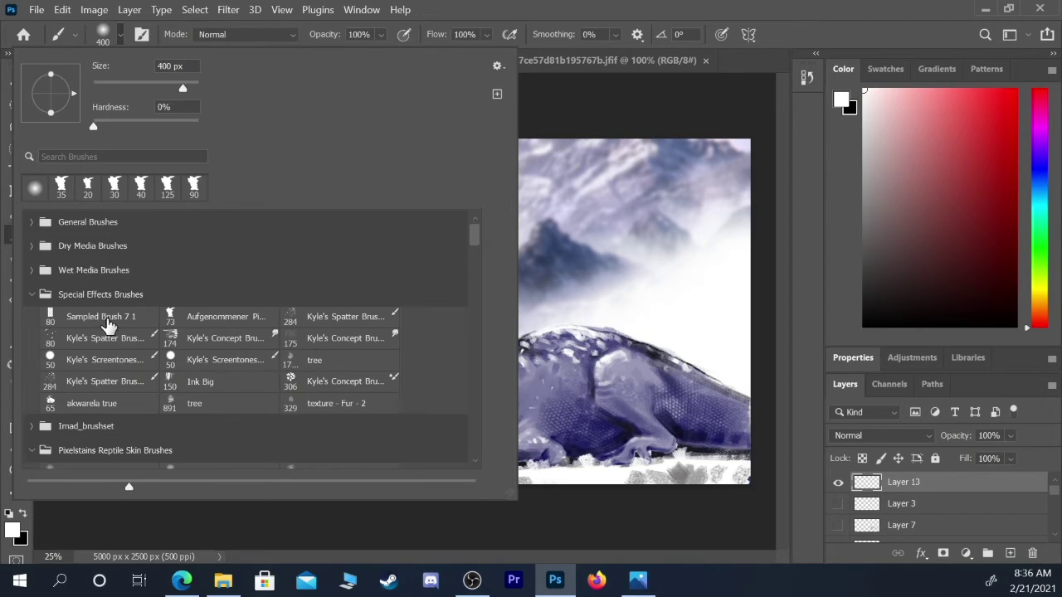
pyautogui.click(223, 322)
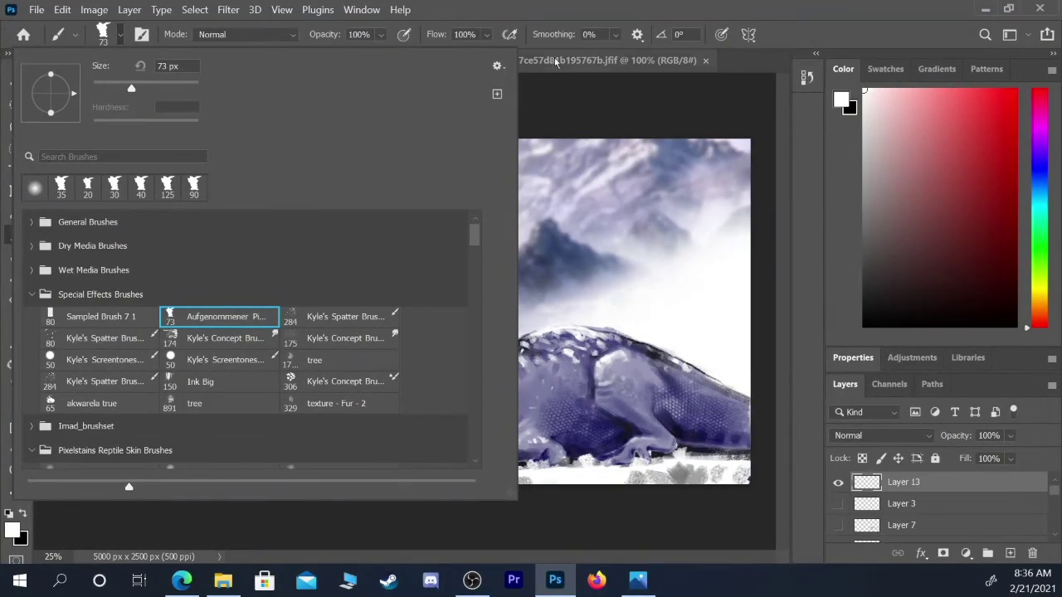
# - Sign and date the painting by hand in black with the 15 px brush, on the foreground snow beneath the tail
pyautogui.click(542, 17)
pyautogui.press('[')
pyautogui.press('[')
pyautogui.press('[')
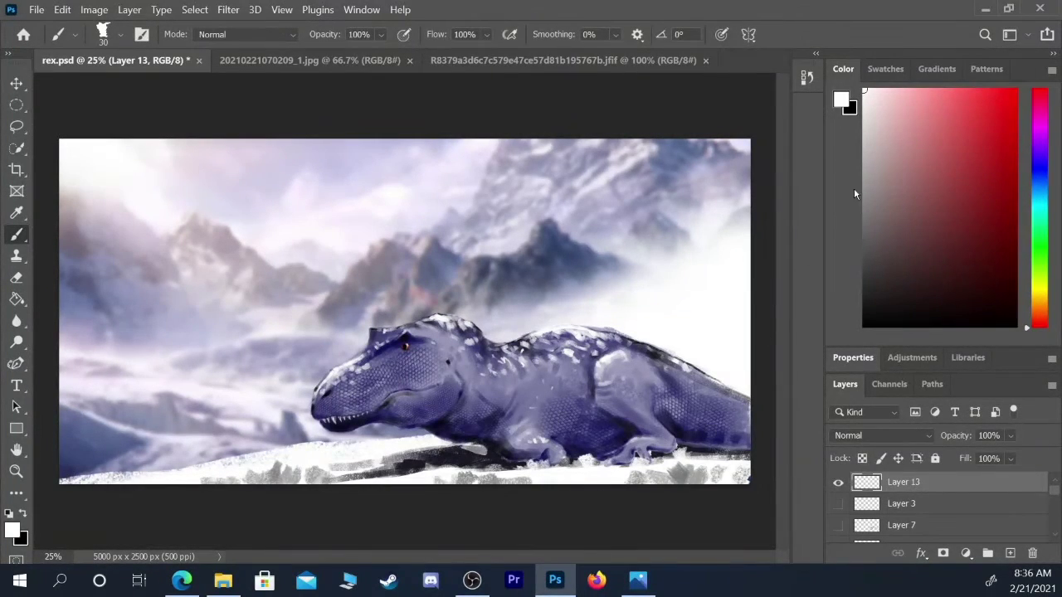
pyautogui.moveTo(880, 127)
pyautogui.mouseDown()
pyautogui.moveTo(885, 199)
pyautogui.moveTo(865, 325)
pyautogui.mouseUp()
pyautogui.press('[')
pyautogui.press('[')
pyautogui.press('[')
pyautogui.moveTo(677, 465); pyautogui.dragTo(722, 463)
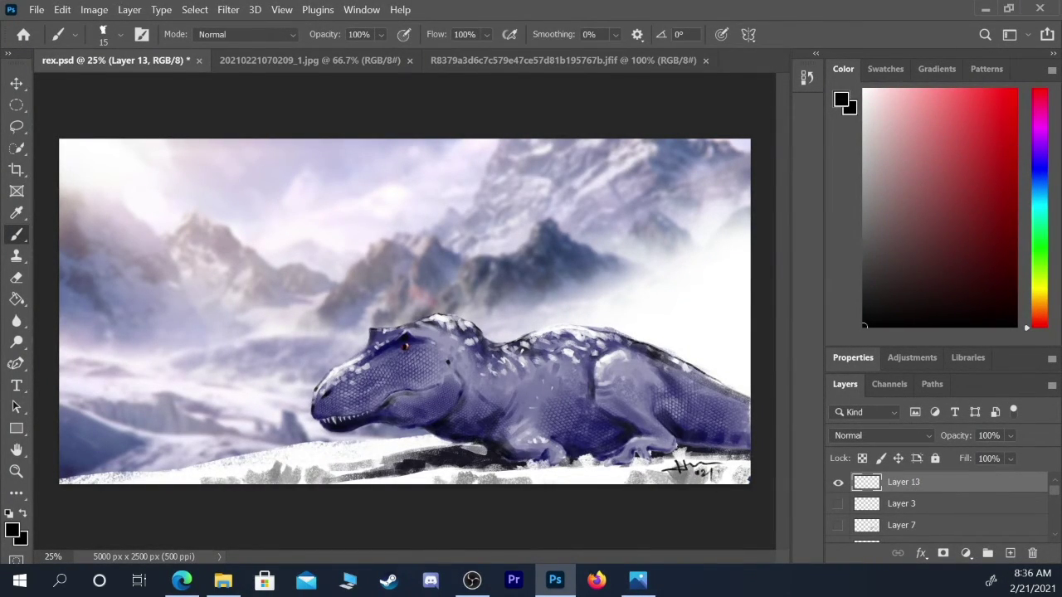
pyautogui.moveTo(715, 469); pyautogui.dragTo(718, 478)
pyautogui.hotkey('ctrl', 'z')
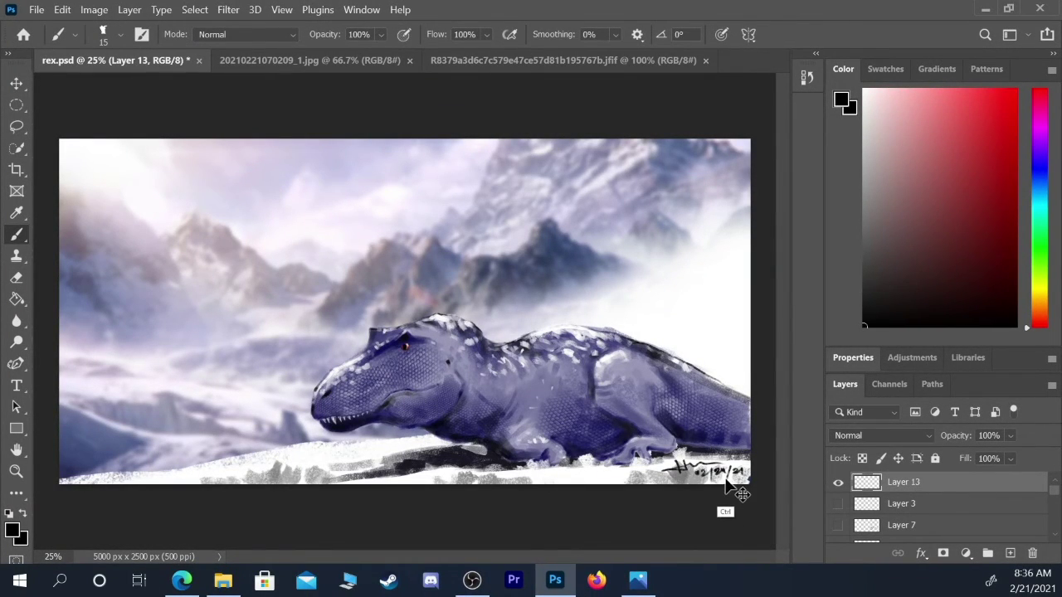
# - Scale the signature and date down to about 64% and keep them on the snow near the canvas's lower-right corner
pyautogui.hotkey('ctrl', 't')
pyautogui.moveTo(749, 474)
pyautogui.mouseDown()
pyautogui.moveTo(713, 475)
pyautogui.moveTo(739, 465)
pyautogui.moveTo(725, 467)
pyautogui.mouseUp()
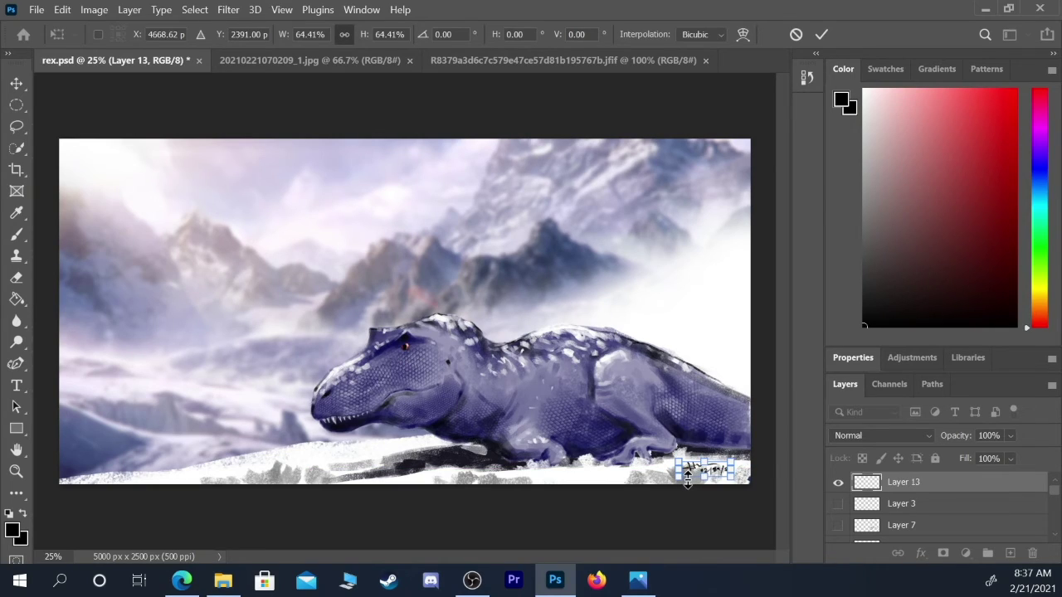
pyautogui.press('Return')
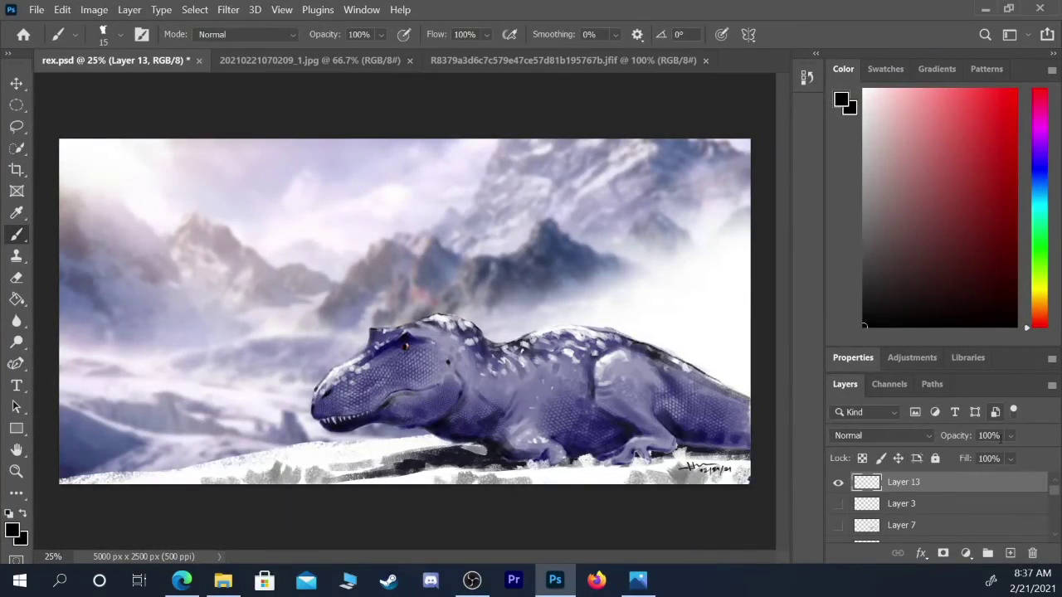
# - Toggle the visibility of Layer 11 and Layer 9 to check which parts of the painting they hold
pyautogui.scroll(-5, 1056, 496)
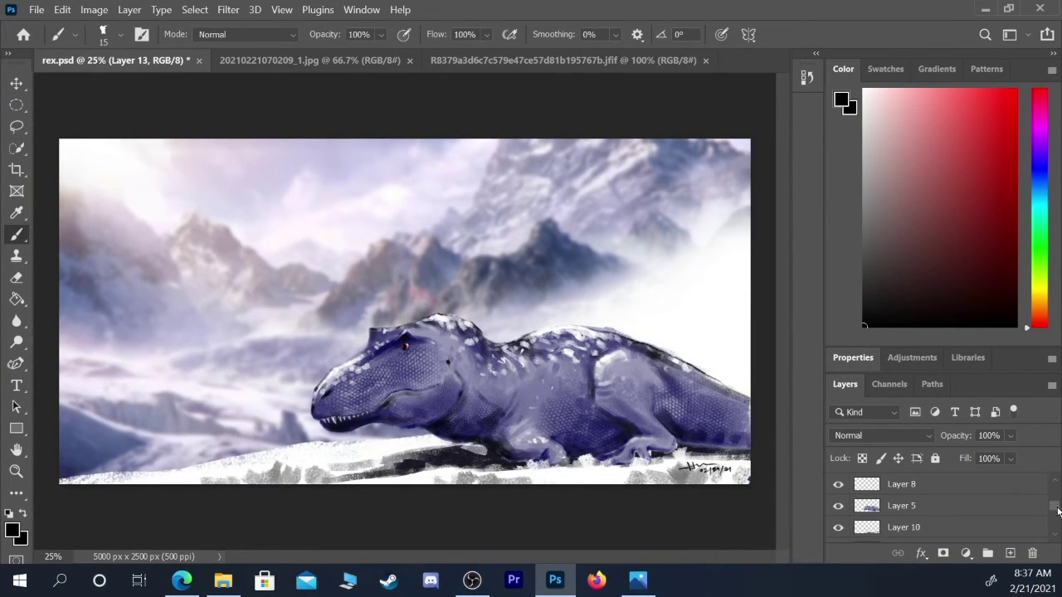
pyautogui.click(837, 503)
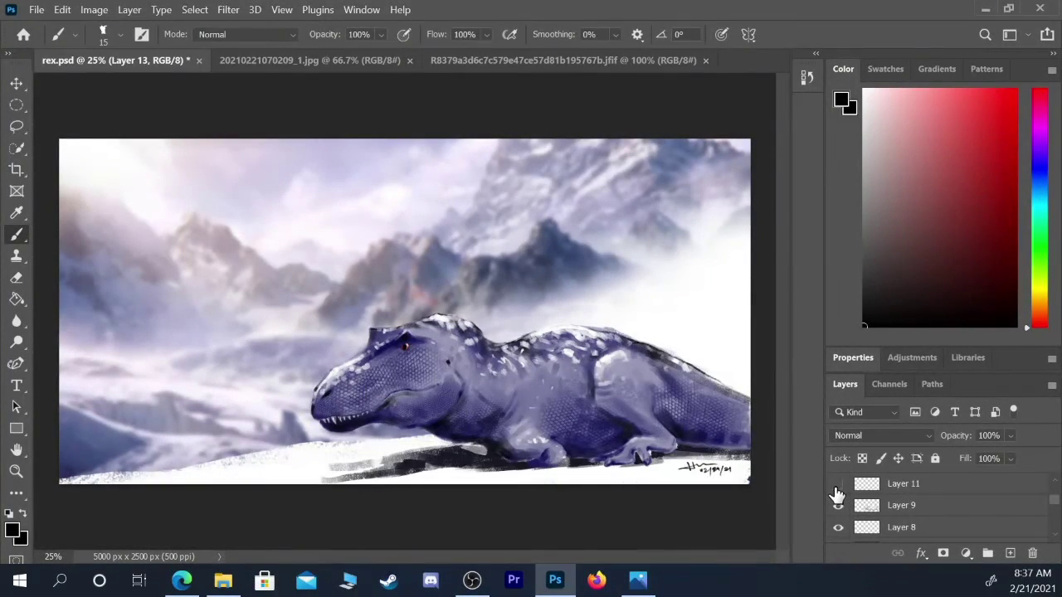
pyautogui.click(838, 504)
pyautogui.click(838, 506)
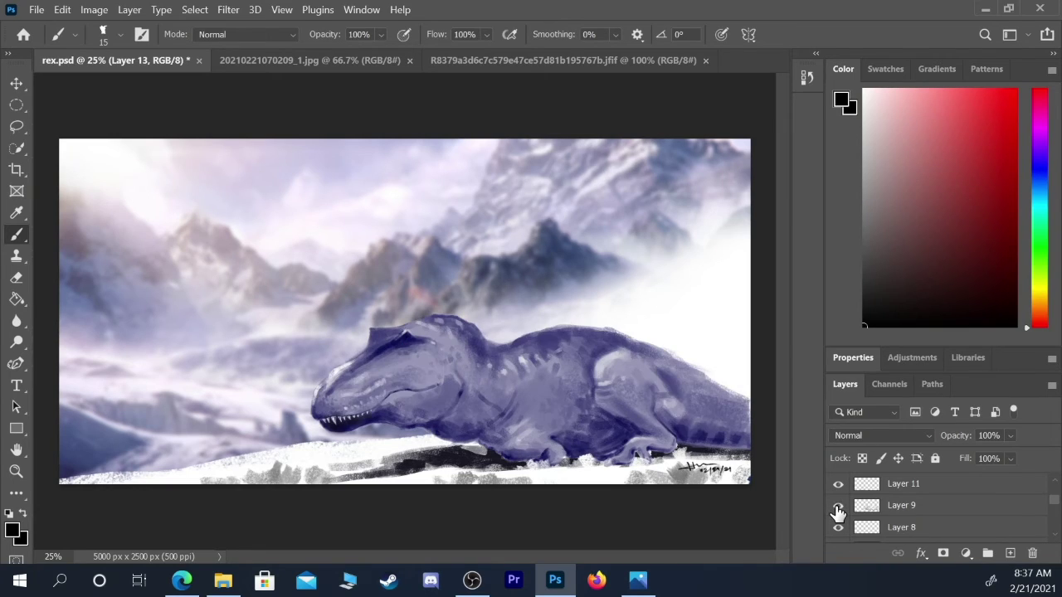
pyautogui.click(838, 506)
# - Select Layer 9 through Layer 5 together and enlarge the T. rex to about 115%, keeping it resting on the snow
pyautogui.click(901, 515)
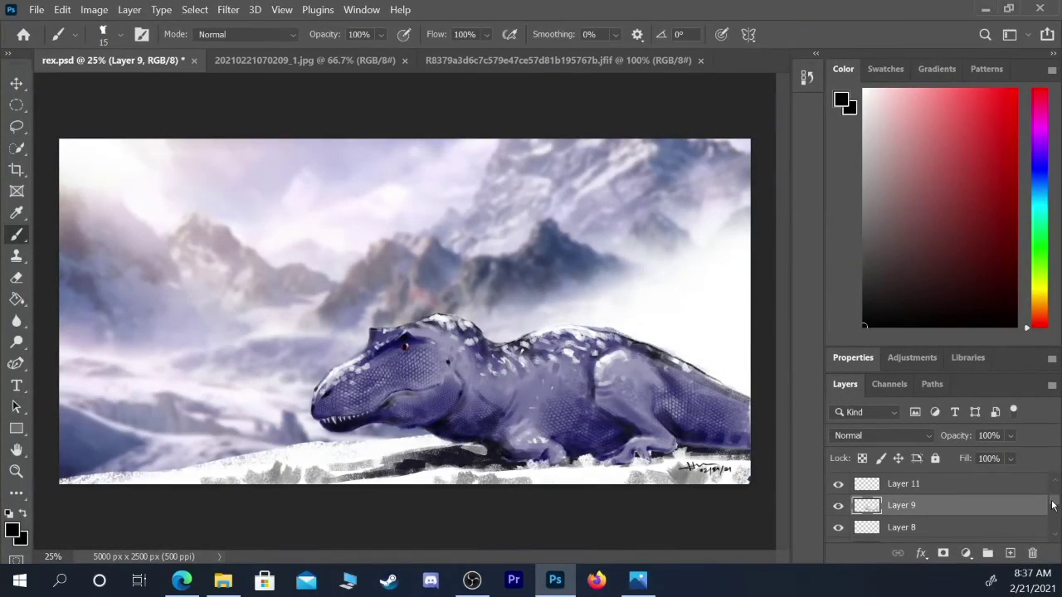
pyautogui.scroll(-3, 1057, 512)
pyautogui.scroll(1, 1057, 512)
pyautogui.moveTo(915, 498); pyautogui.dragTo(574, 439)
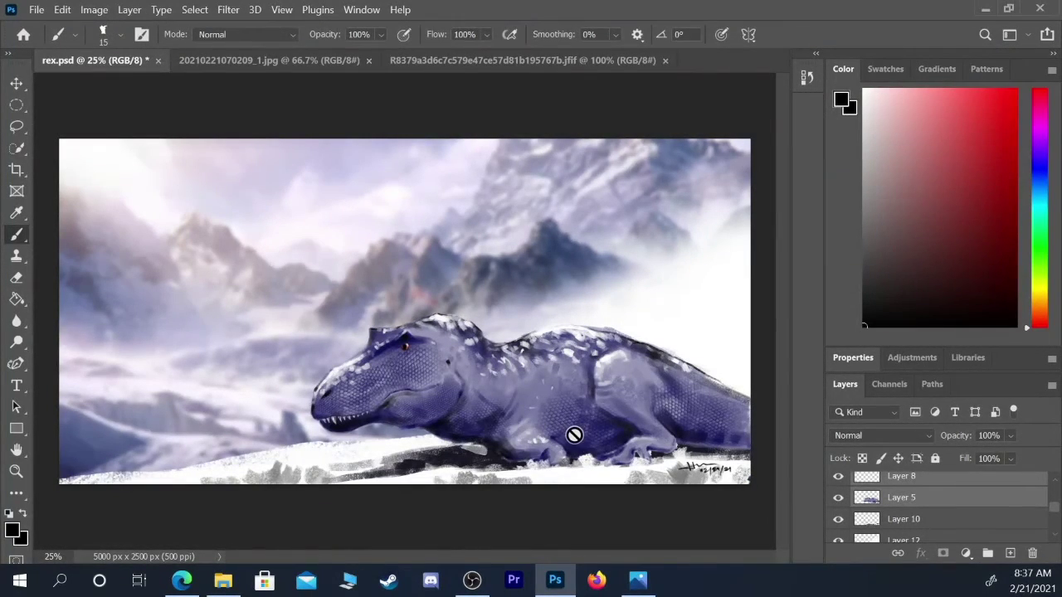
pyautogui.hotkey('ctrl', 't')
pyautogui.moveTo(307, 139); pyautogui.dragTo(143, 31)
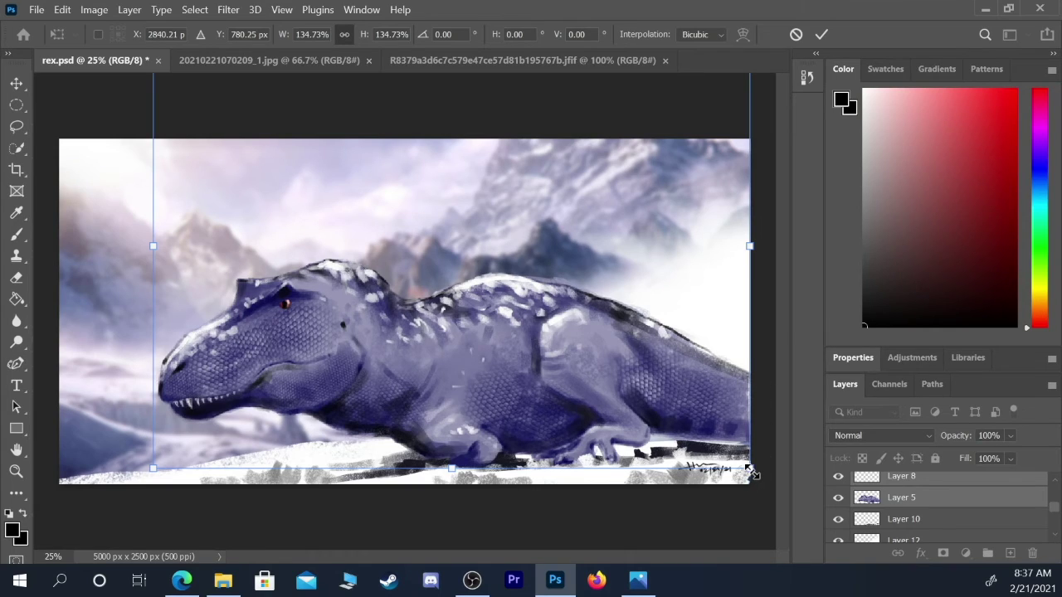
pyautogui.moveTo(750, 470); pyautogui.dragTo(728, 466)
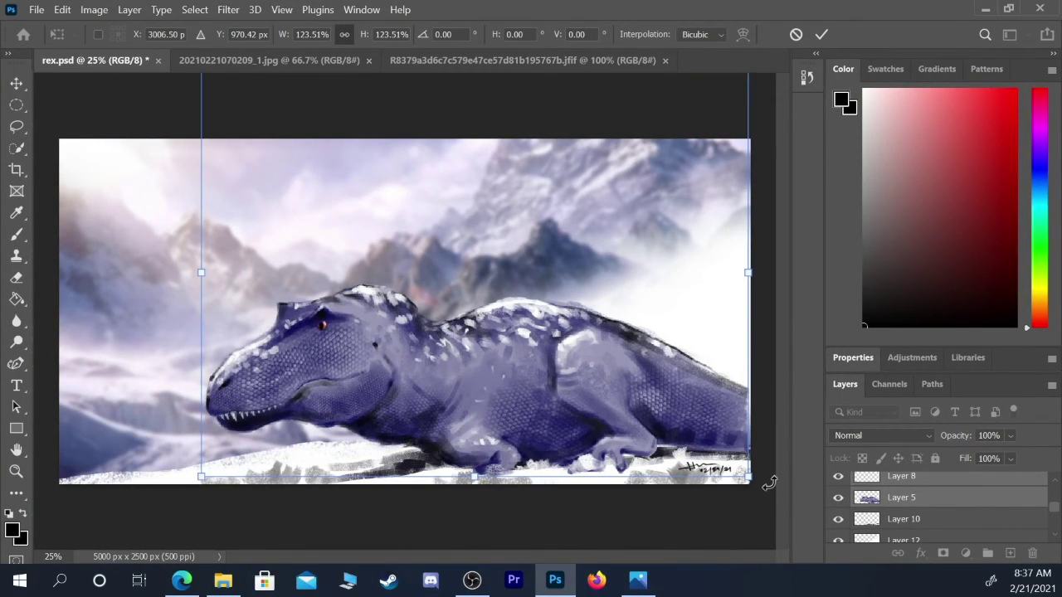
pyautogui.moveTo(748, 475); pyautogui.dragTo(738, 438)
pyautogui.press('Return')
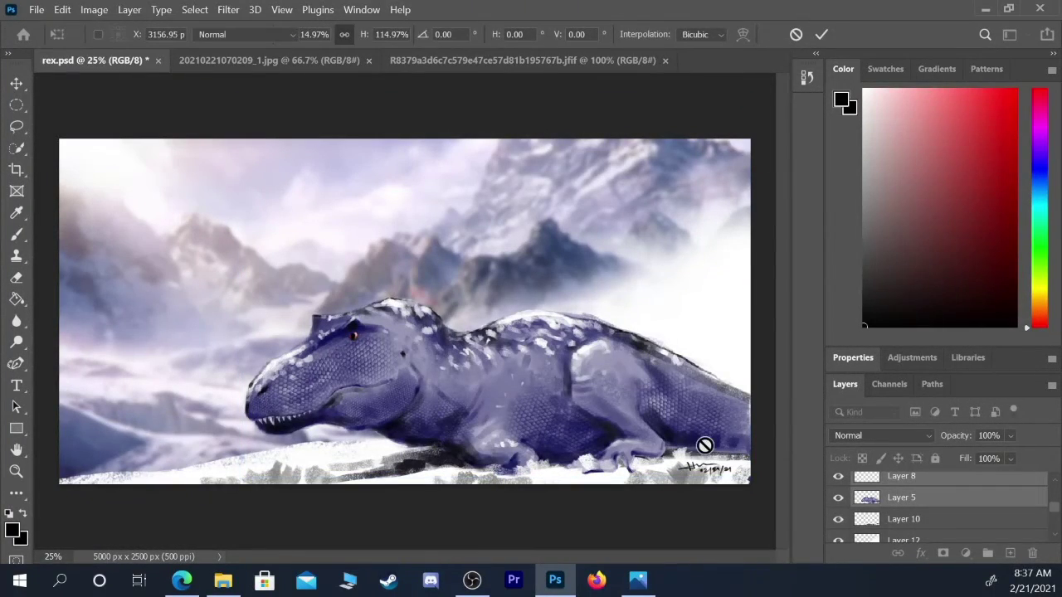
# - Return to the Brush tool and make the signature layer, Layer 13, the only selected layer
pyautogui.press('b')
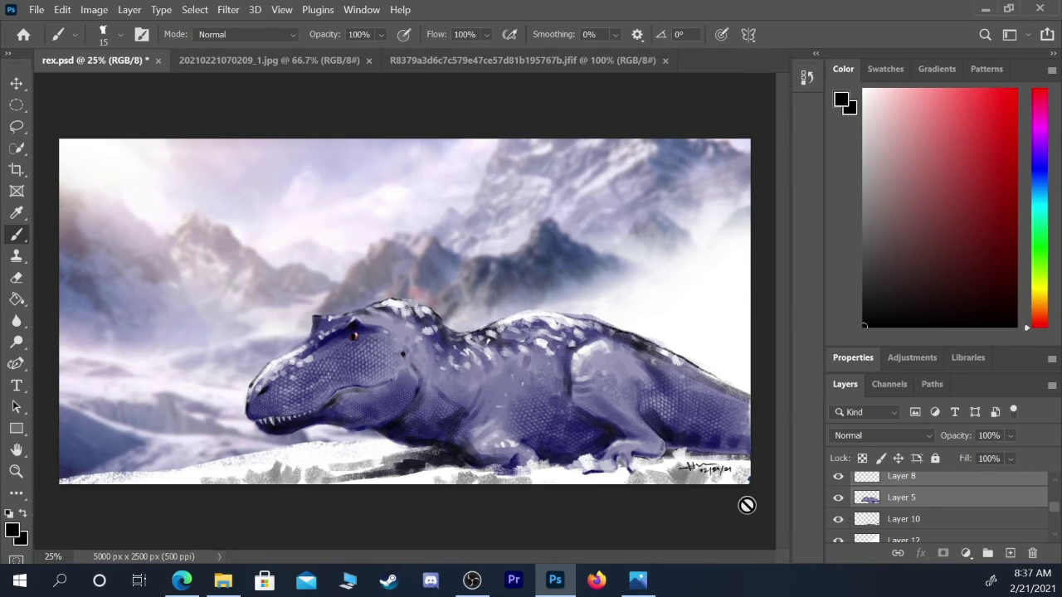
pyautogui.scroll(2, 1051, 474)
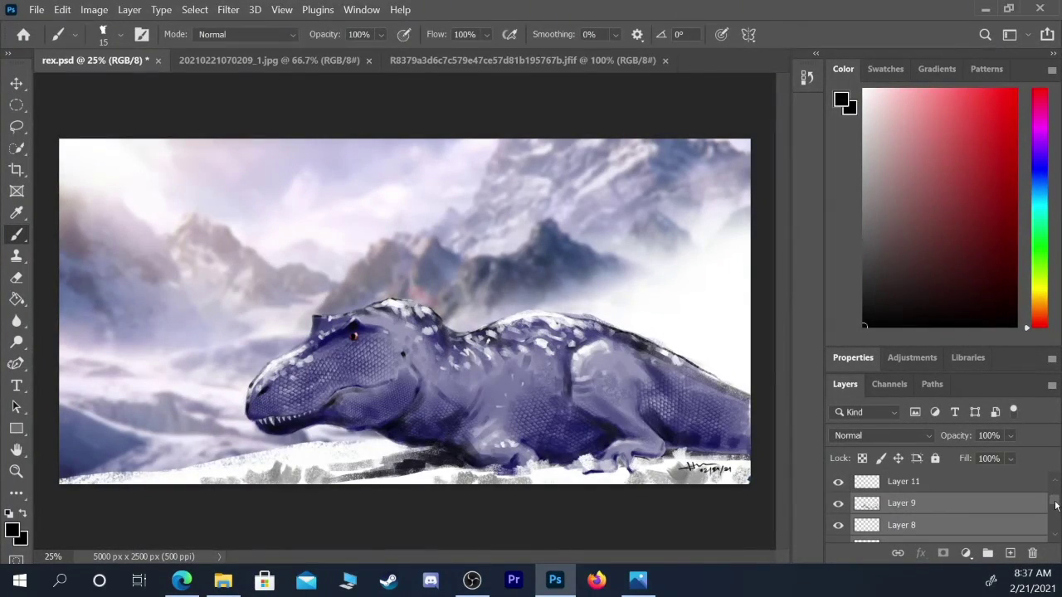
pyautogui.click(986, 486)
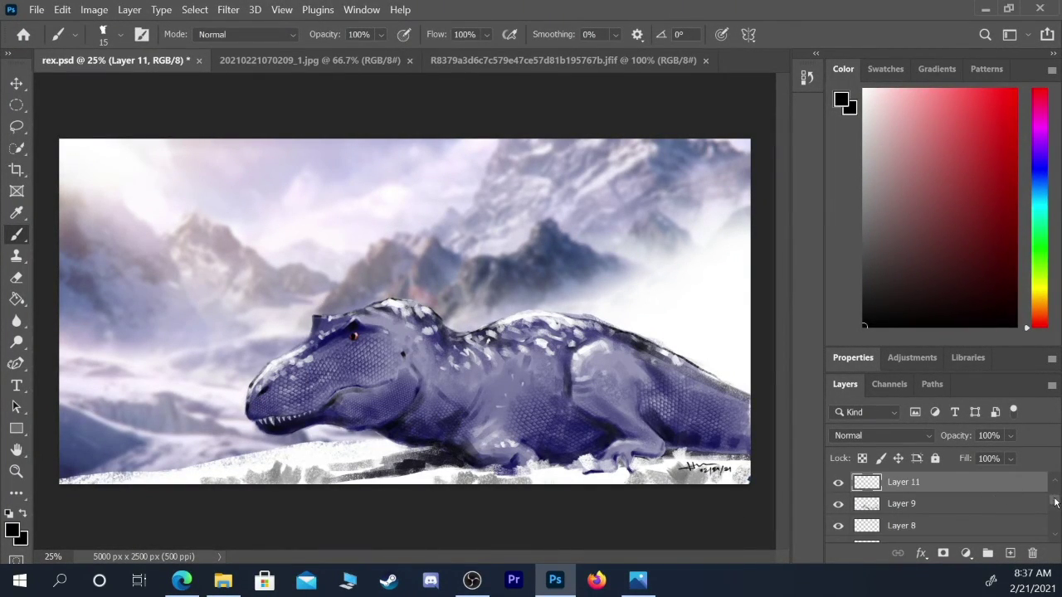
pyautogui.scroll(3, 1056, 497)
pyautogui.click(982, 486)
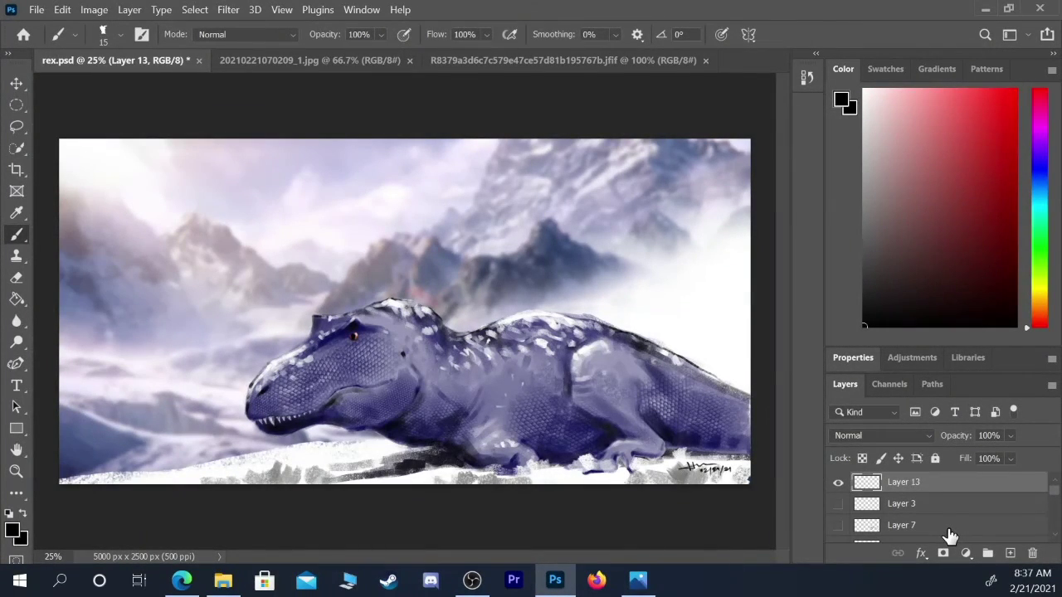